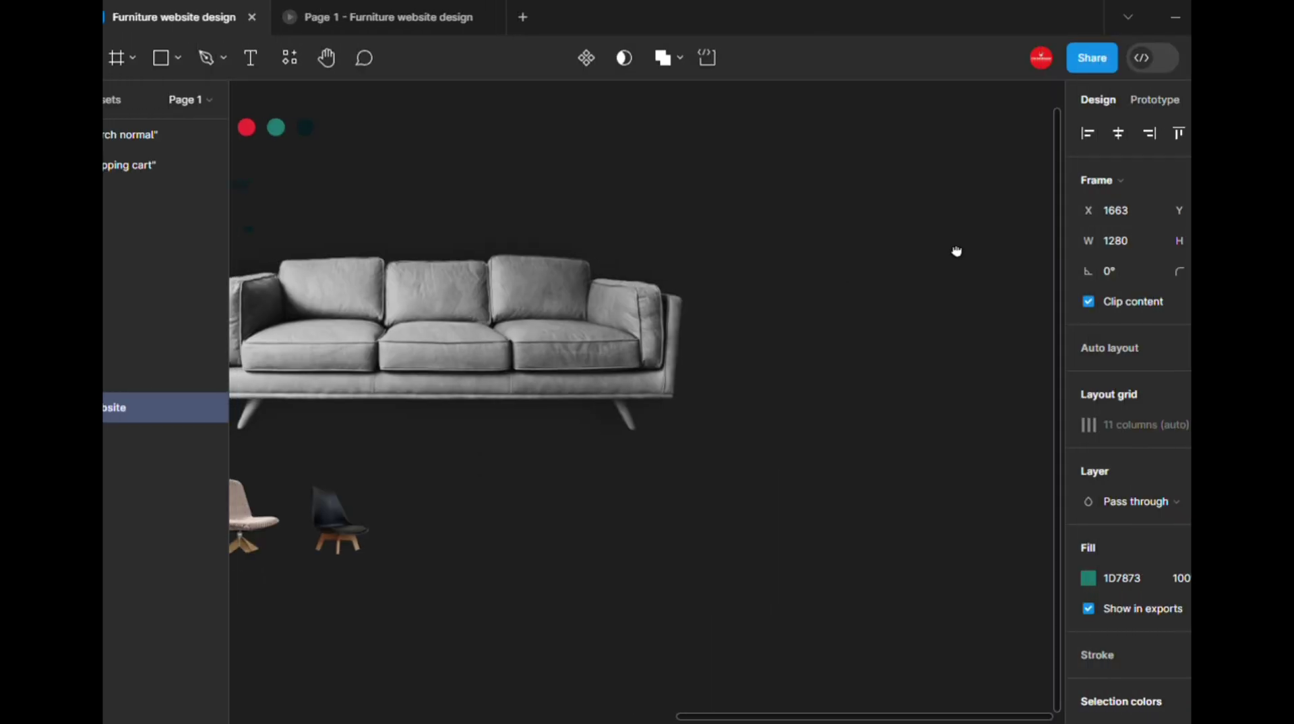
- Switch to the Frame tool so the device frame size presets appear
{"action": "key", "text": "f"}
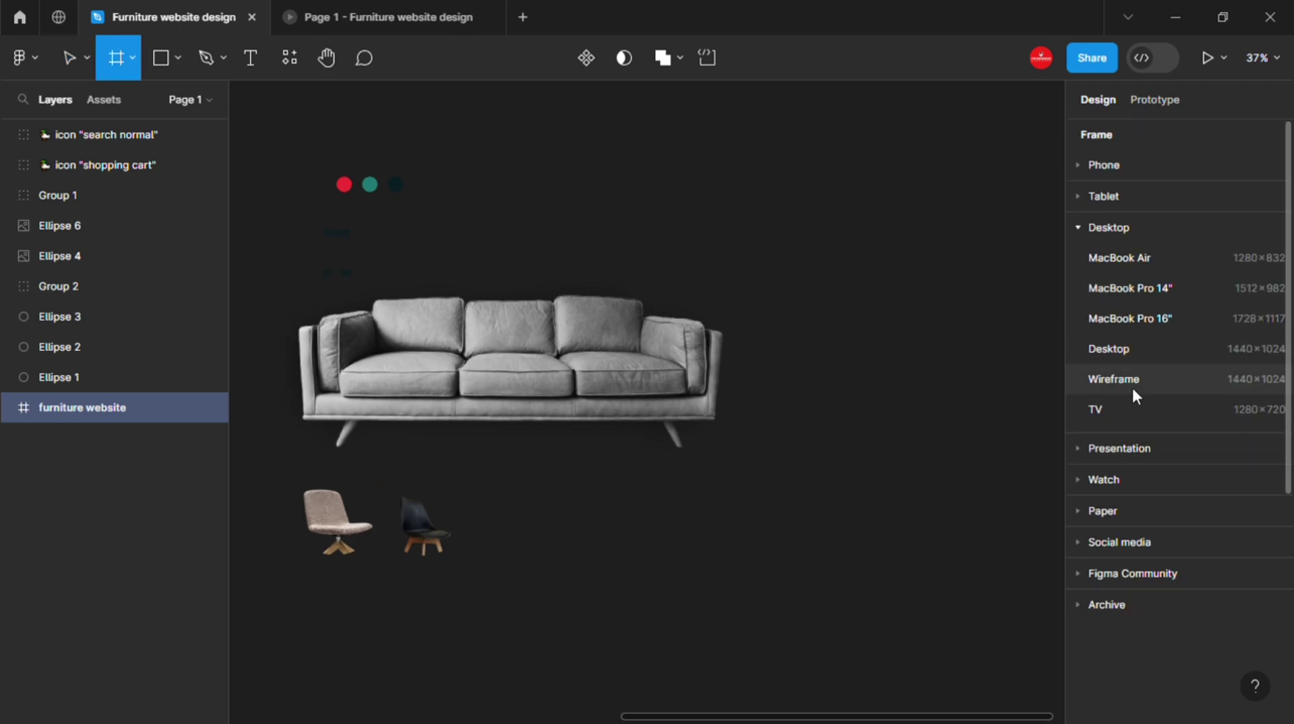
- Add a 1280×832 MacBook Air frame and name it 'furniture website'
{"action": "left_click", "coordinate": [1119, 258]}
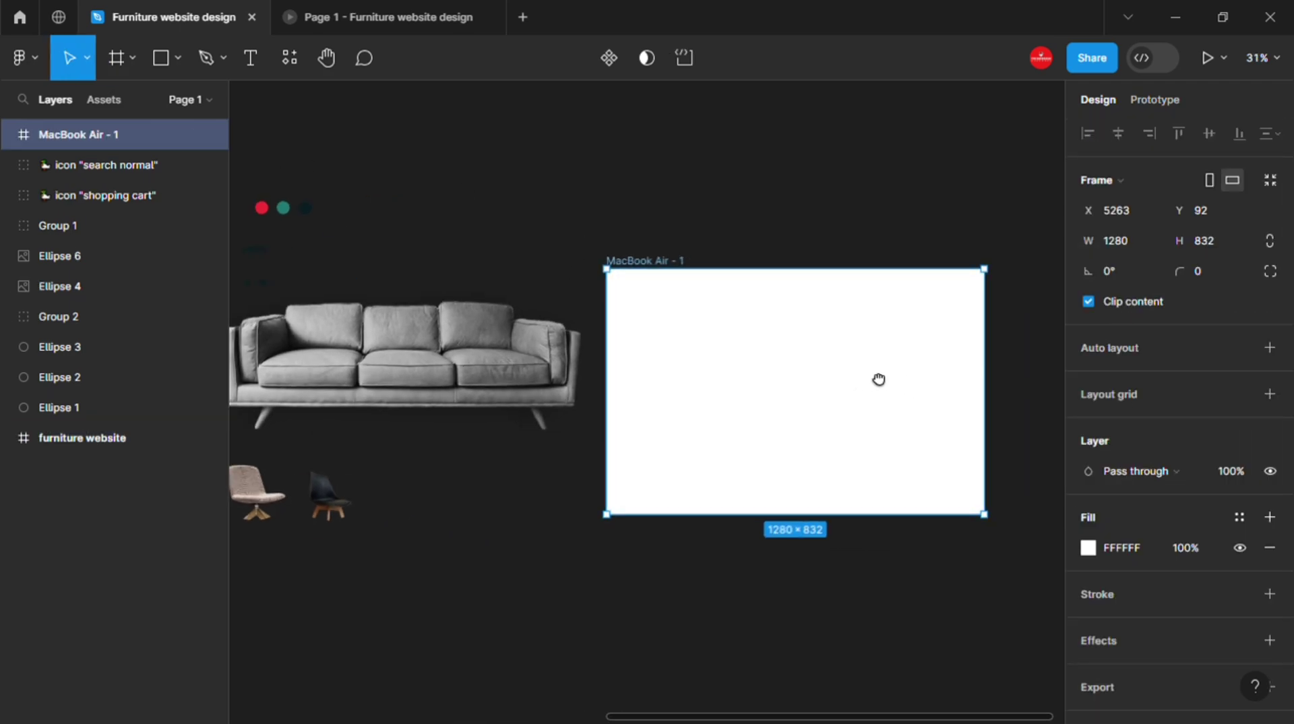
{"action": "double_click", "coordinate": [635, 262]}
{"action": "type", "text": "s"}
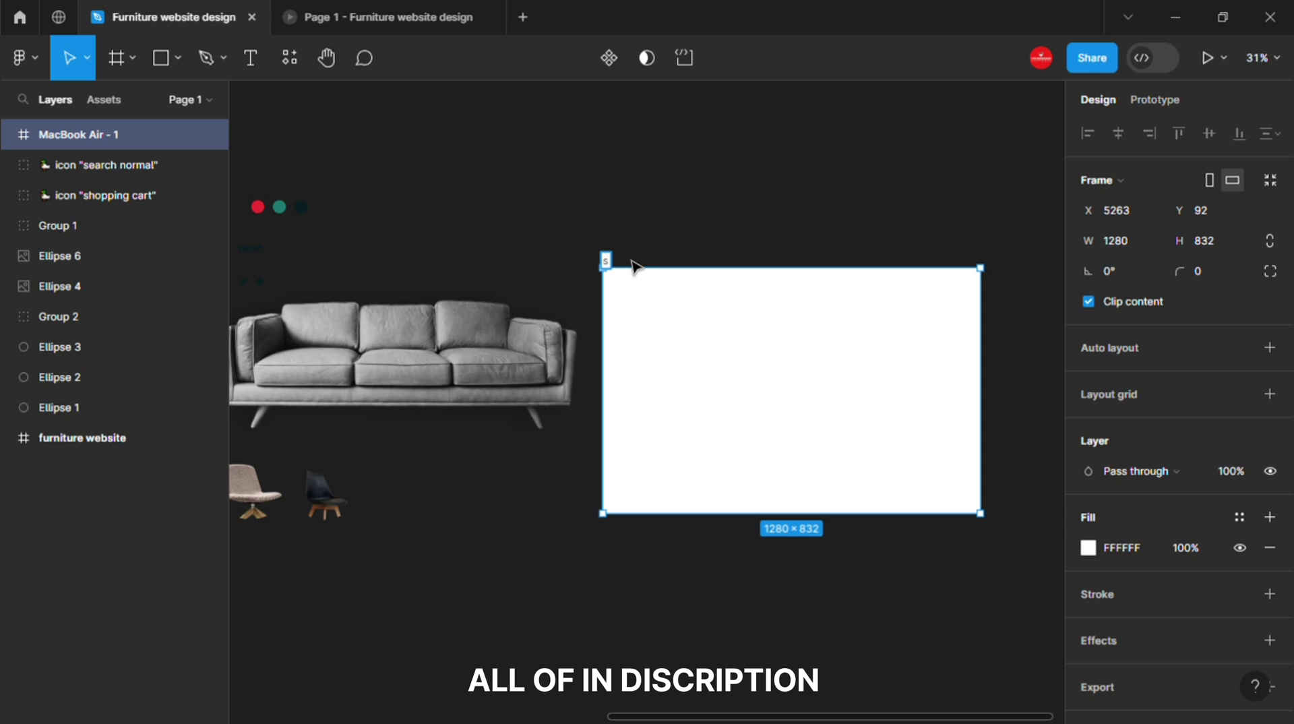
{"action": "type", "text": "iture website"}
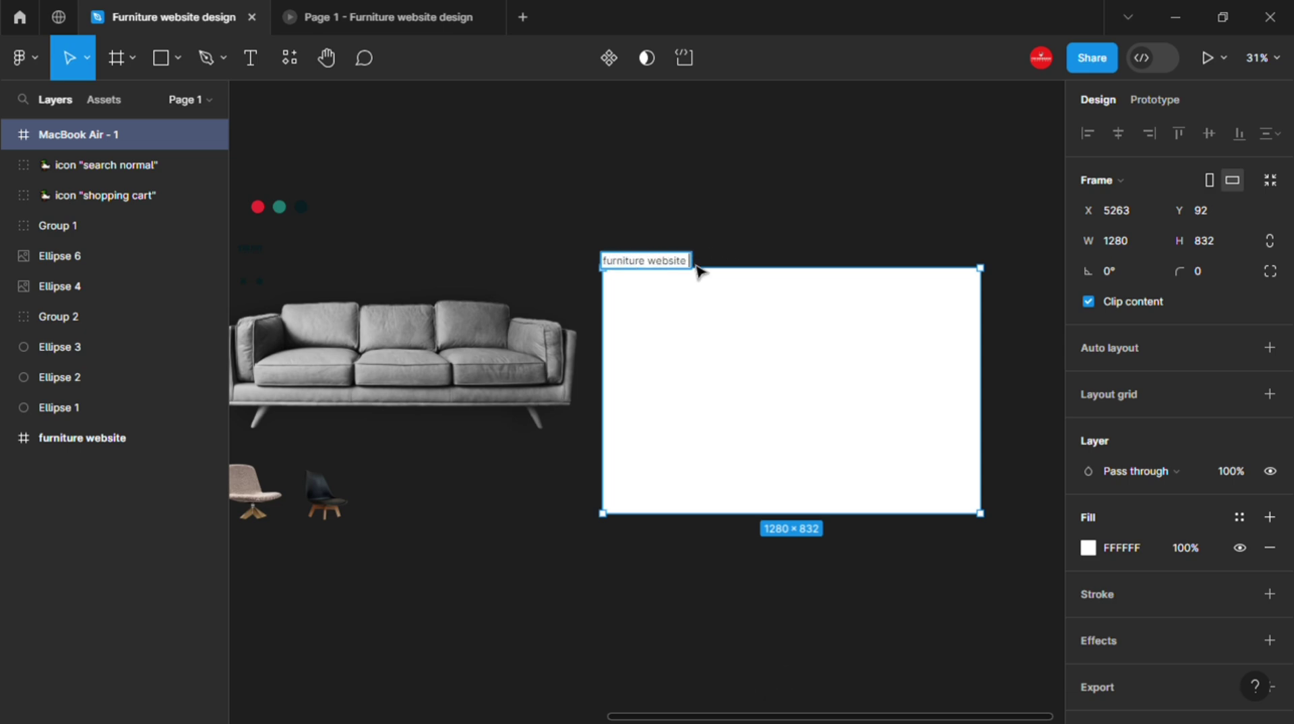
{"action": "left_click", "coordinate": [696, 267]}
- Add a layout grid to the frame and make it an 11-column grid
{"action": "left_click", "coordinate": [649, 263]}
{"action": "left_click", "coordinate": [1270, 394]}
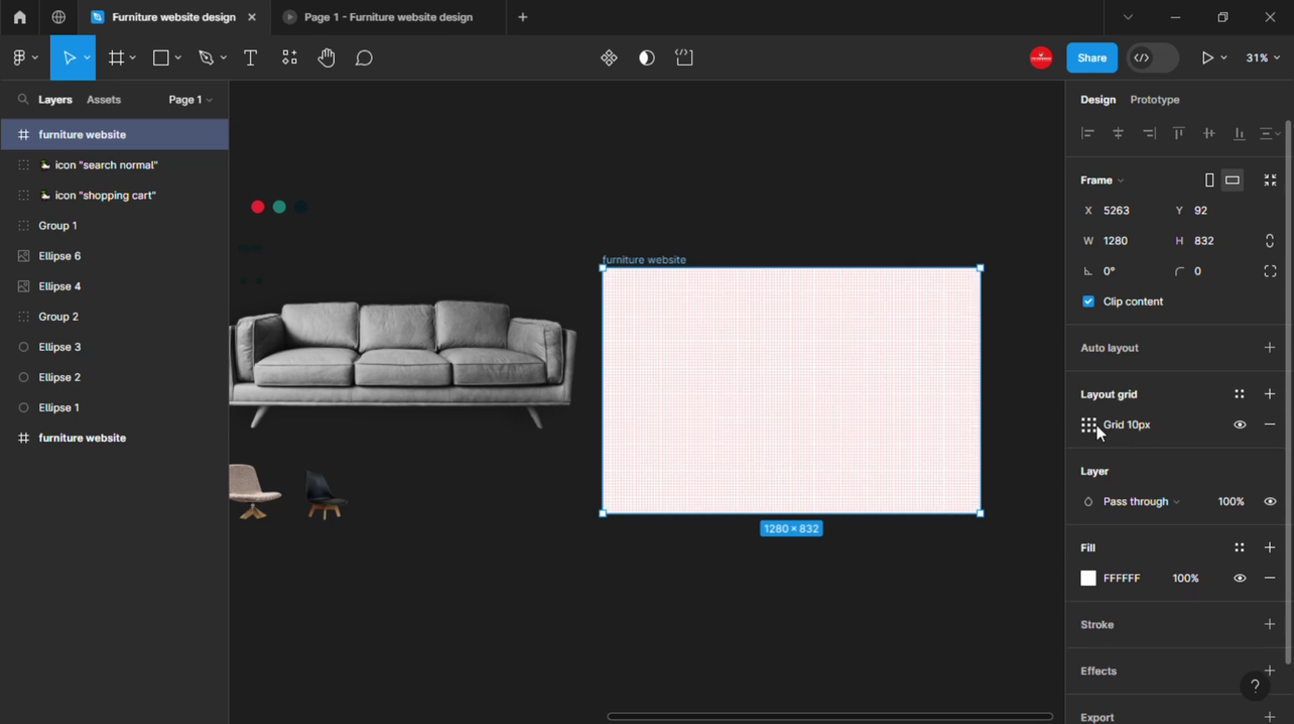
{"action": "left_click", "coordinate": [1090, 425]}
{"action": "left_click", "coordinate": [887, 423]}
{"action": "left_click", "coordinate": [887, 453]}
{"action": "type", "text": "11"}
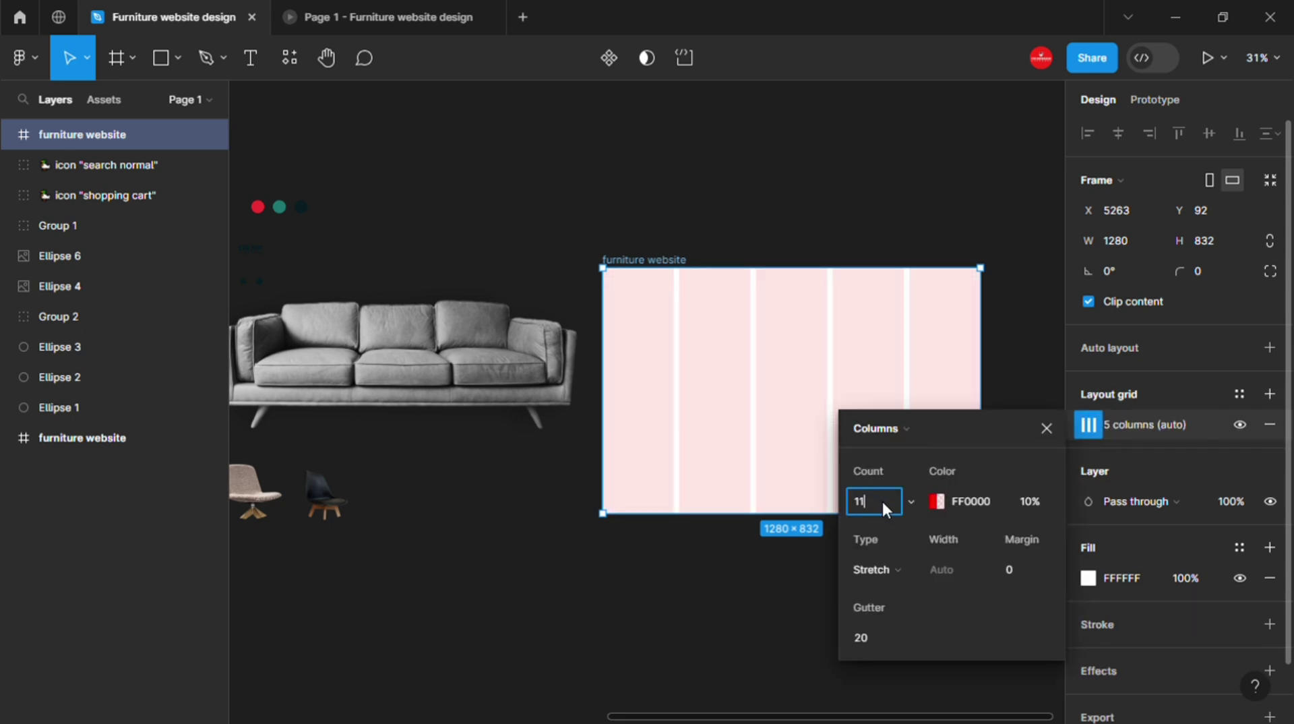
{"action": "left_click", "coordinate": [1030, 502]}
{"action": "type", "text": "13"}
- Try out layout grid colours, setting the columns to E40000
{"action": "left_click", "coordinate": [937, 501]}
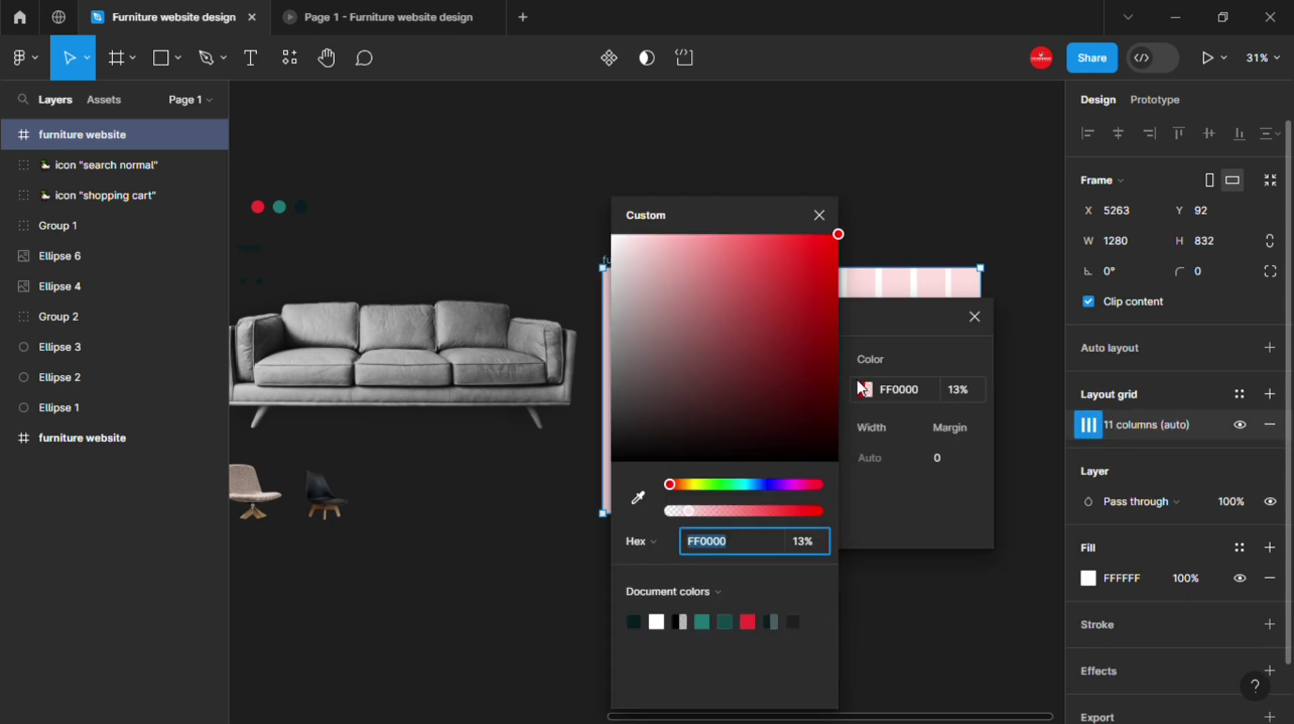
{"action": "left_click", "coordinate": [883, 400]}
{"action": "left_click", "coordinate": [1061, 411]}
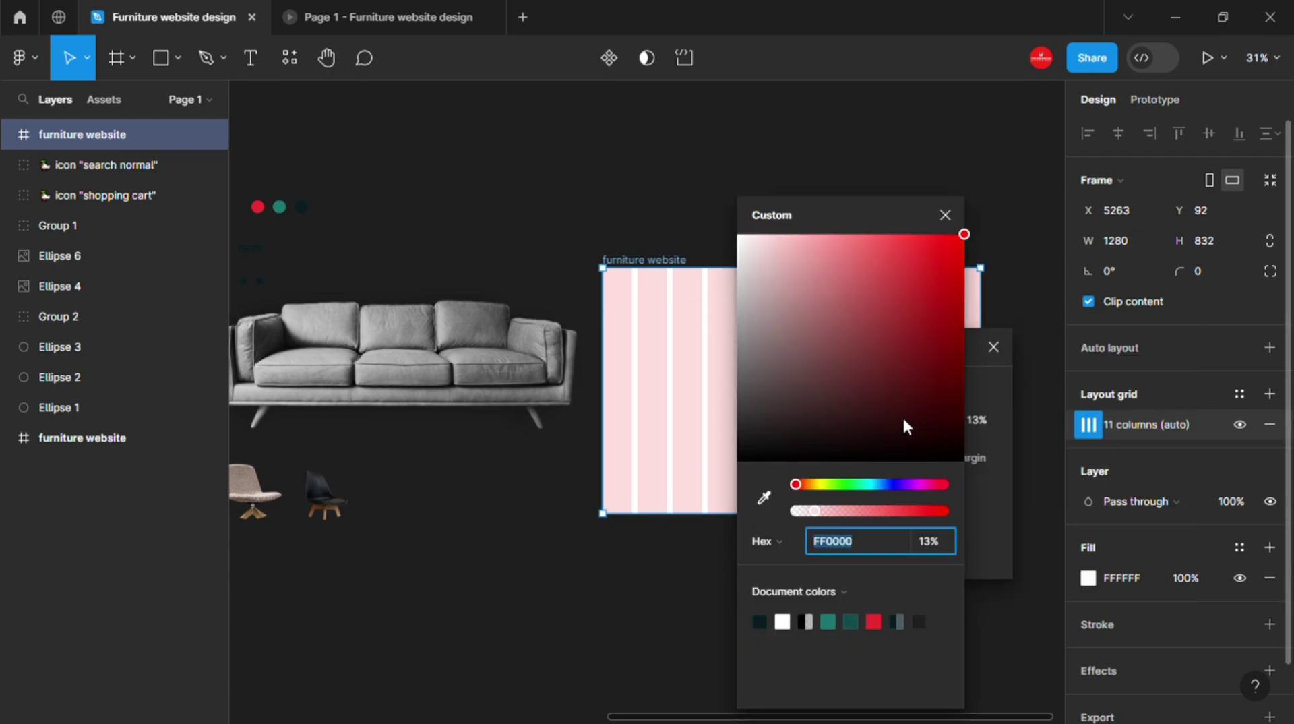
{"action": "left_click", "coordinate": [1090, 378]}
{"action": "left_click", "coordinate": [1081, 368]}
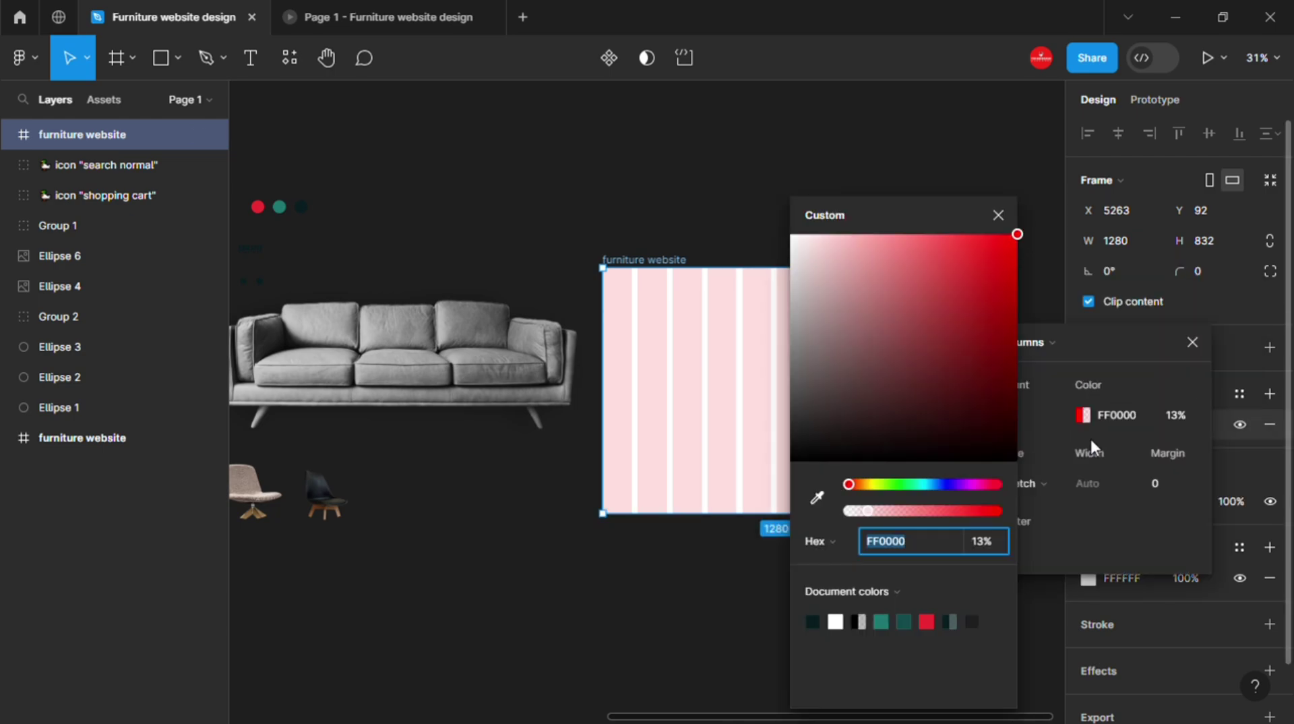
{"action": "left_click", "coordinate": [1095, 423]}
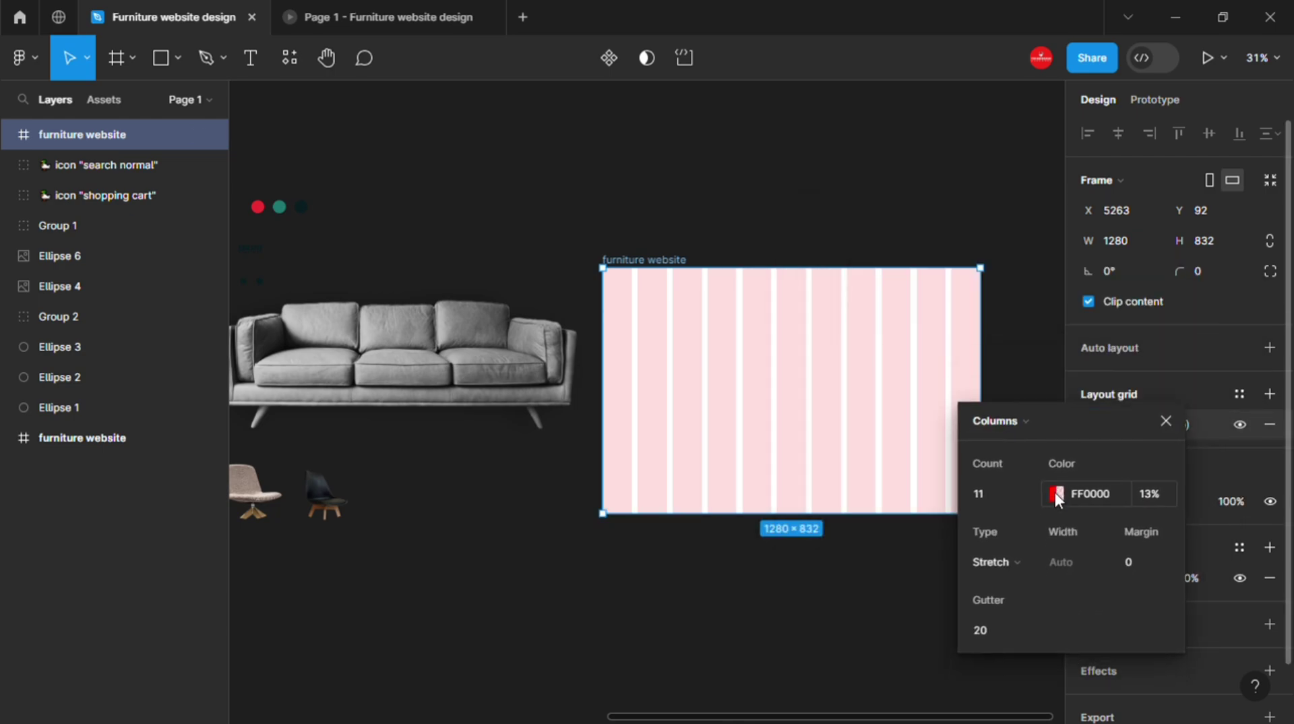
{"action": "left_click", "coordinate": [1055, 492]}
{"action": "left_click", "coordinate": [1046, 519]}
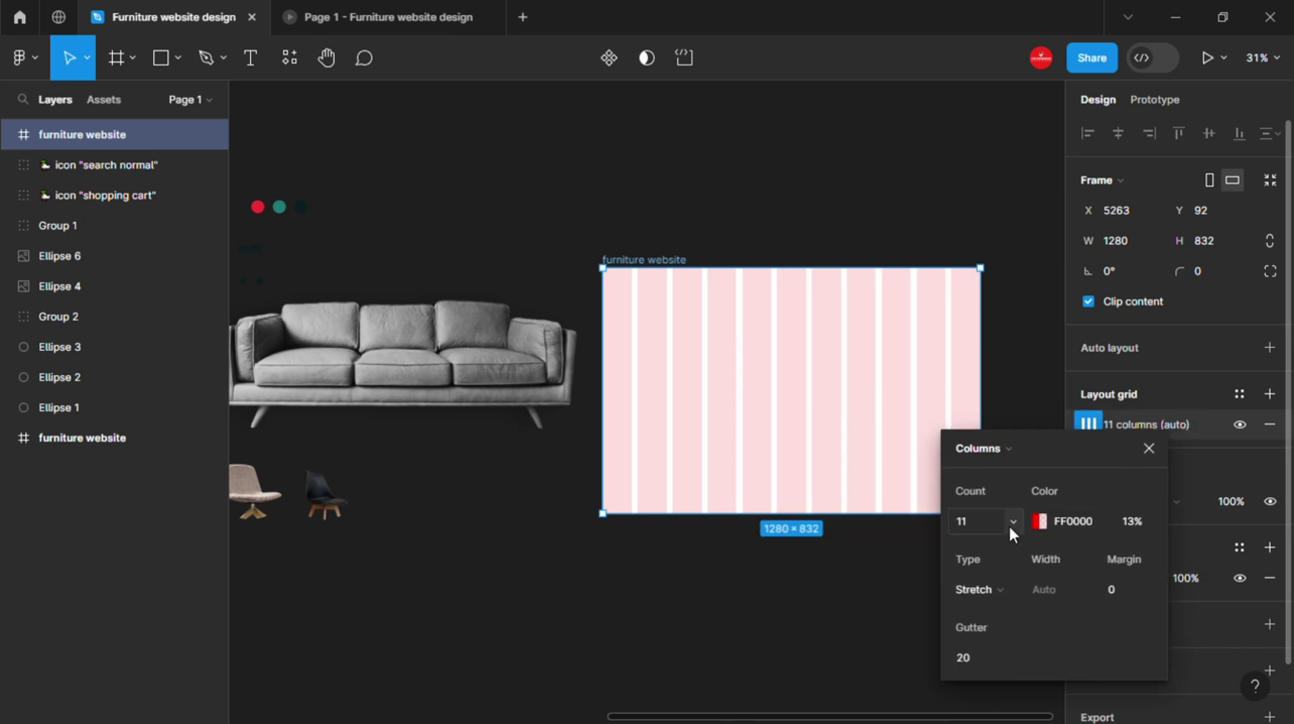
{"action": "left_click", "coordinate": [913, 433]}
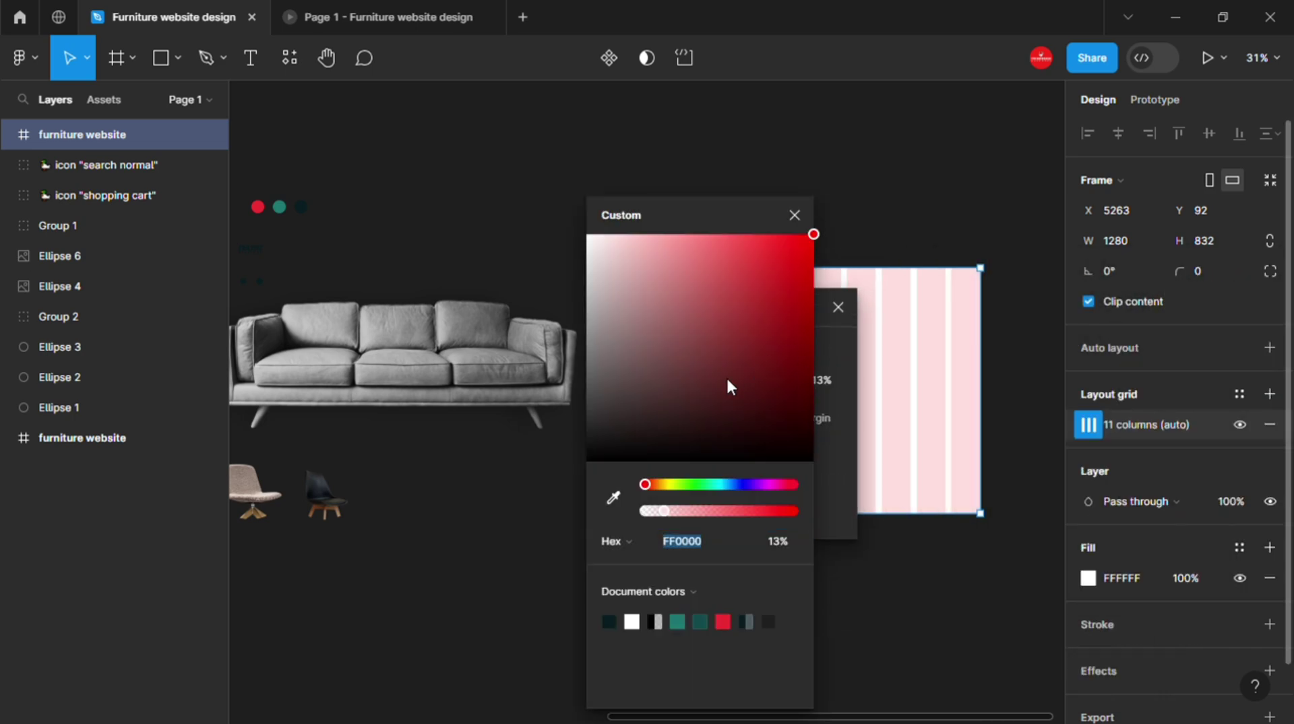
{"action": "left_click_drag", "start_coordinate": [728, 386], "coordinate": [1018, 261]}
- Keep 11 columns, set the grid margin to 40 and the gutter to 10
{"action": "left_click", "coordinate": [940, 265]}
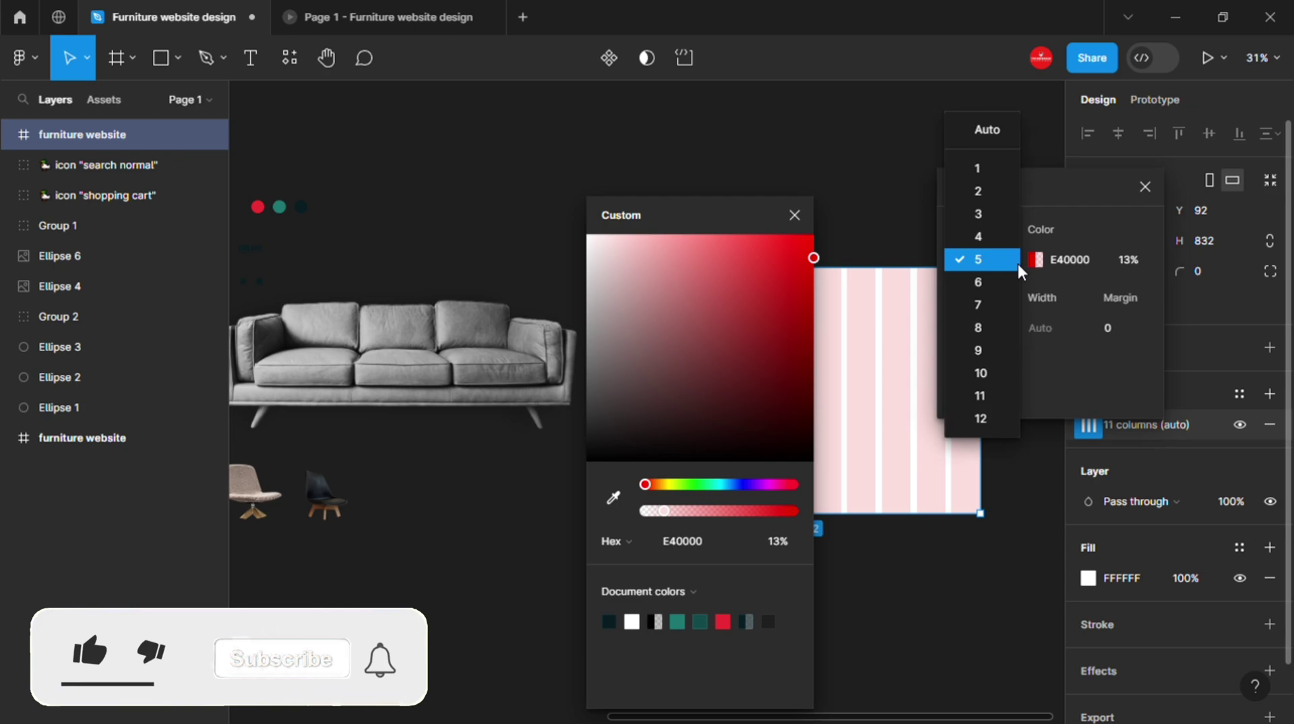
{"action": "left_click", "coordinate": [990, 402]}
{"action": "left_click", "coordinate": [1095, 334]}
{"action": "type", "text": "40"}
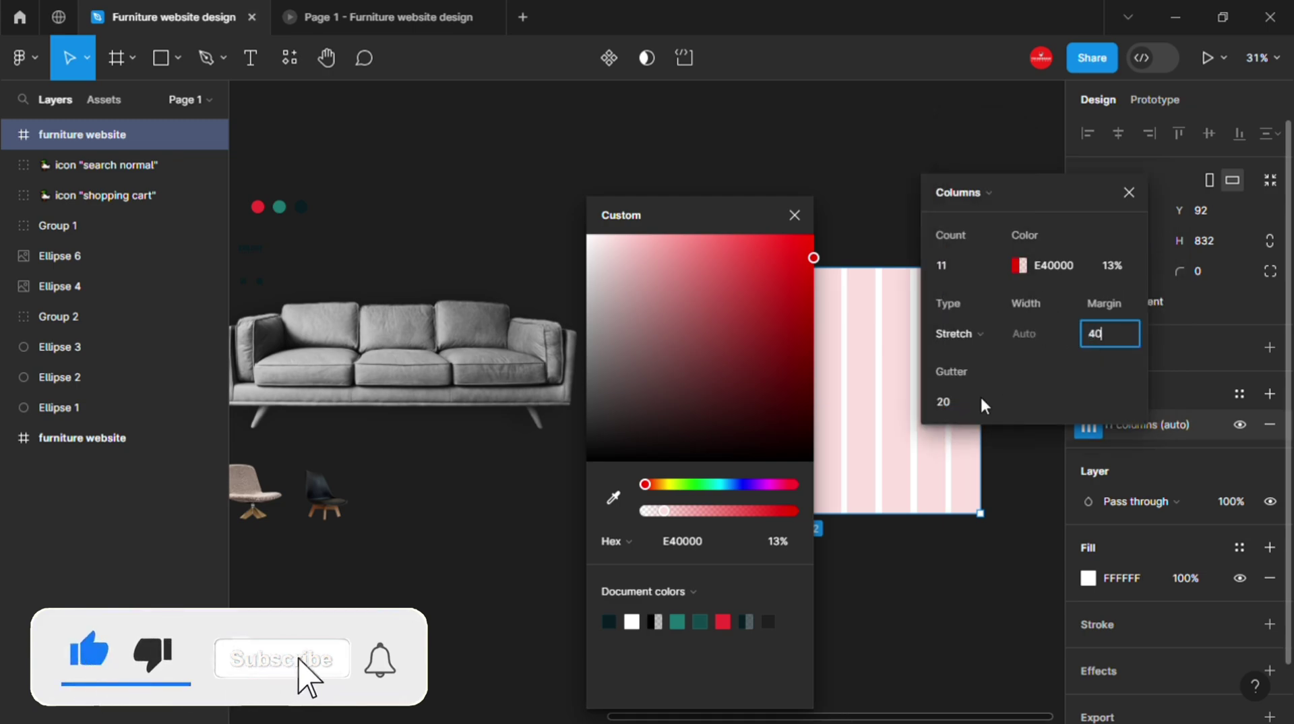
{"action": "left_click", "coordinate": [981, 403]}
{"action": "left_click", "coordinate": [1129, 193]}
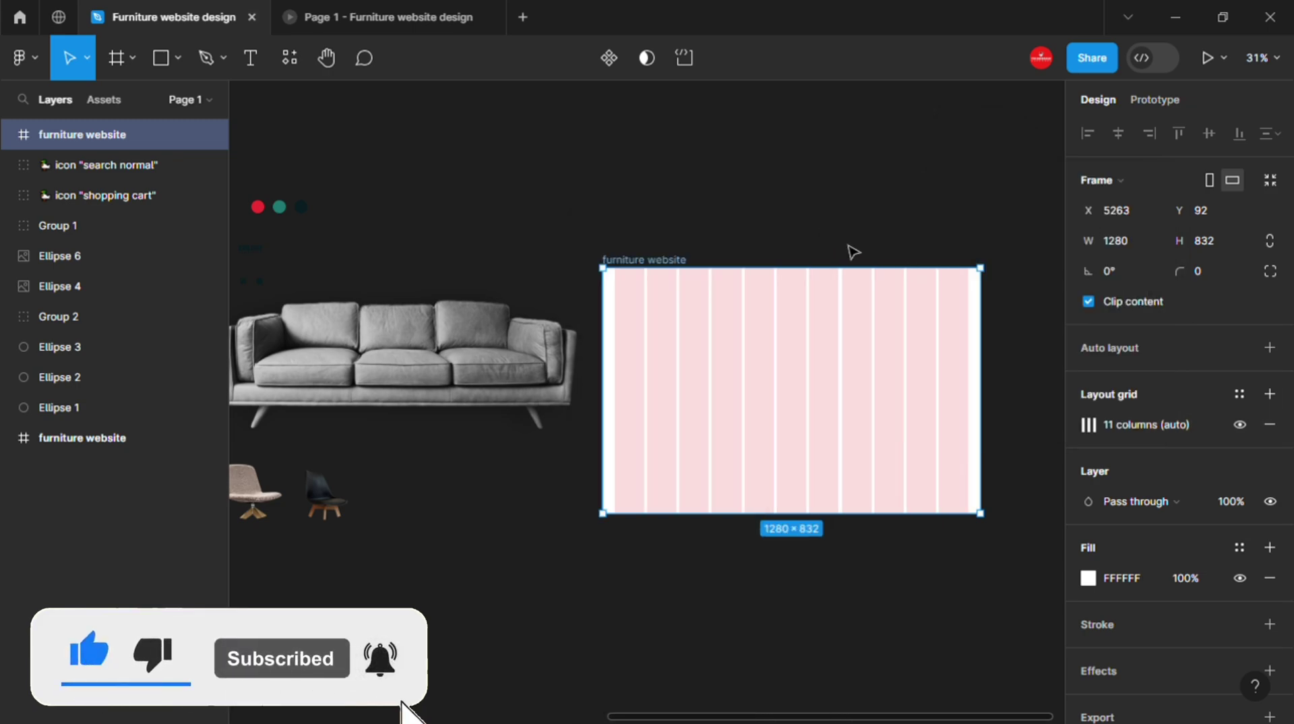
- Recolour the grid columns to near-black 030303 at 13% opacity
{"action": "left_click", "coordinate": [1088, 425]}
{"action": "left_click", "coordinate": [933, 488]}
{"action": "mouse_move", "coordinate": [827, 414]}
{"action": "left_mouse_down"}
{"action": "mouse_move", "coordinate": [724, 419]}
{"action": "mouse_move", "coordinate": [613, 464]}
{"action": "left_mouse_up"}
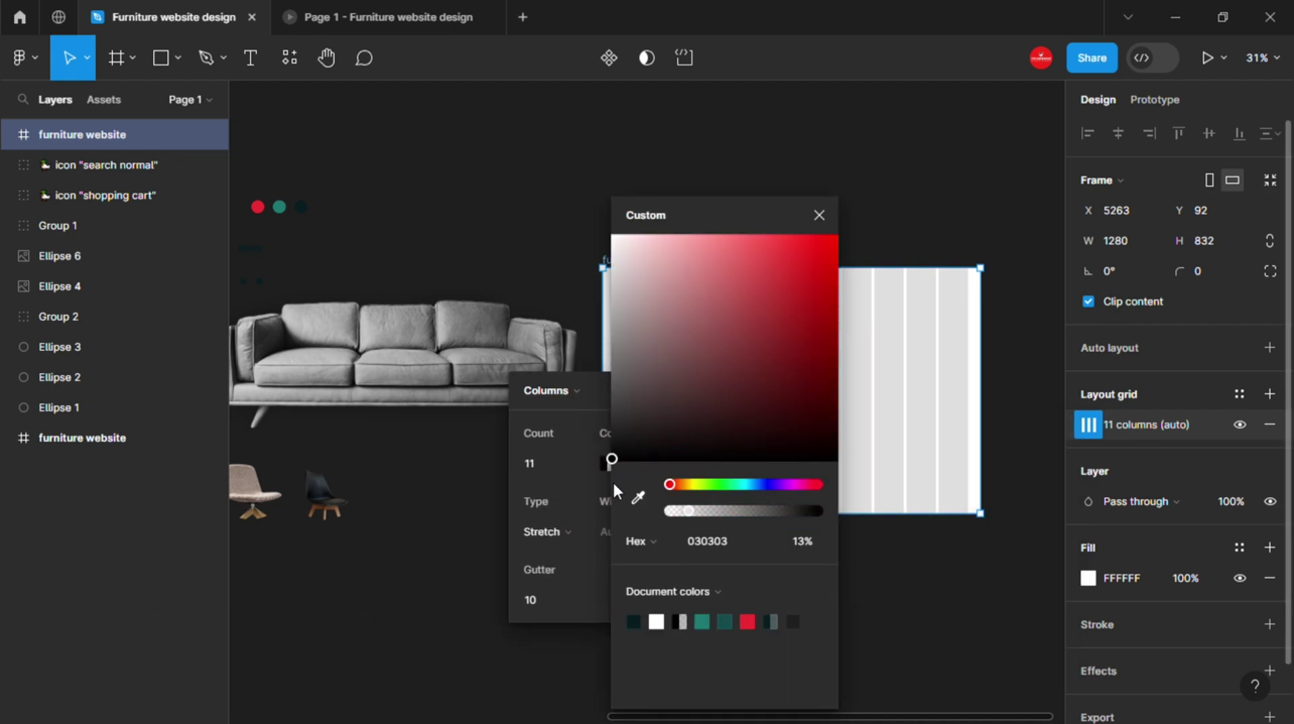
{"action": "left_click", "coordinate": [1072, 366]}
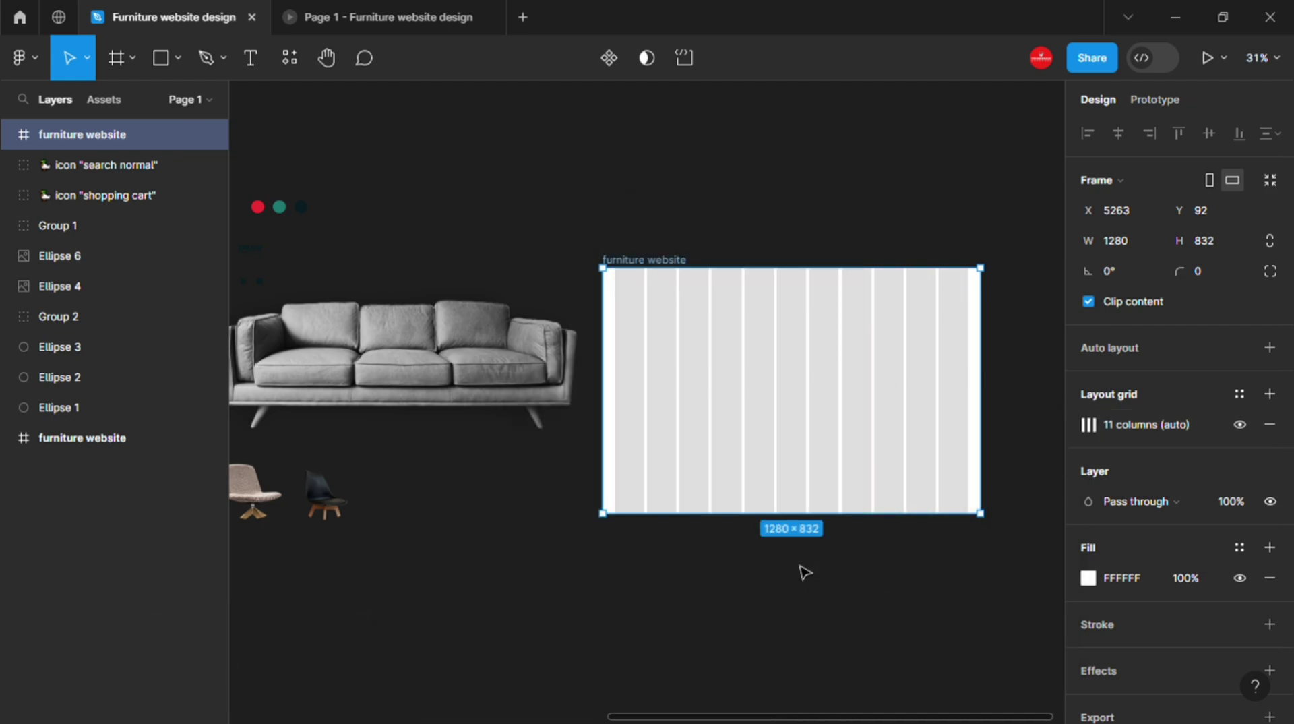
{"action": "left_click_drag", "start_coordinate": [804, 572], "coordinate": [840, 576]}
- Draw a rectangle across the frame's top and move the colour swatches aside
{"action": "key", "text": "r"}
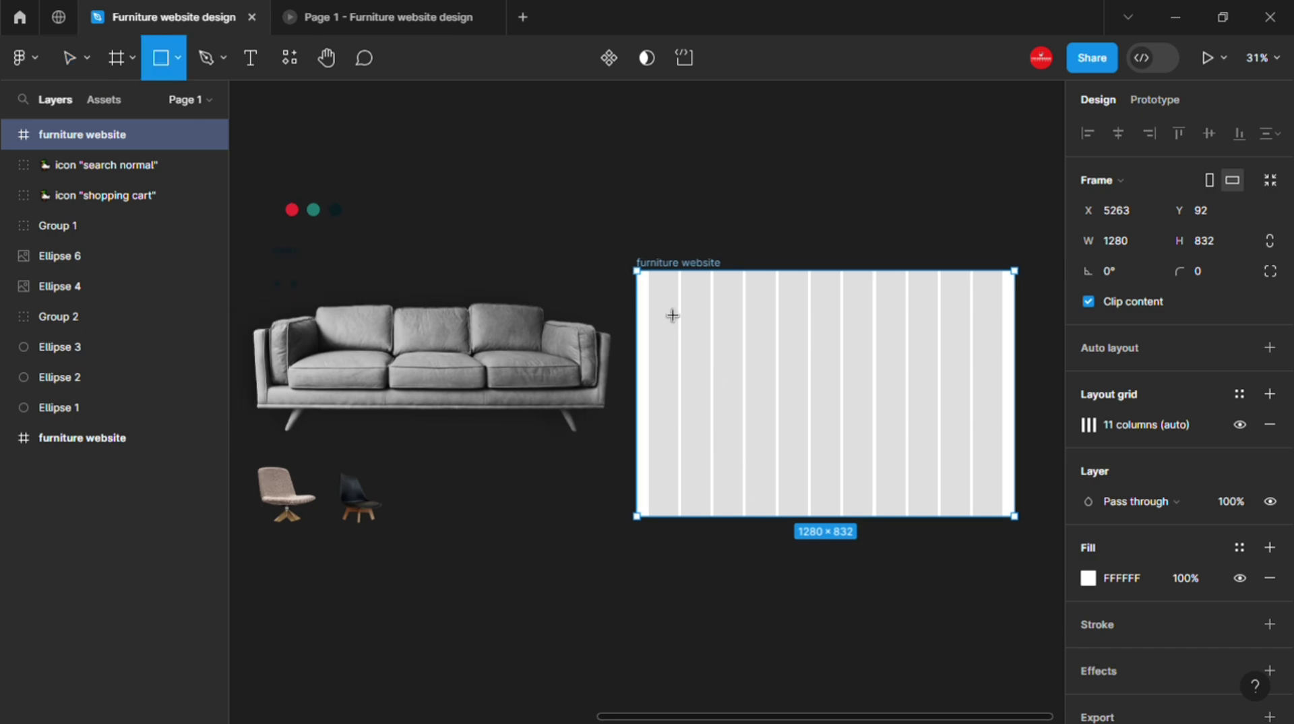
{"action": "mouse_move", "coordinate": [651, 288]}
{"action": "left_mouse_down"}
{"action": "mouse_move", "coordinate": [1010, 442]}
{"action": "mouse_move", "coordinate": [1015, 427]}
{"action": "left_mouse_up"}
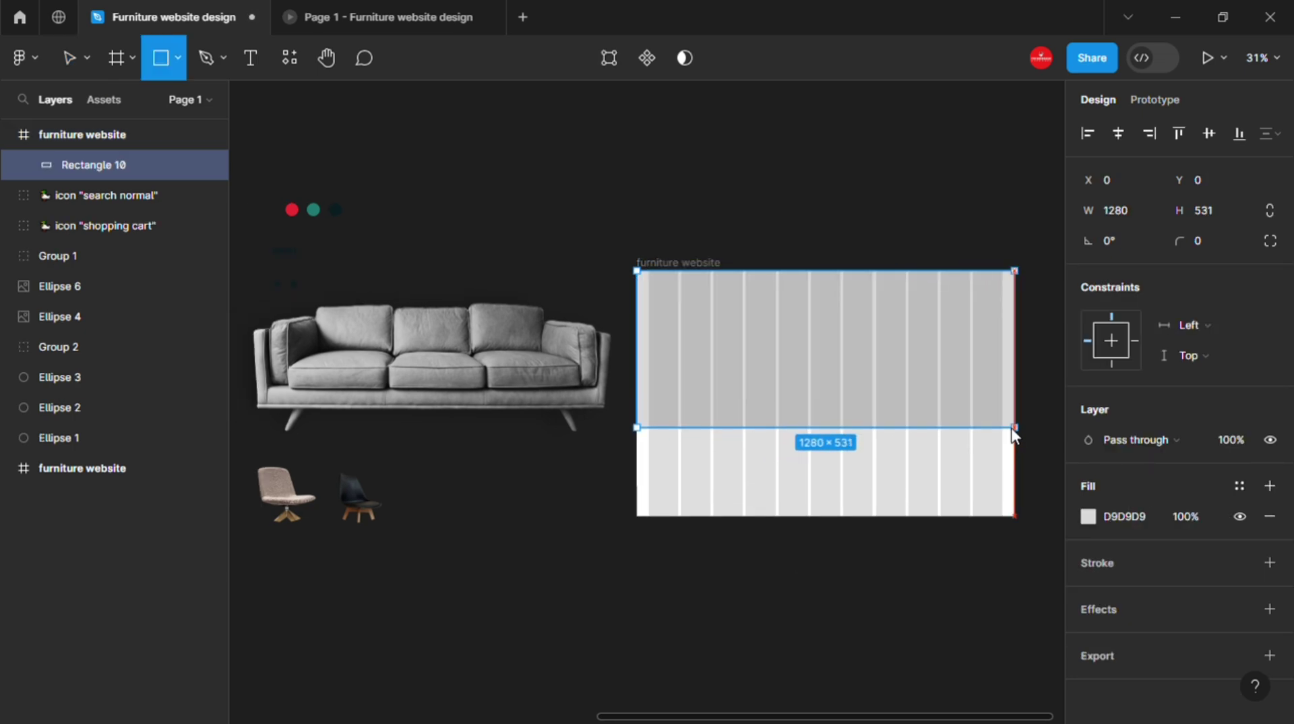
{"action": "left_click", "coordinate": [319, 223]}
{"action": "mouse_move", "coordinate": [354, 240]}
{"action": "left_mouse_down"}
{"action": "mouse_move", "coordinate": [283, 197]}
{"action": "mouse_move", "coordinate": [556, 209]}
{"action": "left_mouse_up"}
{"action": "left_click", "coordinate": [728, 231]}
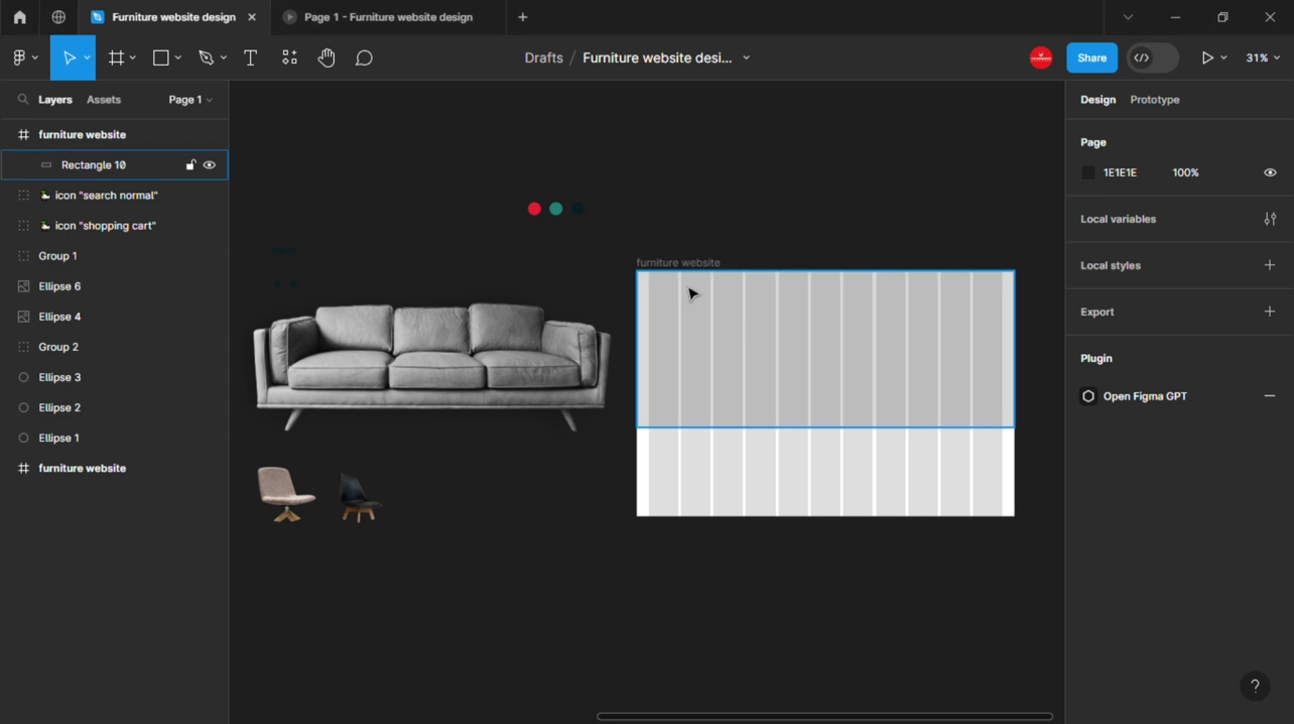
{"action": "left_click", "coordinate": [768, 325]}
- Set the frame fill to dark teal 081D22 sampled from the swatches
{"action": "left_click", "coordinate": [667, 261]}
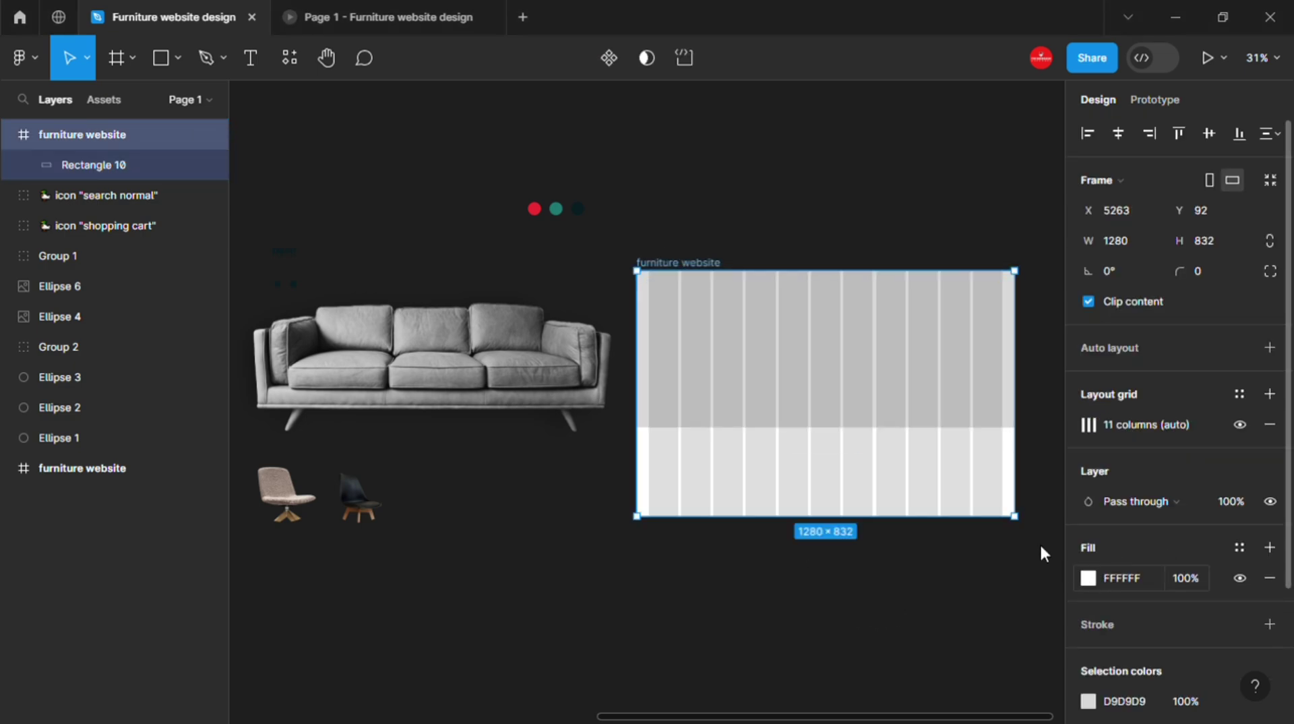
{"action": "left_click", "coordinate": [1088, 579]}
{"action": "left_click", "coordinate": [865, 497]}
{"action": "left_click", "coordinate": [577, 209]}
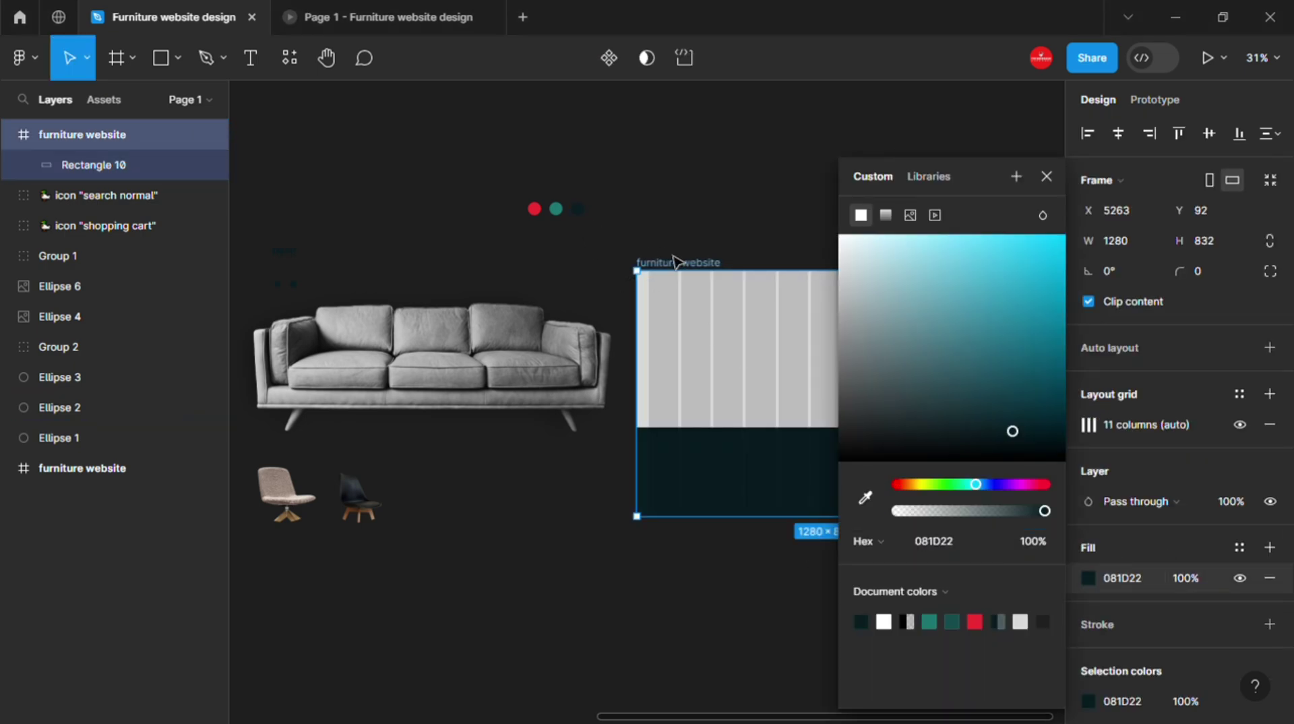
{"action": "left_click", "coordinate": [865, 497]}
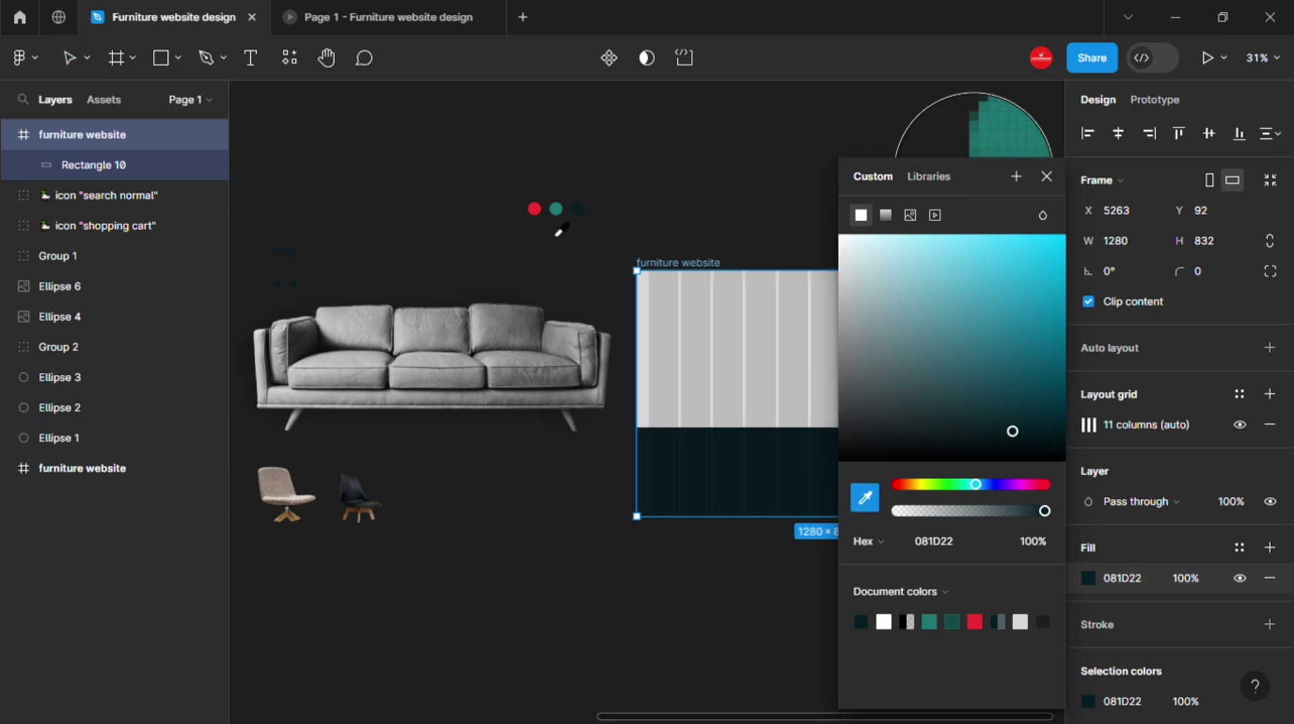
{"action": "left_click", "coordinate": [557, 224]}
{"action": "left_click", "coordinate": [860, 621]}
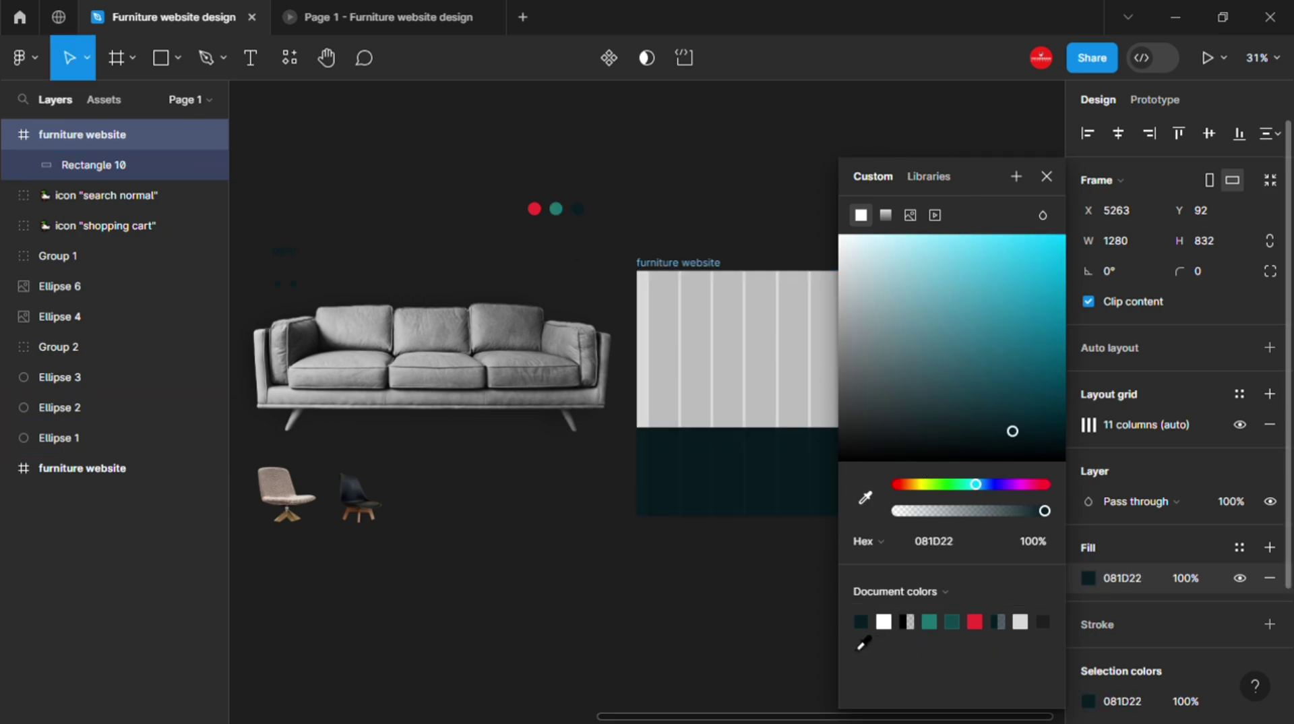
{"action": "left_click", "coordinate": [1047, 177]}
- Make the top rectangle's fill pure white FFFFFF
{"action": "left_click", "coordinate": [786, 370]}
{"action": "left_click", "coordinate": [1089, 517]}
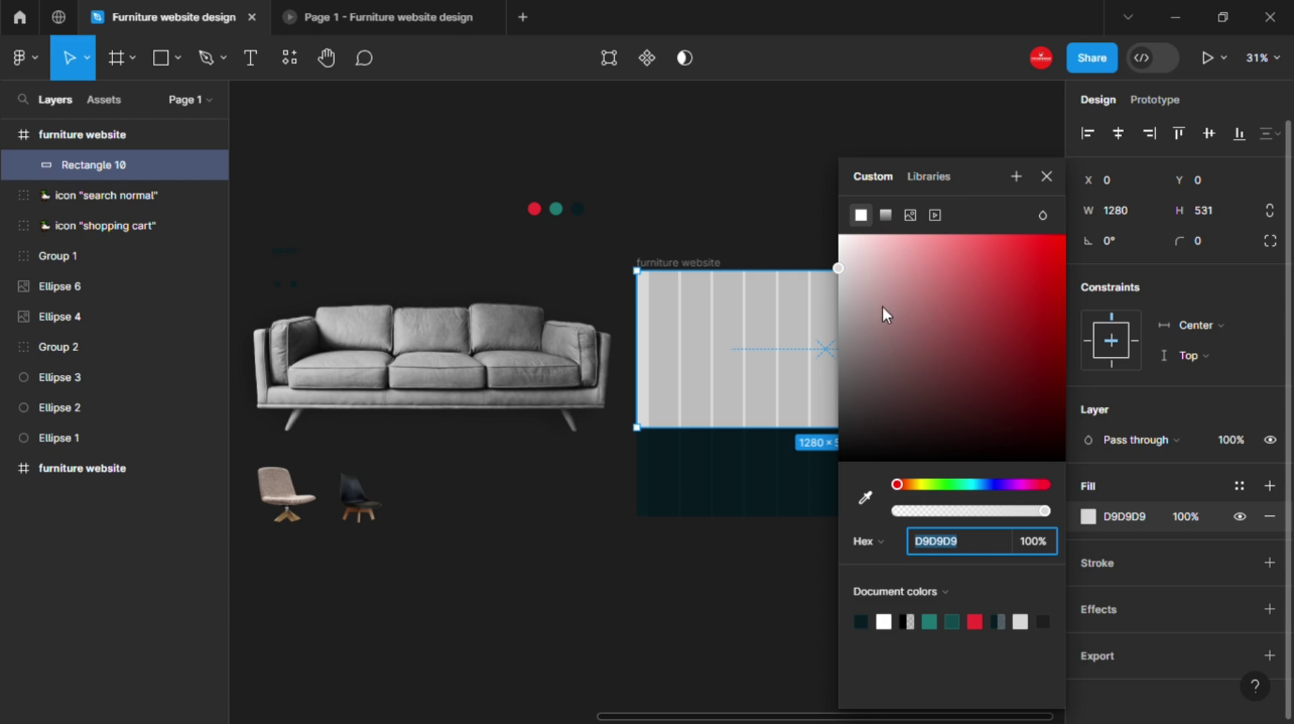
{"action": "left_click_drag", "start_coordinate": [885, 314], "coordinate": [786, 170]}
{"action": "left_click", "coordinate": [1047, 176]}
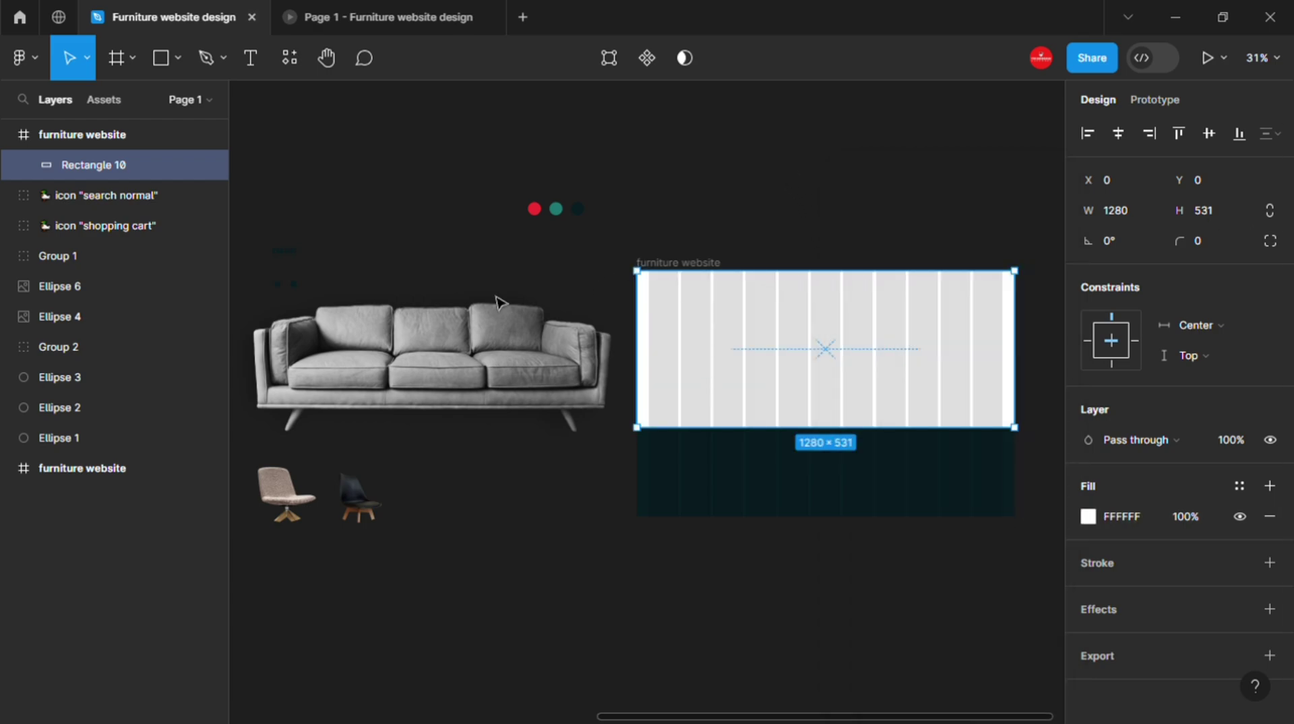
{"action": "left_click", "coordinate": [292, 259]}
{"action": "left_click", "coordinate": [680, 232]}
- Paste the EXILENT FURNITURE logo into the frame's top-left corner at X 49, Y 30
{"action": "left_click", "coordinate": [846, 329]}
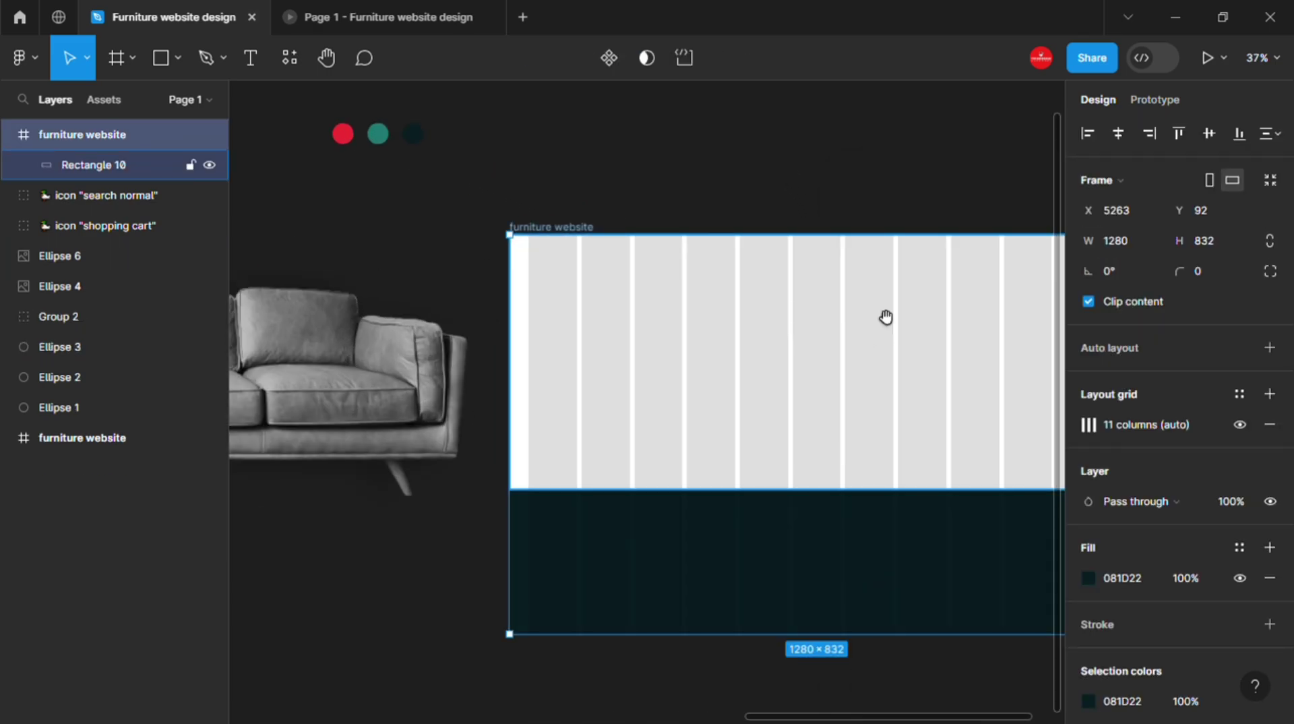
{"action": "scroll", "coordinate": [883, 317], "scroll_direction": "up", "scroll_amount": 5}
{"action": "key", "text": "ctrl+v"}
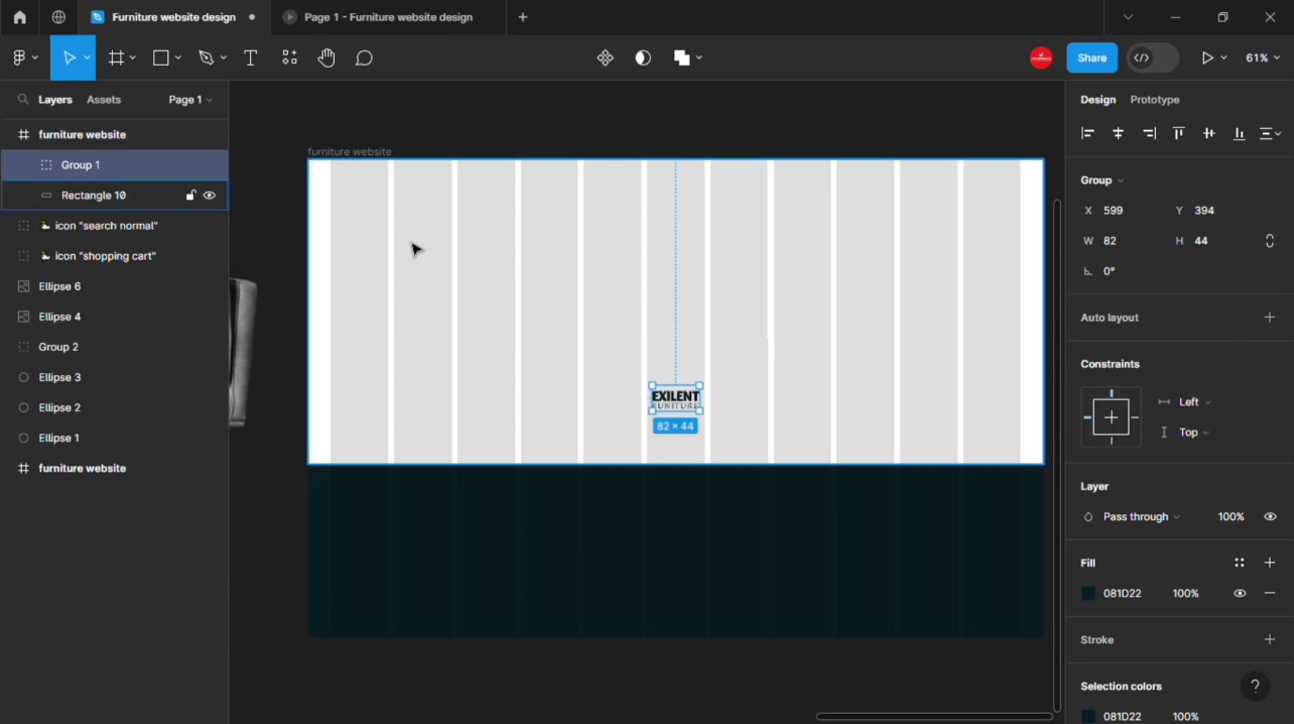
{"action": "mouse_move", "coordinate": [674, 404]}
{"action": "left_mouse_down"}
{"action": "mouse_move", "coordinate": [400, 307]}
{"action": "mouse_move", "coordinate": [378, 222]}
{"action": "left_mouse_up"}
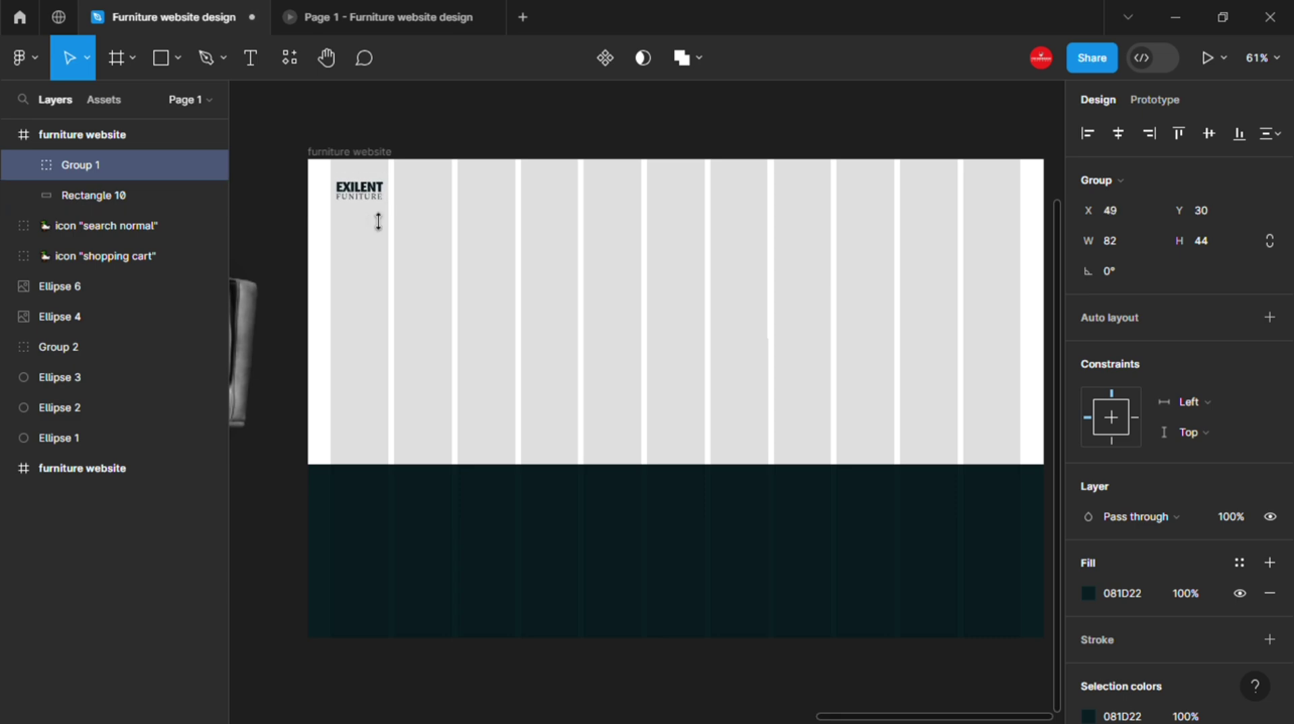
{"action": "scroll", "coordinate": [526, 270], "scroll_direction": "up", "scroll_amount": 3, "text": "ctrl"}
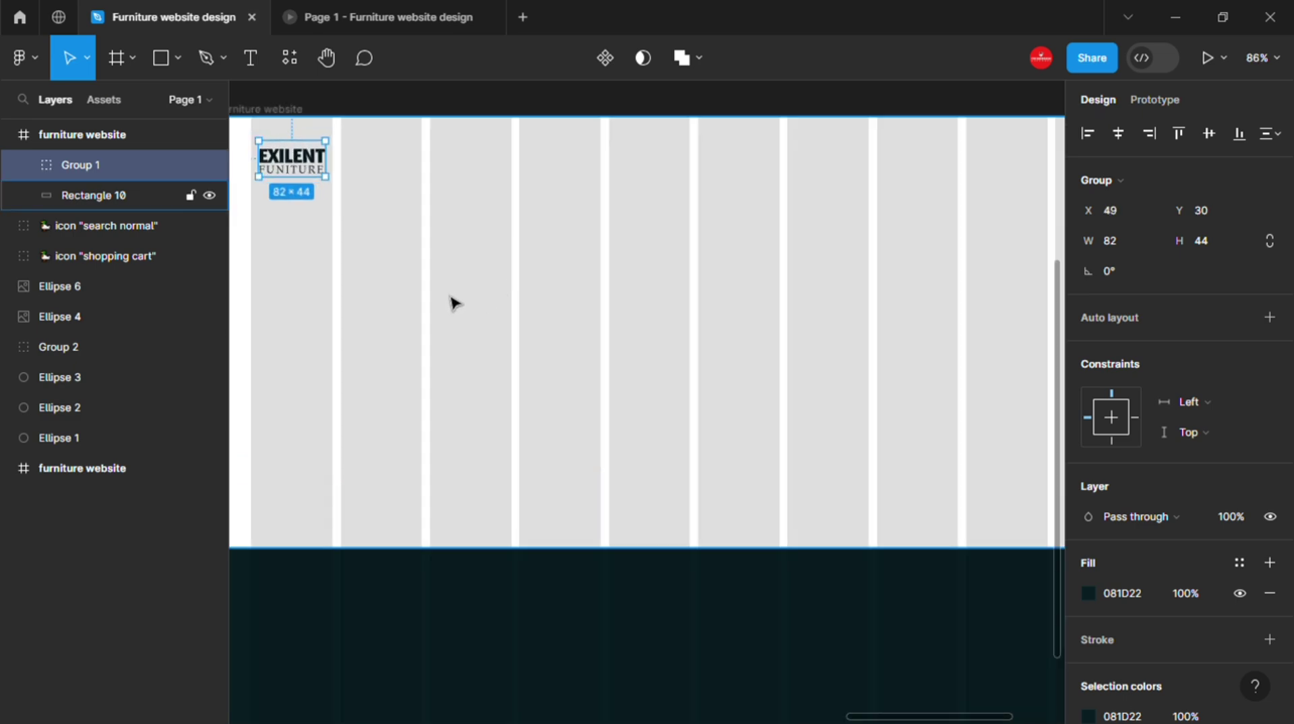
{"action": "scroll", "coordinate": [456, 304], "scroll_direction": "down", "scroll_amount": 3, "text": "ctrl"}
{"action": "left_click", "coordinate": [514, 340]}
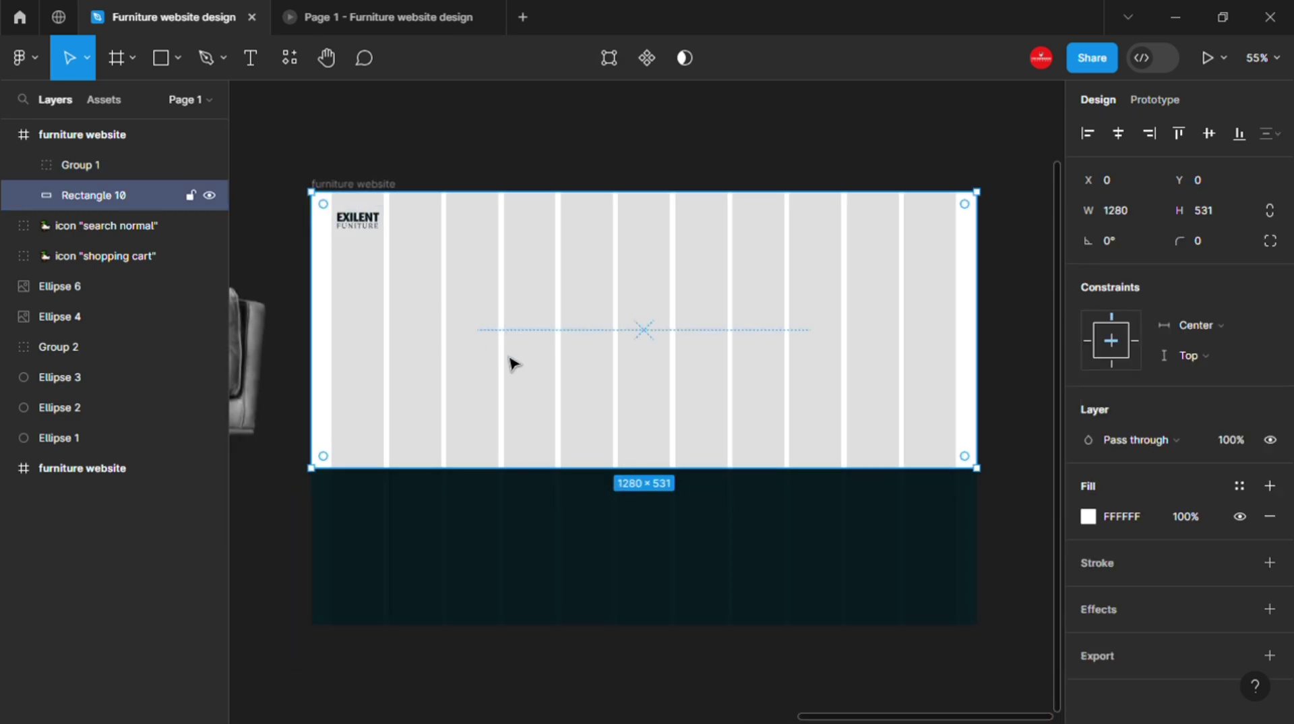
{"action": "left_click", "coordinate": [484, 556]}
{"action": "scroll", "coordinate": [524, 512], "scroll_direction": "left", "scroll_amount": 1}
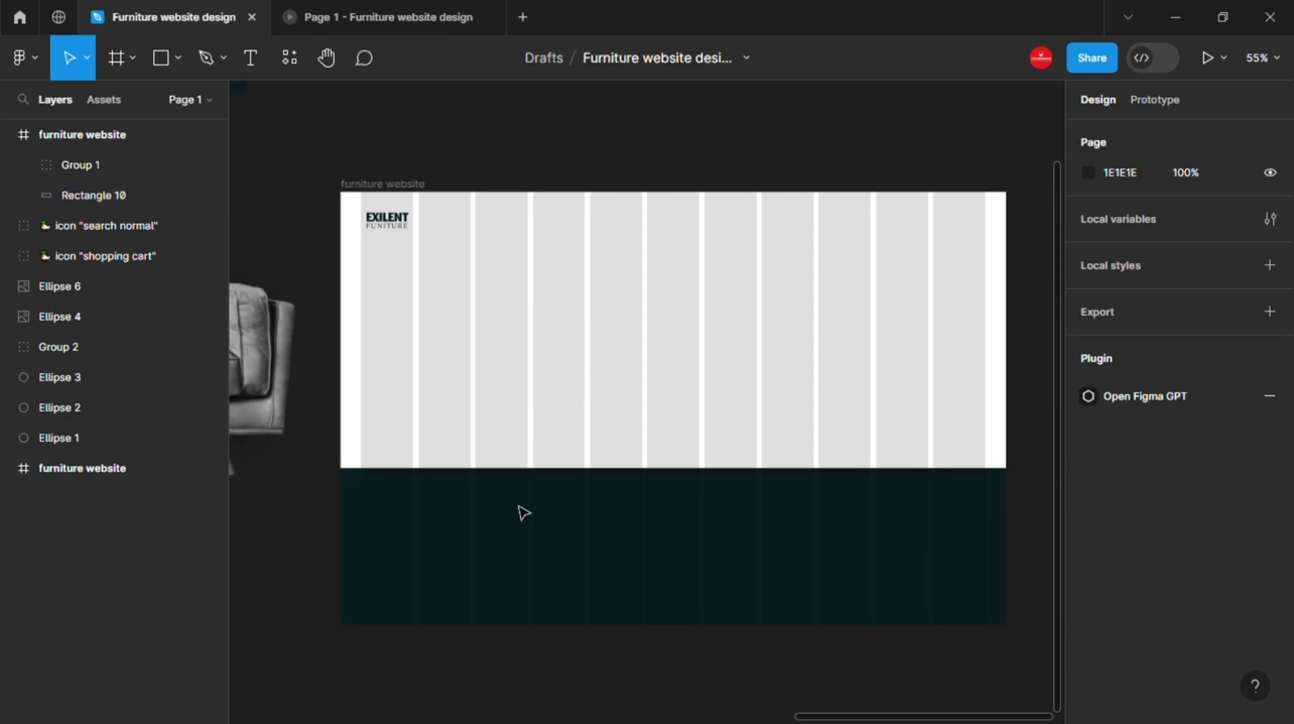
- Add a 'Home' nav label in Jost SemiBold 24 with title case
{"action": "key", "text": "t"}
{"action": "left_click", "coordinate": [513, 535]}
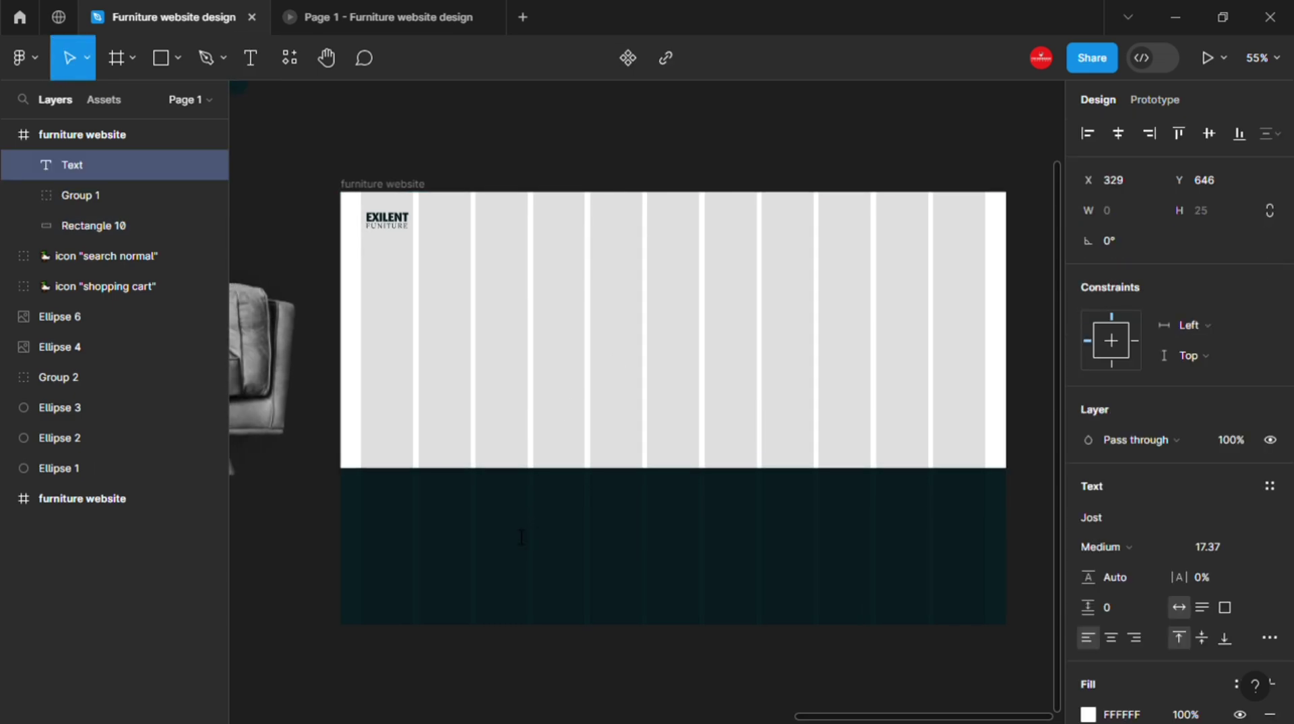
{"action": "type", "text": "home"}
{"action": "left_click", "coordinate": [1105, 547]}
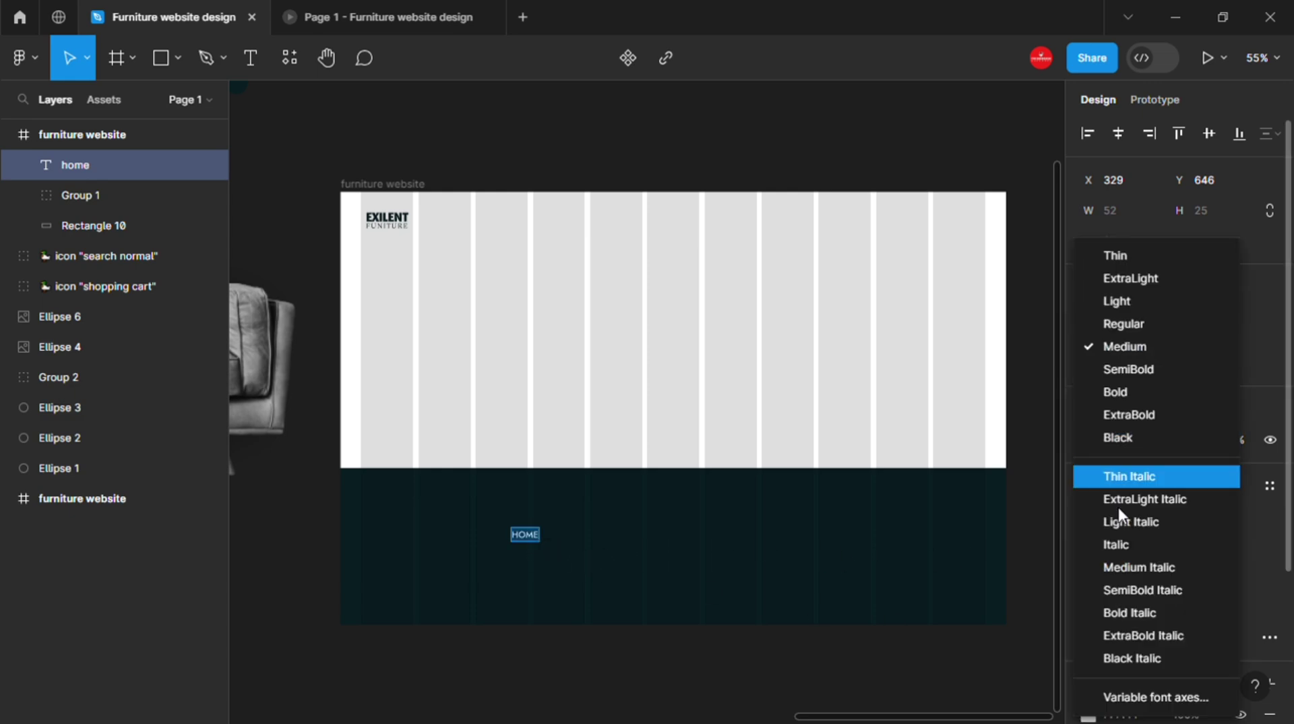
{"action": "left_click", "coordinate": [1123, 374]}
{"action": "left_click", "coordinate": [1270, 637]}
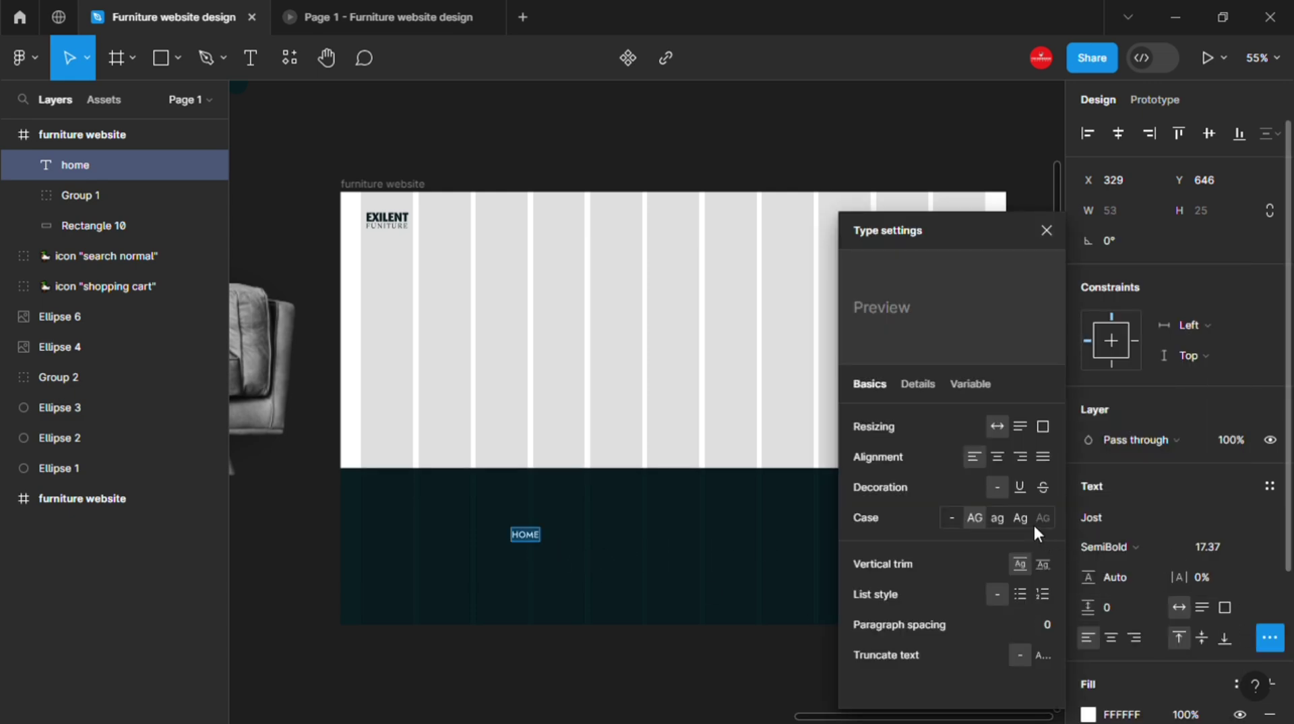
{"action": "left_click", "coordinate": [1020, 517]}
{"action": "left_click", "coordinate": [1047, 230]}
{"action": "left_click", "coordinate": [1220, 543]}
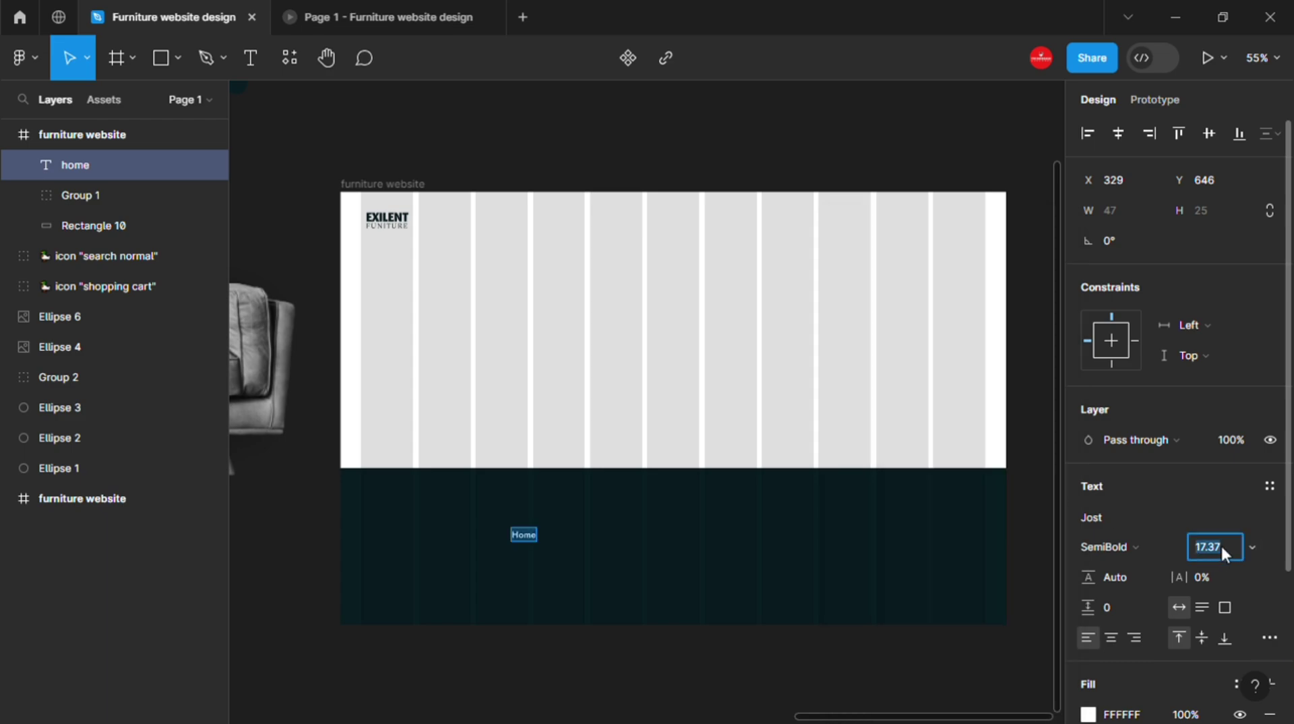
{"action": "type", "text": "24"}
{"action": "key", "text": "Return"}
- Duplicate the label into Products, Store, Diwali Sale and Contech Us
{"action": "left_click_drag", "start_coordinate": [540, 549], "coordinate": [597, 551]}
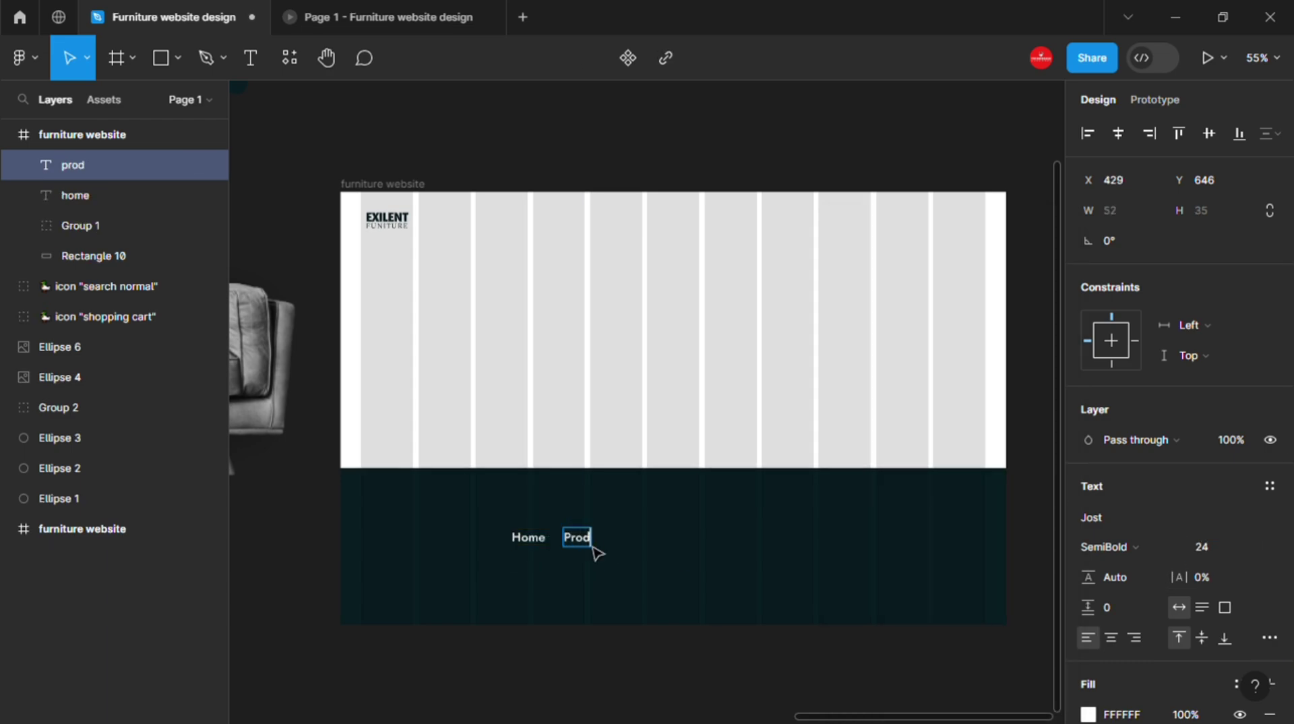
{"action": "left_click_drag", "start_coordinate": [606, 547], "coordinate": [654, 550]}
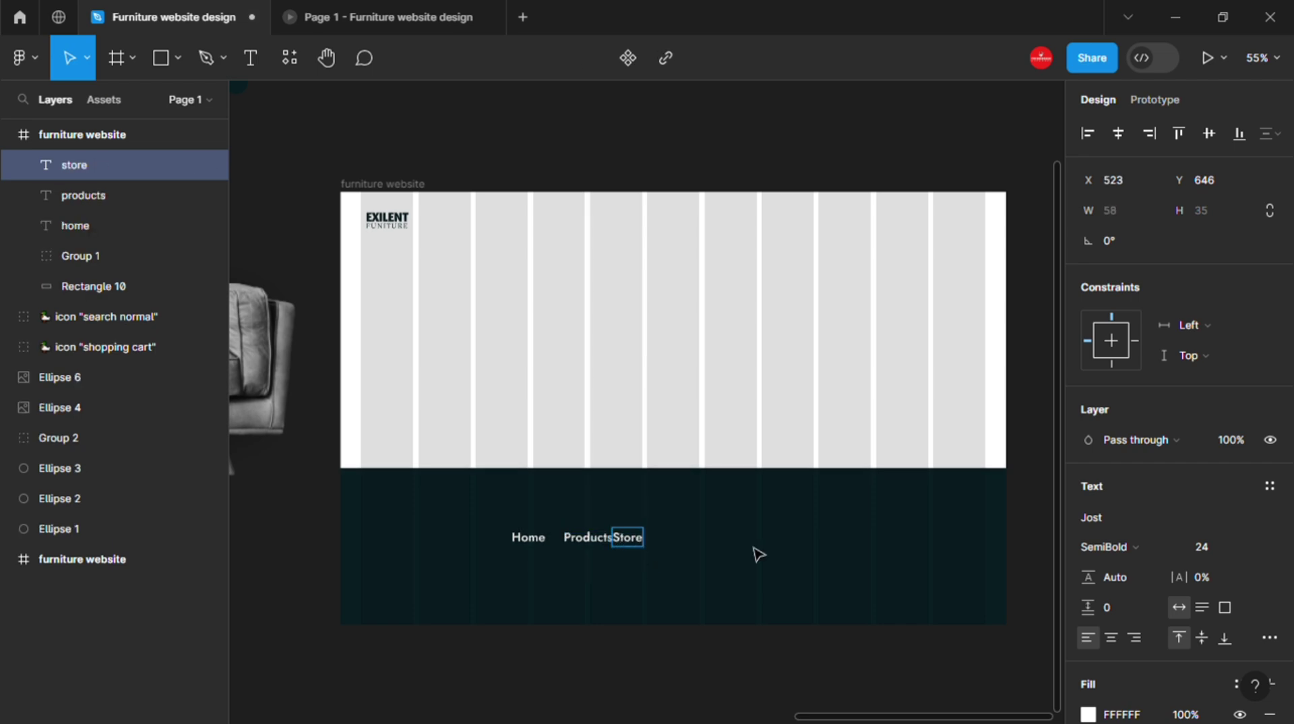
{"action": "left_click_drag", "start_coordinate": [637, 545], "coordinate": [682, 547]}
{"action": "key", "text": "ctrl+d"}
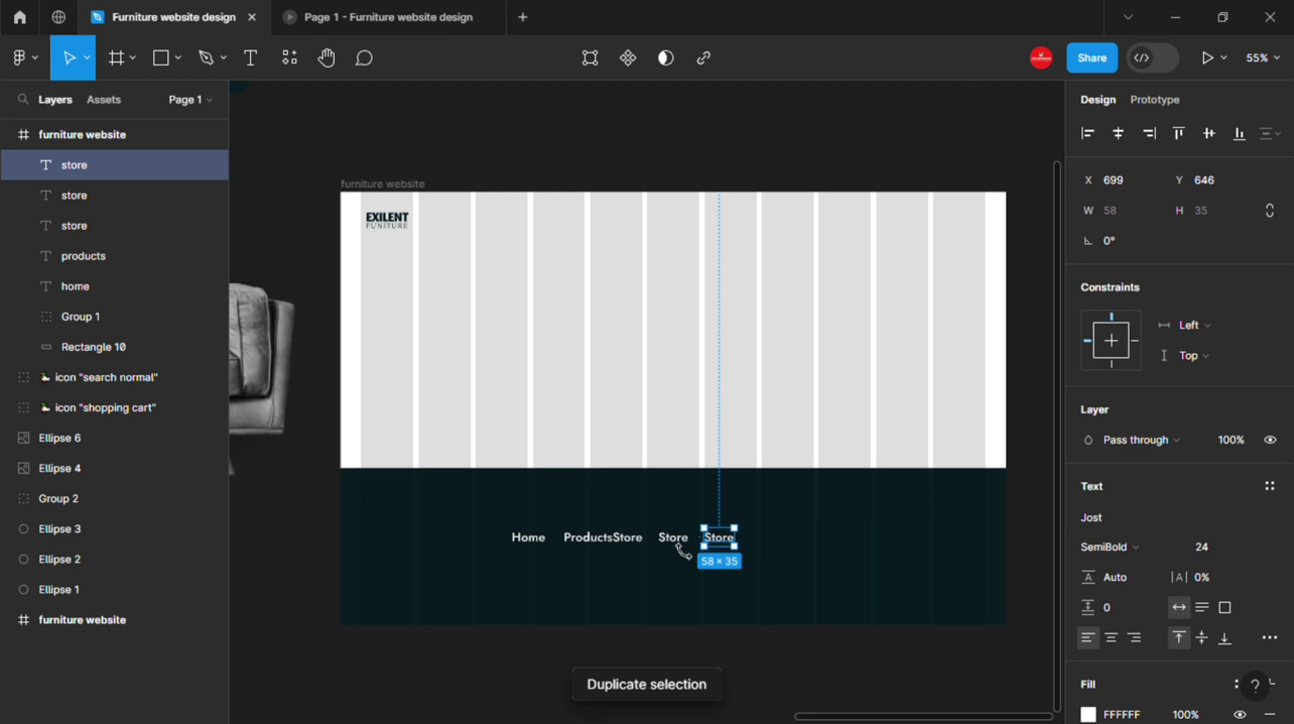
{"action": "left_click", "coordinate": [679, 546]}
{"action": "type", "text": "i Sale"}
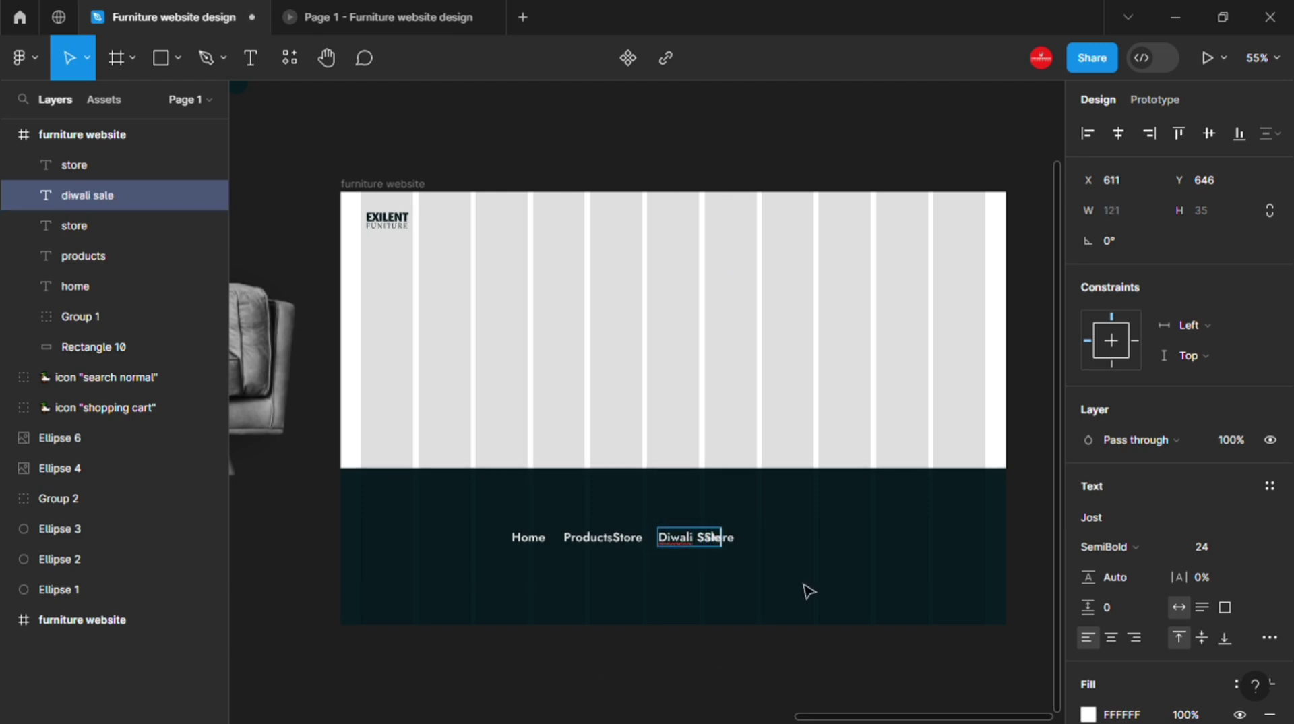
{"action": "key", "text": "Escape"}
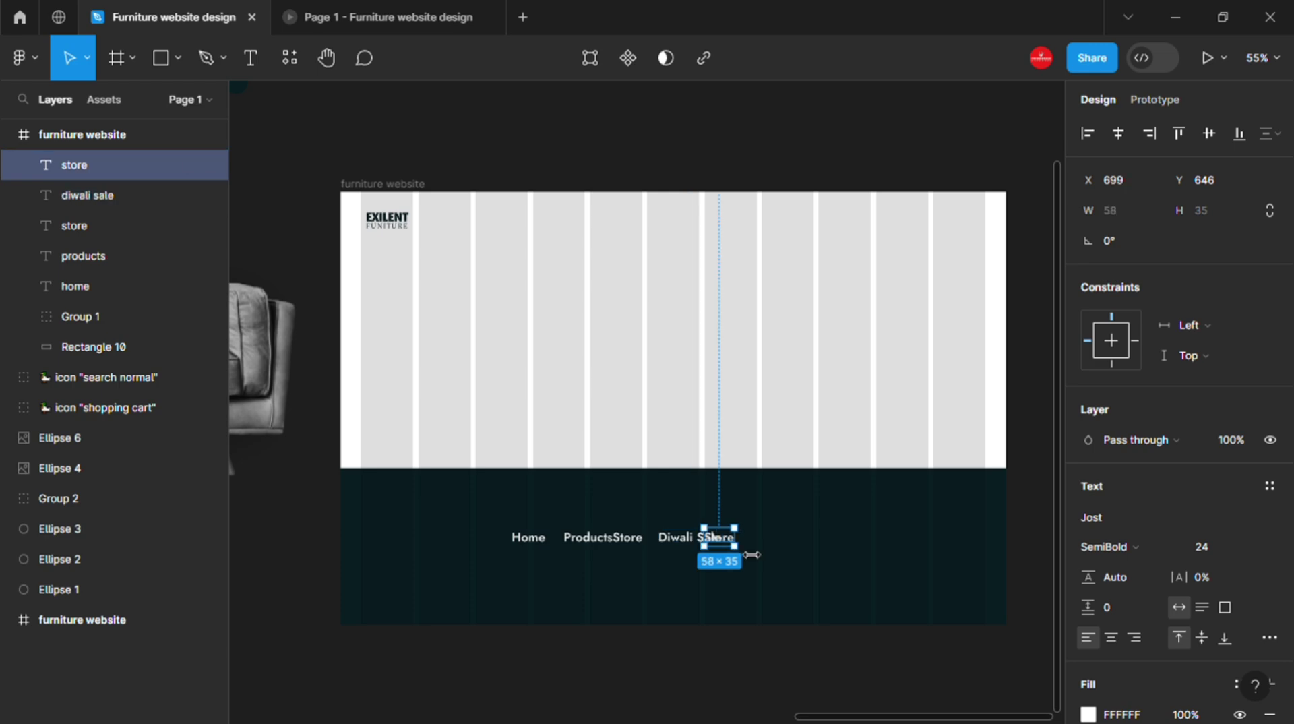
{"action": "left_click_drag", "start_coordinate": [731, 539], "coordinate": [746, 551]}
{"action": "type", "text": "Contach"}
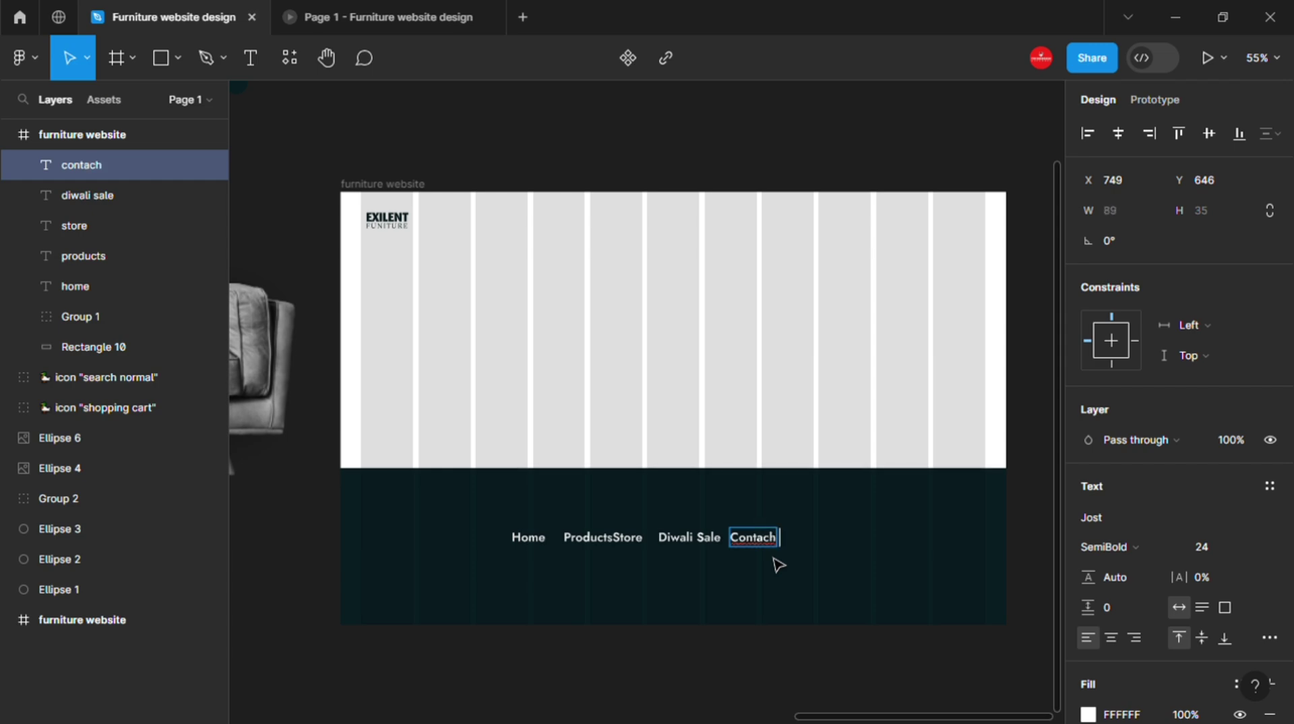
{"action": "type", "text": "Us"}
- Distribute the five nav labels evenly with 24 spacing
{"action": "left_click", "coordinate": [532, 538], "text": "shift"}
{"action": "left_click", "coordinate": [600, 538], "text": "shift"}
{"action": "left_click", "coordinate": [688, 538], "text": "shift"}
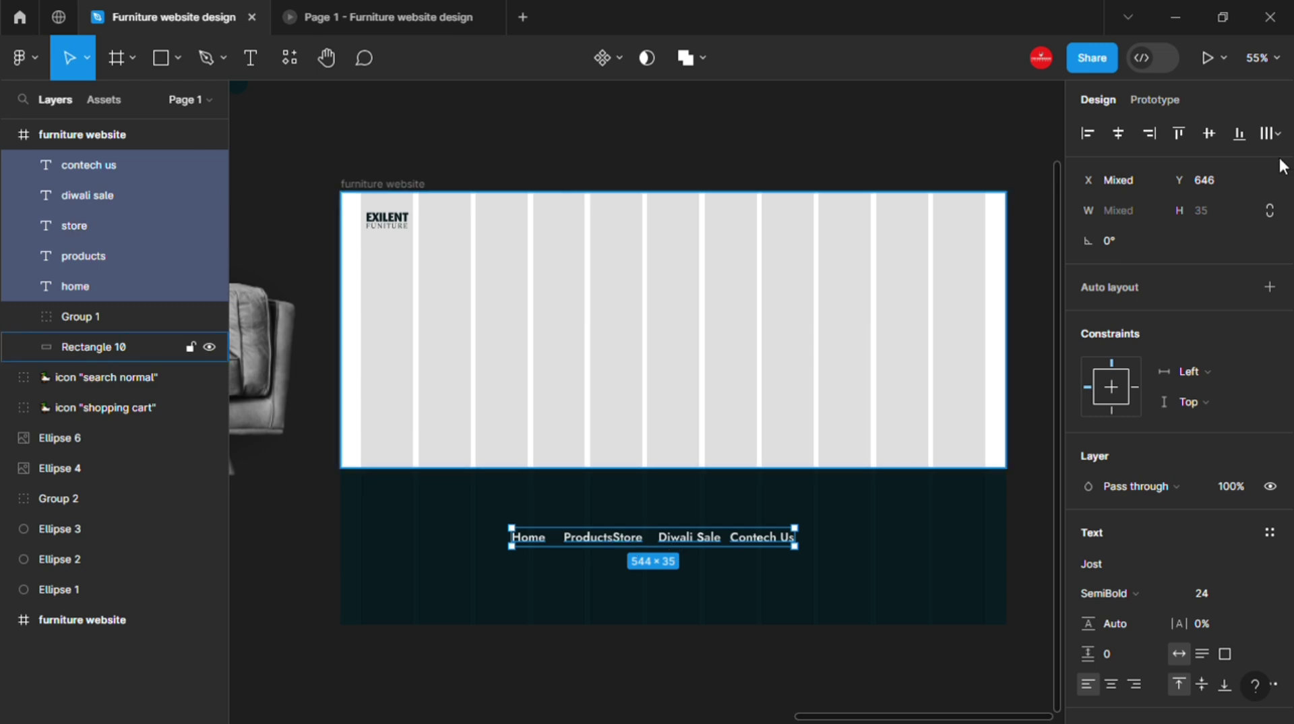
{"action": "left_click", "coordinate": [1276, 133]}
{"action": "left_click", "coordinate": [1072, 228]}
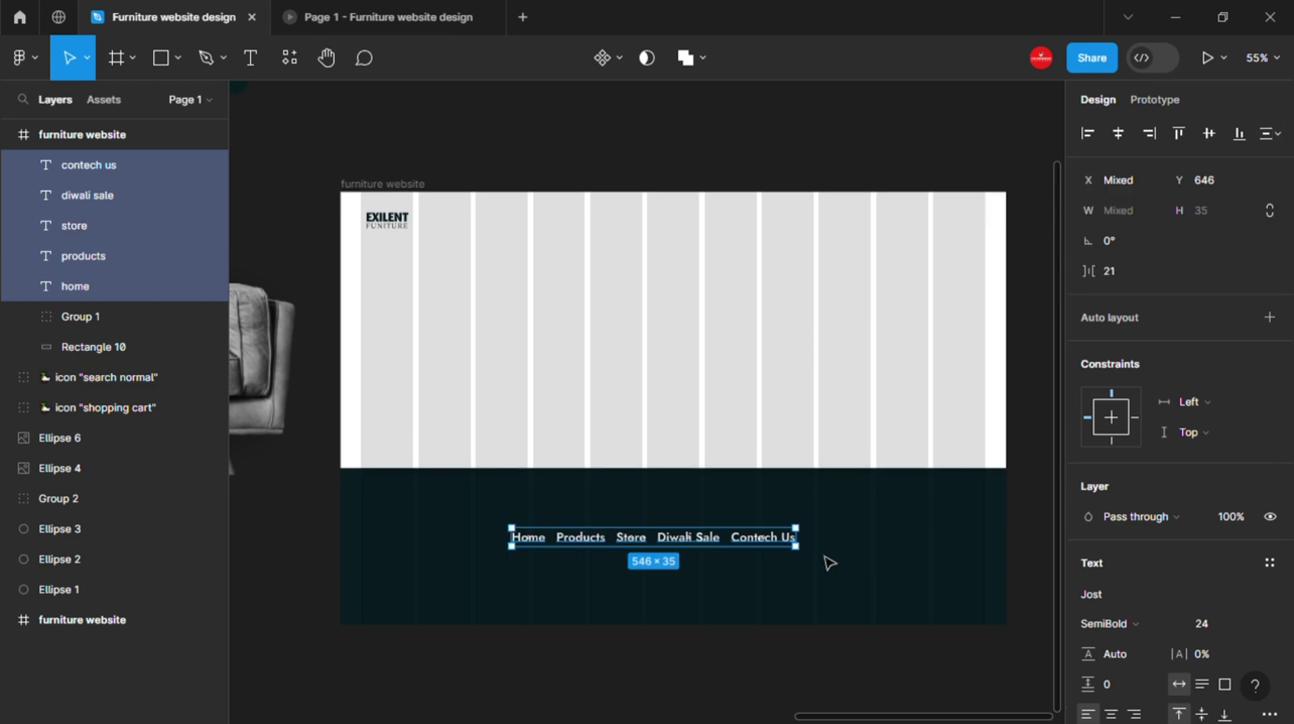
{"action": "left_click", "coordinate": [1126, 270]}
{"action": "type", "text": "24"}
{"action": "left_click", "coordinate": [814, 507]}
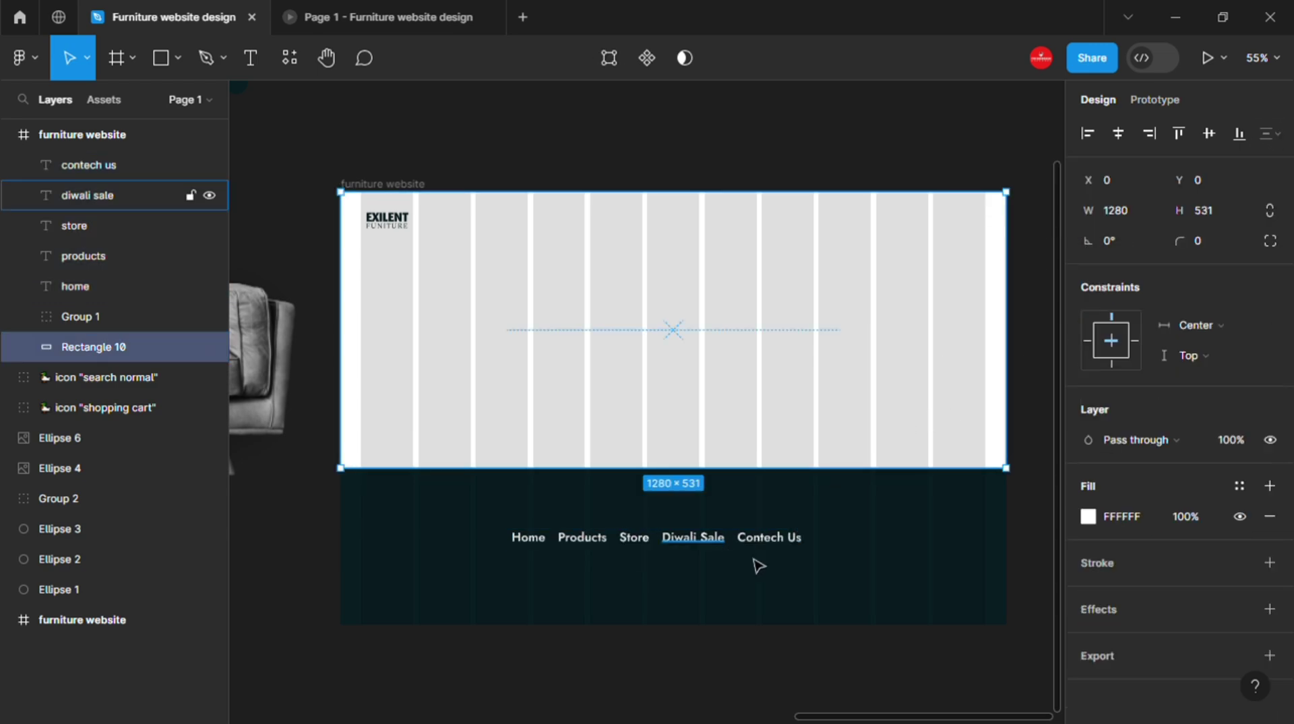
{"action": "left_click", "coordinate": [701, 574]}
- Move the nav row up beside the logo and group the five labels
{"action": "left_click_drag", "start_coordinate": [504, 568], "coordinate": [809, 527]}
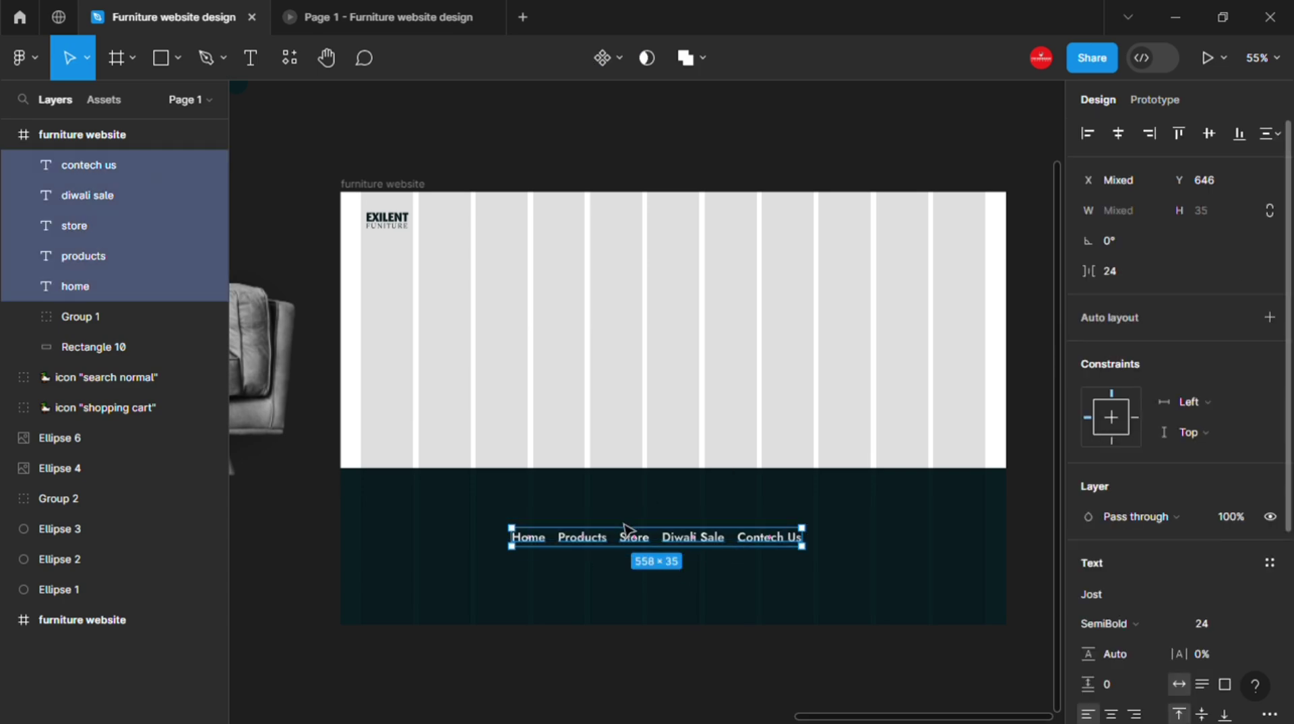
{"action": "left_click_drag", "start_coordinate": [684, 537], "coordinate": [688, 222]}
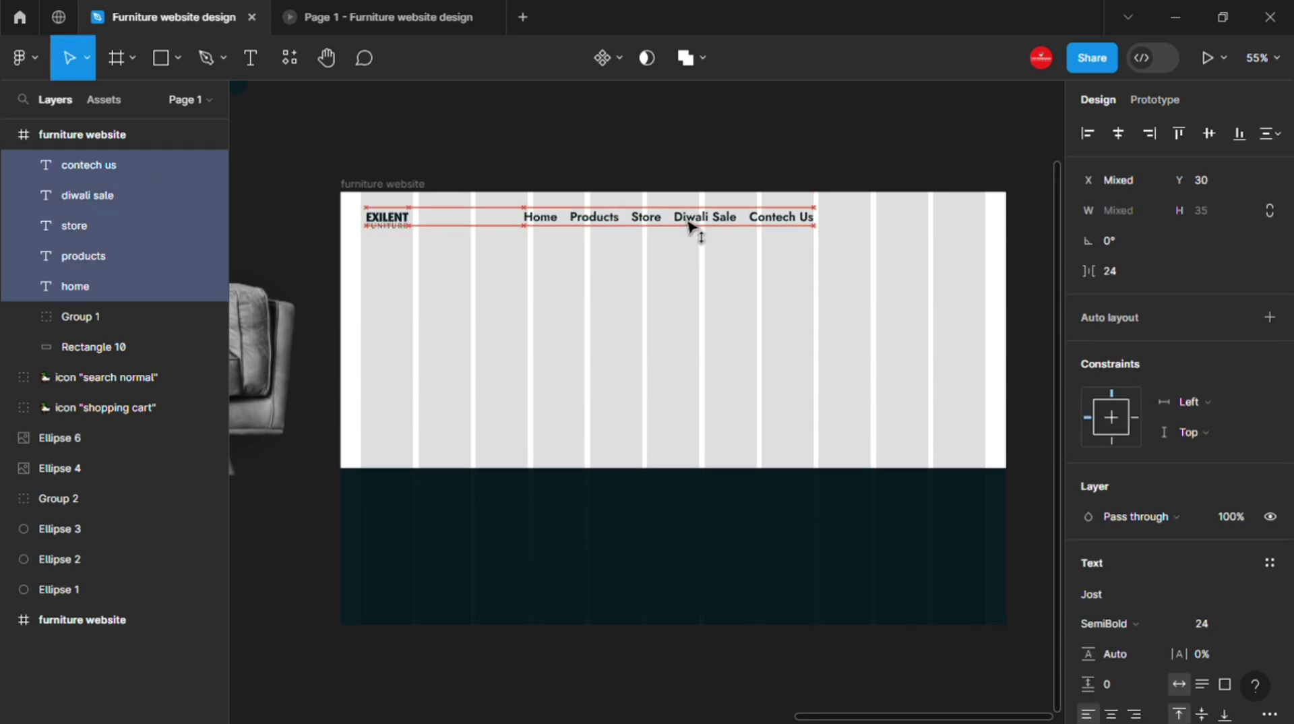
{"action": "key", "text": "ctrl+g"}
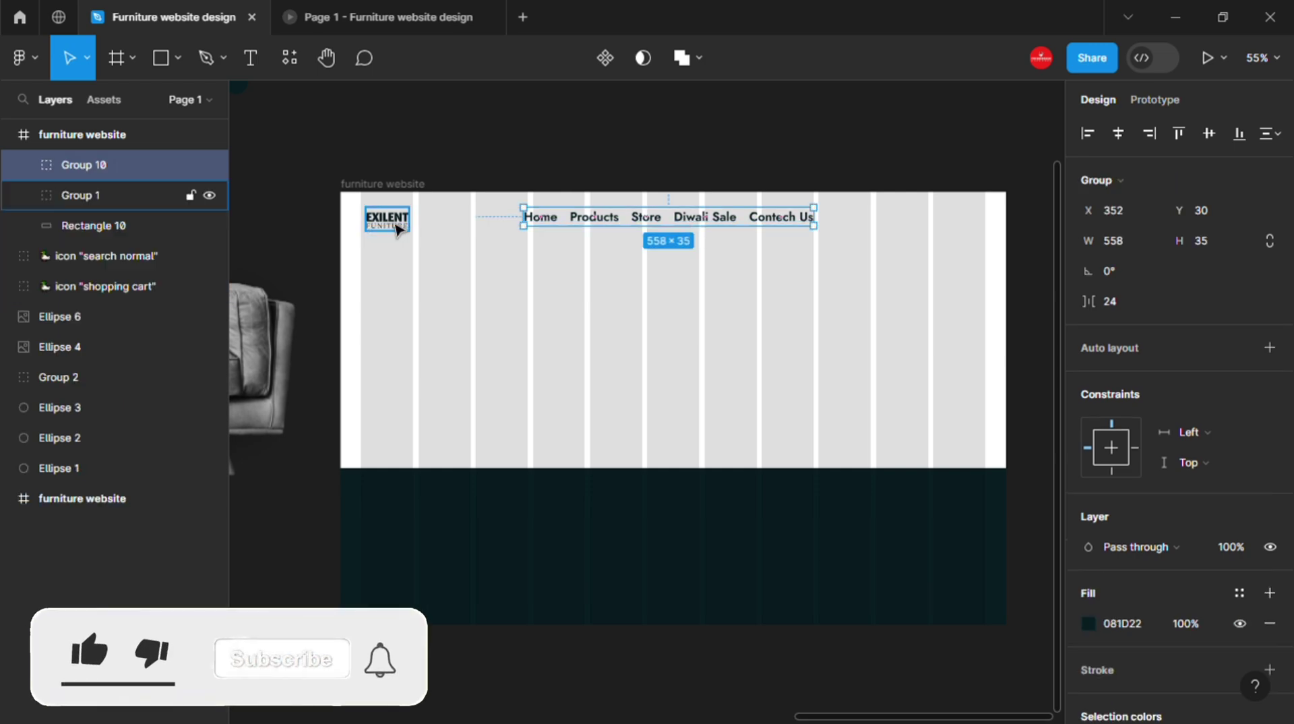
{"action": "left_click", "coordinate": [387, 219], "text": "shift"}
{"action": "scroll", "coordinate": [729, 286], "scroll_direction": "up", "scroll_amount": 1}
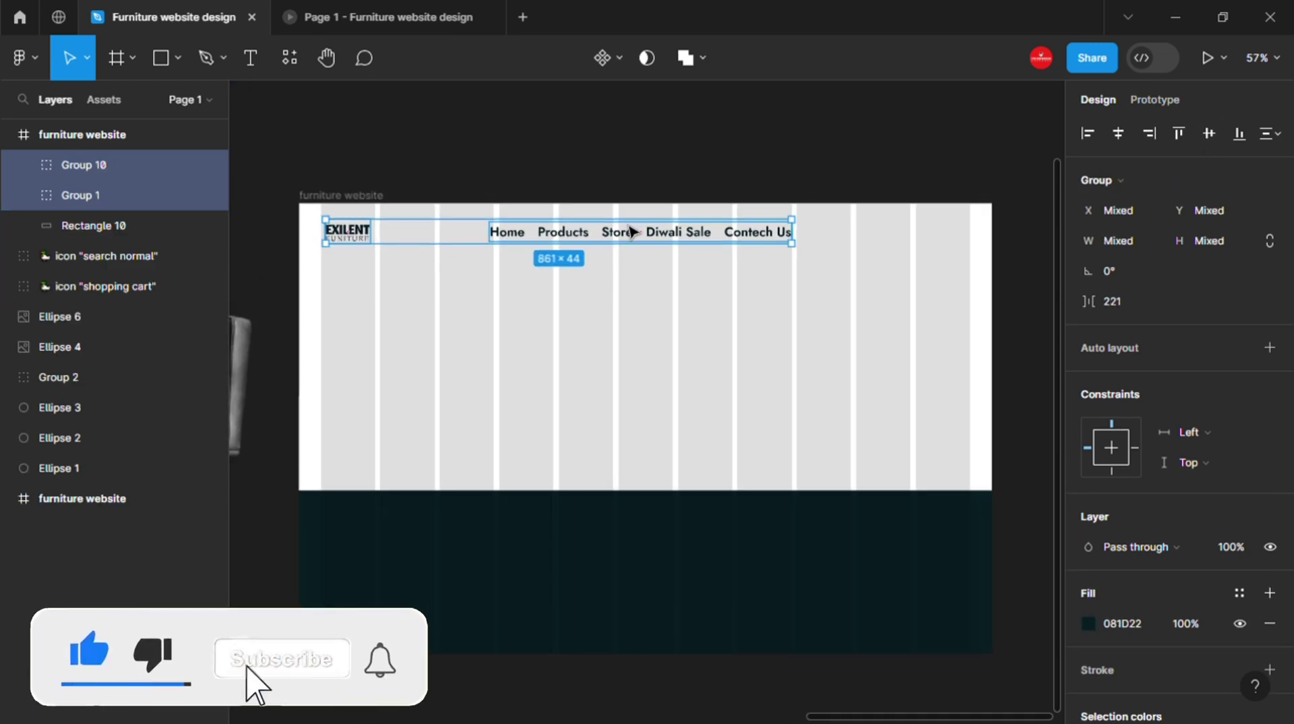
{"action": "left_click", "coordinate": [615, 230]}
{"action": "scroll", "coordinate": [549, 184], "scroll_direction": "left", "scroll_amount": 2}
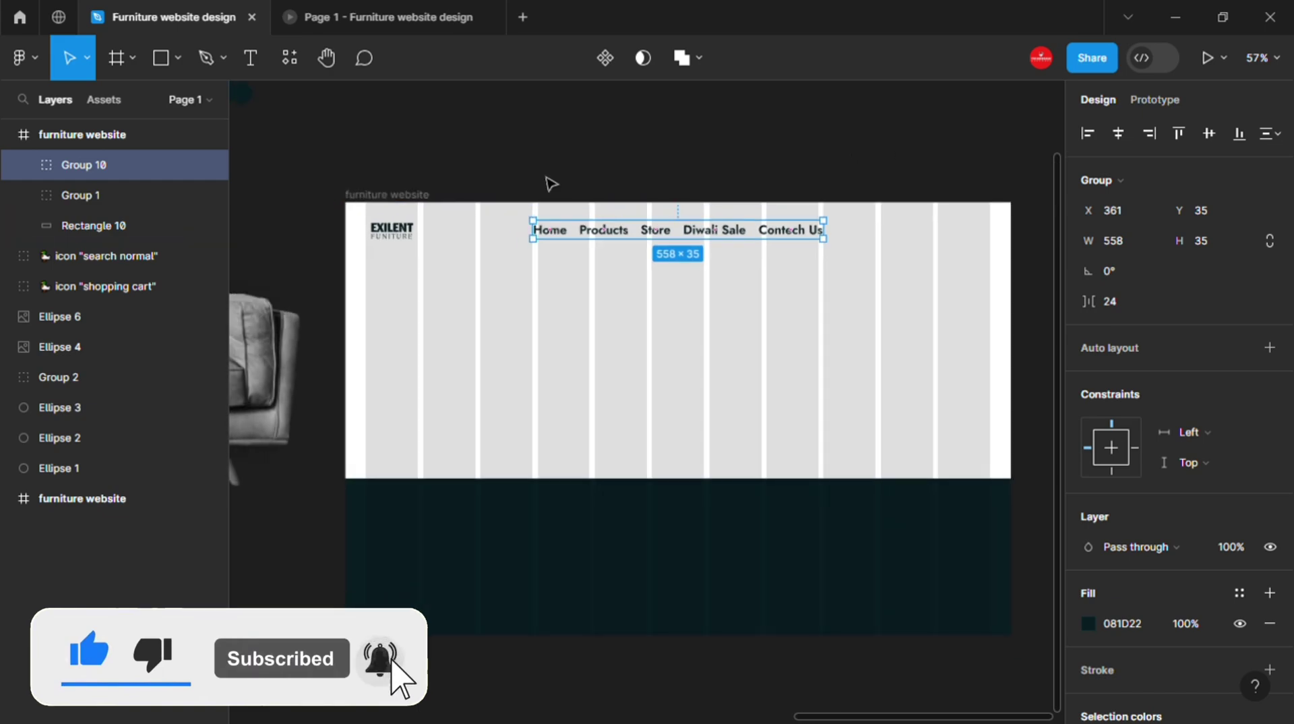
{"action": "scroll", "coordinate": [442, 185], "scroll_direction": "down", "scroll_amount": 1}
{"action": "scroll", "coordinate": [531, 219], "scroll_direction": "left", "scroll_amount": 5}
{"action": "scroll", "coordinate": [531, 219], "scroll_direction": "up", "scroll_amount": 2}
{"action": "scroll", "coordinate": [531, 219], "scroll_direction": "left", "scroll_amount": 2}
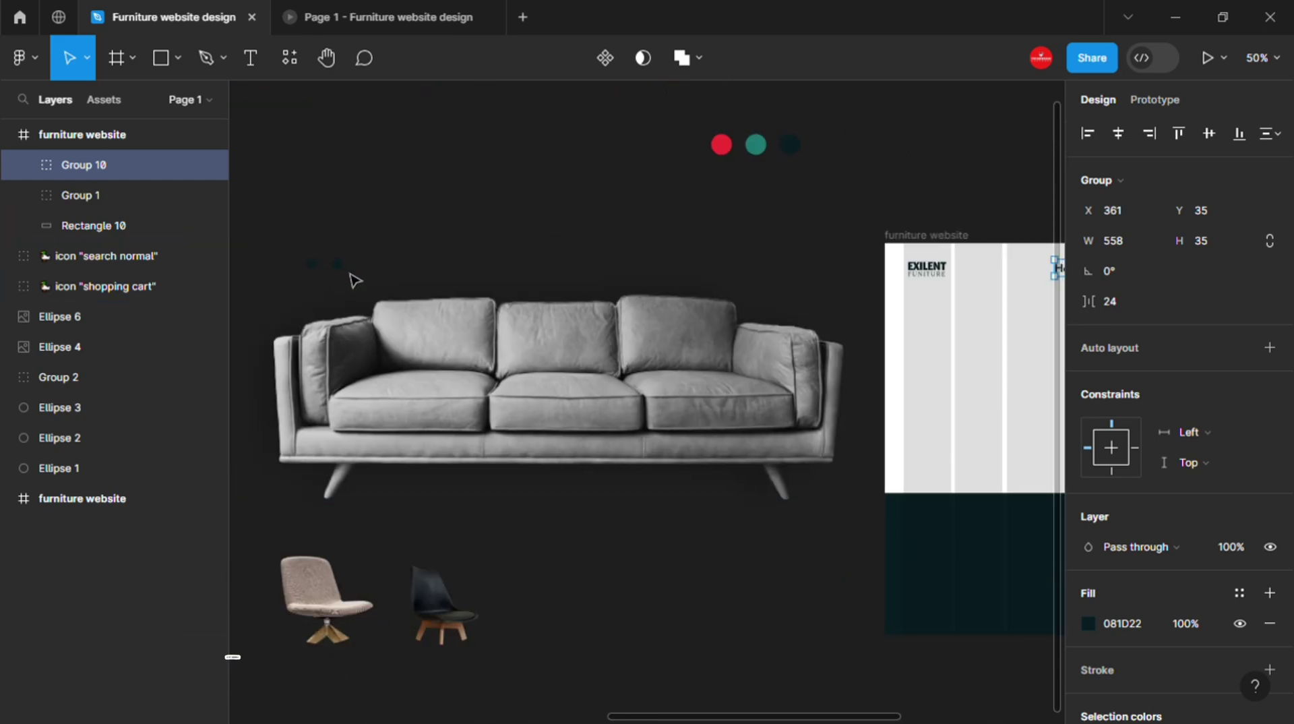
- Move the cart and search icons into the website frame
{"action": "left_click_drag", "start_coordinate": [296, 250], "coordinate": [356, 267]}
{"action": "key", "text": "ctrl+x"}
{"action": "scroll", "coordinate": [604, 200], "scroll_direction": "right", "scroll_amount": 5}
{"action": "scroll", "coordinate": [604, 199], "scroll_direction": "right", "scroll_amount": 1}
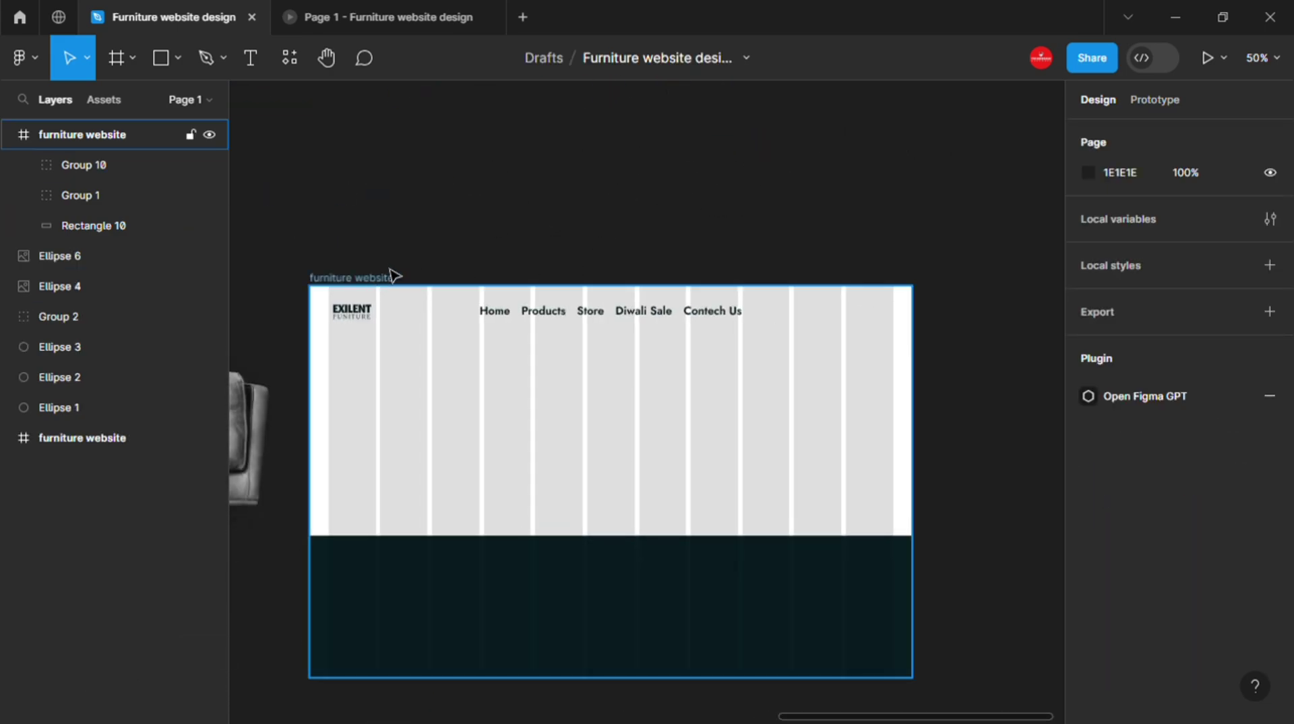
{"action": "left_click", "coordinate": [390, 274]}
{"action": "key", "text": "ctrl+v"}
- Group the cart and search icons at the header's right end, vertically centred with the nav
{"action": "scroll", "coordinate": [657, 339], "scroll_direction": "up", "scroll_amount": 2}
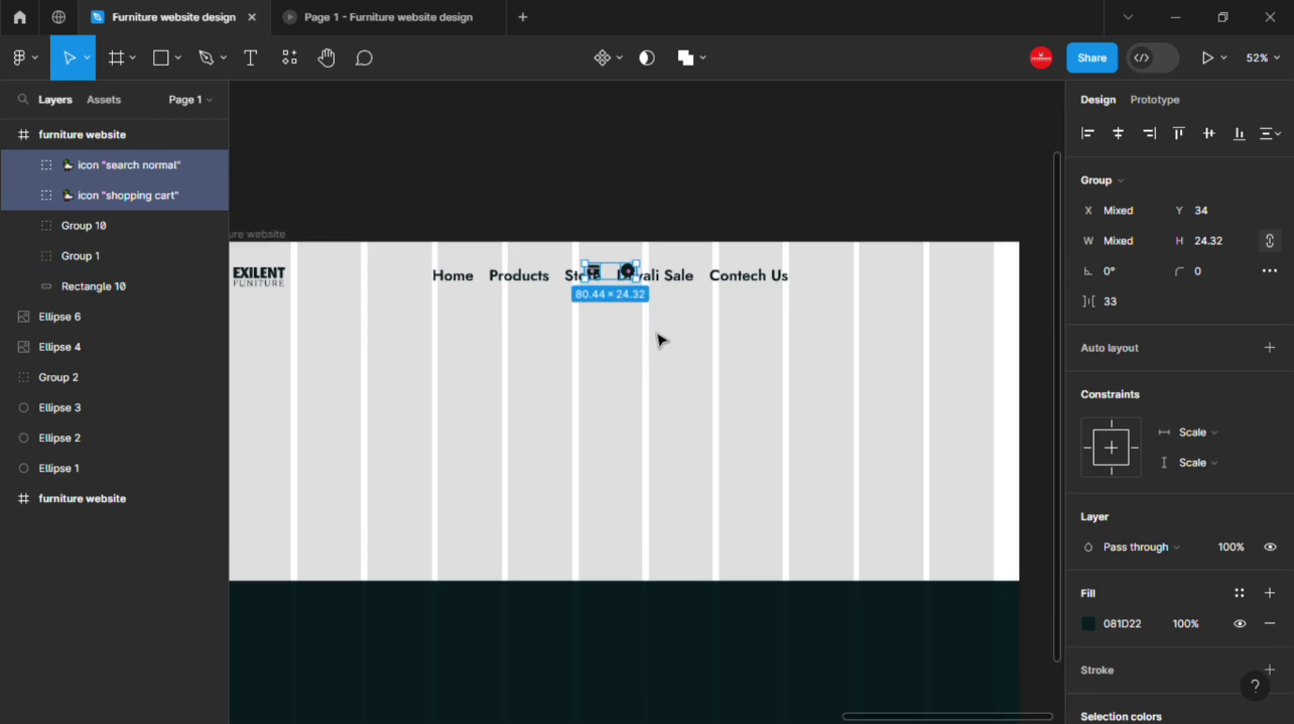
{"action": "key", "text": "ctrl+g"}
{"action": "left_click_drag", "start_coordinate": [610, 283], "coordinate": [937, 289]}
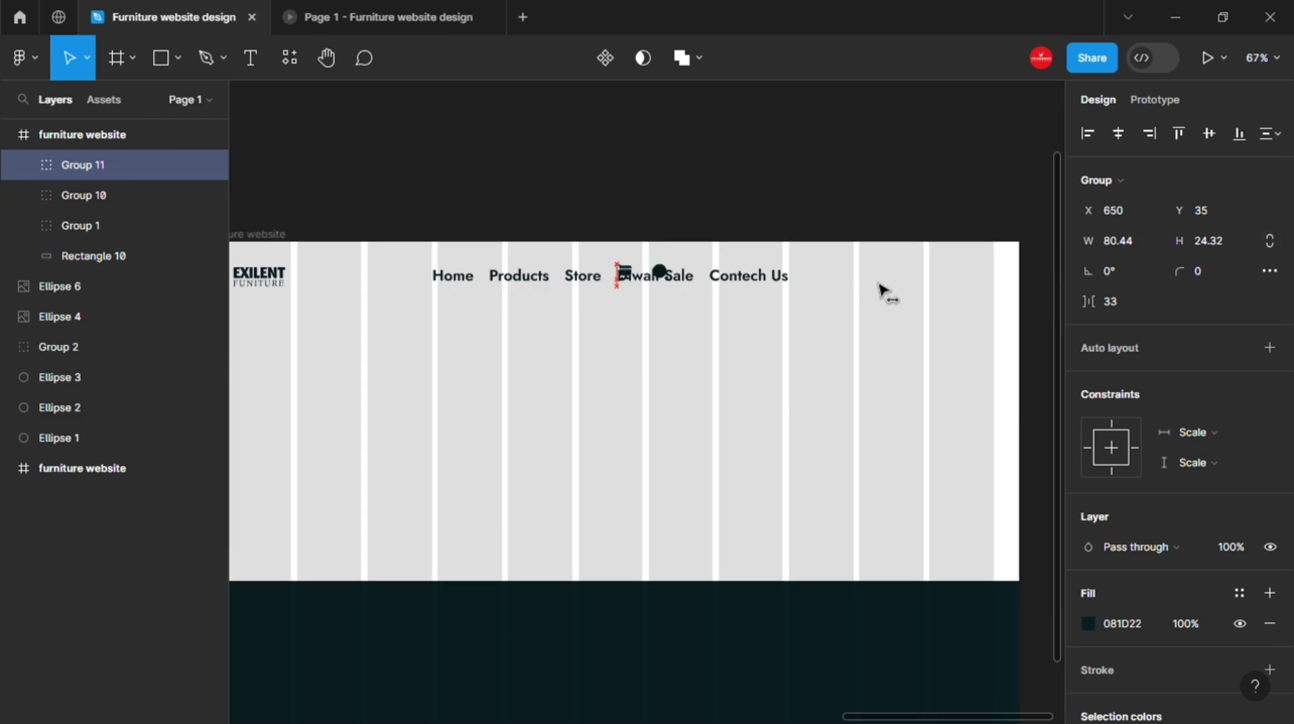
{"action": "left_click", "coordinate": [782, 275], "text": "shift"}
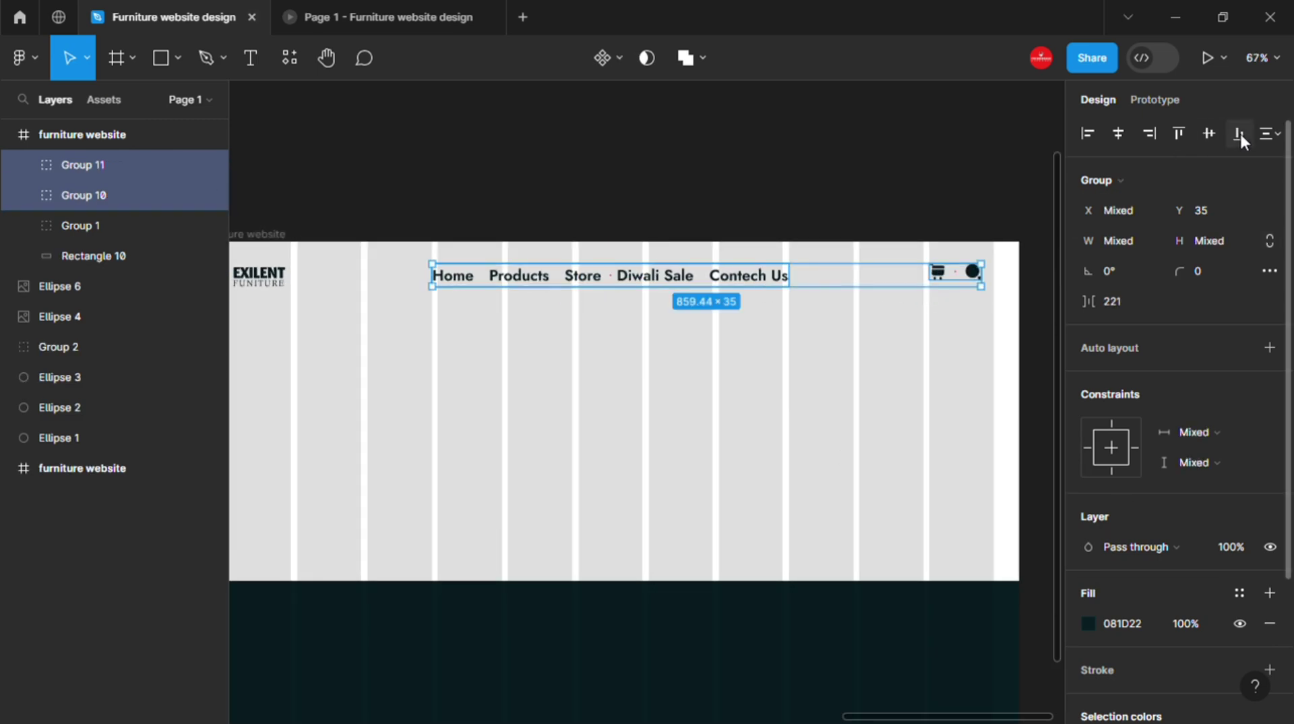
{"action": "left_click", "coordinate": [1209, 132]}
{"action": "left_click", "coordinate": [259, 276], "text": "shift"}
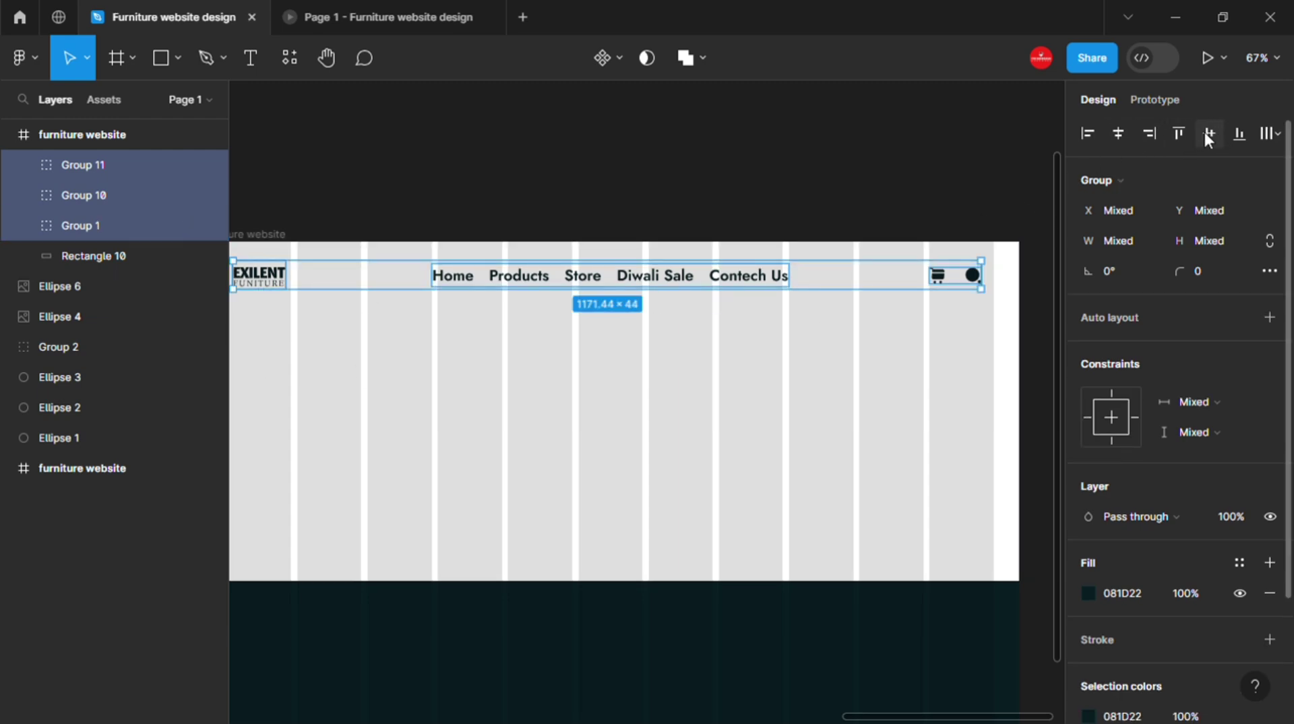
{"action": "scroll", "coordinate": [989, 254], "scroll_direction": "up", "scroll_amount": 3}
{"action": "key", "text": "Escape"}
- Move the grey sofa photo onto the frame's lower-left, across hero and dark band
{"action": "left_click", "coordinate": [962, 291]}
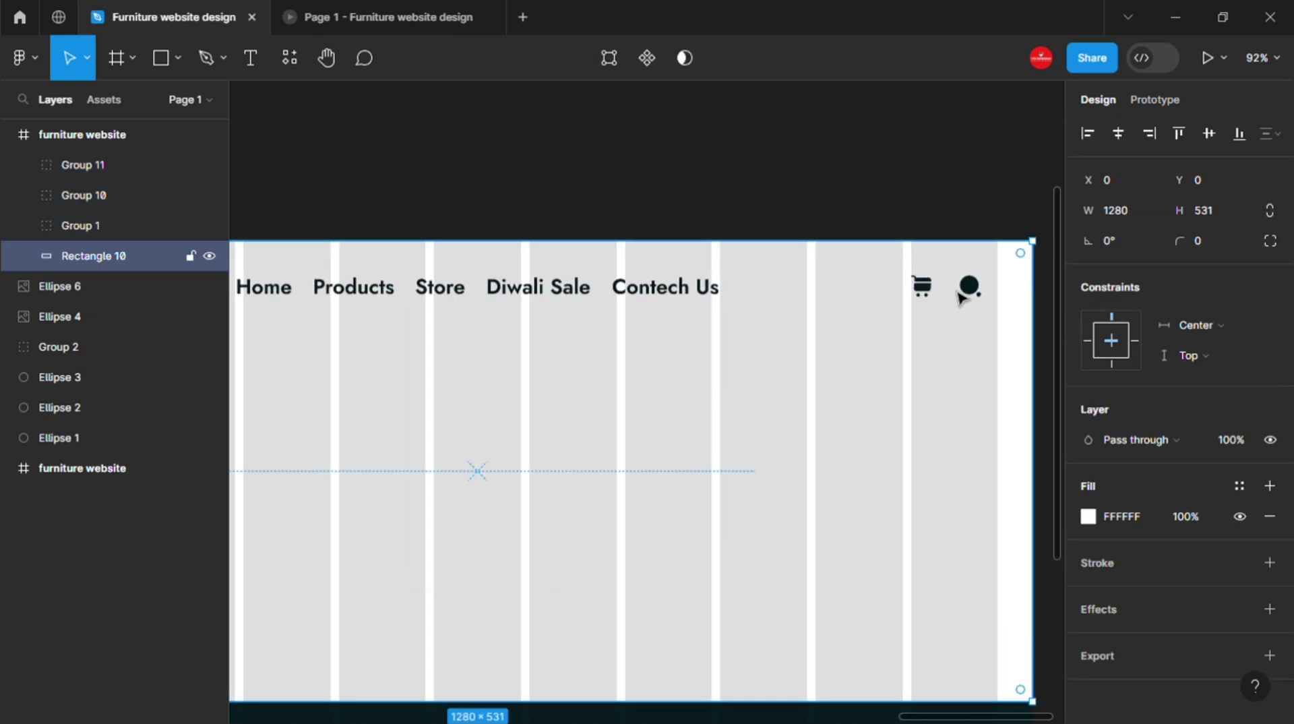
{"action": "left_click", "coordinate": [976, 295]}
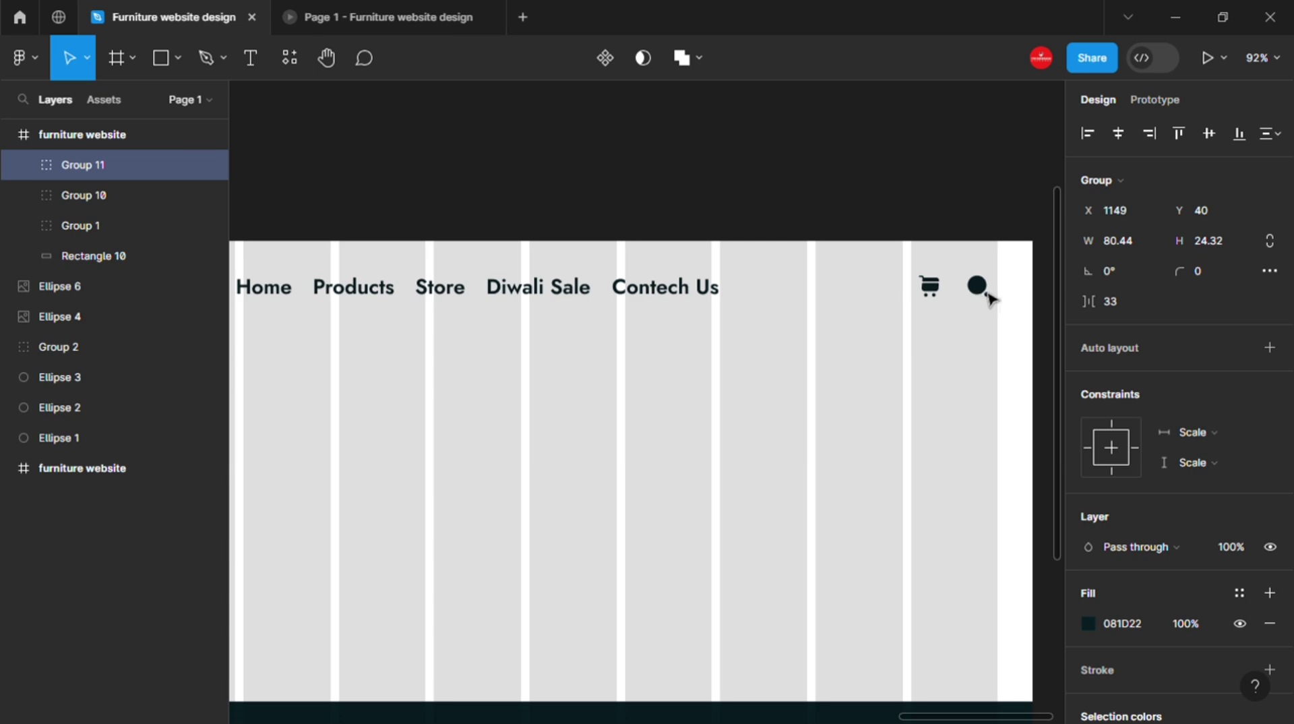
{"action": "scroll", "coordinate": [989, 296], "scroll_direction": "down", "scroll_amount": 5}
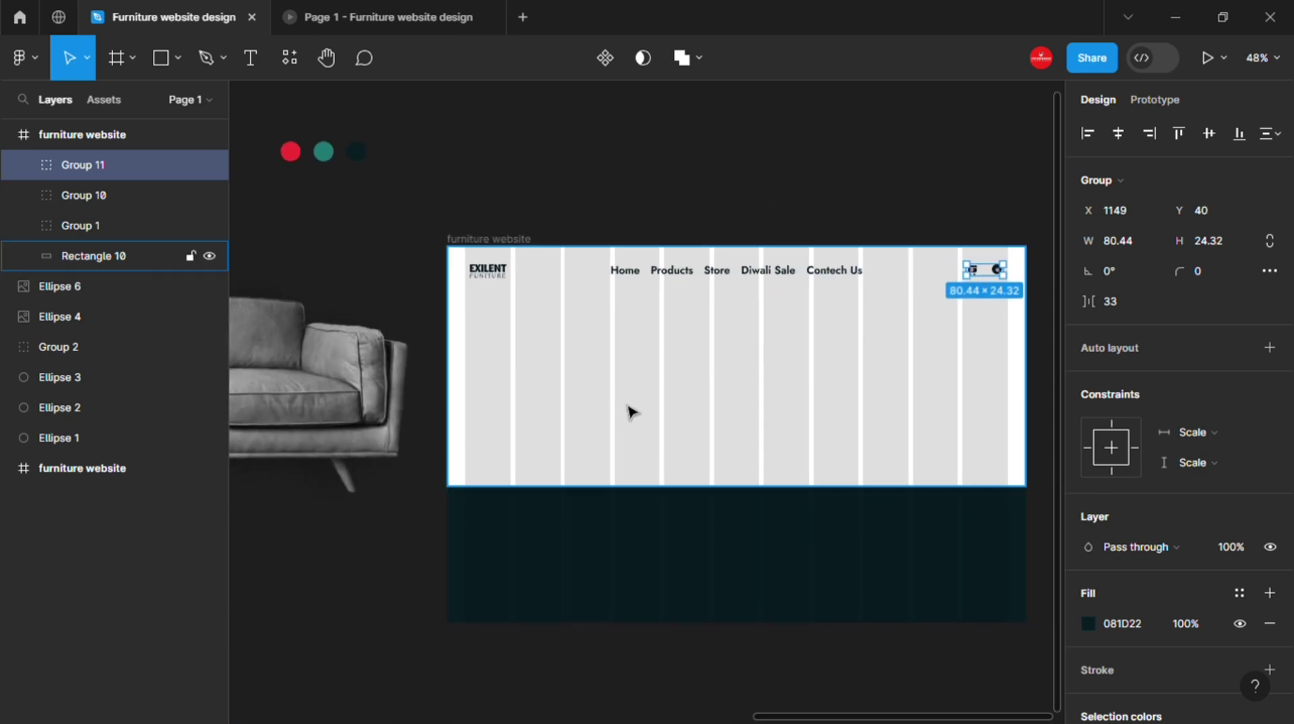
{"action": "mouse_move", "coordinate": [347, 410]}
{"action": "left_mouse_down"}
{"action": "mouse_move", "coordinate": [745, 423]}
{"action": "mouse_move", "coordinate": [626, 409]}
{"action": "mouse_move", "coordinate": [632, 479]}
{"action": "left_mouse_up"}
- Type the headline 'Dream Bigger, Sleep Better' in the white hero beside the sofa
{"action": "left_click", "coordinate": [715, 343]}
{"action": "key", "text": "t"}
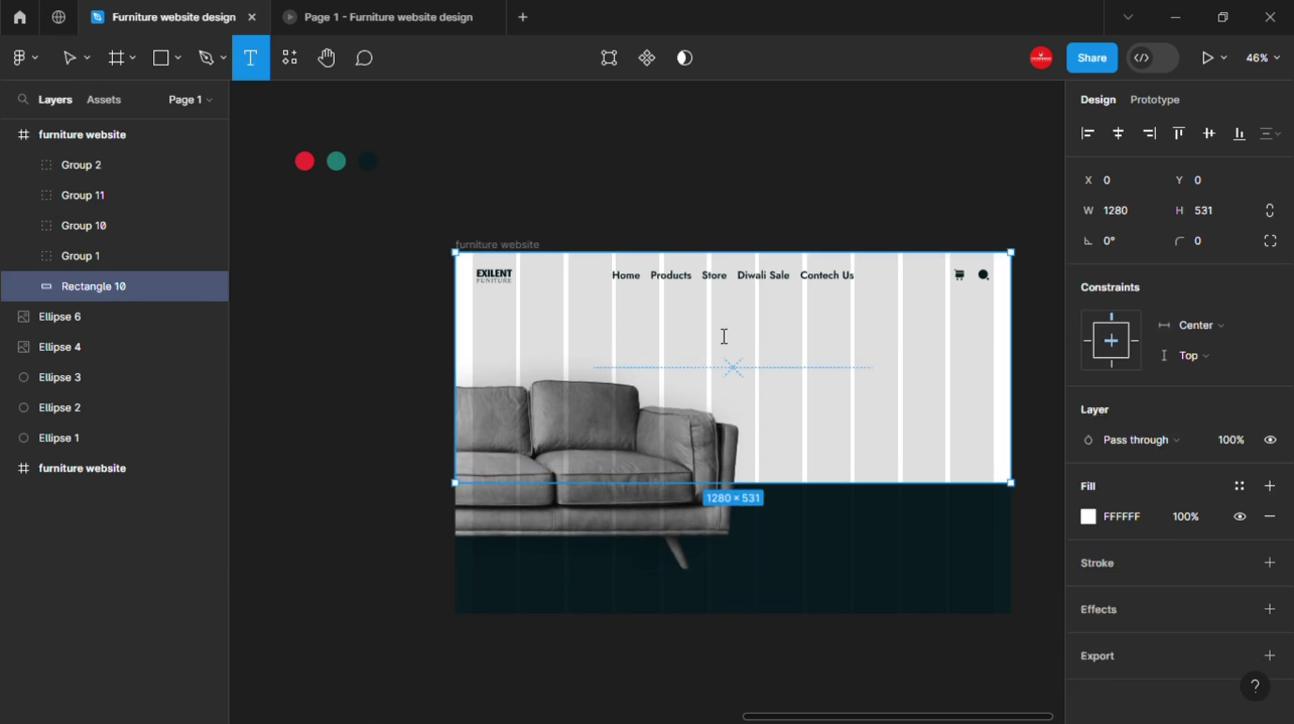
{"action": "left_click", "coordinate": [715, 335]}
{"action": "type", "text": "Dream Bigger, Sleep Better"}
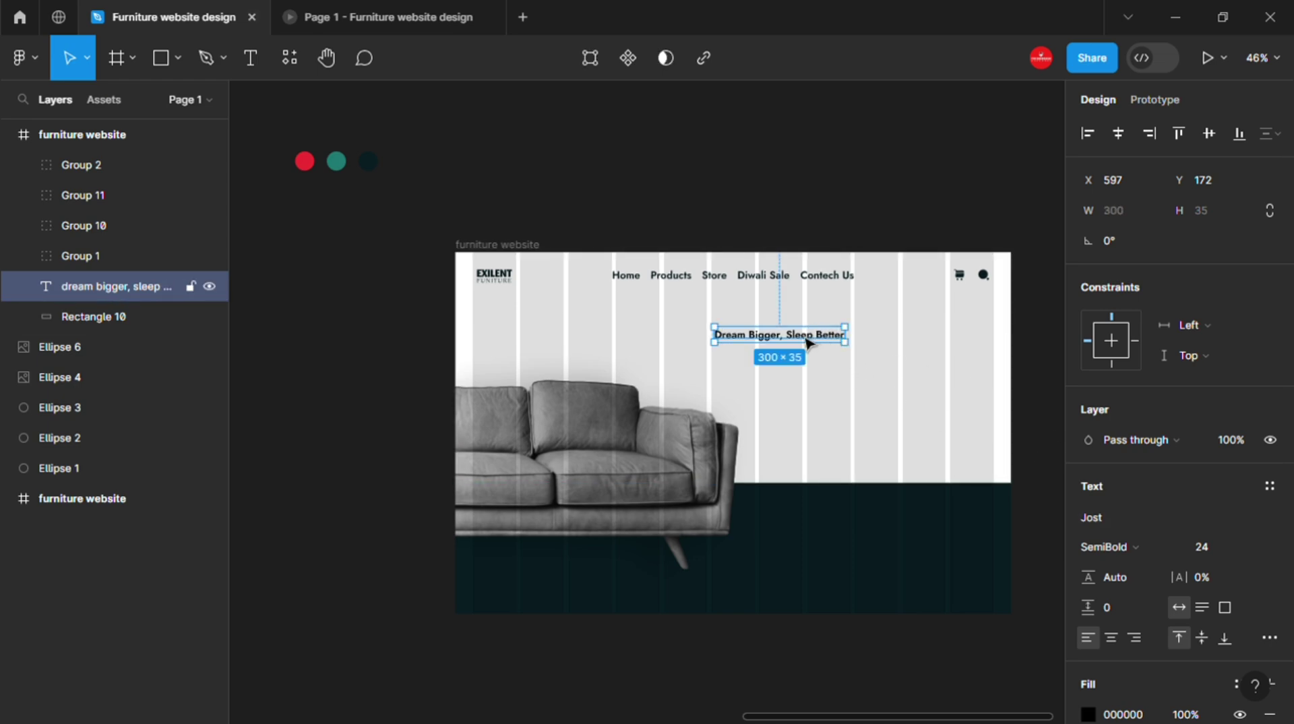
- Move the headline left and scale it up to about 73 px
{"action": "left_click_drag", "start_coordinate": [796, 340], "coordinate": [680, 344]}
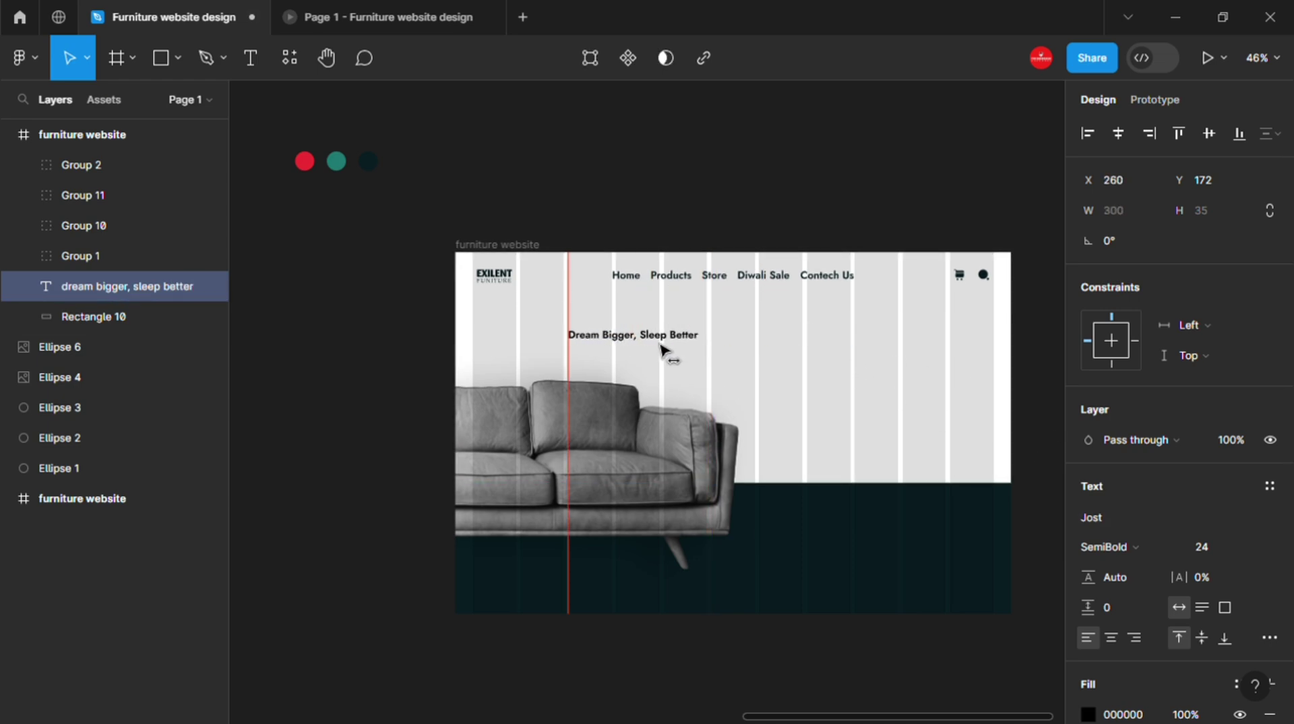
{"action": "key", "text": "k"}
{"action": "left_click_drag", "start_coordinate": [717, 347], "coordinate": [982, 342]}
{"action": "left_click_drag", "start_coordinate": [811, 349], "coordinate": [804, 349]}
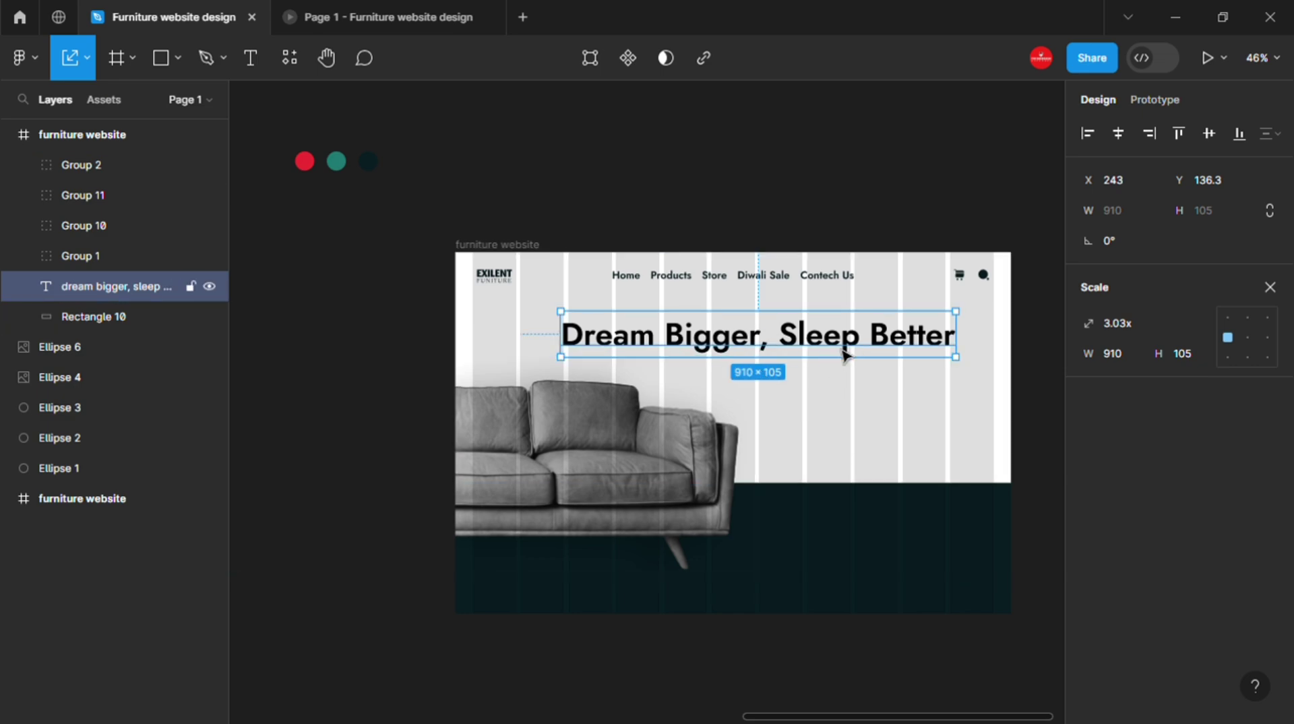
{"action": "key", "text": "v"}
- Place a 24-size headline copy under the headline on the right at 72% opacity
{"action": "key", "text": "ctrl+d"}
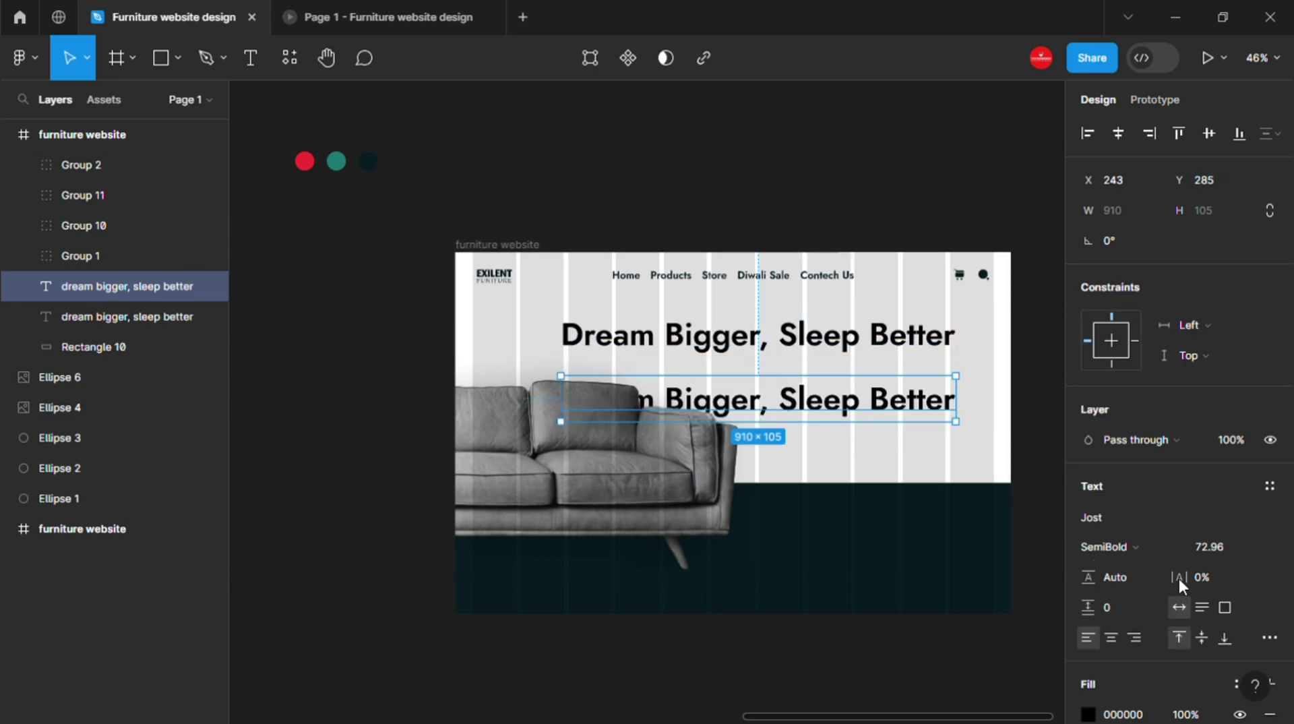
{"action": "left_click", "coordinate": [1204, 551]}
{"action": "type", "text": "24"}
{"action": "key", "text": "Return"}
{"action": "key", "text": "Escape"}
{"action": "left_click", "coordinate": [175, 165]}
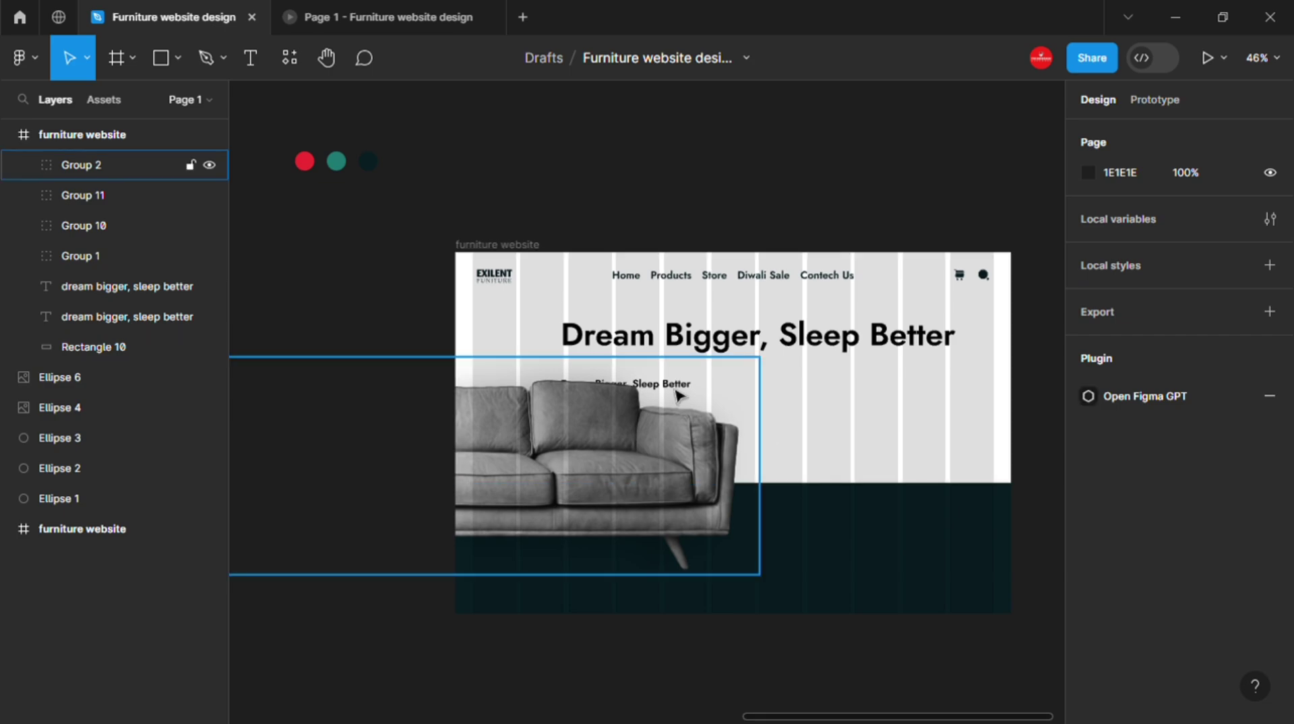
{"action": "left_click", "coordinate": [95, 288]}
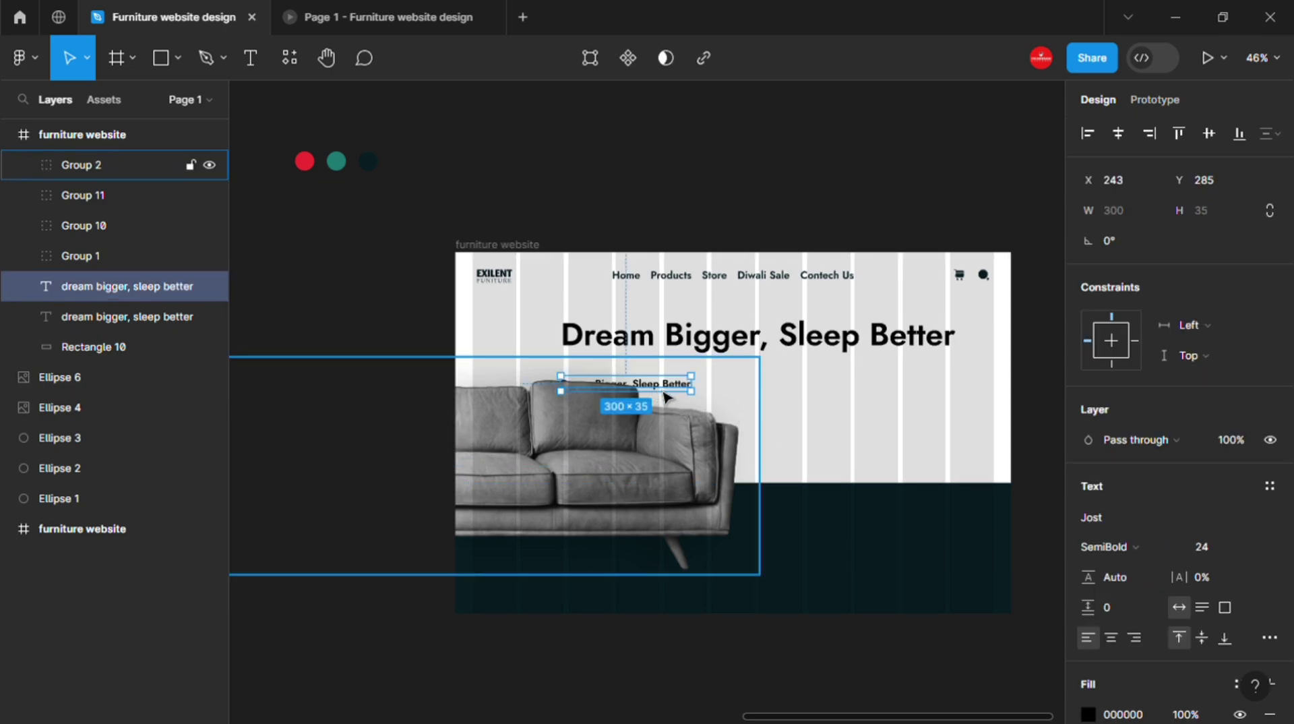
{"action": "left_click_drag", "start_coordinate": [627, 384], "coordinate": [912, 407]}
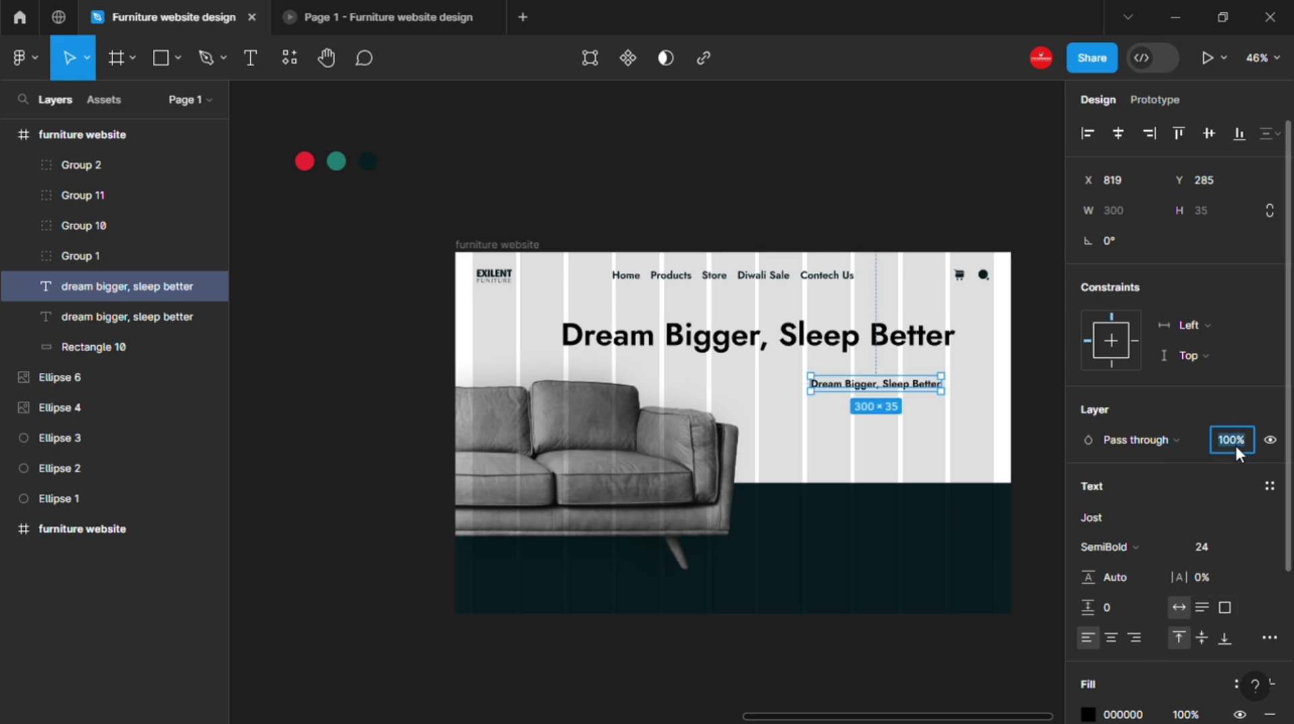
{"action": "type", "text": "72"}
{"action": "left_click", "coordinate": [929, 462]}
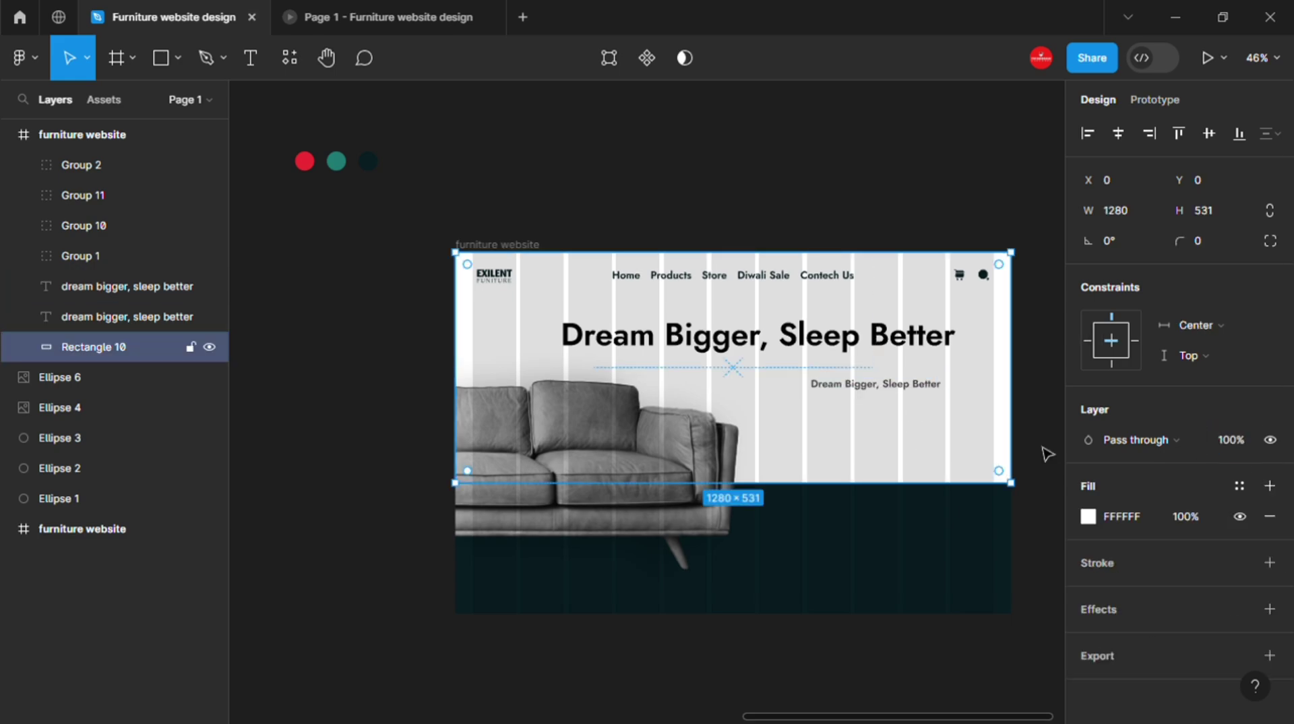
- Try a dark teal fill on the background rectangle, keep white, and reselect the small headline copy
{"action": "left_click", "coordinate": [1088, 517]}
{"action": "left_click", "coordinate": [865, 623]}
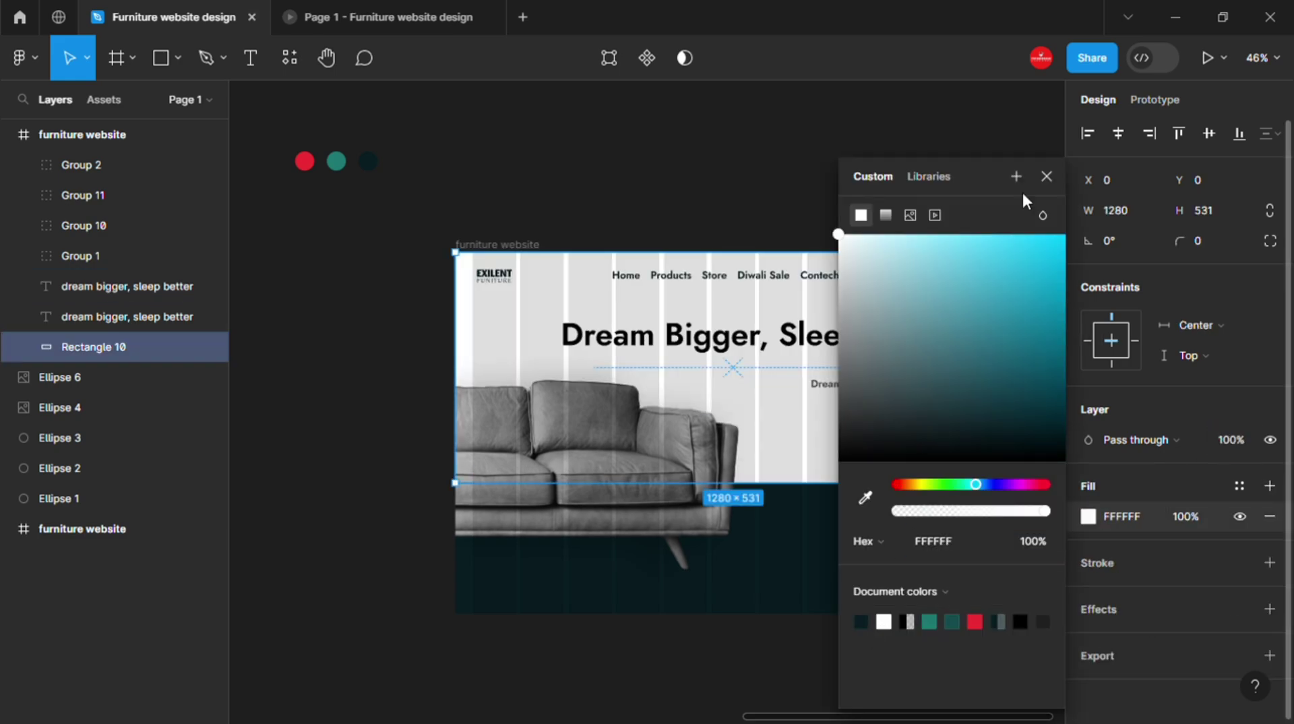
{"action": "left_click", "coordinate": [1046, 176]}
{"action": "left_click", "coordinate": [877, 386]}
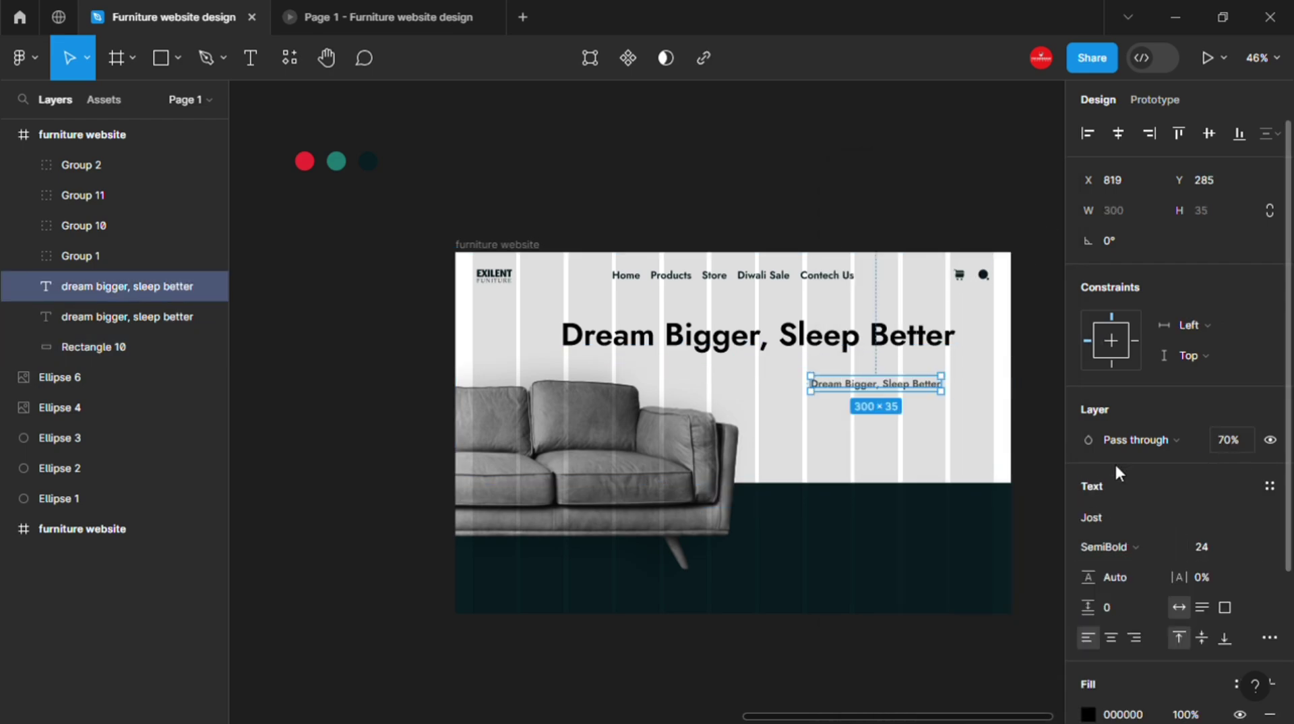
{"action": "scroll", "coordinate": [867, 413], "scroll_direction": "up", "scroll_amount": 2}
{"action": "scroll", "coordinate": [832, 439], "scroll_direction": "up", "scroll_amount": 2}
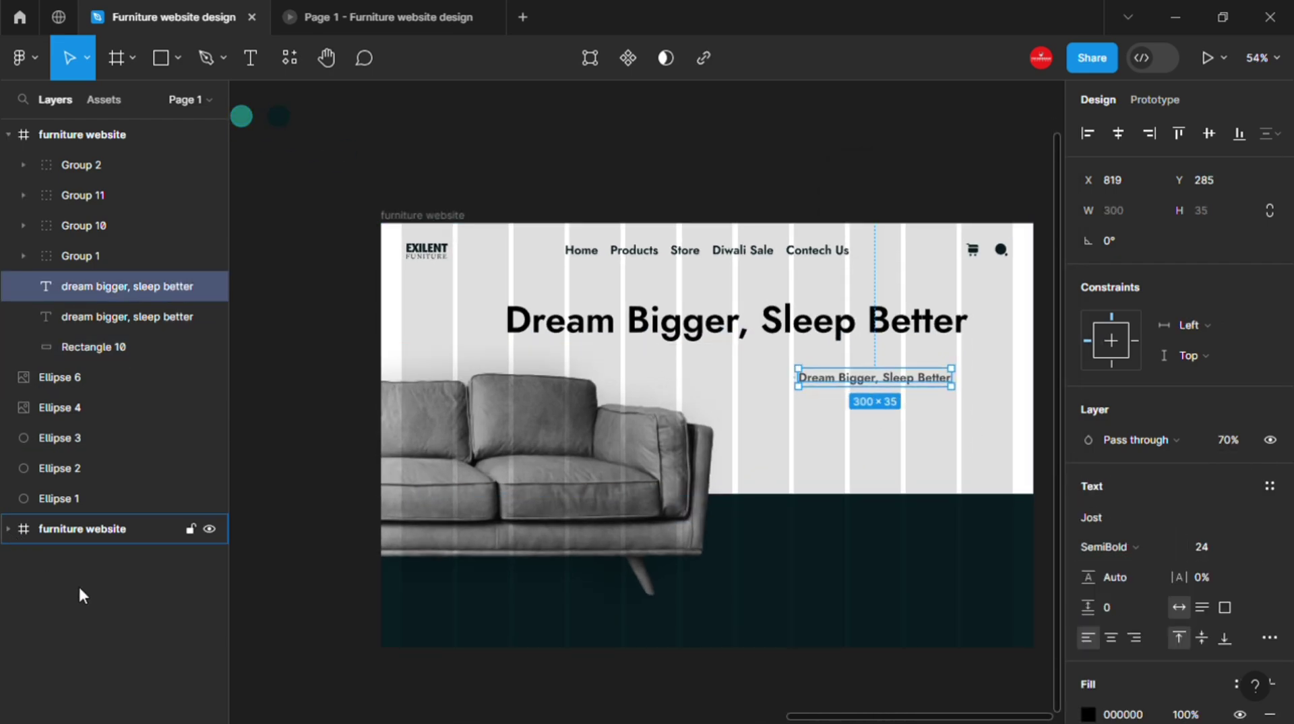
- Find the furniture description layer in the second website frame, then collapse and lock that frame
{"action": "left_click", "coordinate": [8, 529]}
{"action": "scroll", "coordinate": [93, 630], "scroll_direction": "down", "scroll_amount": 1}
{"action": "scroll", "coordinate": [93, 630], "scroll_direction": "down", "scroll_amount": 3}
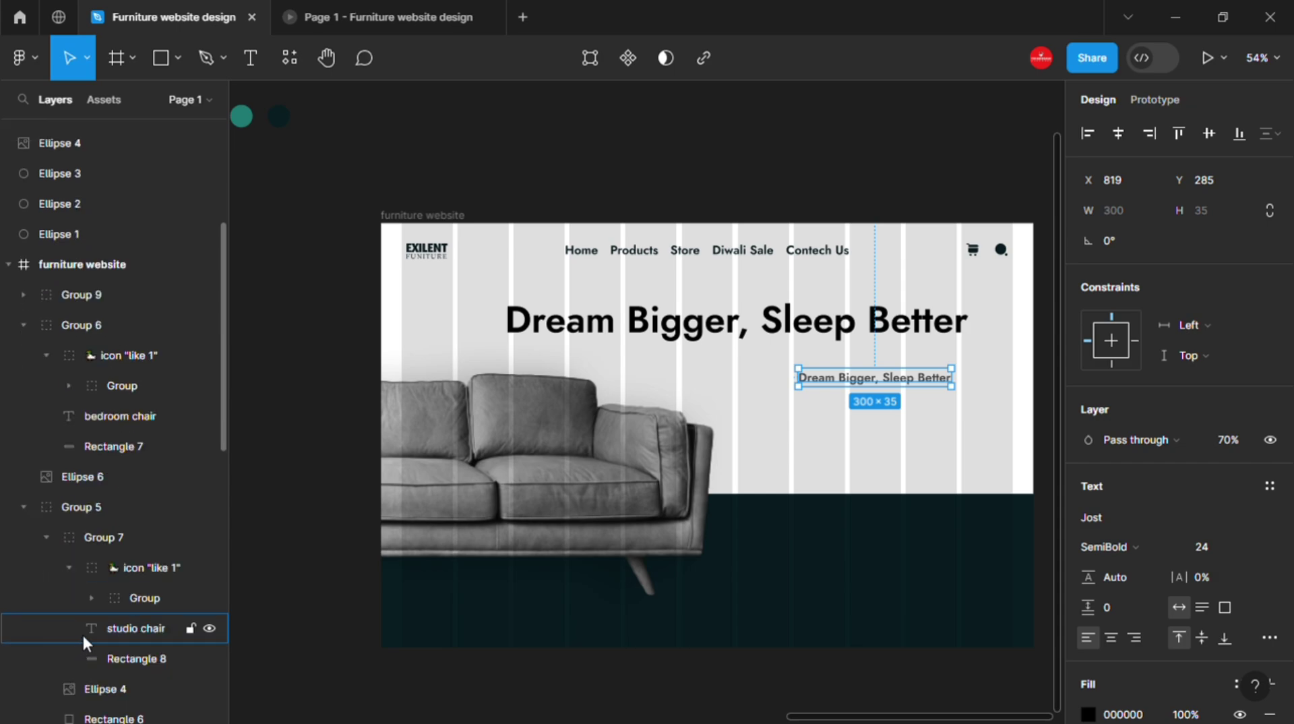
{"action": "scroll", "coordinate": [84, 637], "scroll_direction": "down", "scroll_amount": 3}
{"action": "scroll", "coordinate": [102, 602], "scroll_direction": "down", "scroll_amount": 2}
{"action": "scroll", "coordinate": [96, 571], "scroll_direction": "down", "scroll_amount": 2}
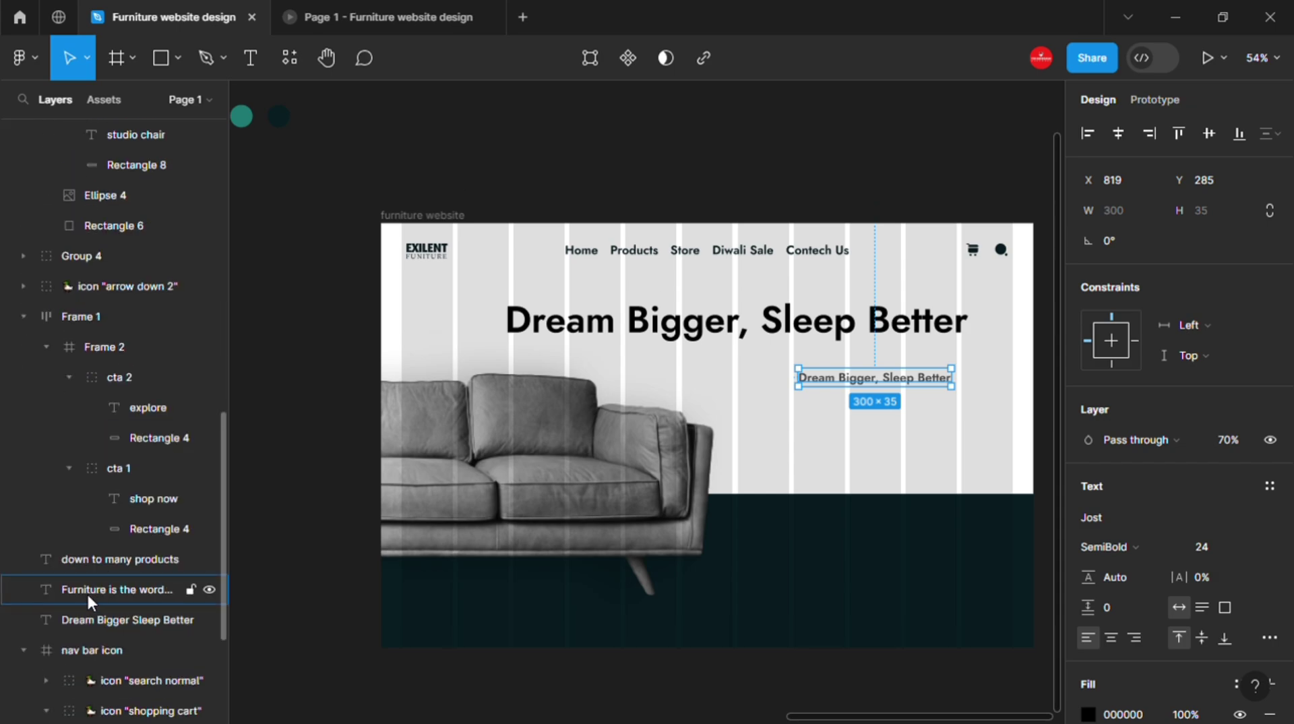
{"action": "left_click", "coordinate": [86, 592]}
{"action": "scroll", "coordinate": [59, 341], "scroll_direction": "up", "scroll_amount": 3}
{"action": "scroll", "coordinate": [41, 406], "scroll_direction": "up", "scroll_amount": 6}
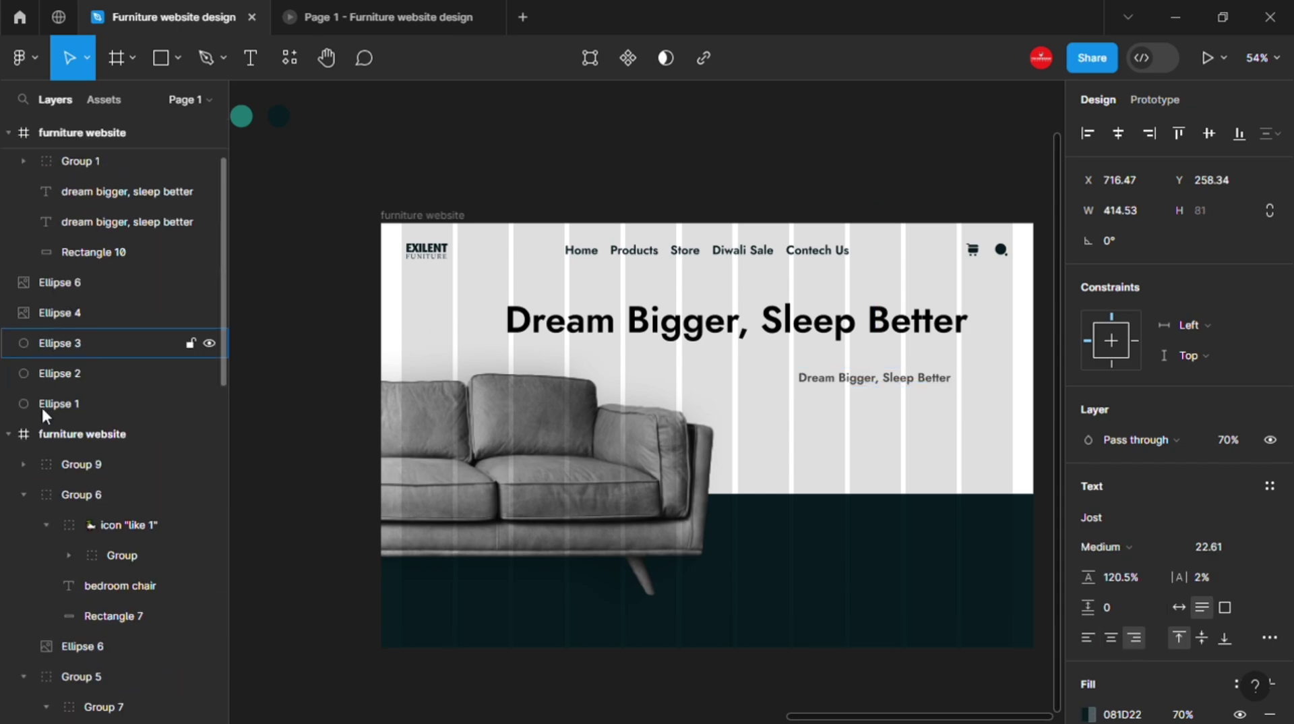
{"action": "left_click", "coordinate": [9, 434]}
{"action": "left_click", "coordinate": [191, 434]}
- Replace the small headline copy with the pasted furniture description, right-aligned
{"action": "left_click", "coordinate": [849, 379]}
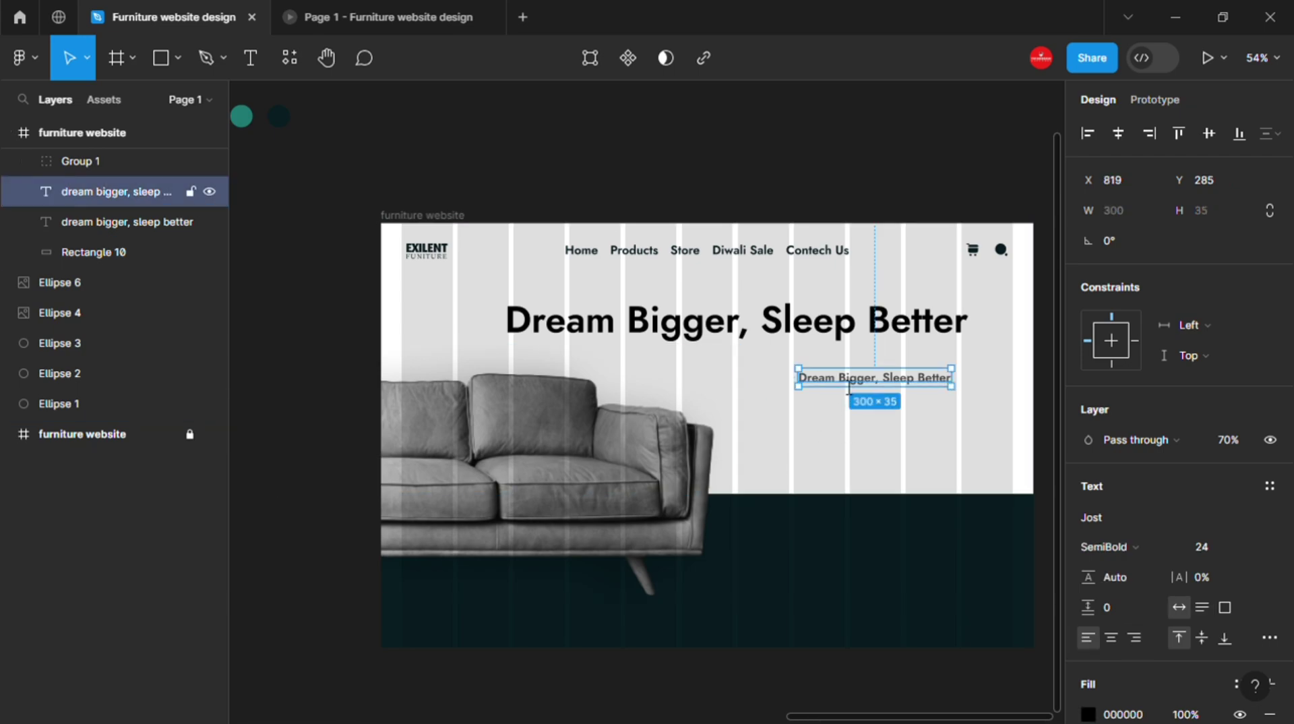
{"action": "key", "text": "Return"}
{"action": "key", "text": "ctrl+v"}
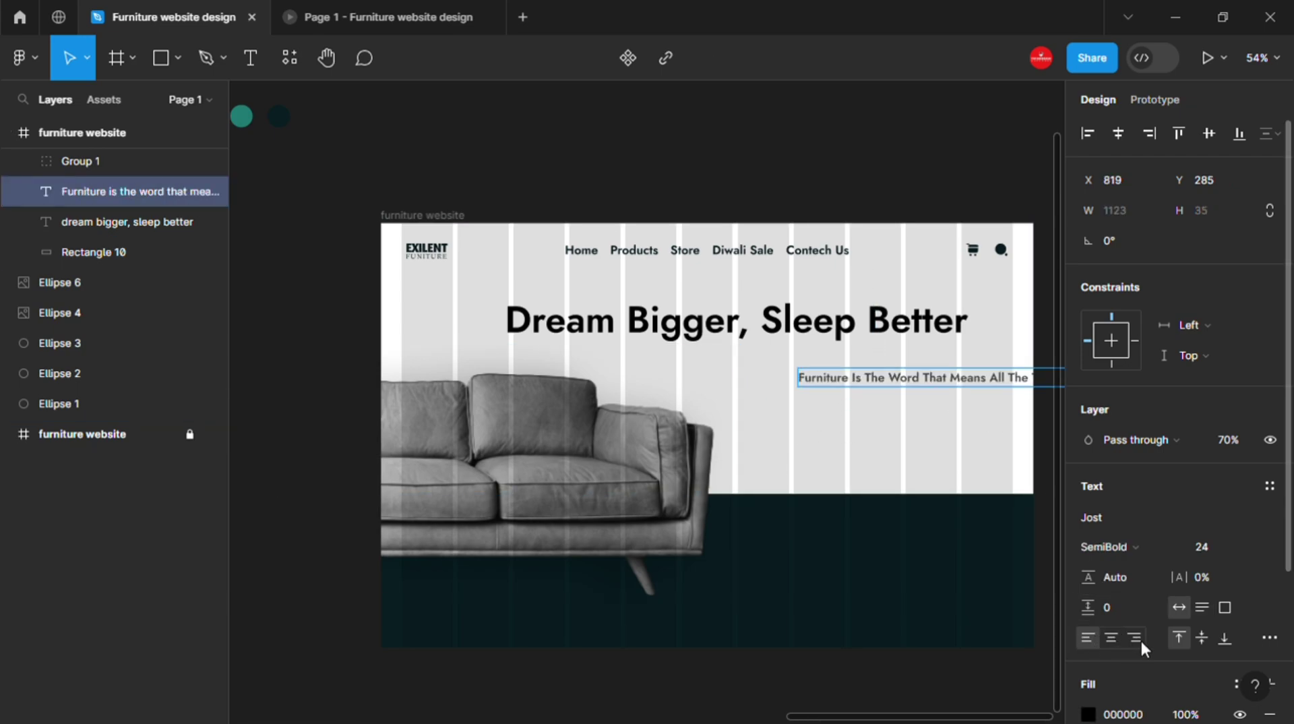
{"action": "left_click", "coordinate": [1135, 637]}
- Narrow the description box to wrap onto three lines and line it up under the headline
{"action": "scroll", "coordinate": [924, 202], "scroll_direction": "down", "scroll_amount": 2}
{"action": "scroll", "coordinate": [817, 188], "scroll_direction": "right", "scroll_amount": 3}
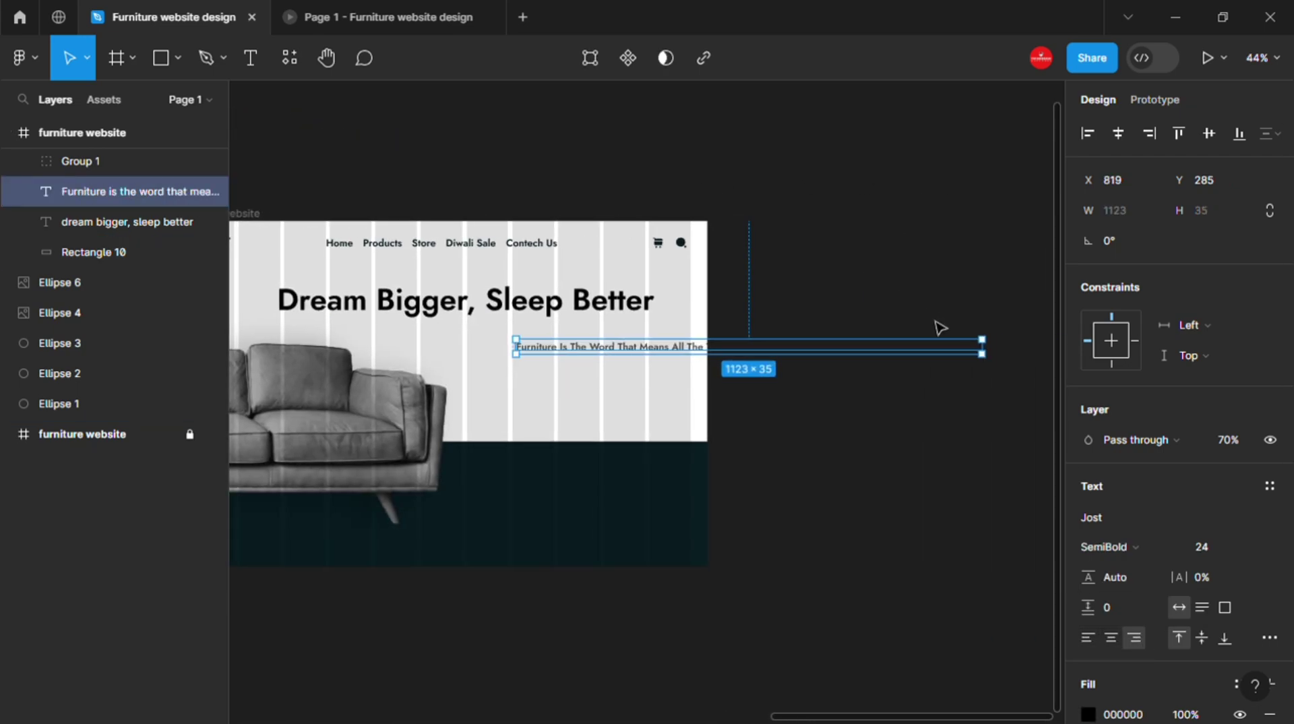
{"action": "left_click_drag", "start_coordinate": [843, 364], "coordinate": [561, 366]}
{"action": "scroll", "coordinate": [640, 366], "scroll_direction": "up", "scroll_amount": 1}
{"action": "left_click_drag", "start_coordinate": [674, 368], "coordinate": [713, 368]}
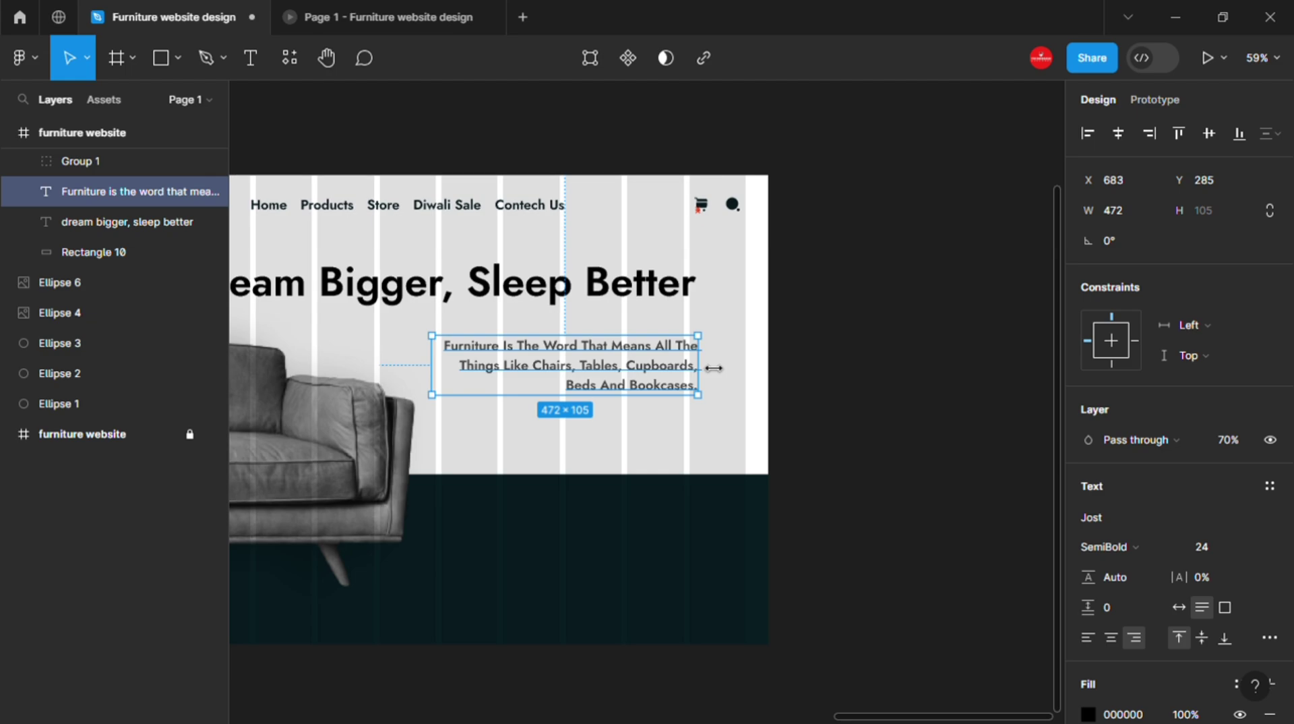
{"action": "scroll", "coordinate": [610, 370], "scroll_direction": "up", "scroll_amount": 3}
{"action": "left_click_drag", "start_coordinate": [597, 371], "coordinate": [588, 358]}
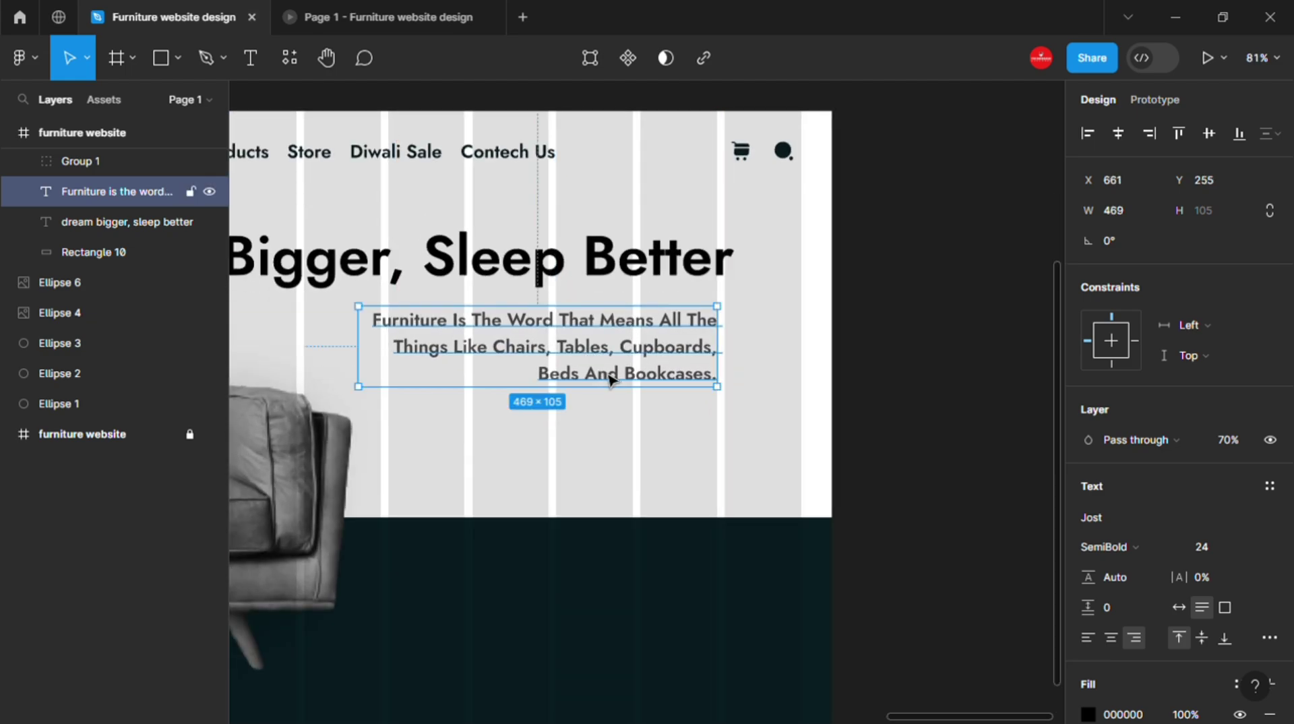
- Set a 28 px gap between the headline and the paragraph
{"action": "left_click", "coordinate": [126, 222], "text": "shift"}
{"action": "left_click", "coordinate": [1119, 275]}
{"action": "type", "text": "28"}
{"action": "left_click", "coordinate": [930, 307]}
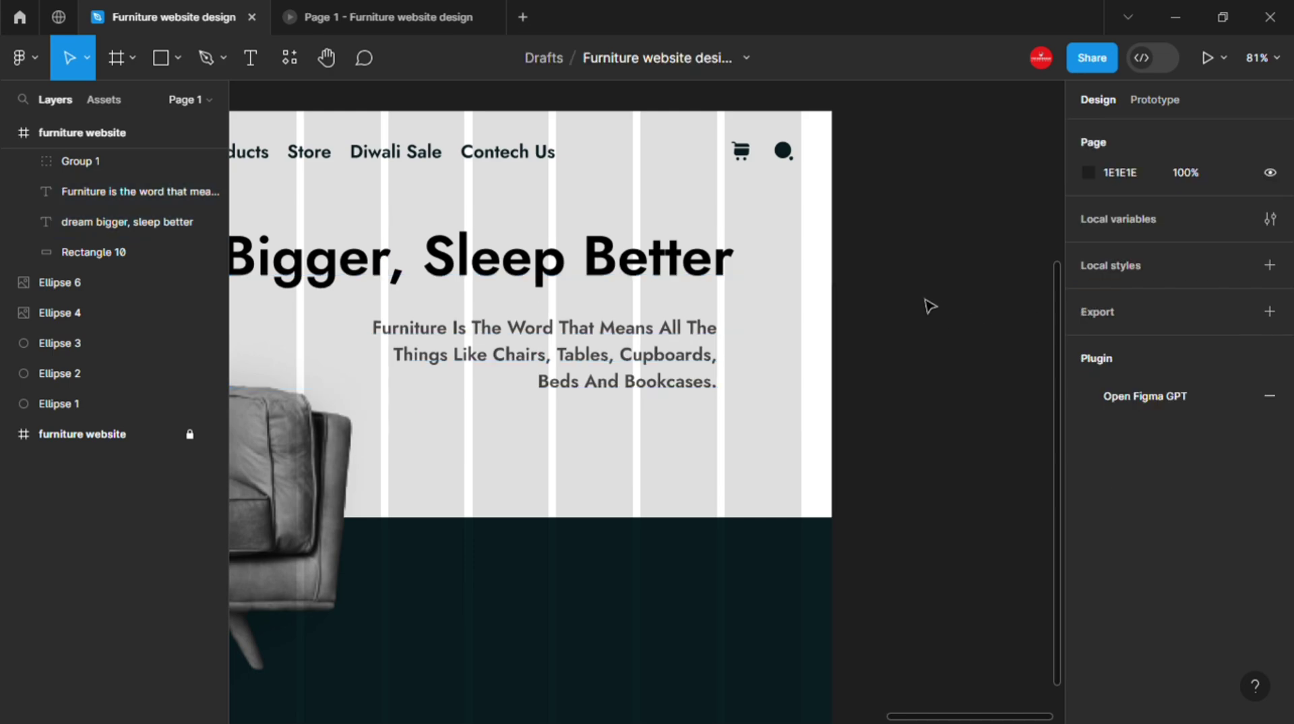
{"action": "left_click", "coordinate": [681, 362]}
{"action": "left_click", "coordinate": [523, 480]}
- Draw a button rectangle below the paragraph with 081D22 fill and 50 corner radius
{"action": "key", "text": "r"}
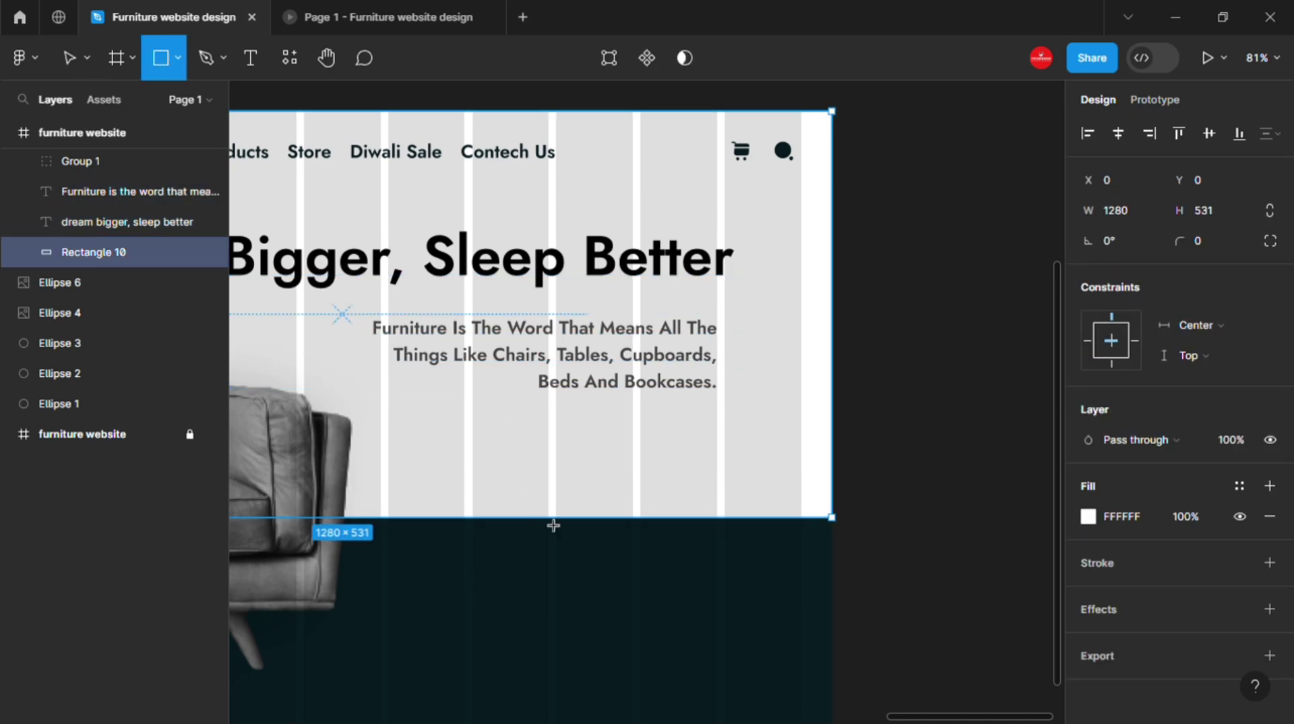
{"action": "left_click_drag", "start_coordinate": [403, 445], "coordinate": [575, 497]}
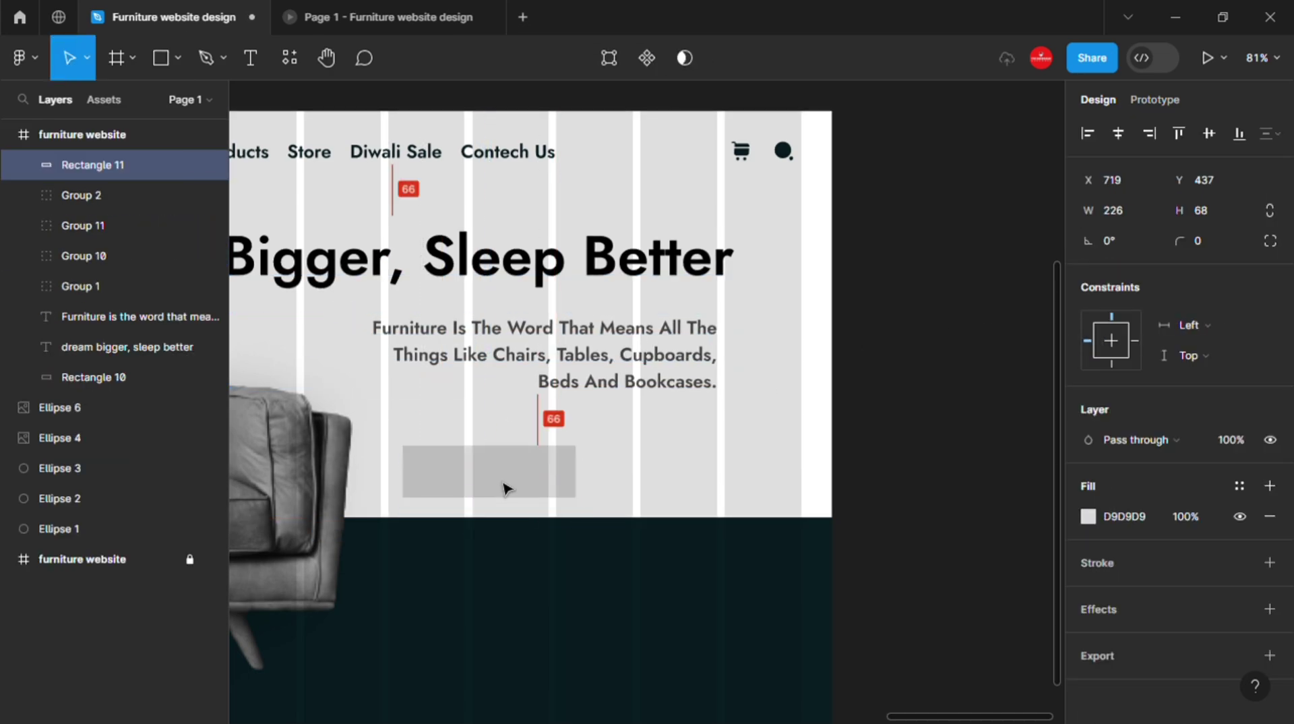
{"action": "left_click", "coordinate": [1088, 516]}
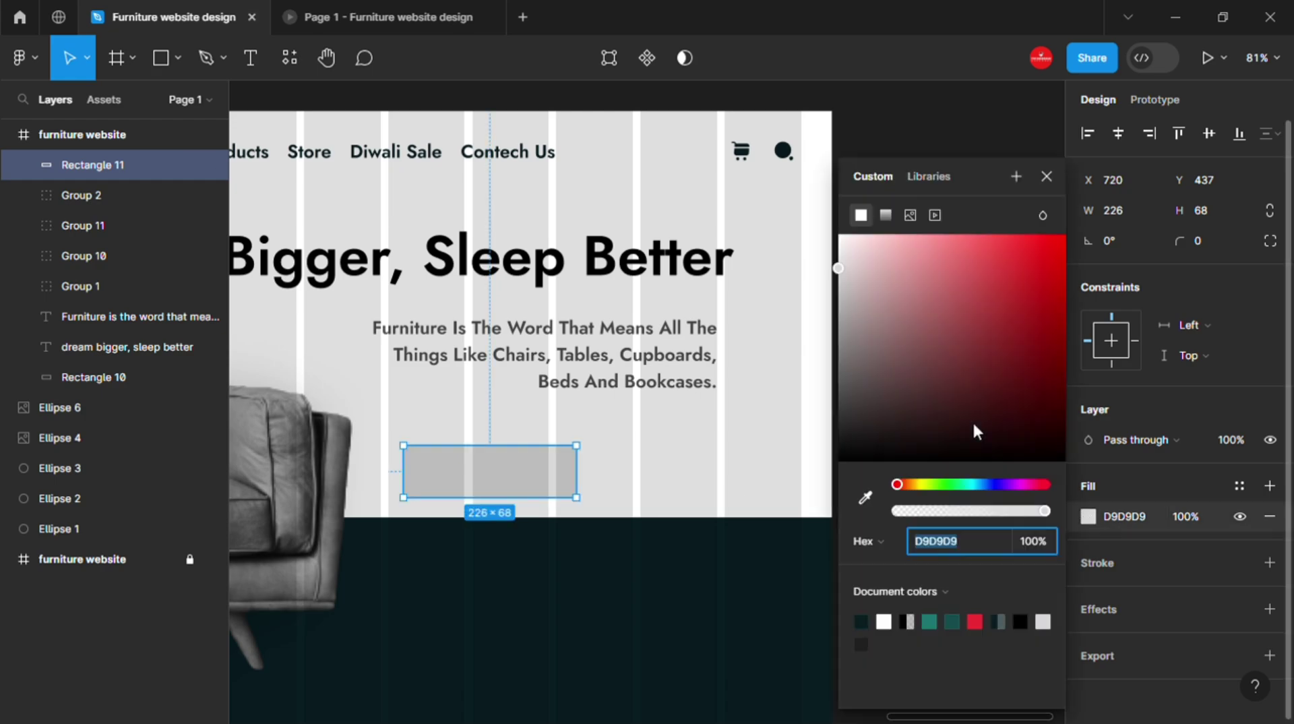
{"action": "left_click", "coordinate": [861, 622]}
{"action": "left_click", "coordinate": [1047, 175]}
{"action": "left_click", "coordinate": [1210, 240]}
{"action": "type", "text": "50"}
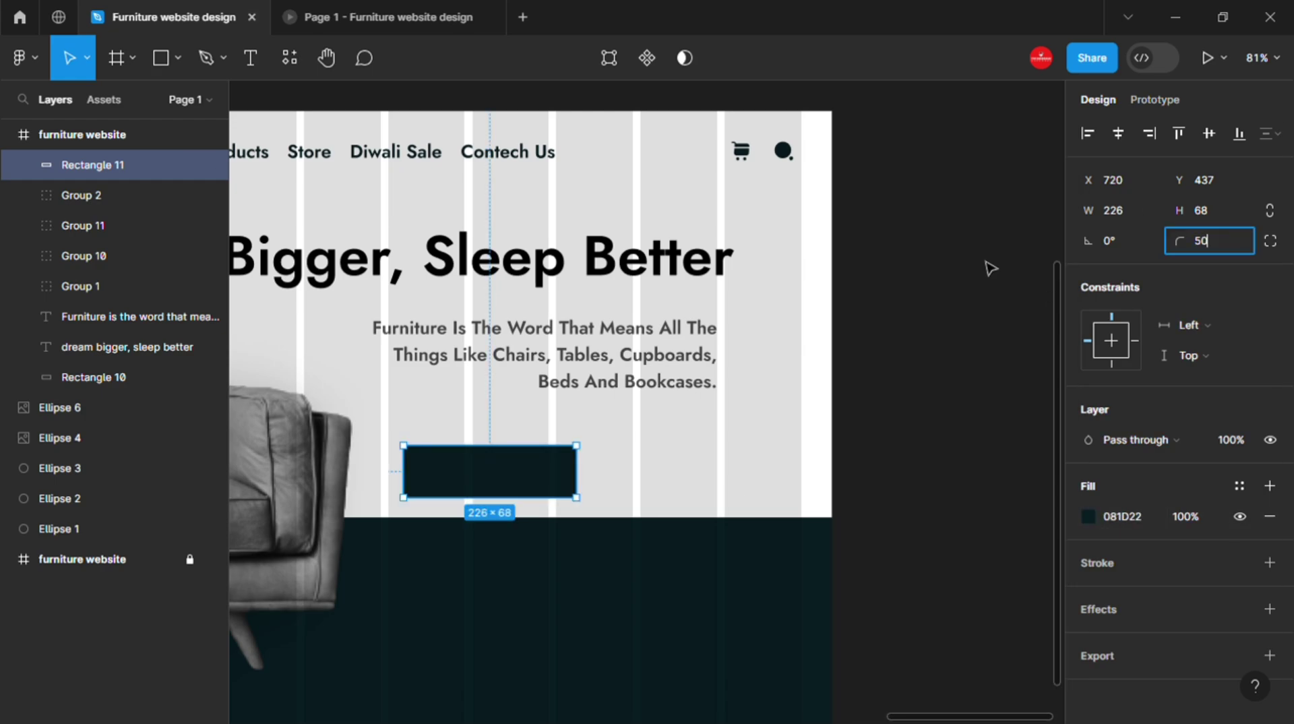
{"action": "key", "text": "Escape"}
- Duplicate the paragraph below and retype it as 'Shop Now', left-aligned and sized to fit
{"action": "left_click", "coordinate": [485, 494]}
{"action": "key", "text": "Return"}
{"action": "key", "text": "Escape"}
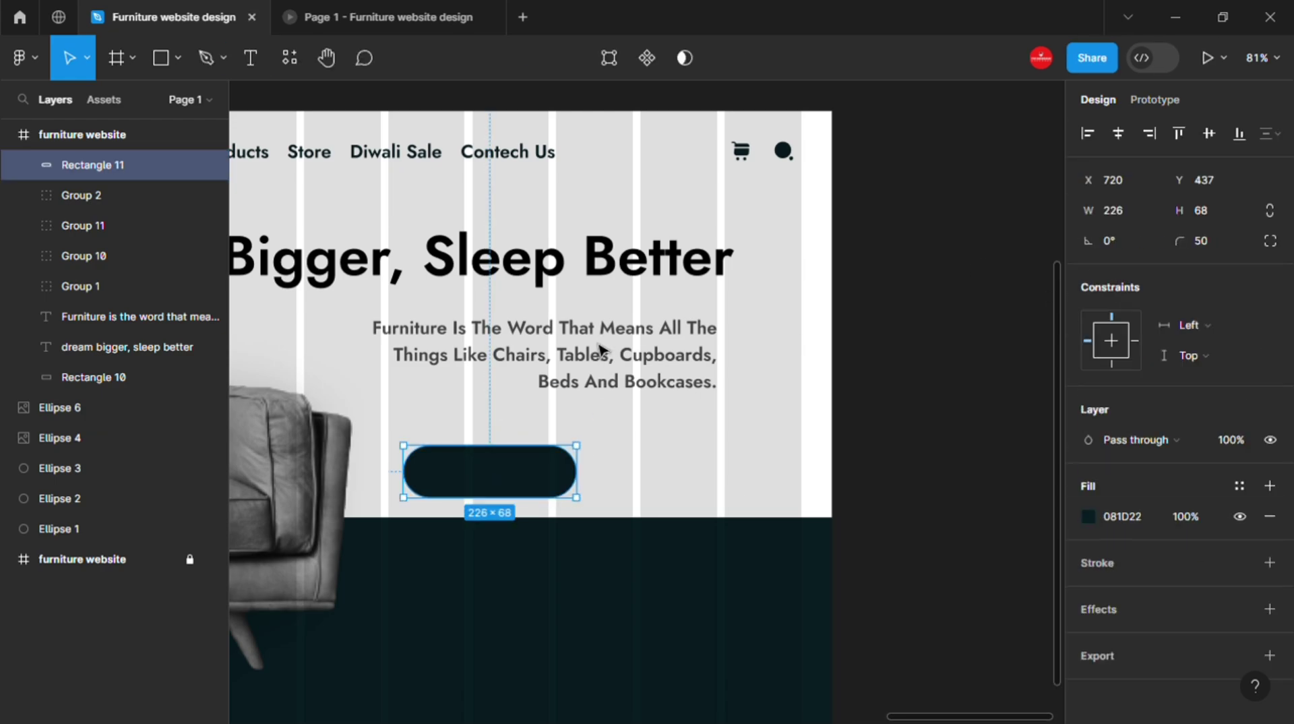
{"action": "left_click_drag", "start_coordinate": [600, 349], "coordinate": [718, 447]}
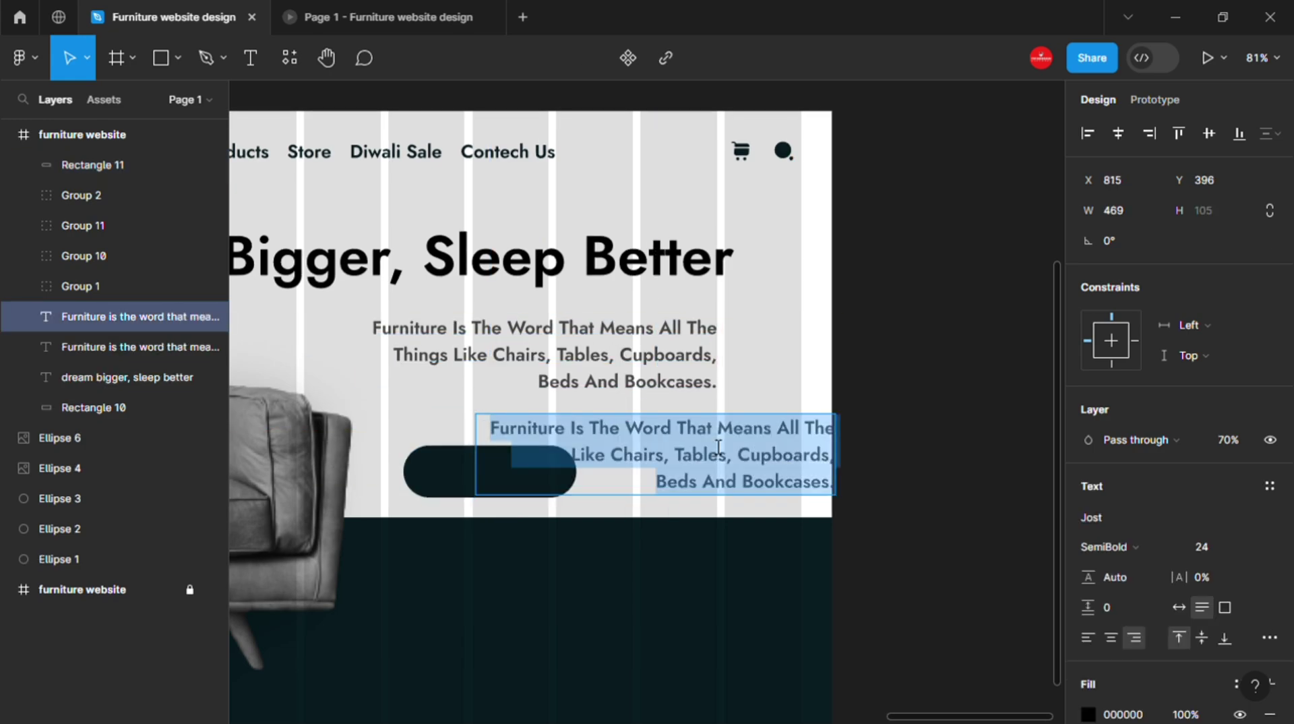
{"action": "type", "text": "Shop Now"}
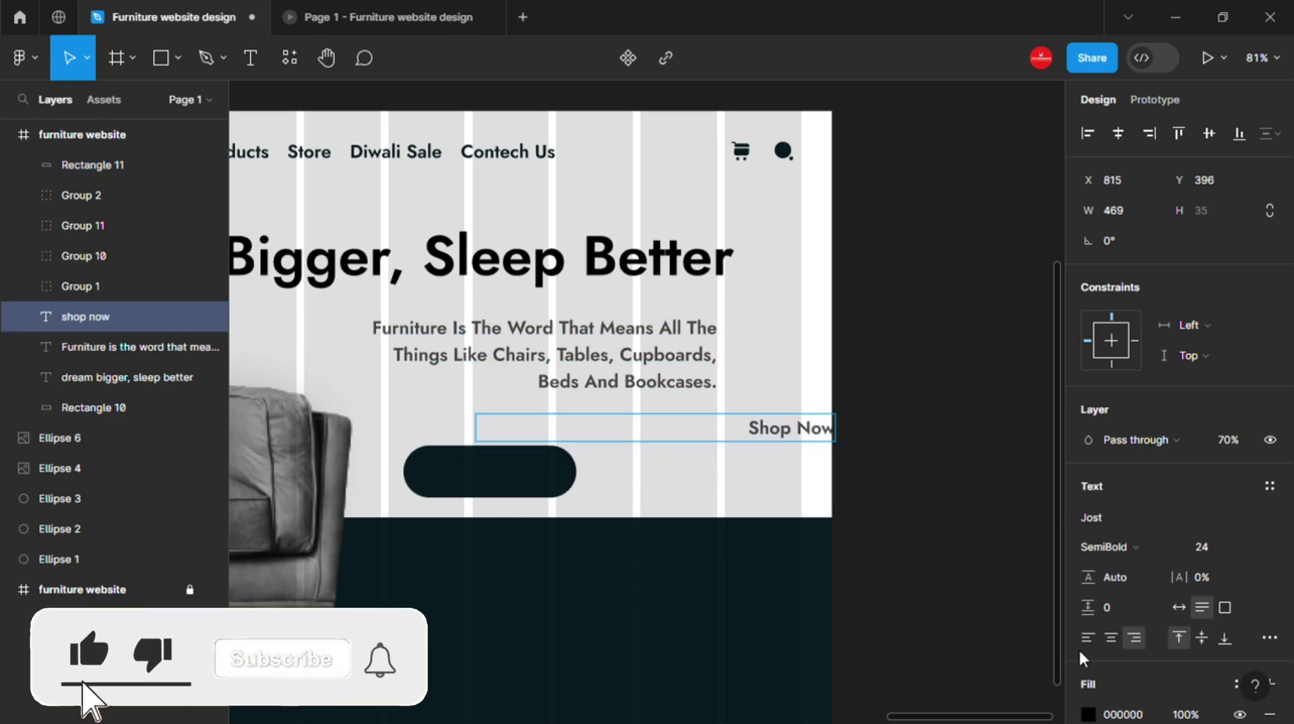
{"action": "left_click", "coordinate": [1087, 637]}
{"action": "left_click", "coordinate": [1179, 607]}
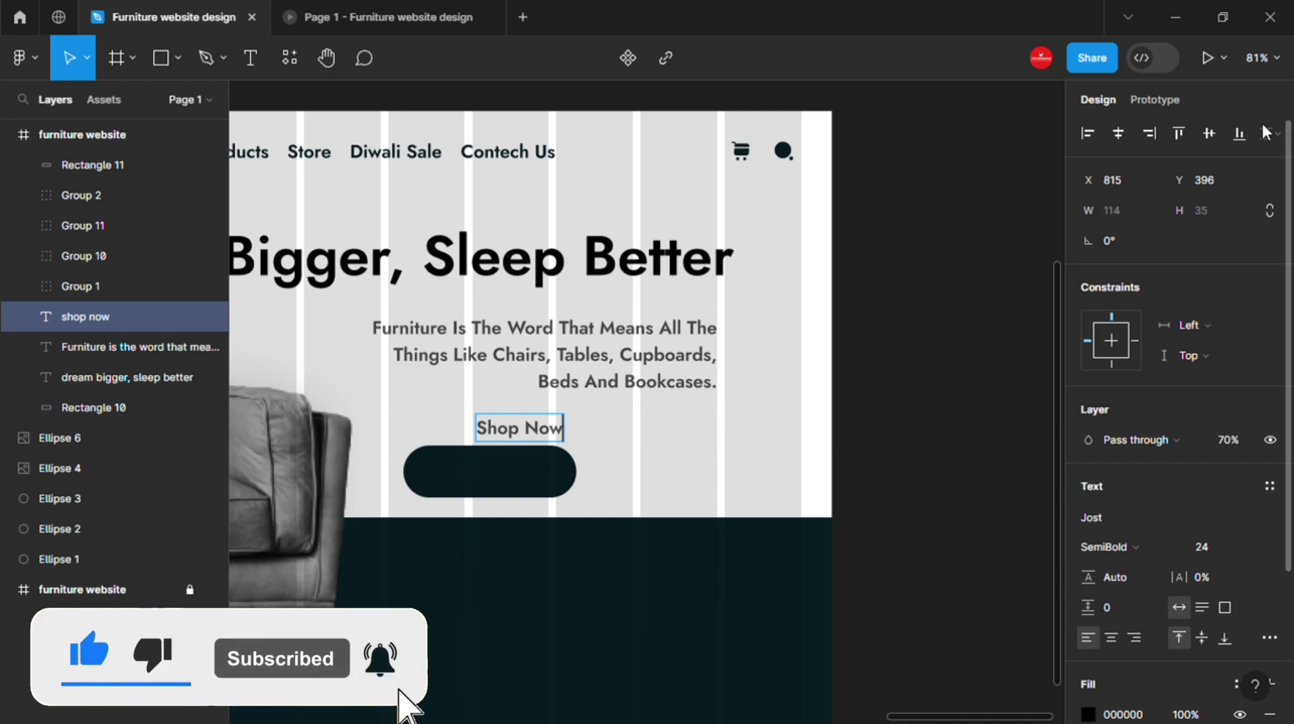
- Make the Shop Now text Medium weight and place it on the dark pill
{"action": "left_click", "coordinate": [1101, 546]}
{"action": "left_click", "coordinate": [1139, 371]}
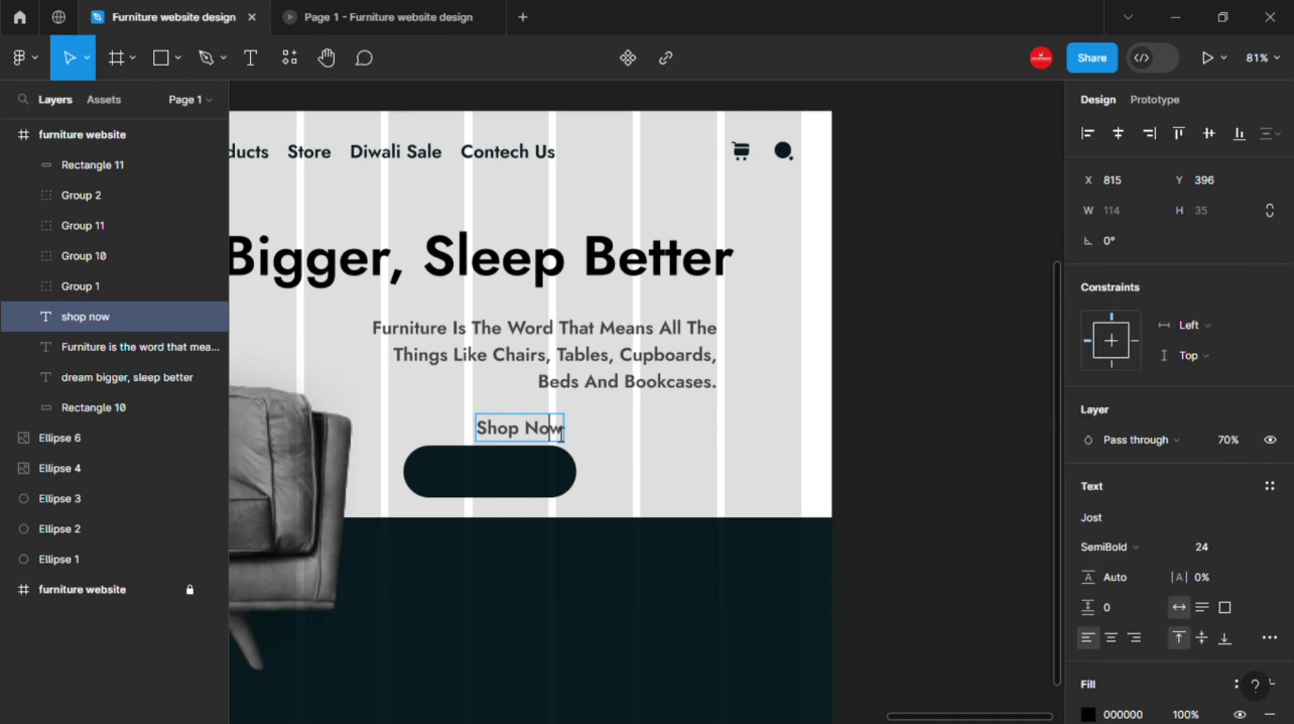
{"action": "left_click", "coordinate": [1085, 549]}
{"action": "left_click", "coordinate": [1127, 369]}
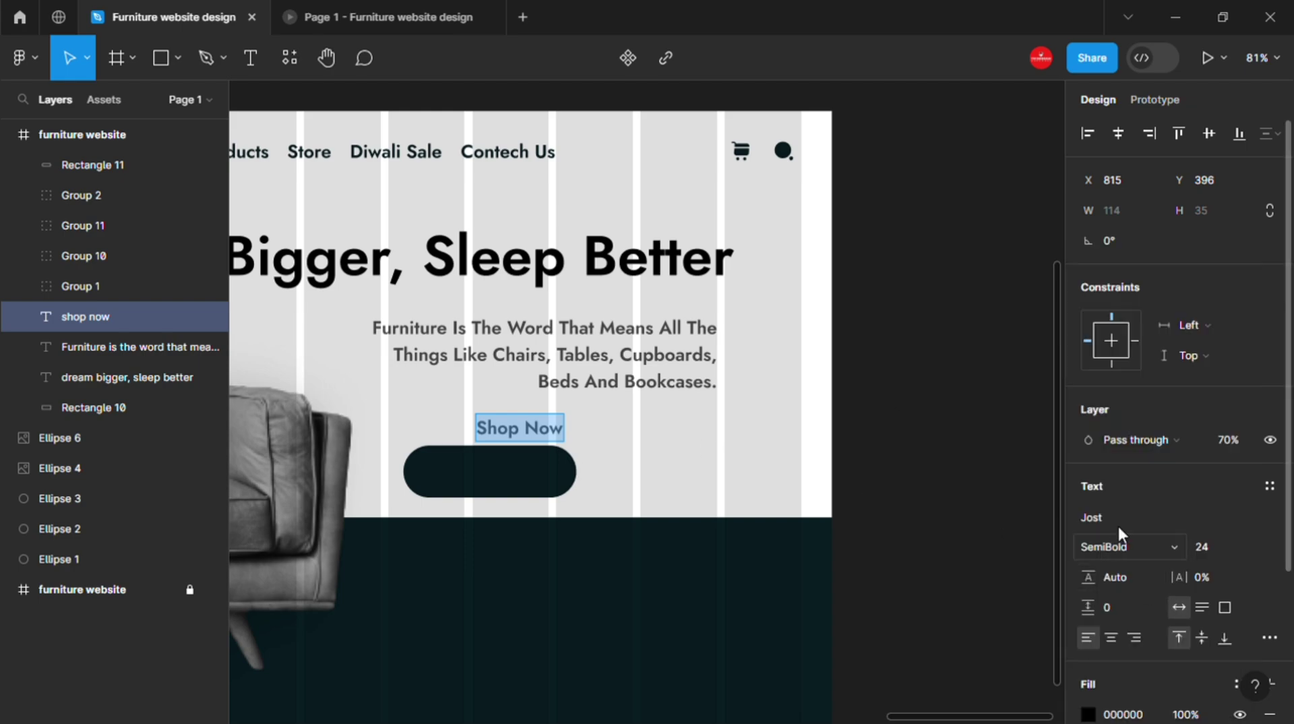
{"action": "left_click", "coordinate": [1113, 546]}
{"action": "left_click", "coordinate": [1123, 347]}
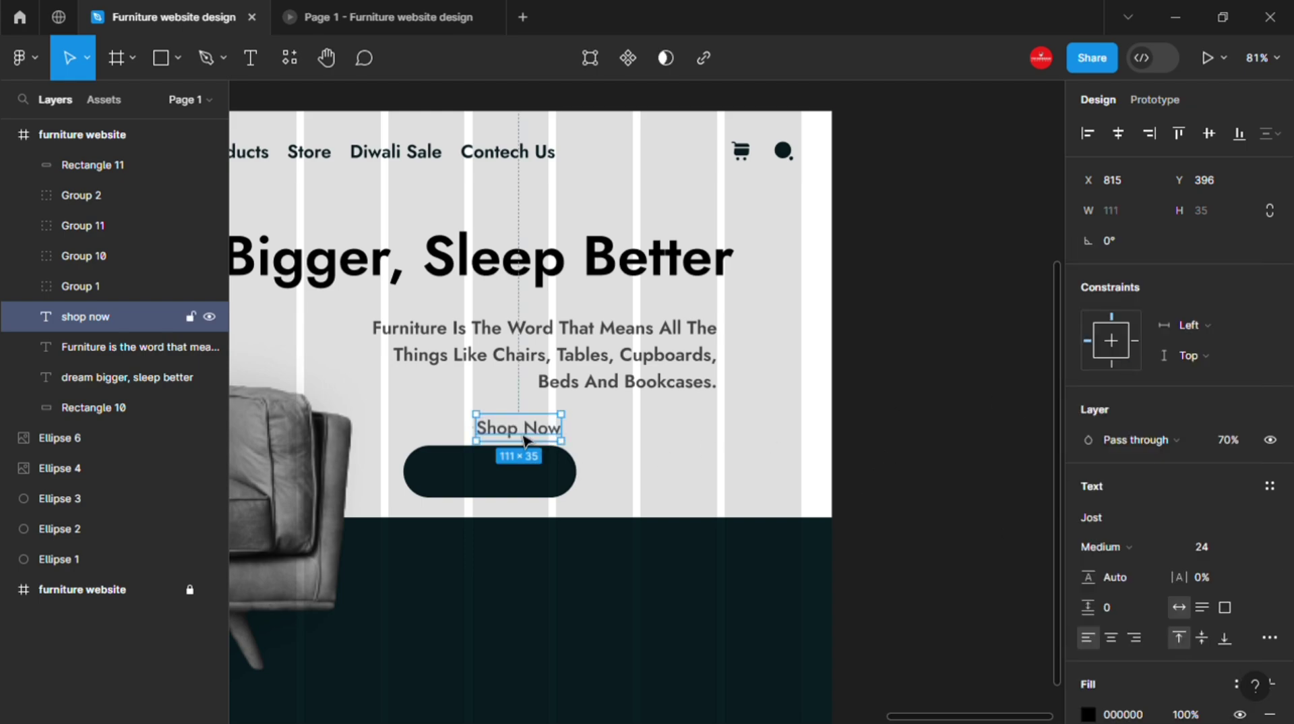
{"action": "left_click_drag", "start_coordinate": [533, 430], "coordinate": [515, 483]}
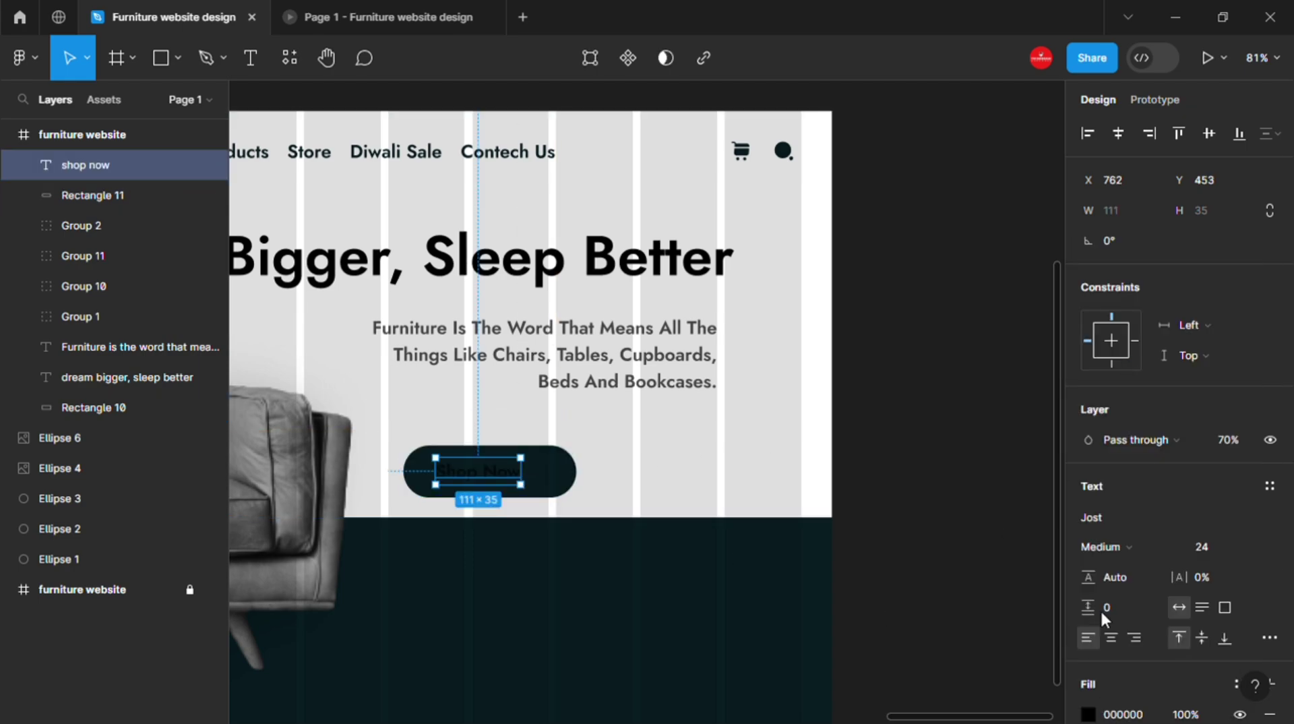
- Set the Shop Now text colour to white FFFFFF
{"action": "scroll", "coordinate": [1126, 604], "scroll_direction": "down", "scroll_amount": 3}
{"action": "left_click", "coordinate": [1123, 524]}
{"action": "type", "text": "FFFFFF"}
{"action": "key", "text": "Return"}
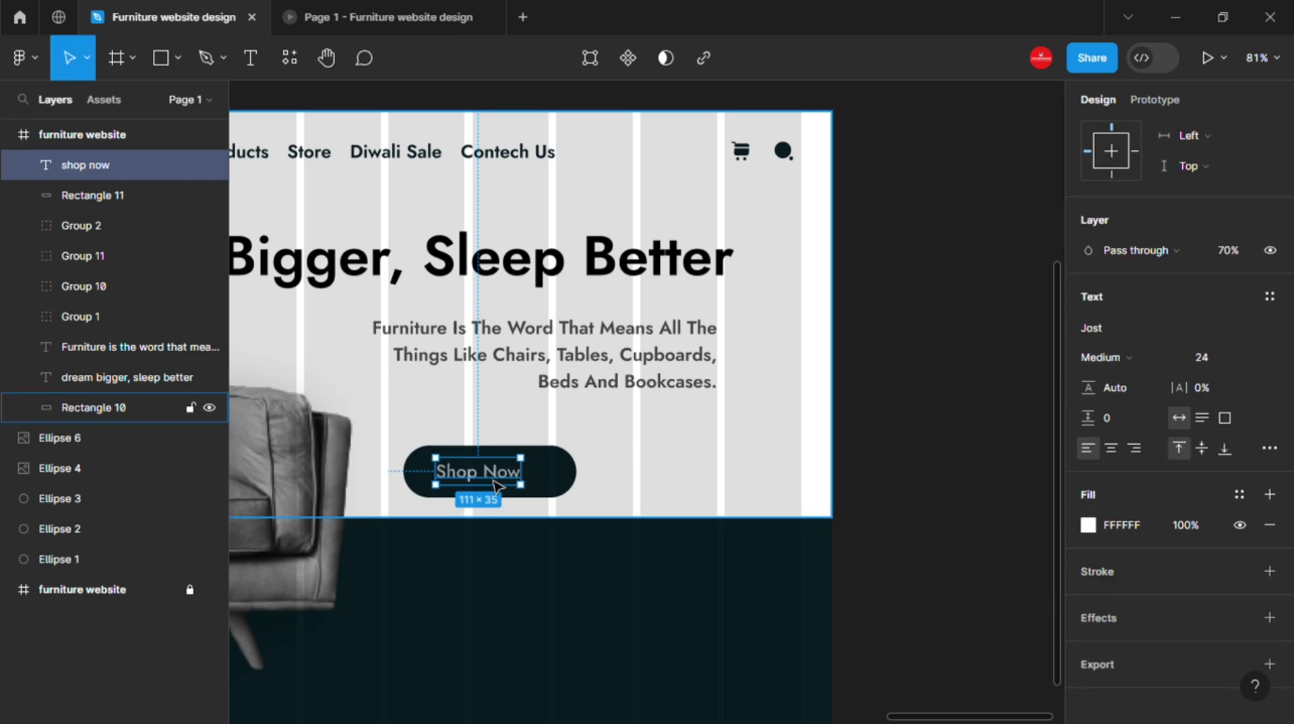
- Group the Shop Now text with the pill and name the group 'cta 01'
{"action": "left_click", "coordinate": [495, 486], "text": "shift"}
{"action": "left_click_drag", "start_coordinate": [859, 408], "coordinate": [906, 397]}
{"action": "key", "text": "ctrl+g"}
{"action": "type", "text": "cta"}
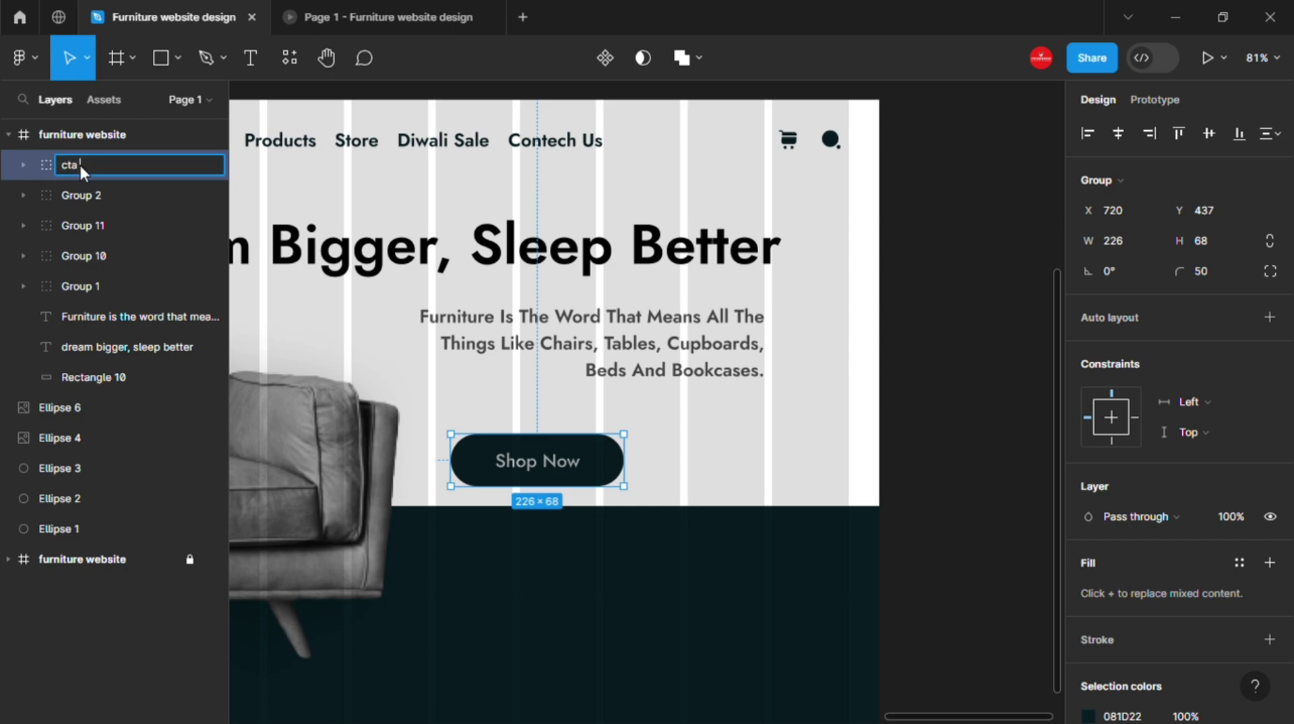
{"action": "type", "text": "01"}
{"action": "left_click", "coordinate": [419, 523]}
{"action": "left_click", "coordinate": [537, 460]}
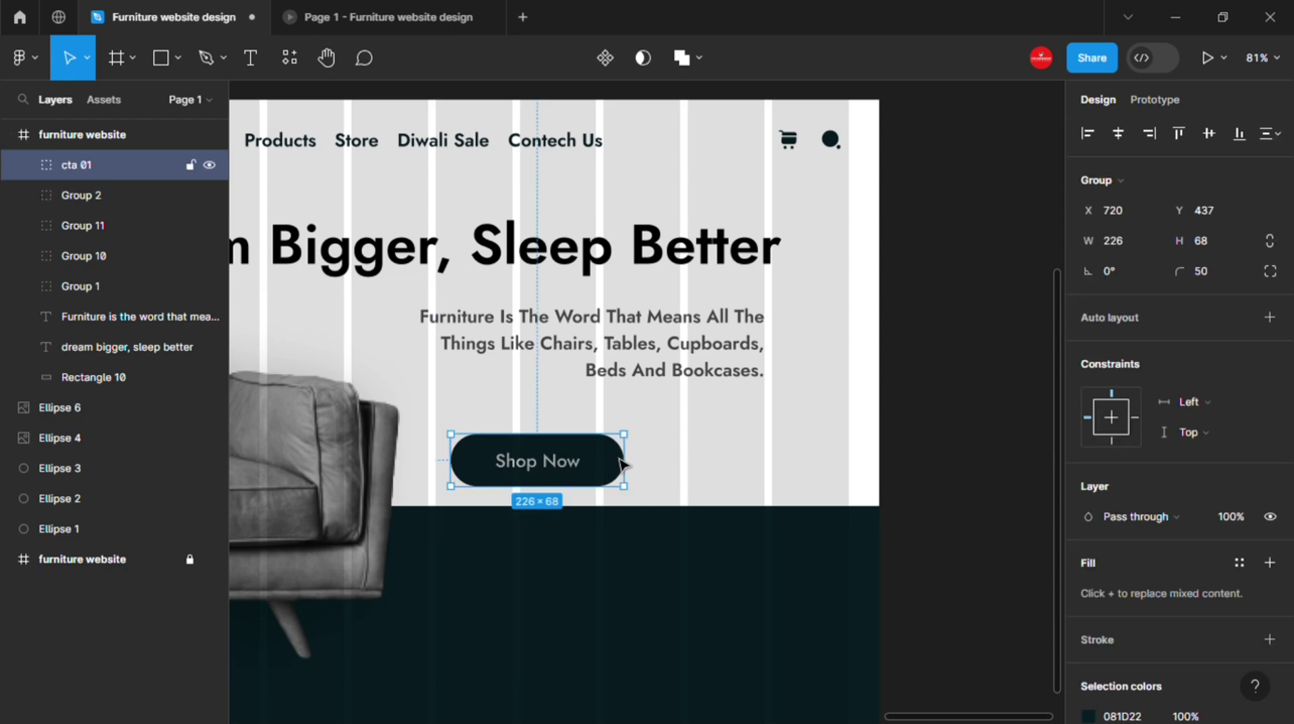
- Scale the Shop Now button down to 0.93x (210×63) and make a copy beside it
{"action": "key", "text": "k"}
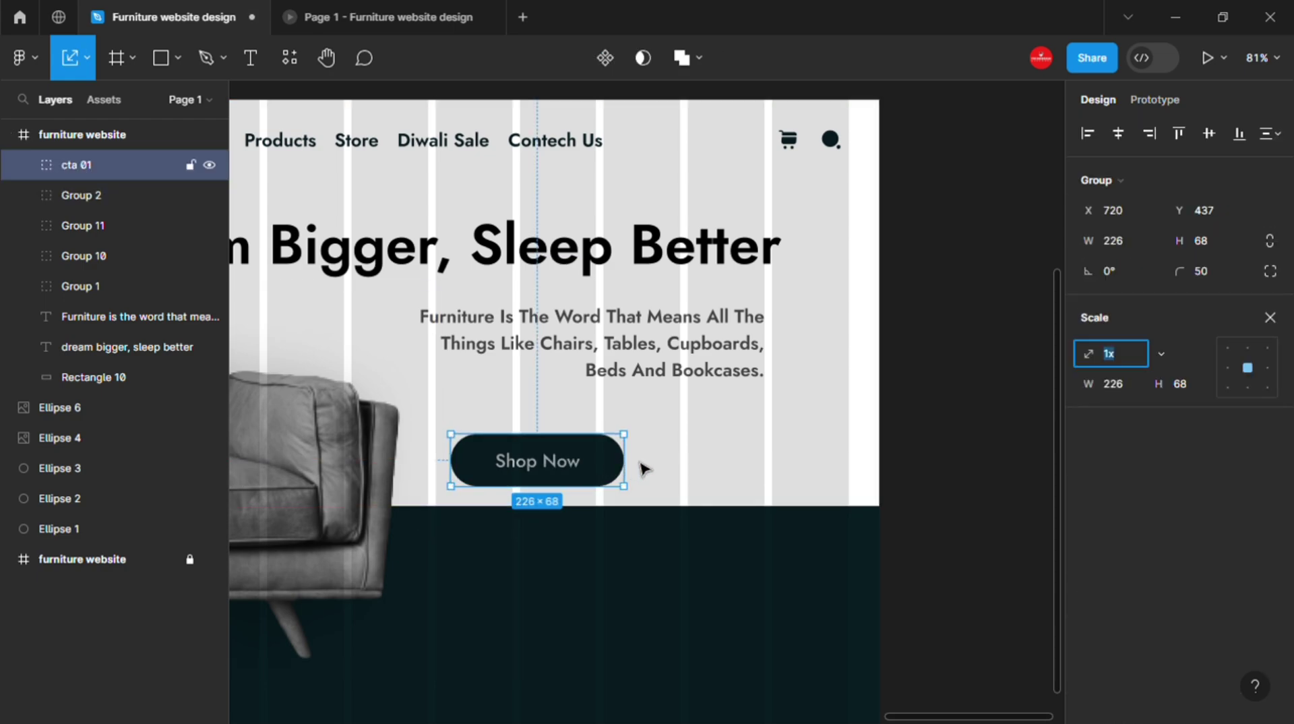
{"action": "left_click_drag", "start_coordinate": [634, 466], "coordinate": [627, 461]}
{"action": "mouse_move", "coordinate": [549, 466]}
{"action": "left_mouse_down"}
{"action": "mouse_move", "coordinate": [538, 447]}
{"action": "mouse_move", "coordinate": [706, 446]}
{"action": "left_mouse_up"}
- Relabel the copy as 'Explore', centre-constrained horizontally, with 7% letter spacing
{"action": "key", "text": "v"}
{"action": "double_click", "coordinate": [706, 446]}
{"action": "type", "text": "Explore"}
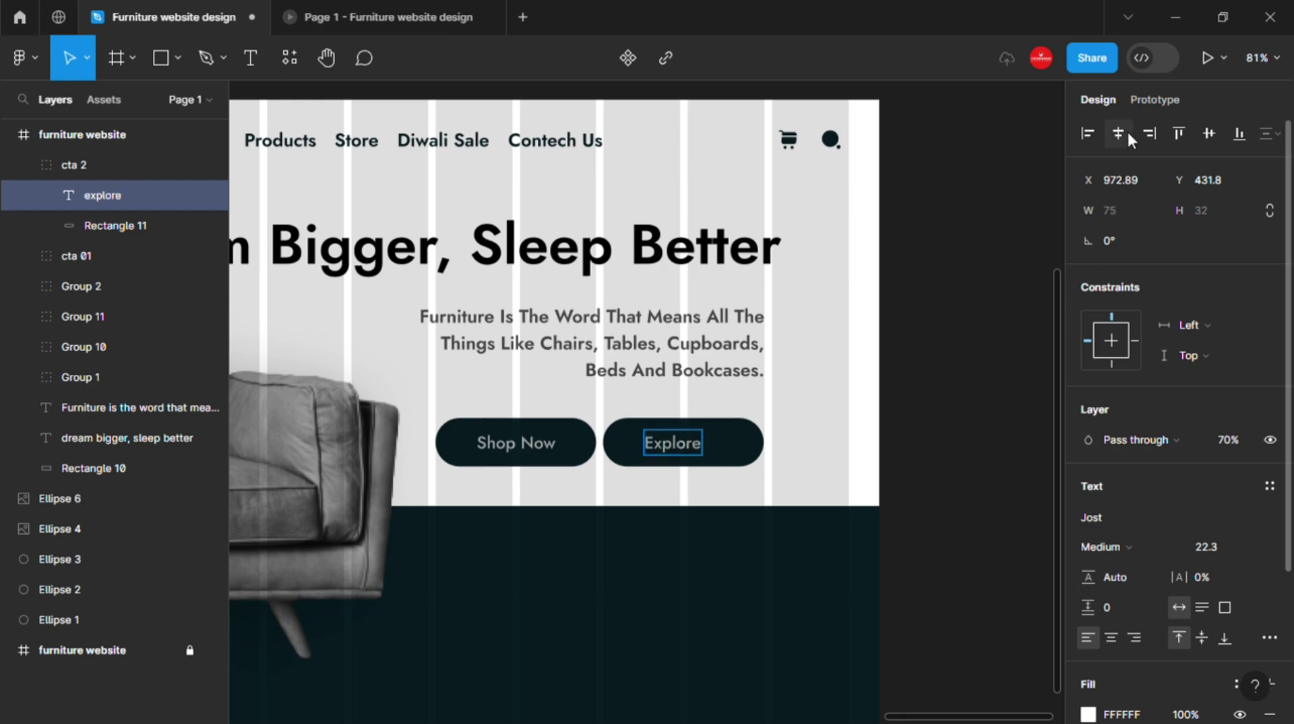
{"action": "left_click", "coordinate": [1119, 133]}
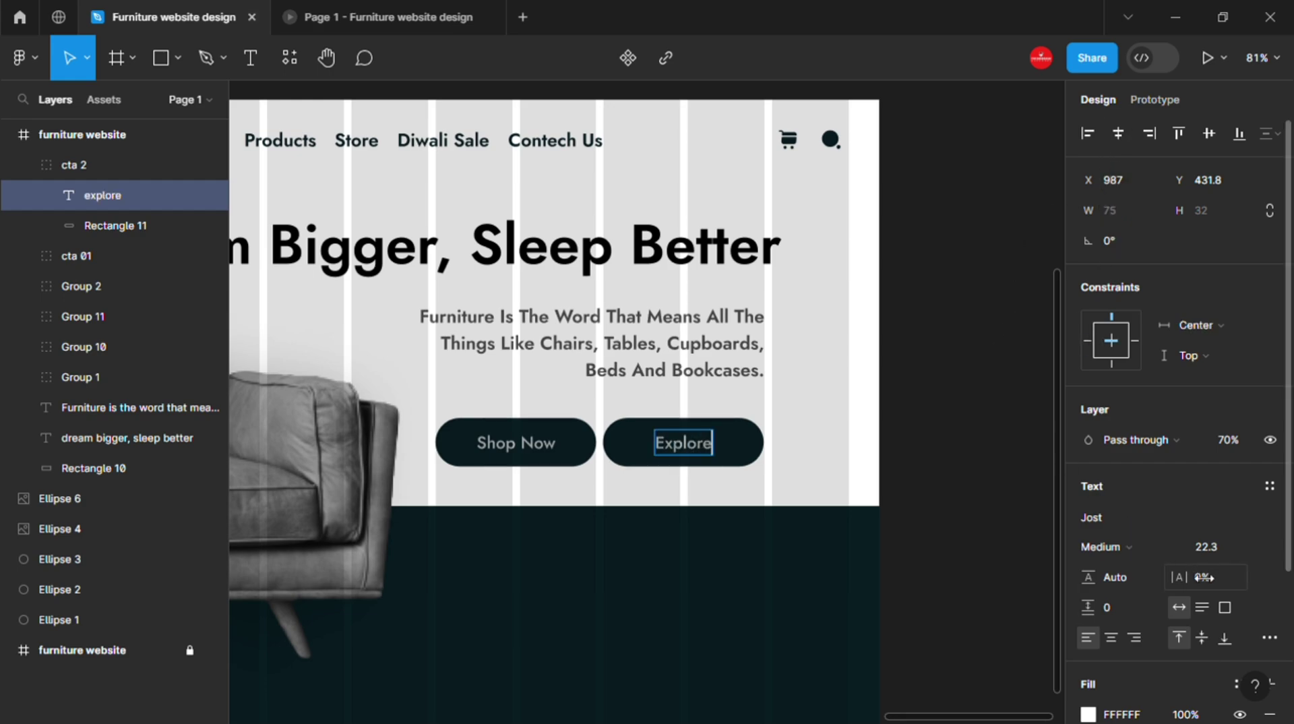
{"action": "double_click", "coordinate": [715, 459]}
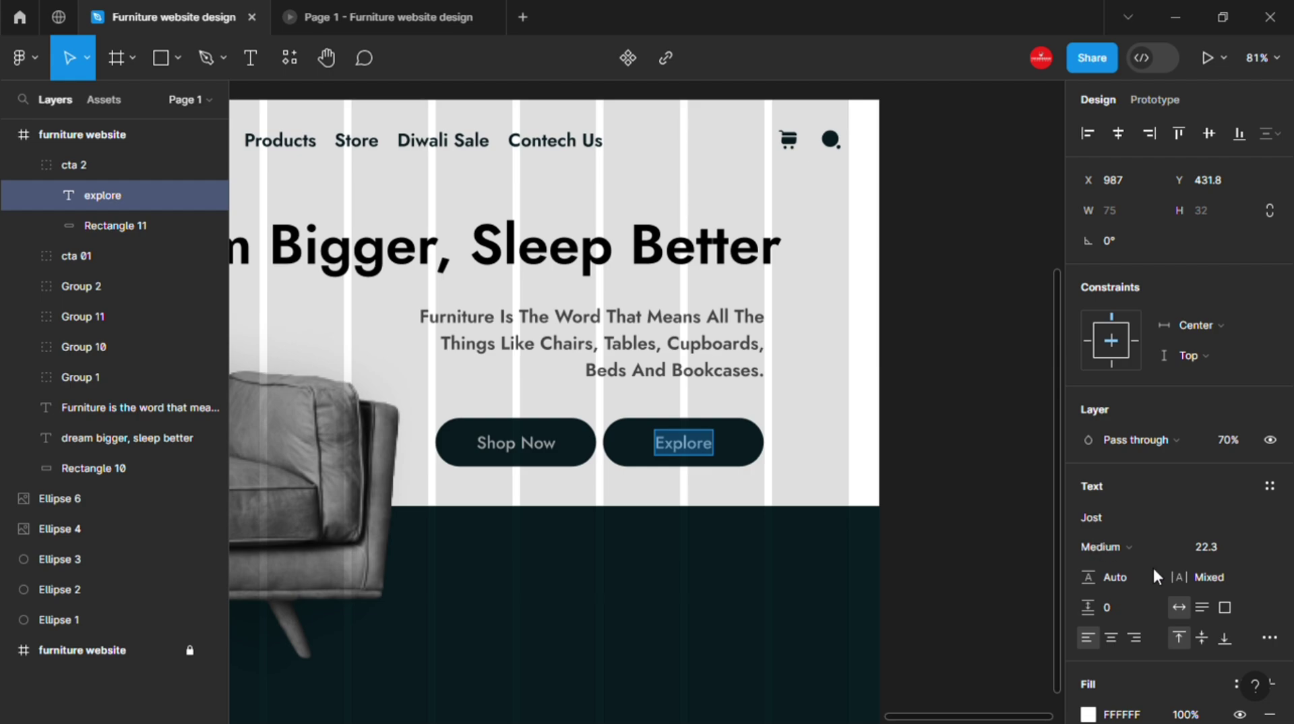
{"action": "left_click", "coordinate": [1227, 578]}
{"action": "type", "text": "7"}
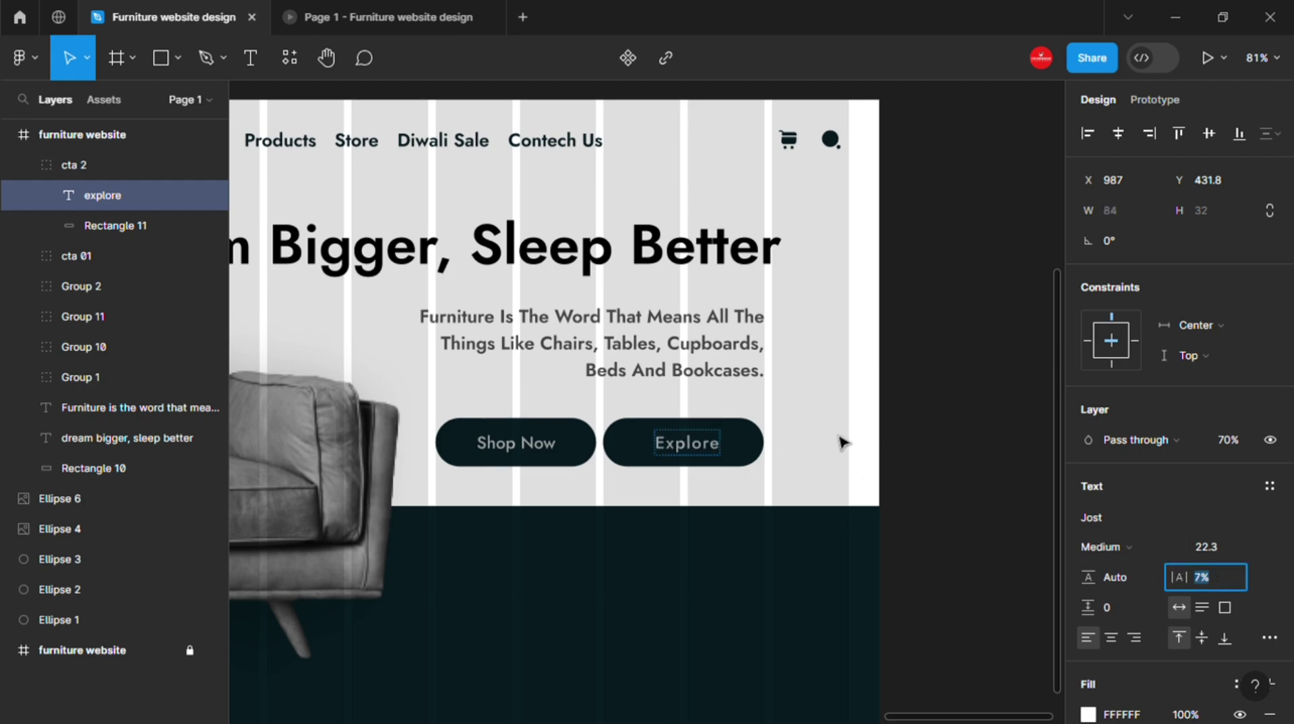
- Set the description paragraph's line height to 140.5% and letter spacing to 2%
{"action": "left_click", "coordinate": [910, 332]}
{"action": "left_click", "coordinate": [115, 407]}
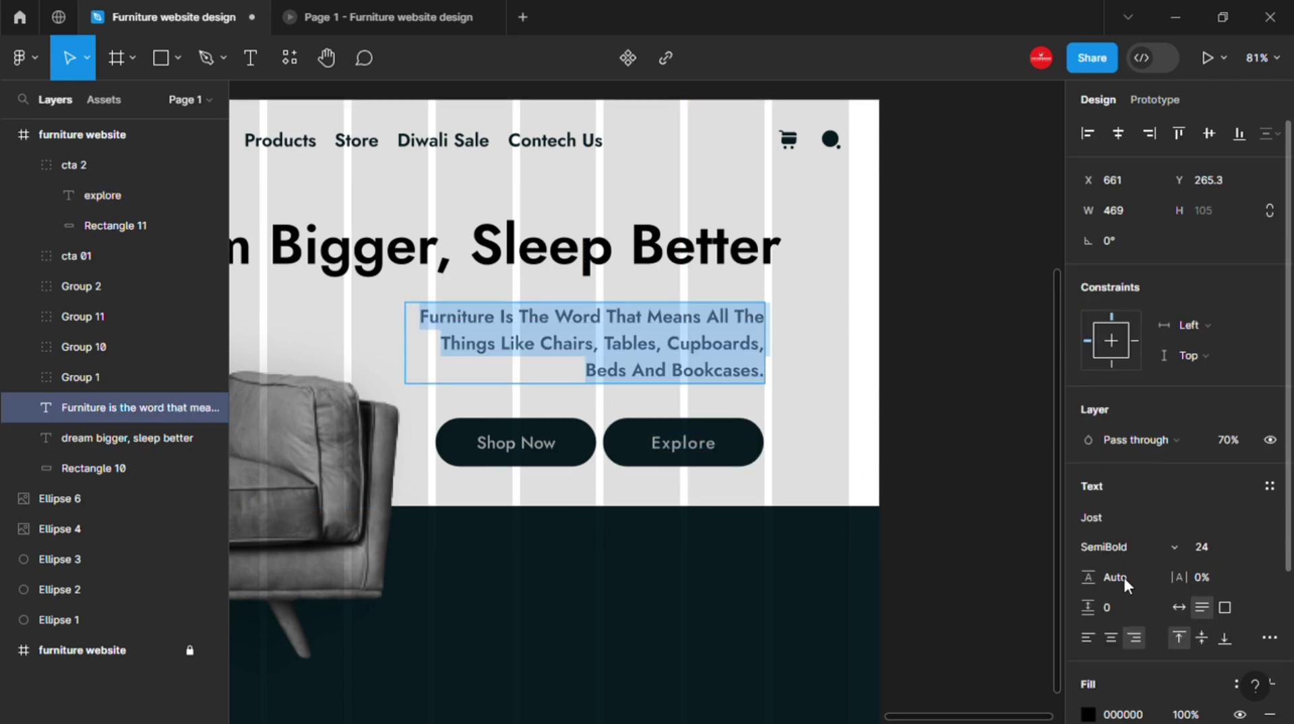
{"action": "left_click_drag", "start_coordinate": [1089, 576], "coordinate": [1078, 577]}
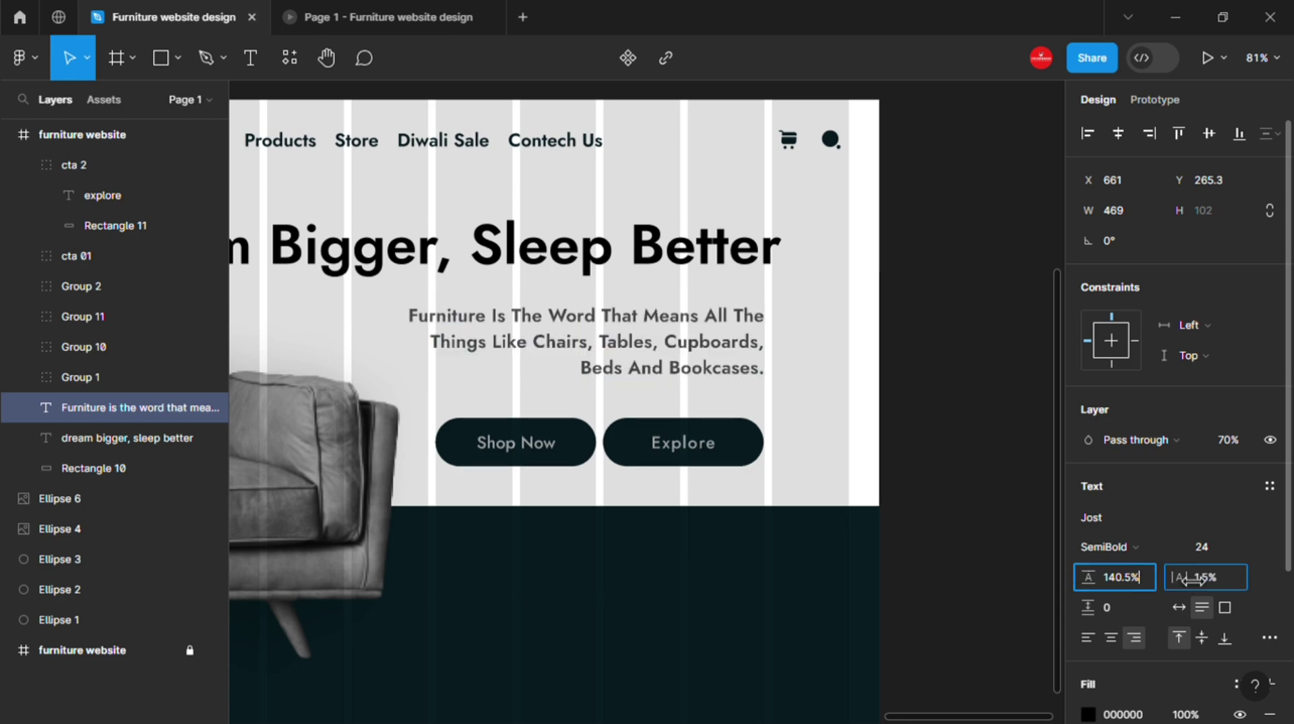
{"action": "left_click_drag", "start_coordinate": [1202, 578], "coordinate": [1197, 582]}
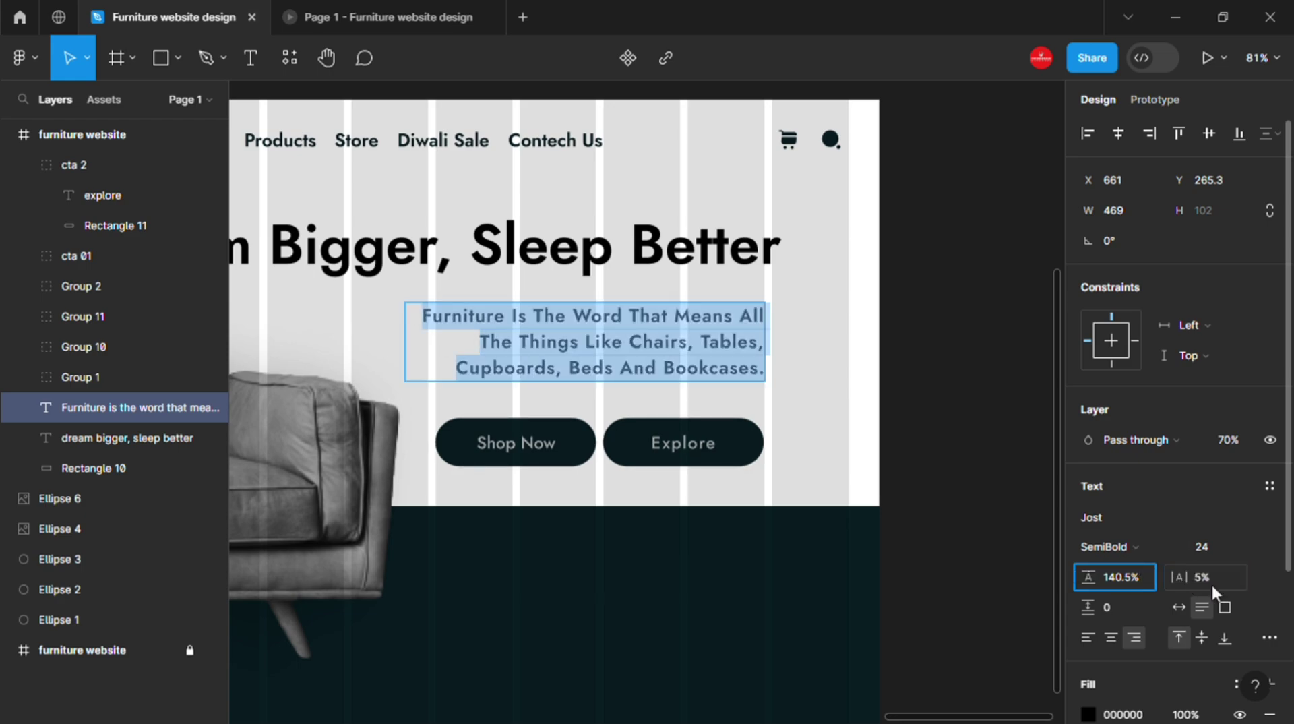
{"action": "type", "text": "1"}
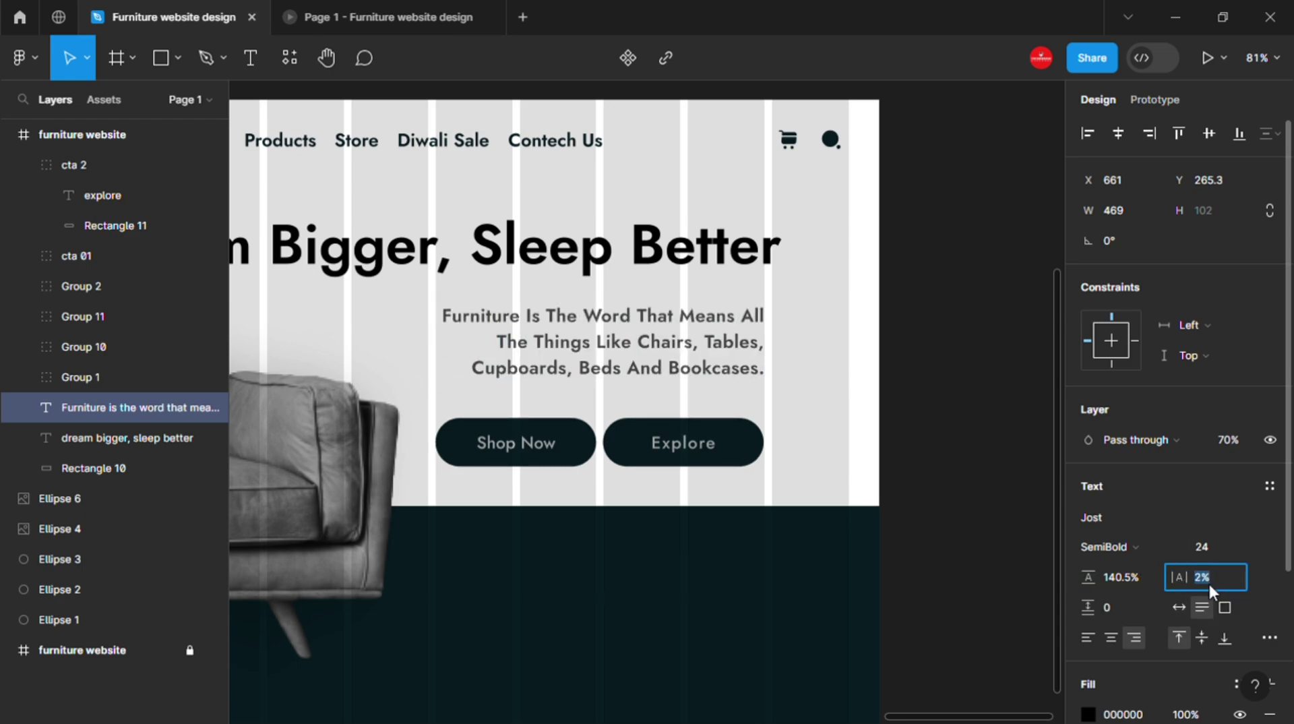
{"action": "key", "text": "Return"}
- Group the Shop Now and Explore buttons together
{"action": "left_click", "coordinate": [701, 249], "text": "shift"}
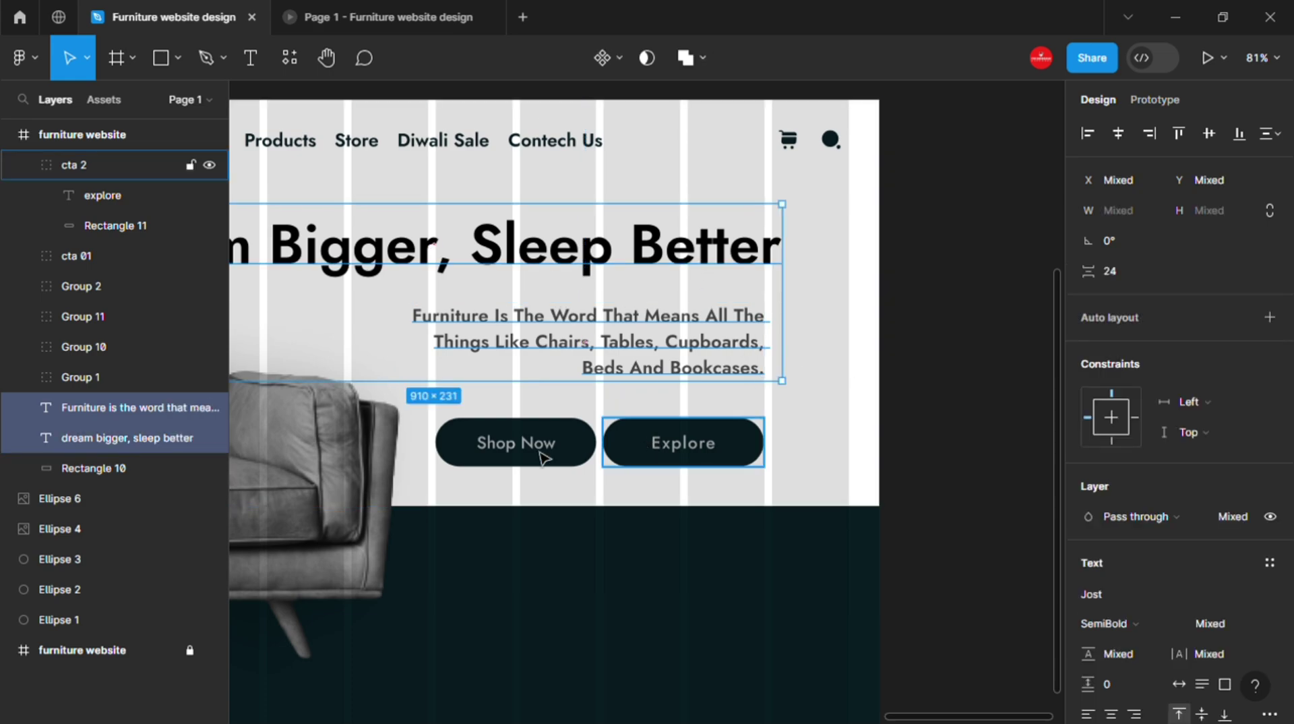
{"action": "left_click", "coordinate": [683, 443]}
{"action": "left_click", "coordinate": [545, 458], "text": "shift"}
{"action": "key", "text": "ctrl+g"}
{"action": "left_click", "coordinate": [672, 339], "text": "shift"}
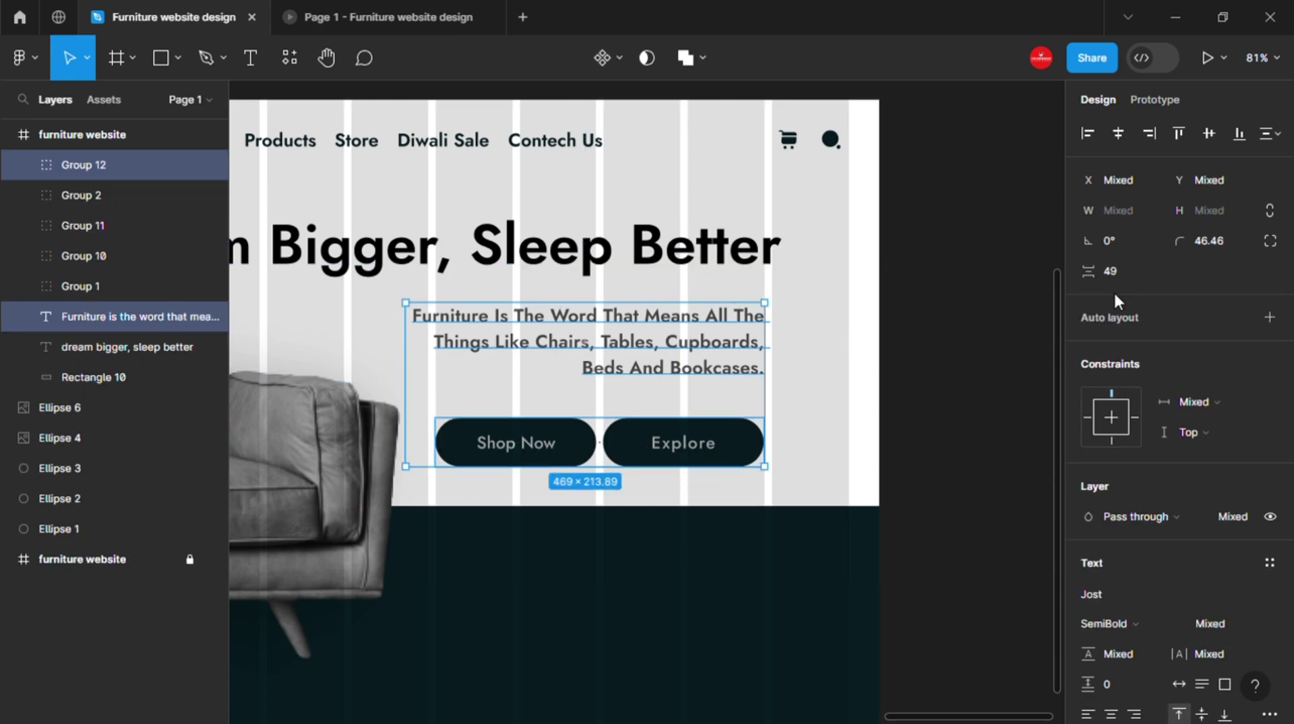
{"action": "left_click", "coordinate": [997, 331]}
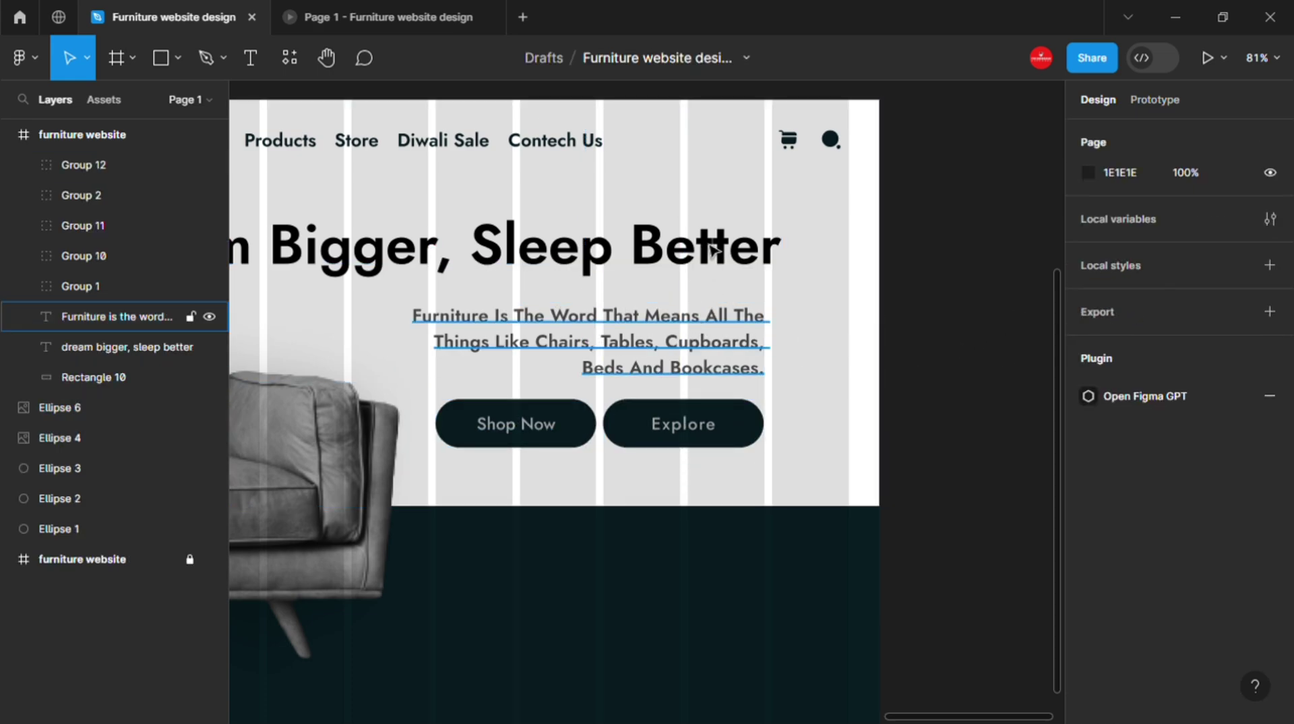
- Distribute vertical spacing evenly across the heading, paragraph and button group
{"action": "left_click", "coordinate": [674, 340]}
{"action": "left_click", "coordinate": [701, 250], "text": "shift"}
{"action": "left_click", "coordinate": [689, 434]}
{"action": "left_click", "coordinate": [698, 364], "text": "shift"}
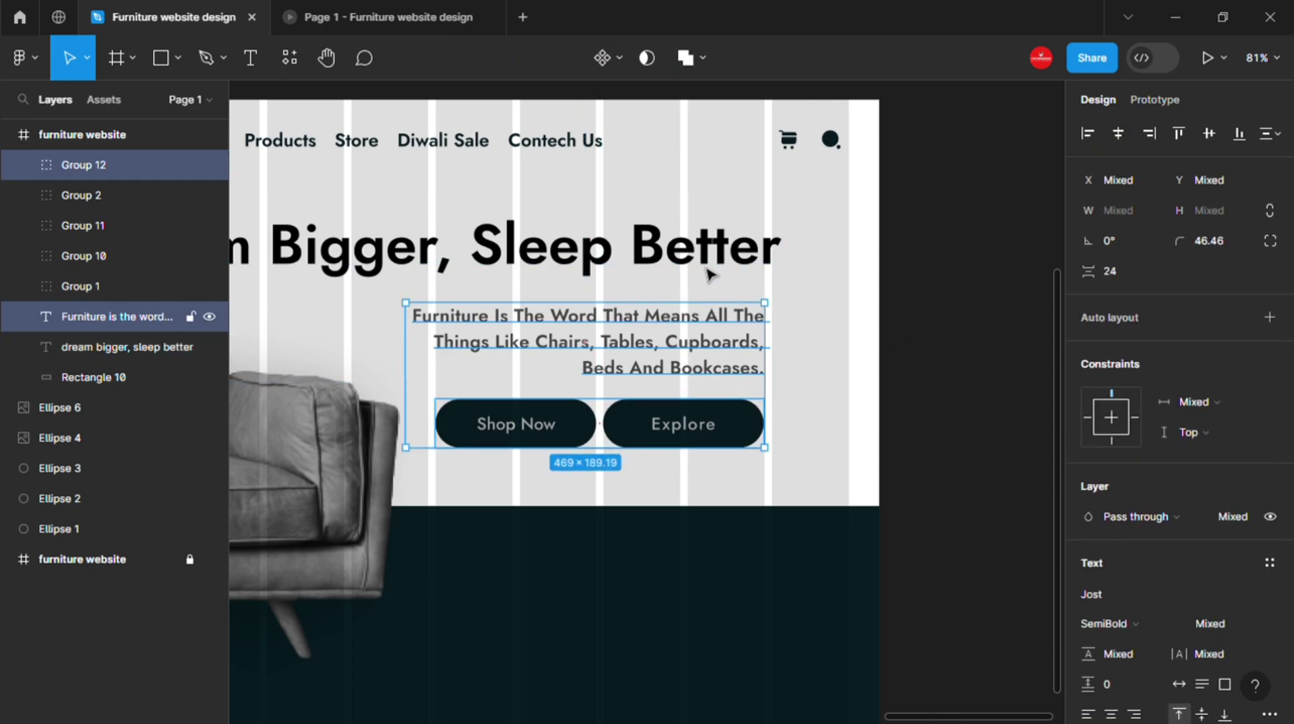
{"action": "left_click", "coordinate": [708, 269], "text": "shift"}
{"action": "left_click", "coordinate": [1270, 133]}
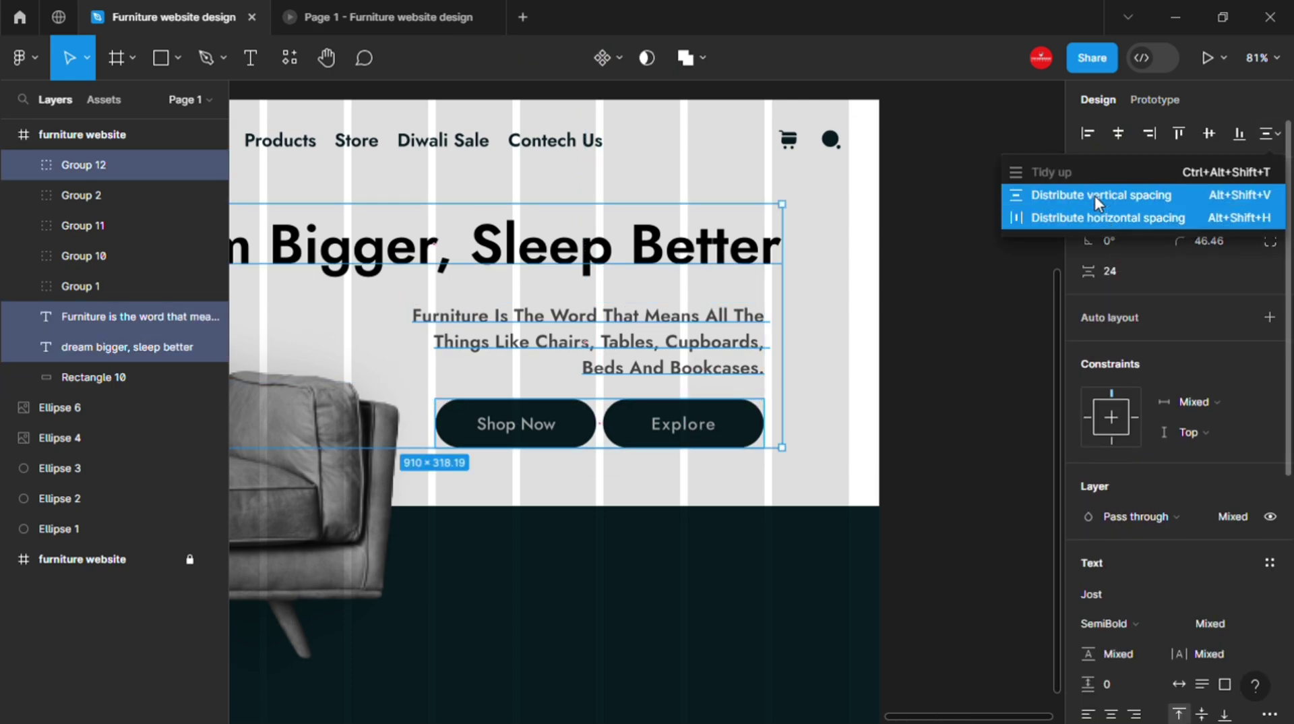
{"action": "left_click", "coordinate": [1095, 196]}
- Nudge the button group lower so it sits 24 px below the paragraph
{"action": "left_click", "coordinate": [933, 390]}
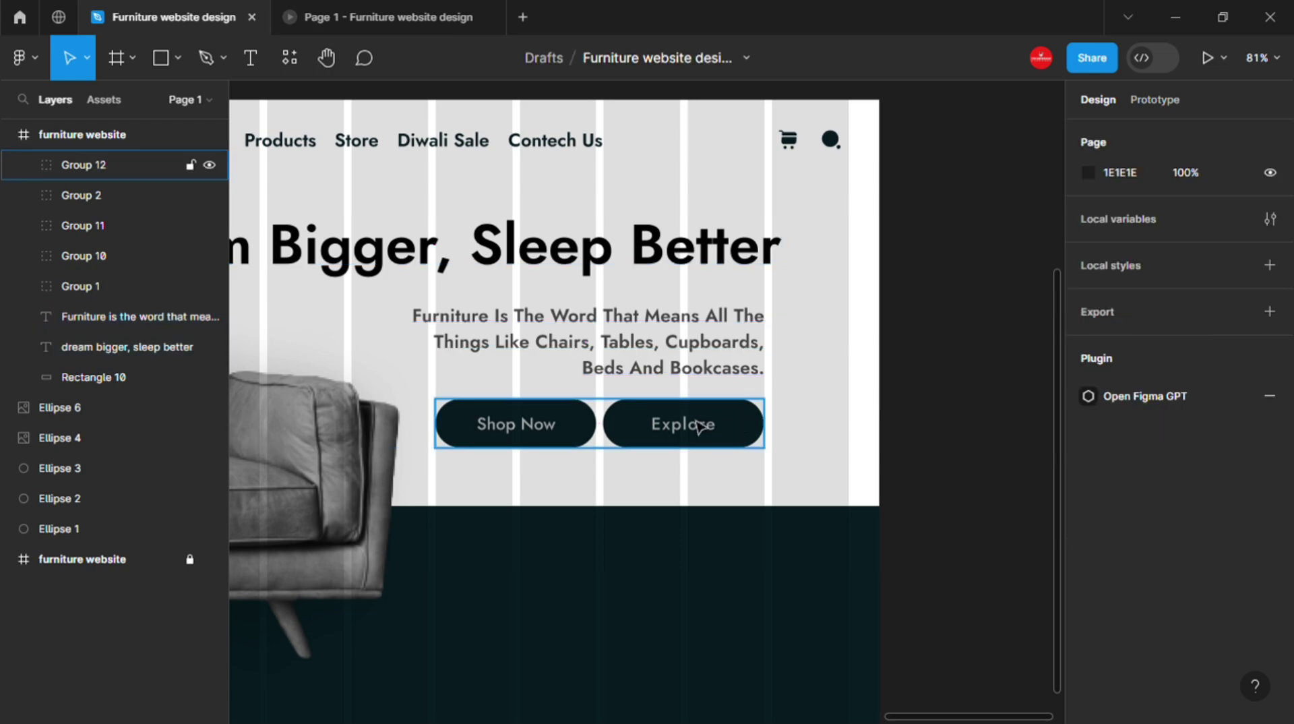
{"action": "left_click", "coordinate": [698, 437]}
{"action": "left_click", "coordinate": [589, 431]}
{"action": "left_click_drag", "start_coordinate": [592, 426], "coordinate": [594, 438]}
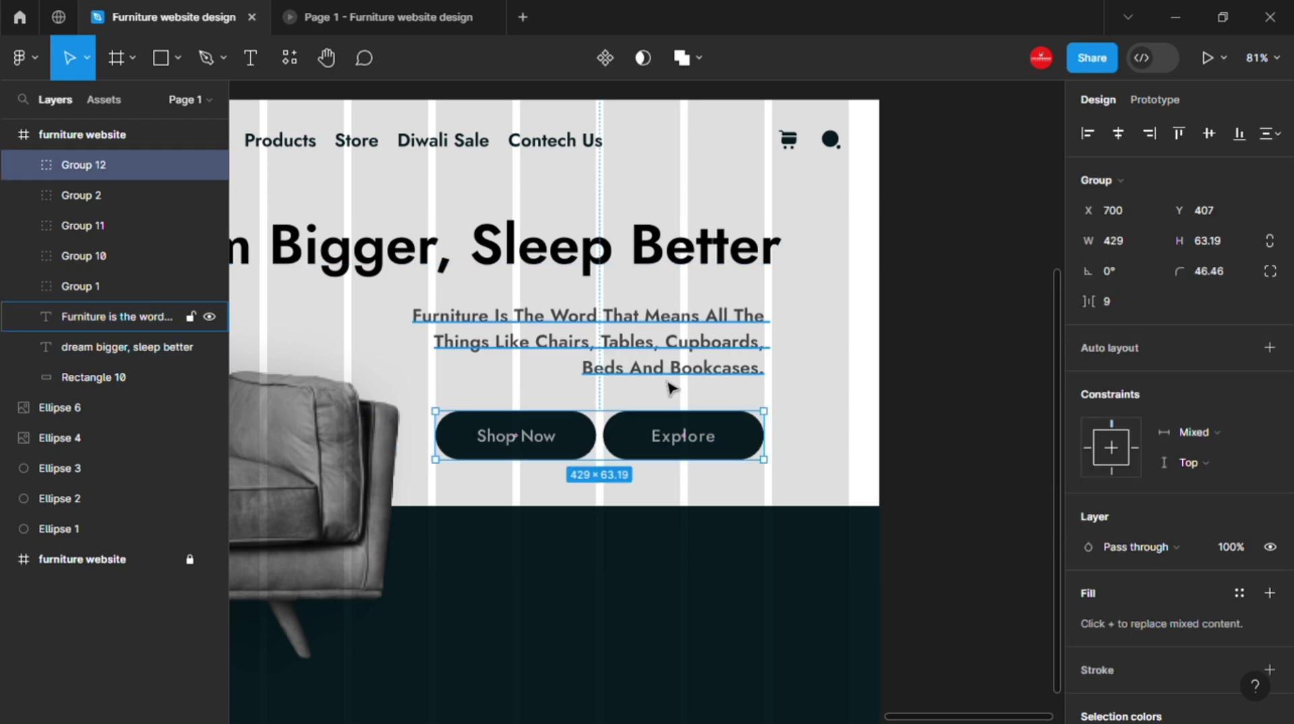
{"action": "left_click", "coordinate": [742, 364]}
{"action": "scroll", "coordinate": [974, 347], "scroll_direction": "down", "scroll_amount": 2}
- Draw a card rectangle in the dark lower section below the buttons
{"action": "left_click", "coordinate": [974, 350]}
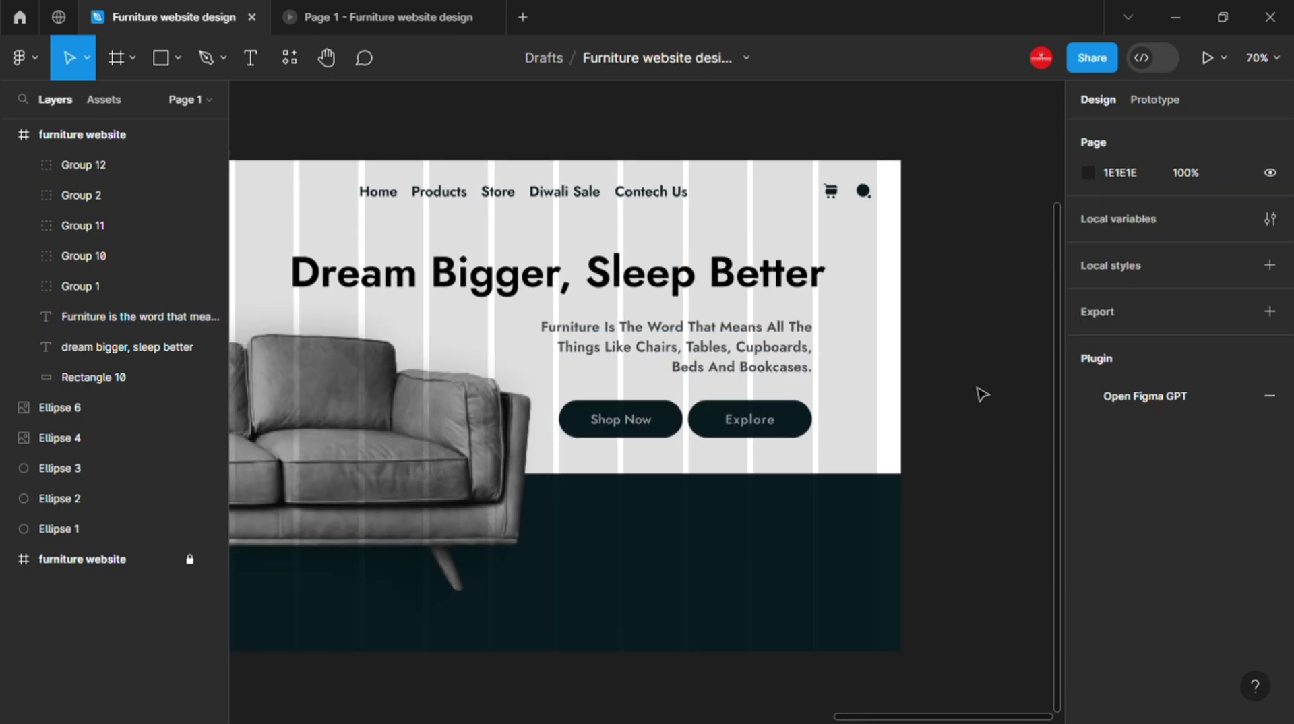
{"action": "scroll", "coordinate": [978, 346], "scroll_direction": "down", "scroll_amount": 2}
{"action": "scroll", "coordinate": [964, 364], "scroll_direction": "right", "scroll_amount": 2}
{"action": "scroll", "coordinate": [923, 394], "scroll_direction": "up", "scroll_amount": 1}
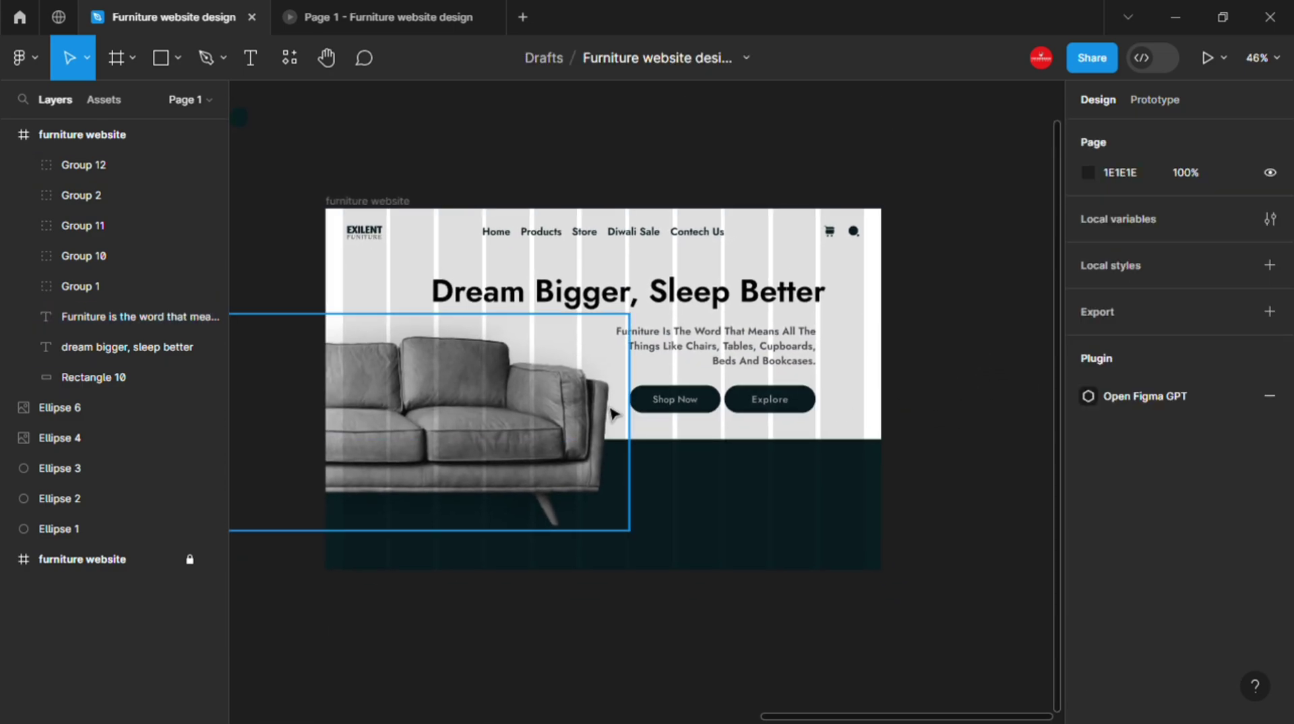
{"action": "scroll", "coordinate": [634, 561], "scroll_direction": "up", "scroll_amount": 1}
{"action": "key", "text": "r"}
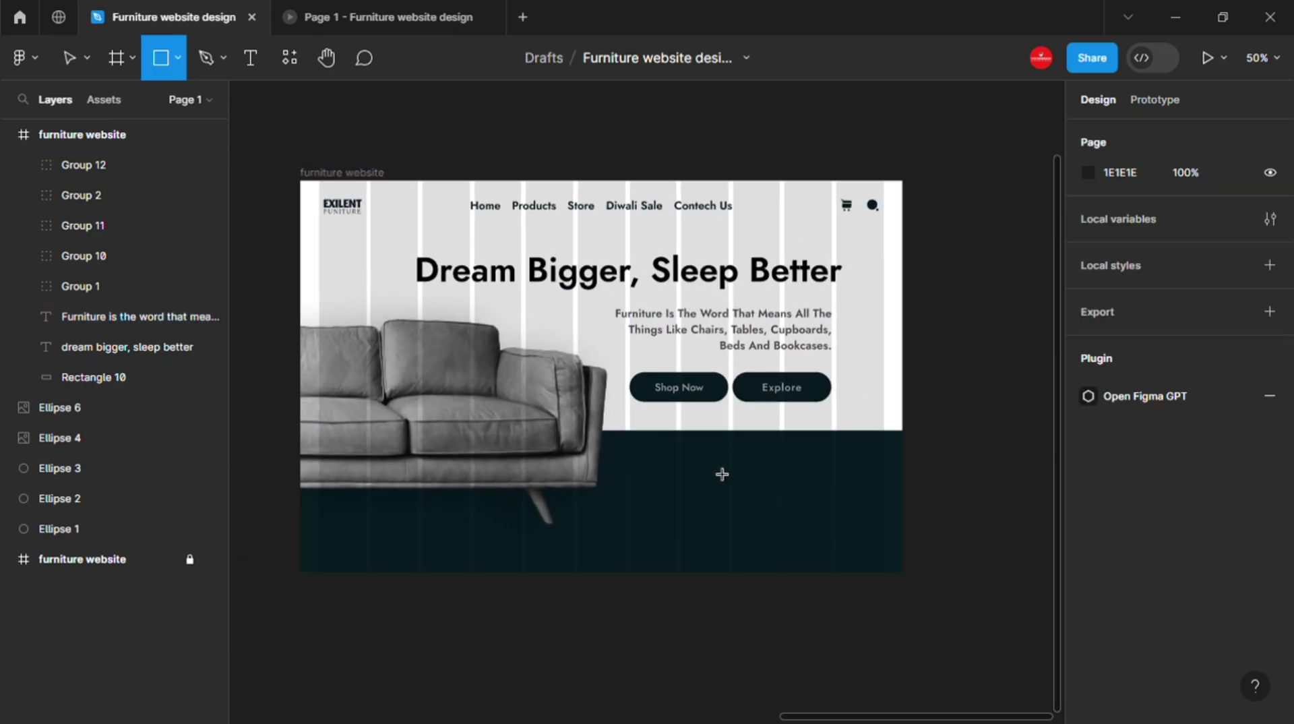
{"action": "left_click_drag", "start_coordinate": [681, 448], "coordinate": [778, 560]}
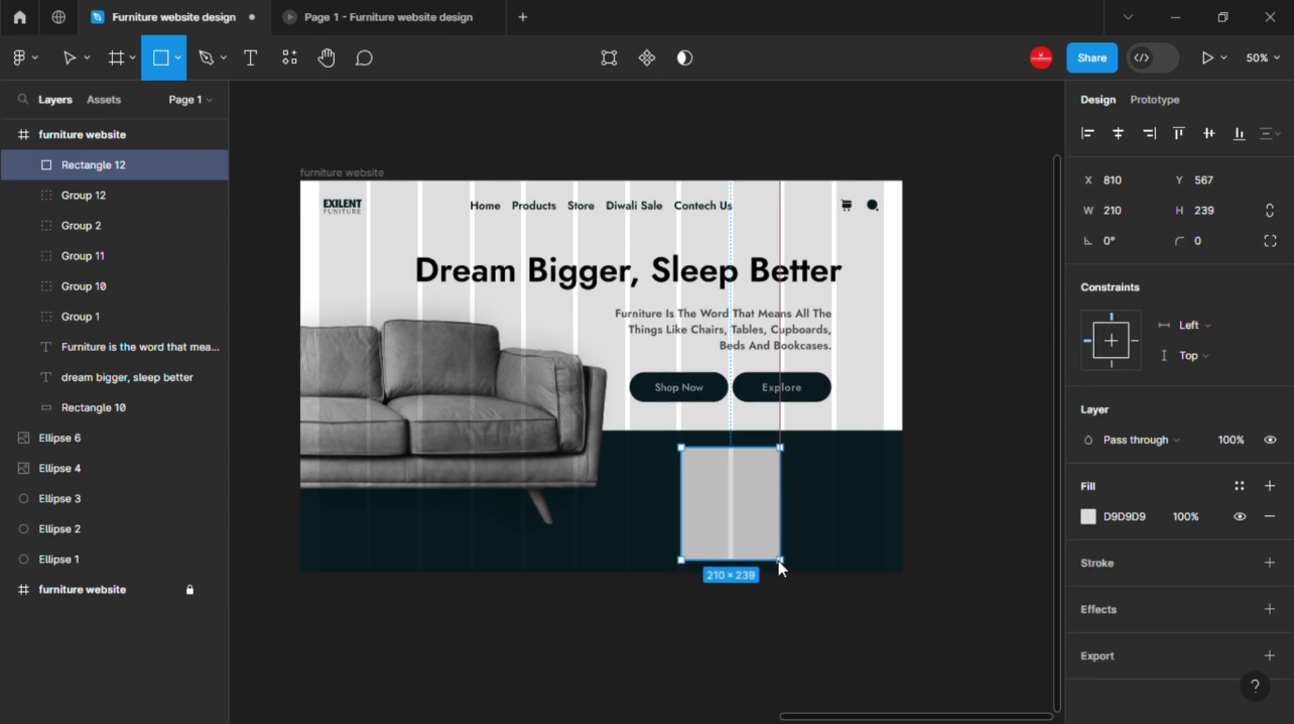
- Fill the card white (FFFFFF) with the eyedropper and resize it to 184×209
{"action": "scroll", "coordinate": [768, 539], "scroll_direction": "up", "scroll_amount": 2}
{"action": "scroll", "coordinate": [754, 557], "scroll_direction": "up", "scroll_amount": 5}
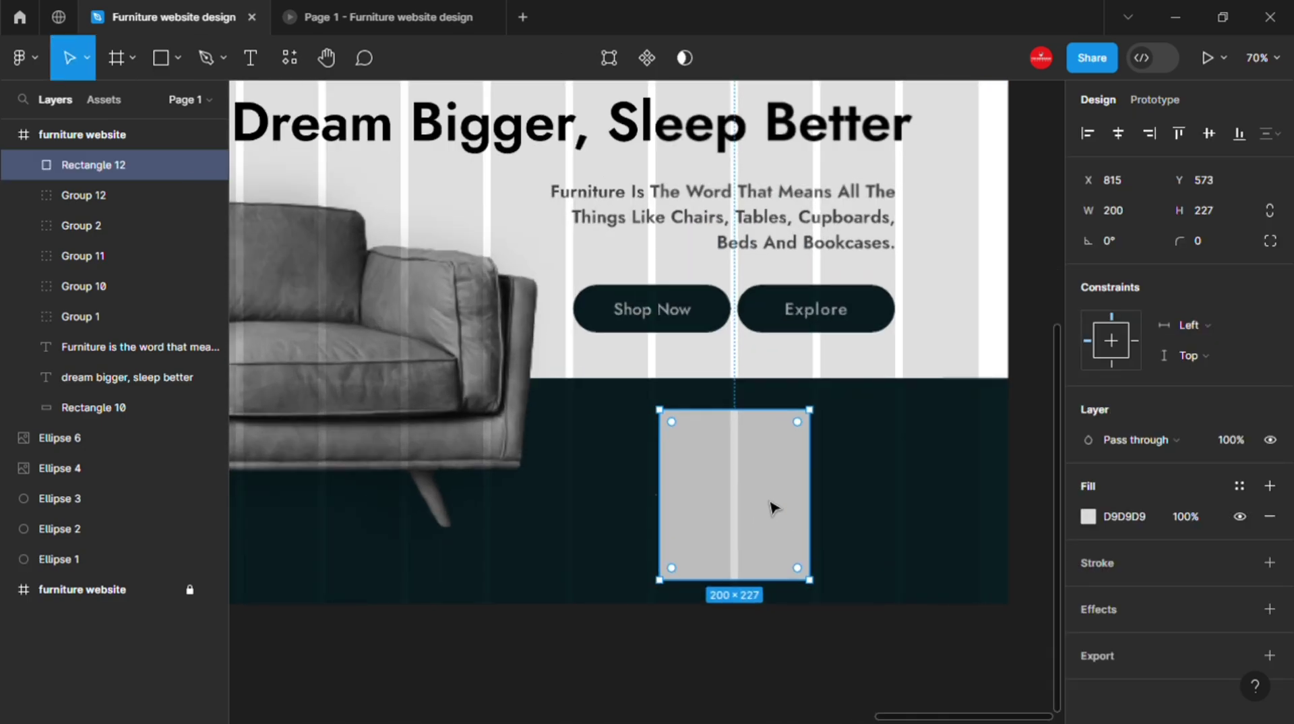
{"action": "scroll", "coordinate": [768, 481], "scroll_direction": "down", "scroll_amount": 4}
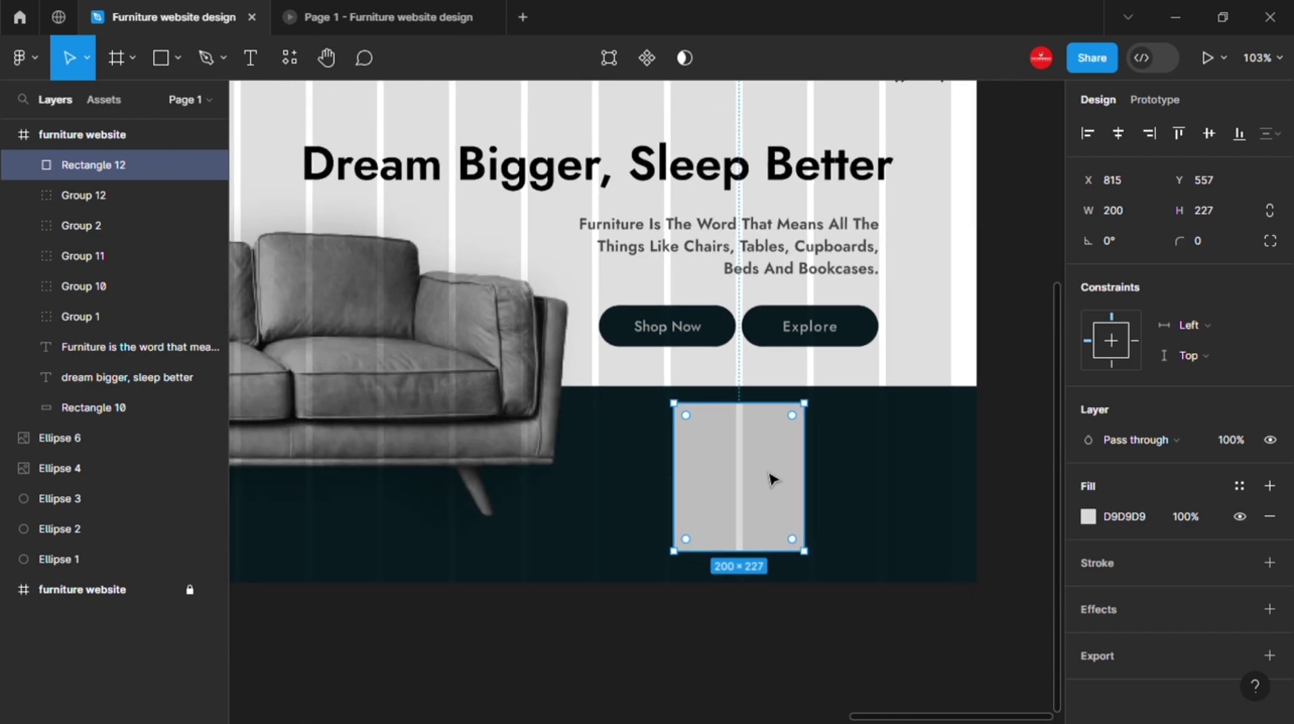
{"action": "key", "text": "i"}
{"action": "left_click", "coordinate": [904, 360]}
{"action": "scroll", "coordinate": [734, 538], "scroll_direction": "up", "scroll_amount": 2}
{"action": "left_click_drag", "start_coordinate": [752, 550], "coordinate": [753, 541]}
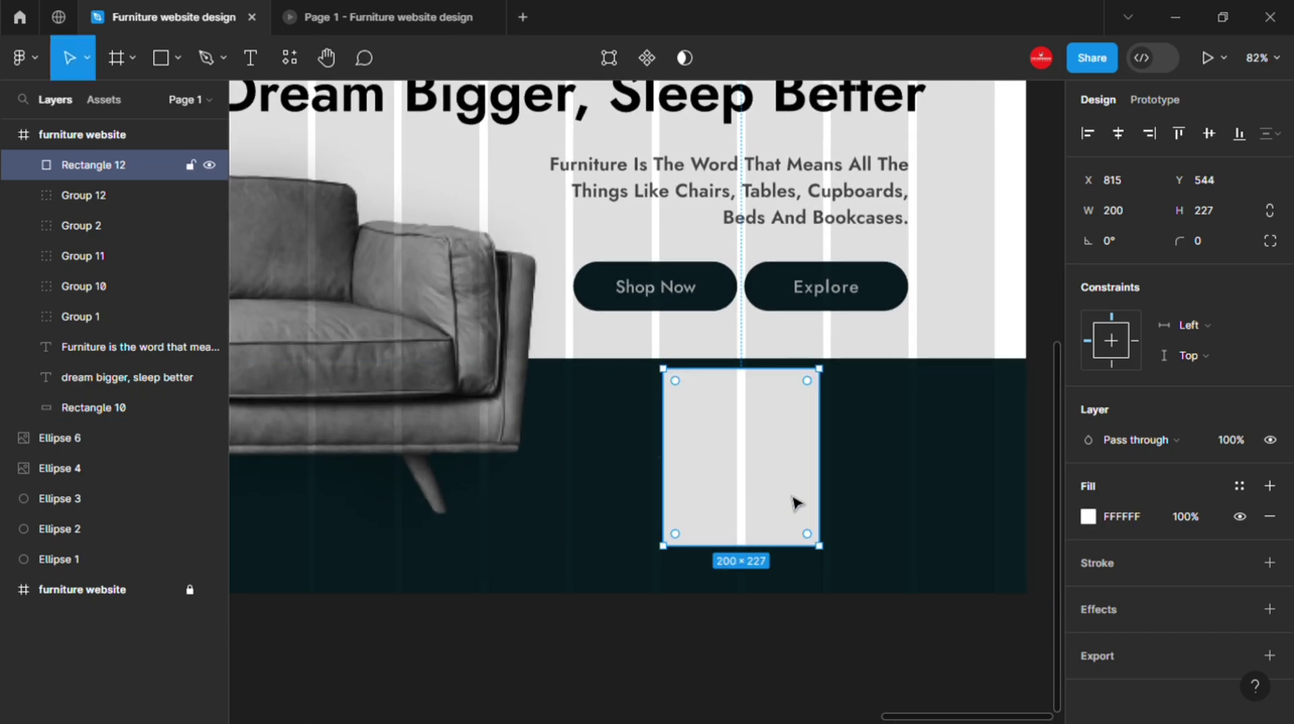
{"action": "left_click_drag", "start_coordinate": [827, 488], "coordinate": [829, 483]}
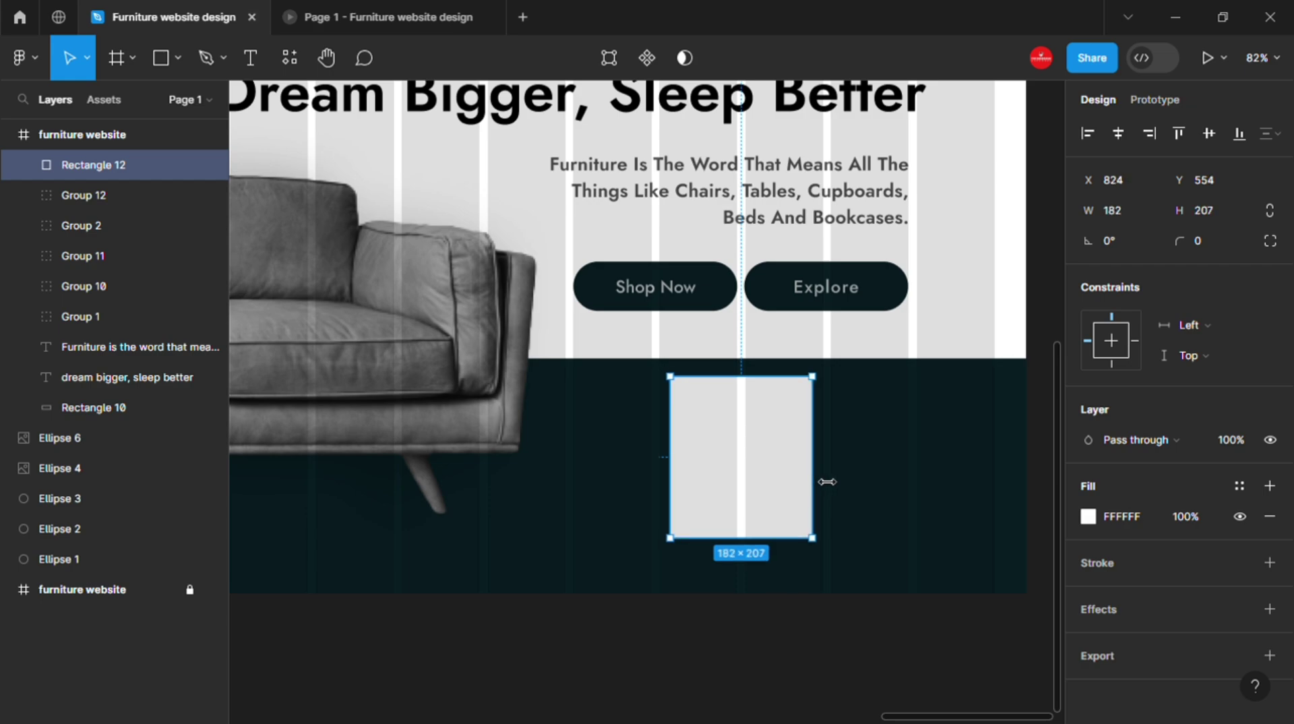
- Cut the beige chair image circle and reselect the white card
{"action": "scroll", "coordinate": [731, 491], "scroll_direction": "down", "scroll_amount": 1}
{"action": "scroll", "coordinate": [730, 492], "scroll_direction": "down", "scroll_amount": 4}
{"action": "scroll", "coordinate": [642, 333], "scroll_direction": "left", "scroll_amount": 5}
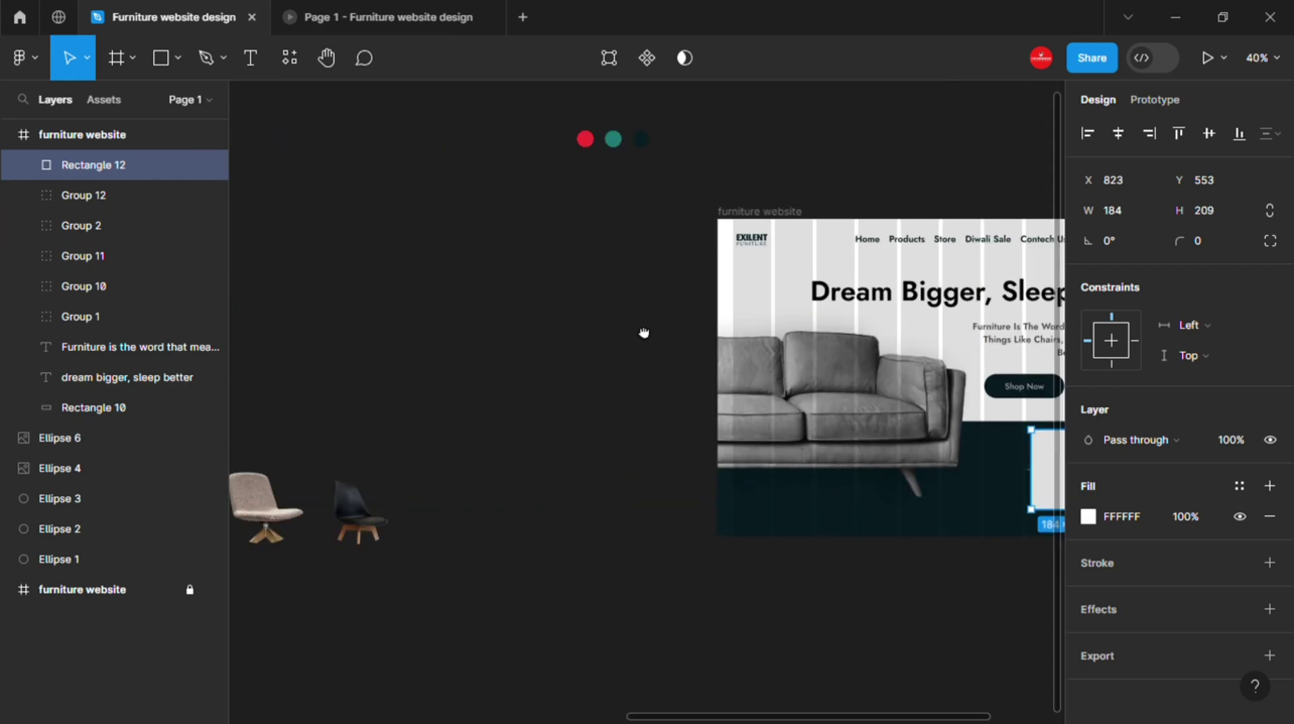
{"action": "scroll", "coordinate": [471, 405], "scroll_direction": "down", "scroll_amount": 1}
{"action": "left_click", "coordinate": [323, 478]}
{"action": "key", "text": "ctrl+x"}
{"action": "scroll", "coordinate": [728, 434], "scroll_direction": "right", "scroll_amount": 5}
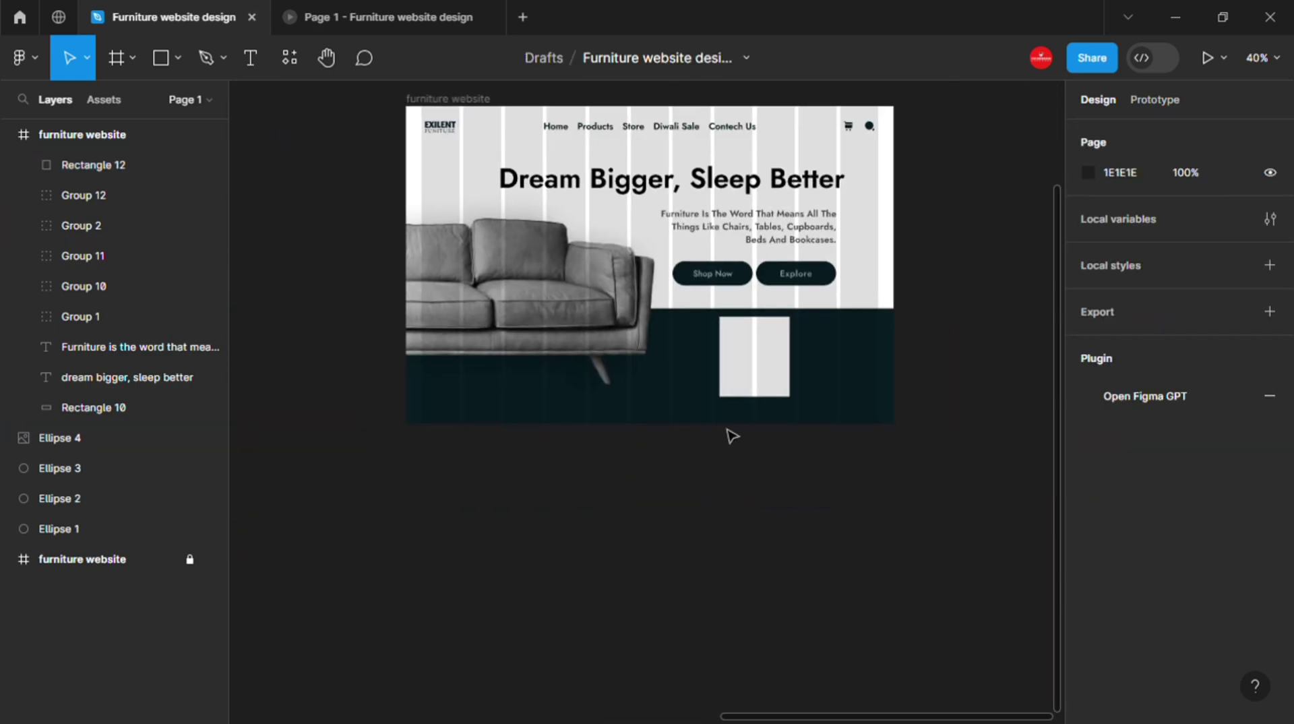
{"action": "left_click", "coordinate": [763, 370]}
- Paste the chair image and position it beside the white card
{"action": "key", "text": "ctrl+v"}
{"action": "scroll", "coordinate": [762, 371], "scroll_direction": "up", "scroll_amount": 2}
{"action": "scroll", "coordinate": [683, 394], "scroll_direction": "up", "scroll_amount": 3}
{"action": "left_click_drag", "start_coordinate": [682, 394], "coordinate": [801, 349]}
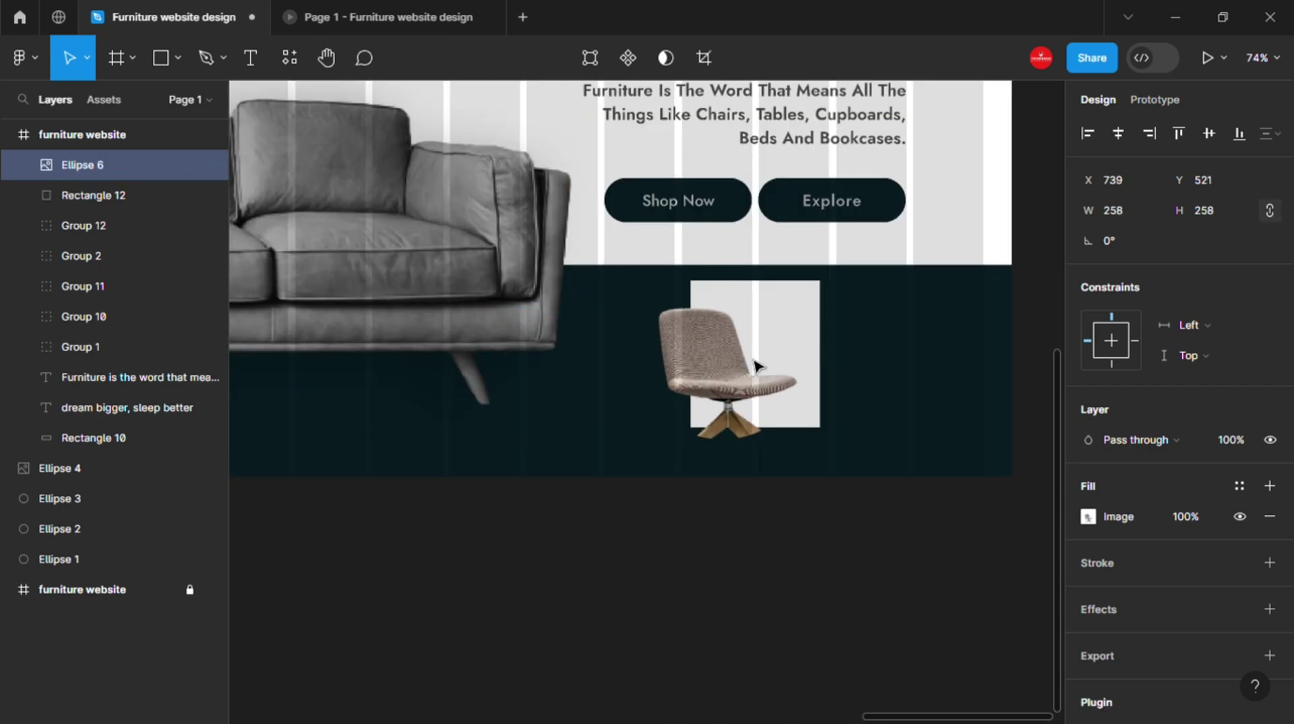
{"action": "left_click_drag", "start_coordinate": [604, 421], "coordinate": [807, 328]}
- Replace the white card rectangle with a white-filled 199×218 frame, Frame 3
{"action": "left_click", "coordinate": [807, 328]}
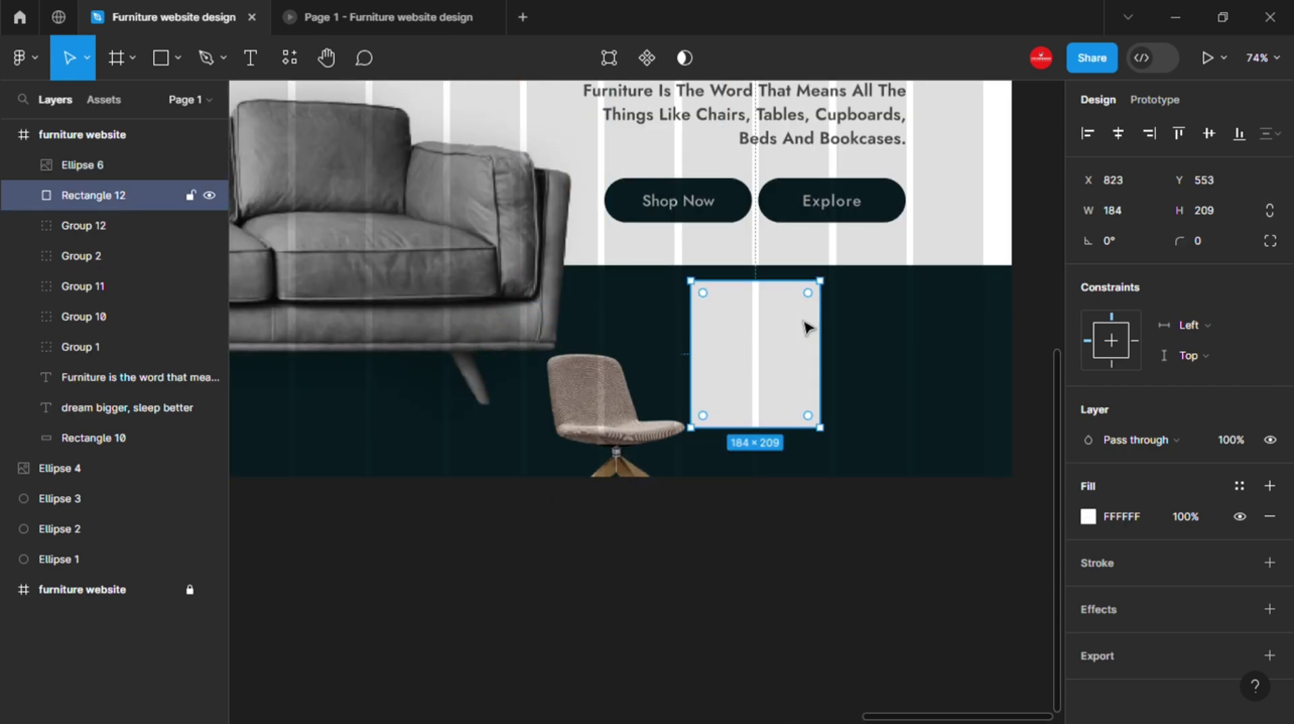
{"action": "key", "text": "Delete"}
{"action": "key", "text": "f"}
{"action": "left_click_drag", "start_coordinate": [681, 282], "coordinate": [824, 436]}
{"action": "scroll", "coordinate": [776, 378], "scroll_direction": "up", "scroll_amount": 3}
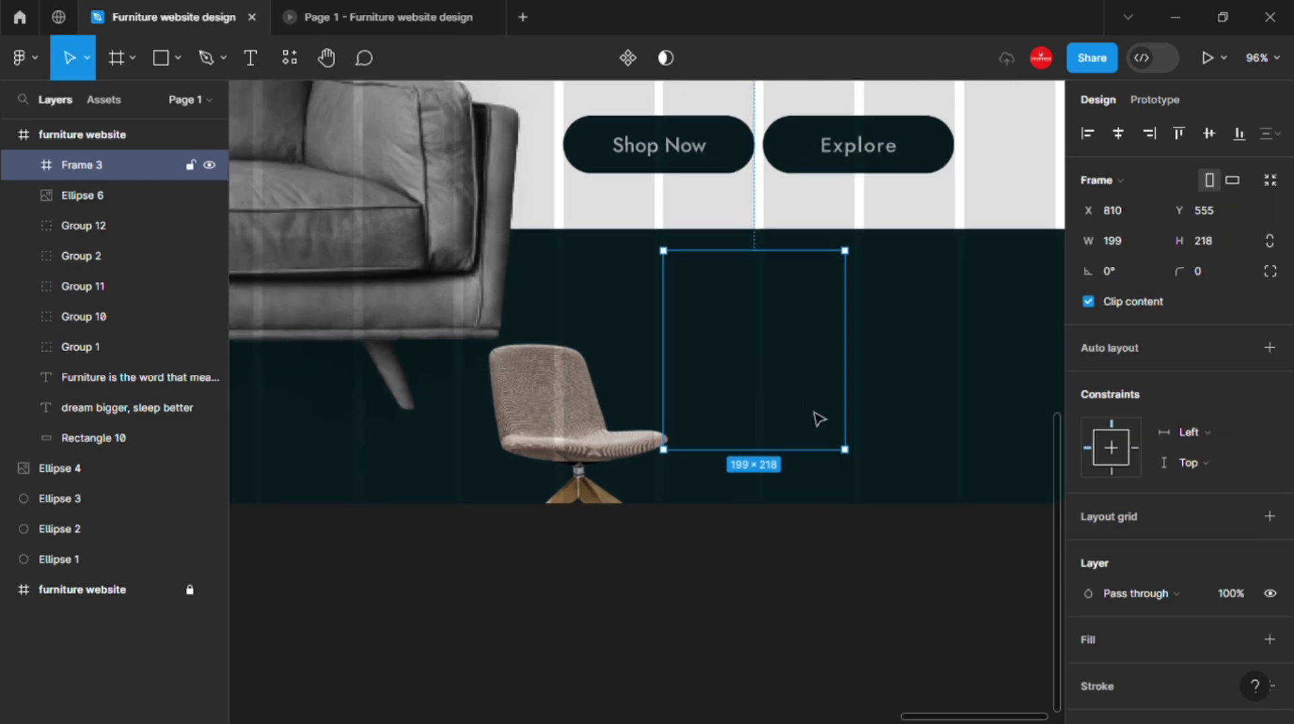
{"action": "left_click", "coordinate": [1270, 639]}
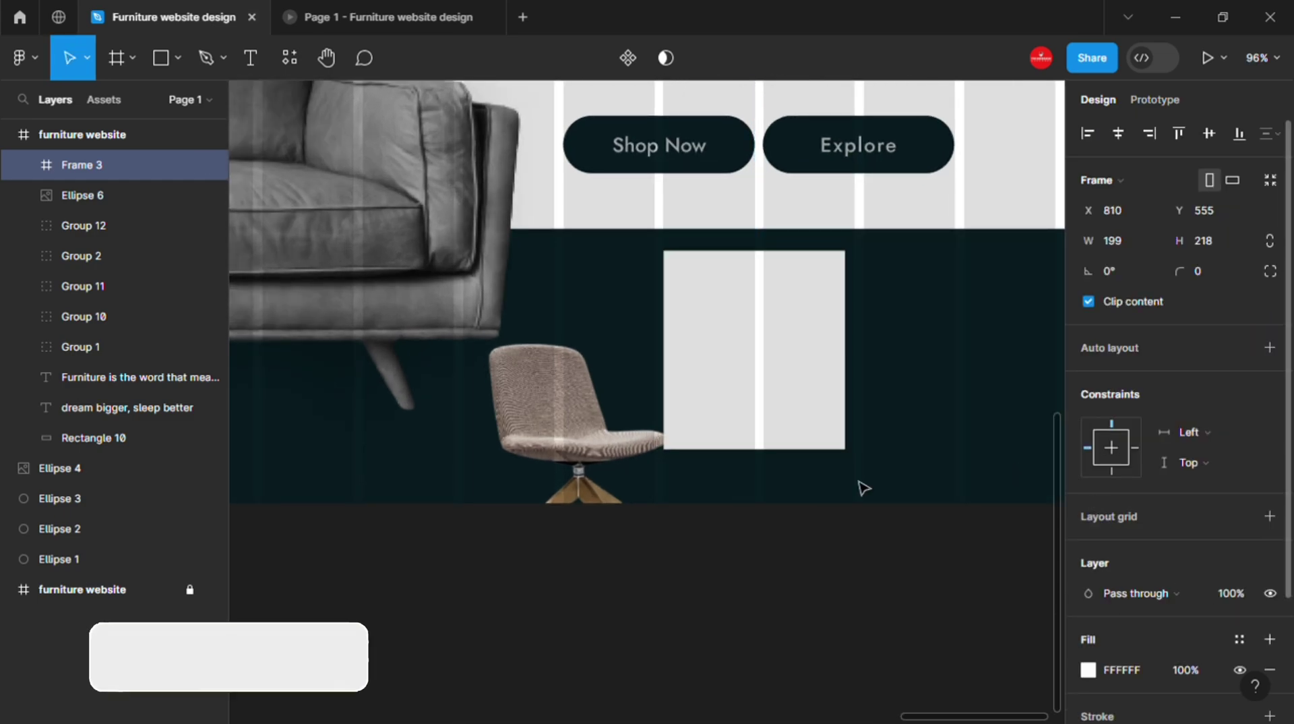
{"action": "scroll", "coordinate": [791, 404], "scroll_direction": "up", "scroll_amount": 3}
{"action": "left_click_drag", "start_coordinate": [801, 387], "coordinate": [799, 379]}
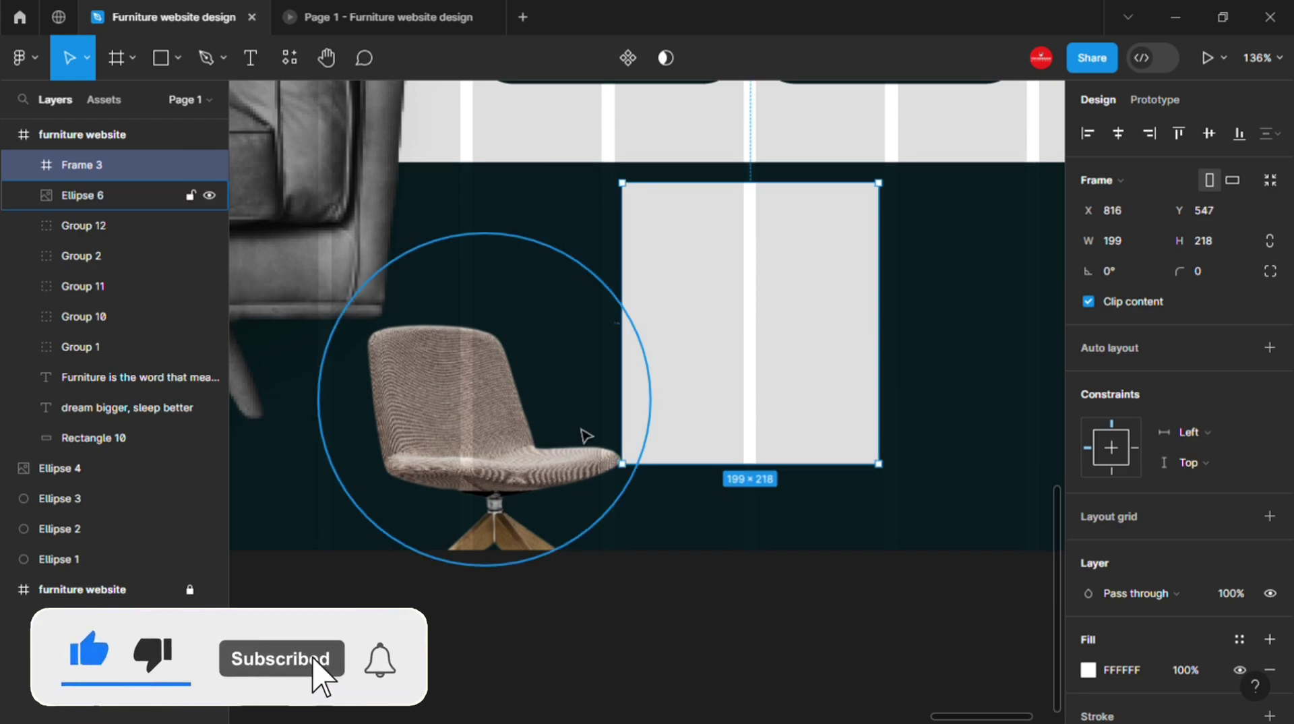
- Nest the chair ellipse inside Frame 3 at 222×222 and adjust its crop
{"action": "mouse_move", "coordinate": [583, 439]}
{"action": "left_mouse_down"}
{"action": "mouse_move", "coordinate": [751, 364]}
{"action": "mouse_move", "coordinate": [789, 376]}
{"action": "left_mouse_up"}
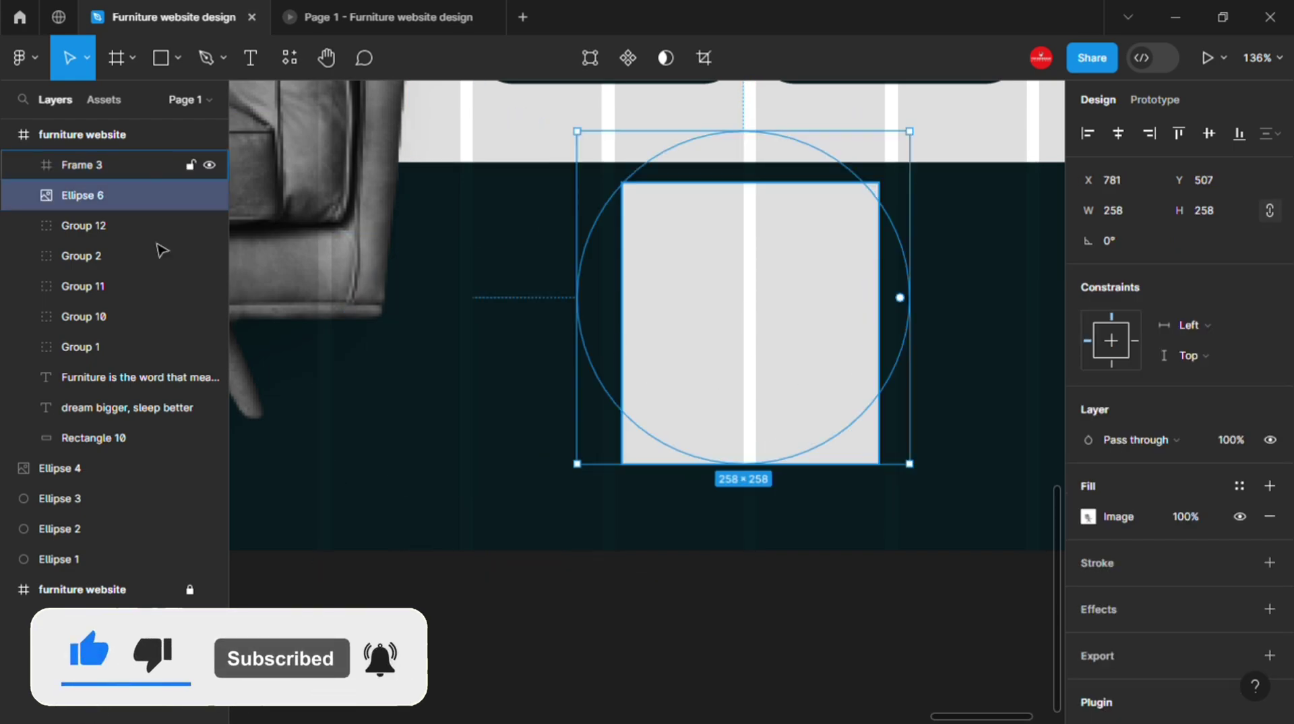
{"action": "left_click_drag", "start_coordinate": [102, 196], "coordinate": [135, 189]}
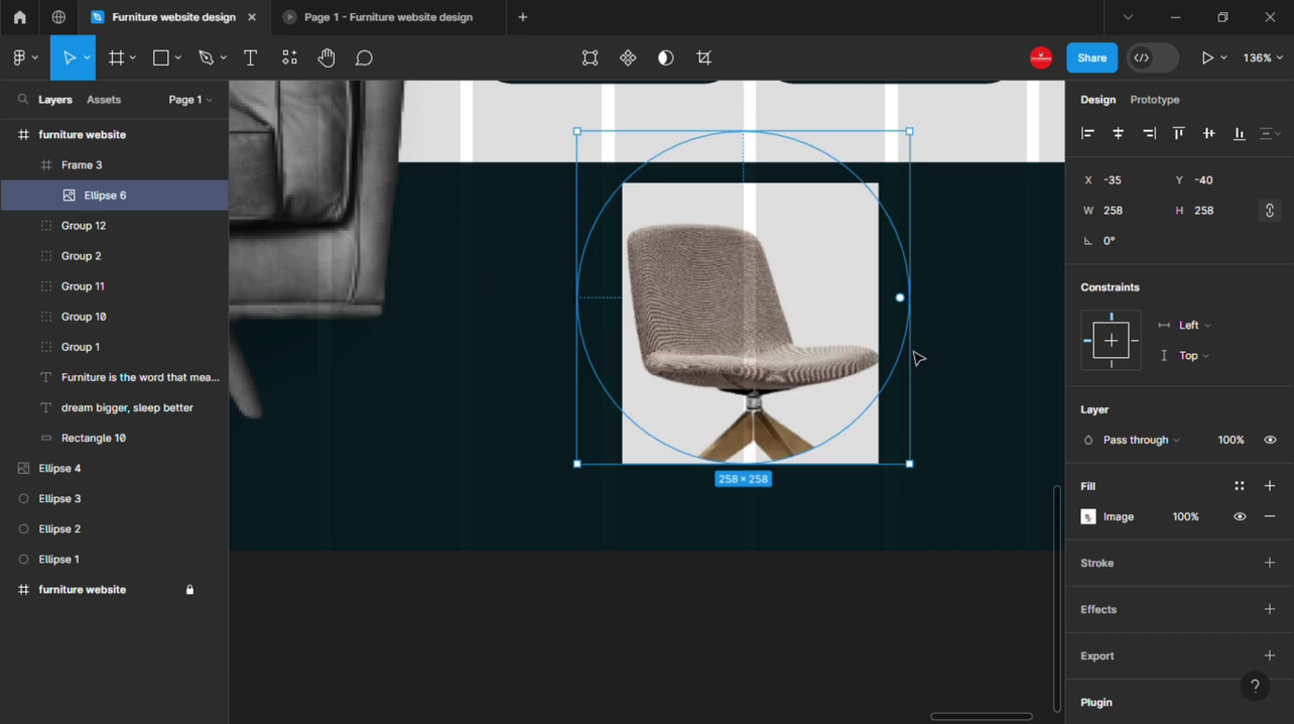
{"action": "left_click_drag", "start_coordinate": [916, 358], "coordinate": [901, 353]}
{"action": "left_click_drag", "start_coordinate": [809, 383], "coordinate": [815, 408]}
{"action": "key", "text": "Escape"}
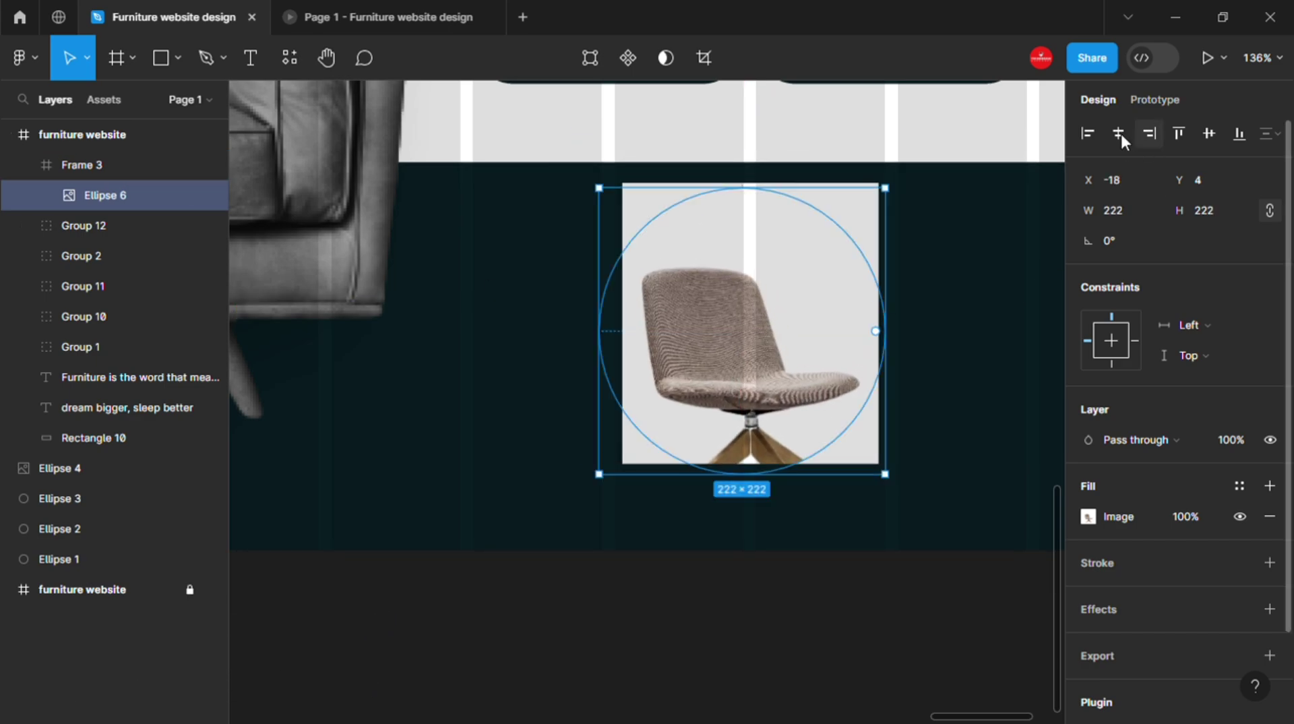
{"action": "left_click", "coordinate": [645, 539]}
- Draw a 199×36 rectangle bar under the chair card, aligned to its edges
{"action": "key", "text": "r"}
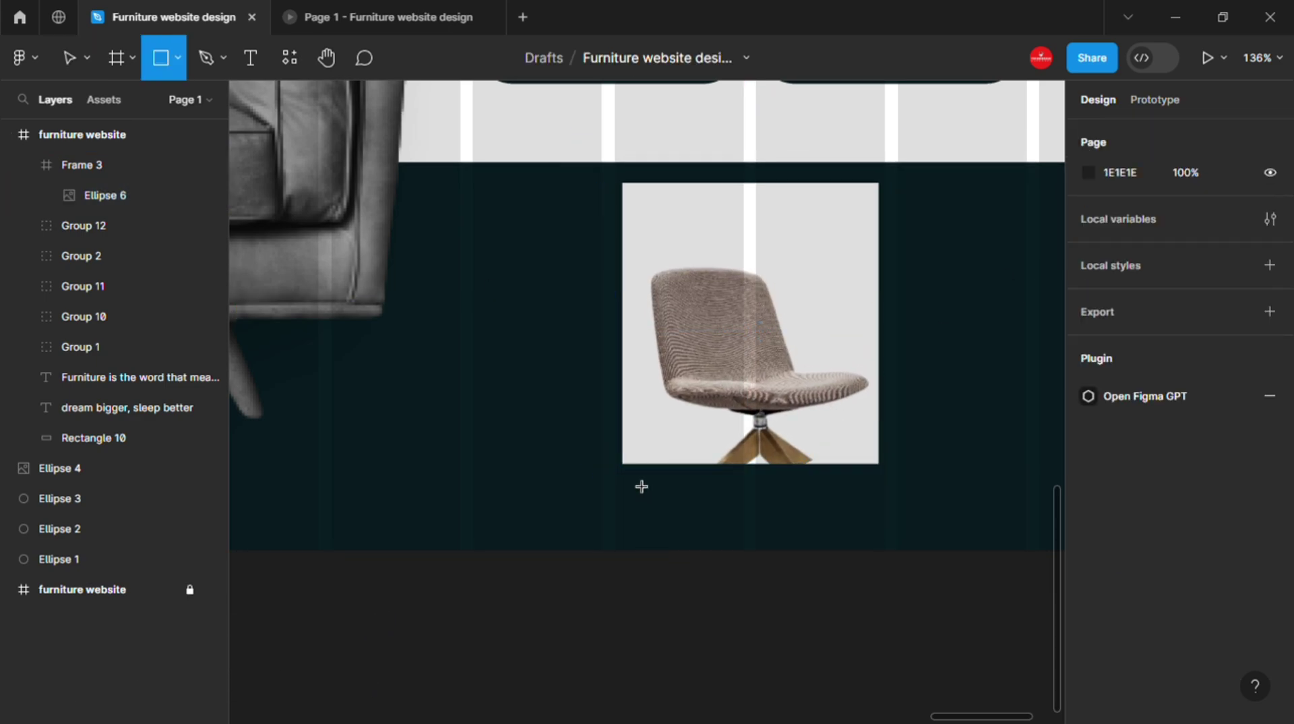
{"action": "left_click_drag", "start_coordinate": [625, 467], "coordinate": [879, 514]}
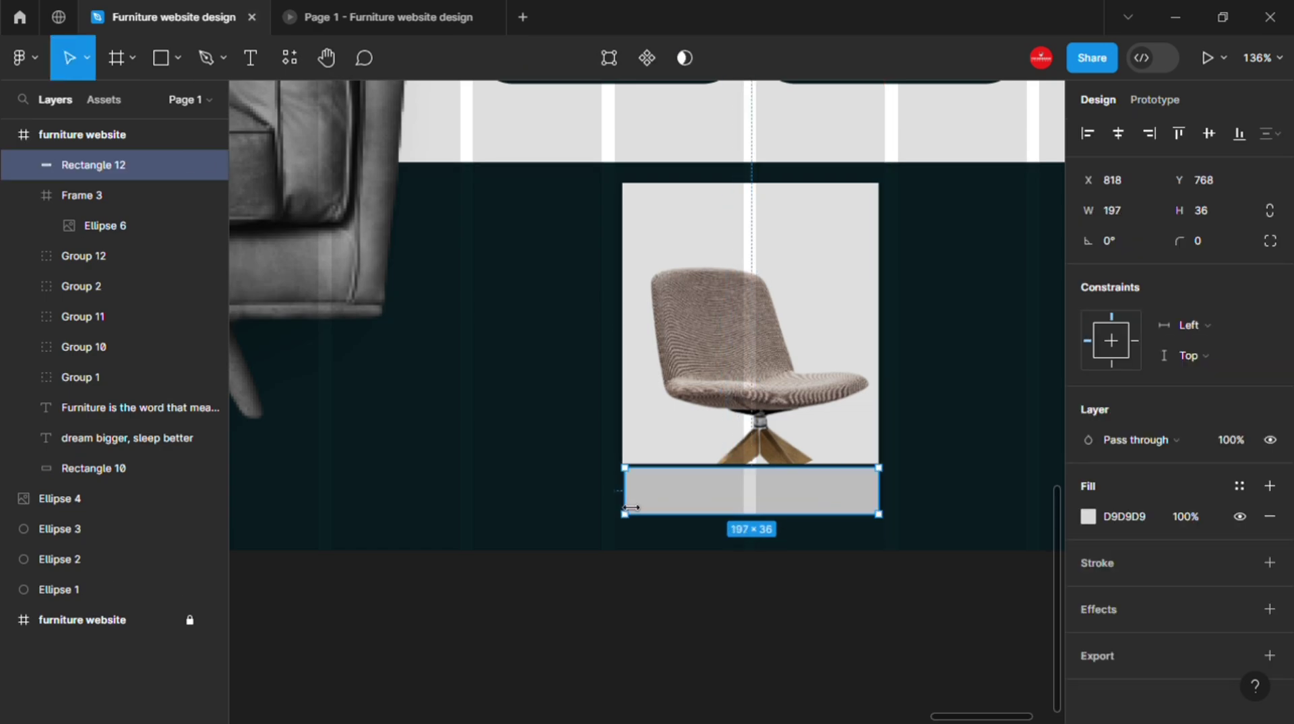
{"action": "left_click_drag", "start_coordinate": [625, 509], "coordinate": [622, 509]}
{"action": "left_click_drag", "start_coordinate": [742, 510], "coordinate": [741, 510]}
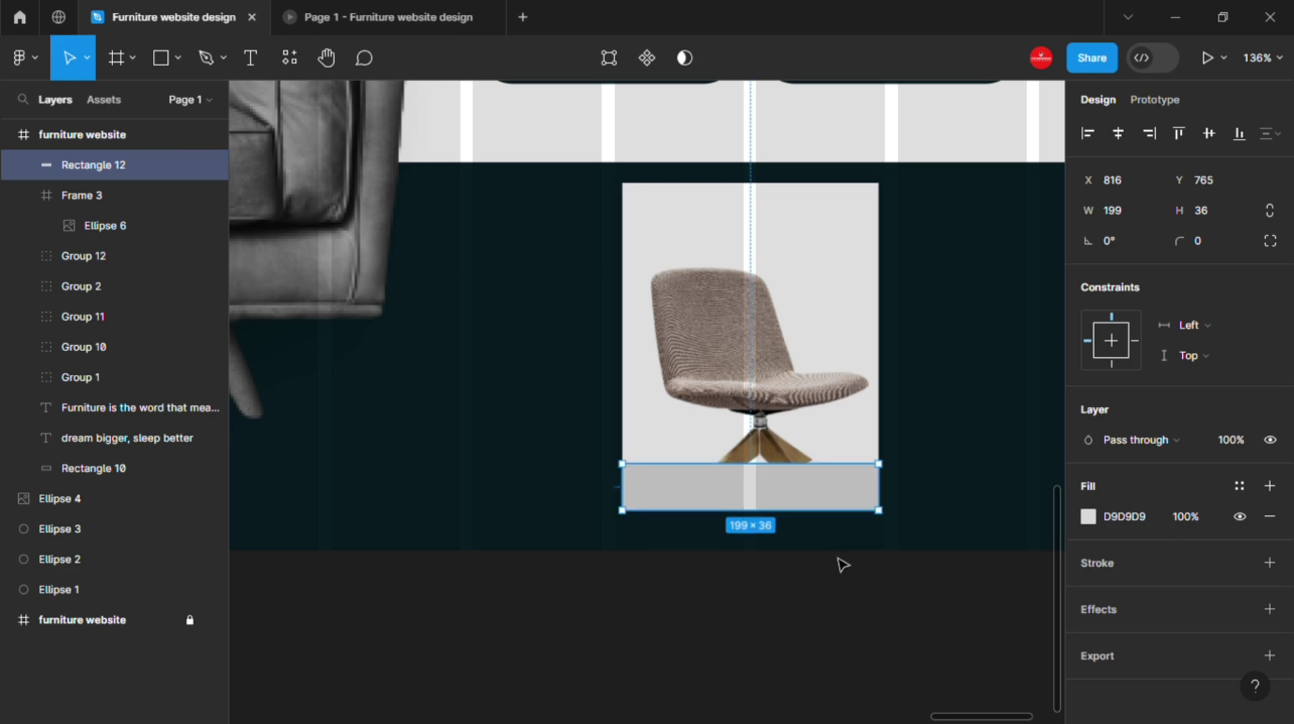
{"action": "scroll", "coordinate": [803, 554], "scroll_direction": "down", "scroll_amount": 3}
{"action": "scroll", "coordinate": [803, 554], "scroll_direction": "down", "scroll_amount": 2}
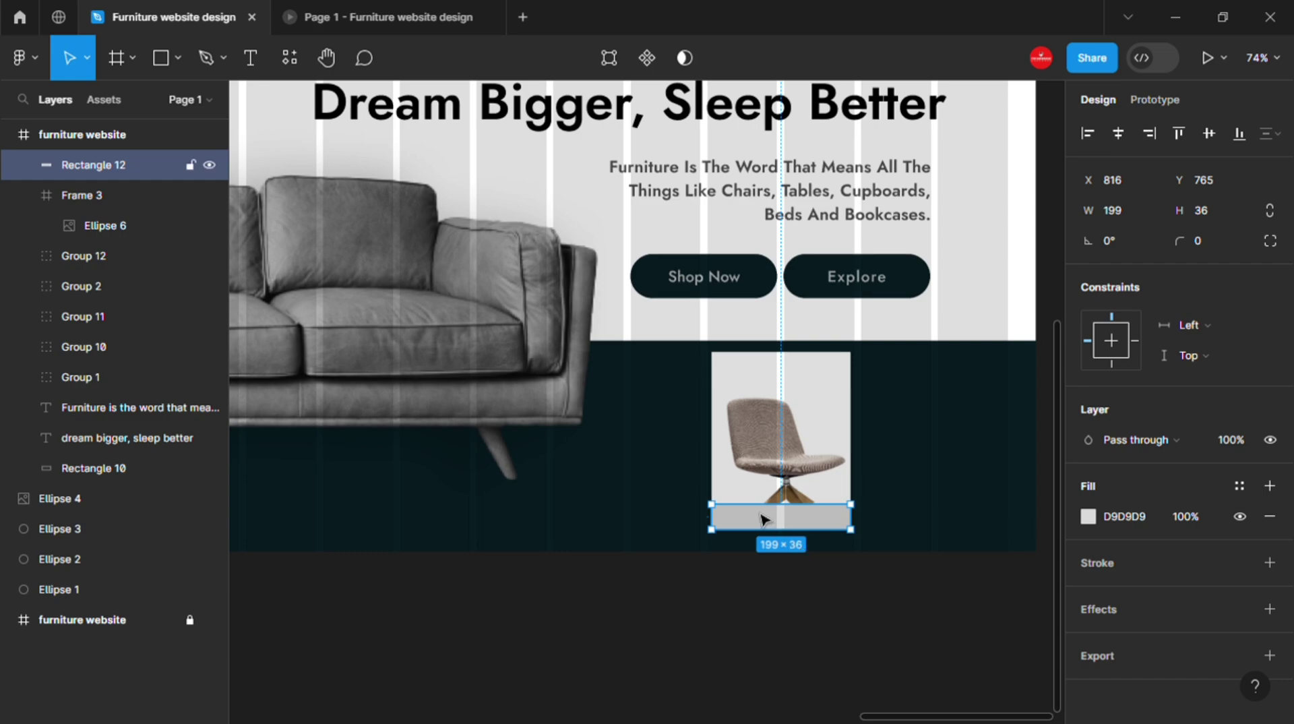
- Fill the bar black (000000) after briefly trying teal 1D7873
{"action": "left_click", "coordinate": [1088, 517]}
{"action": "left_click_drag", "start_coordinate": [957, 456], "coordinate": [788, 531]}
{"action": "left_click", "coordinate": [865, 497]}
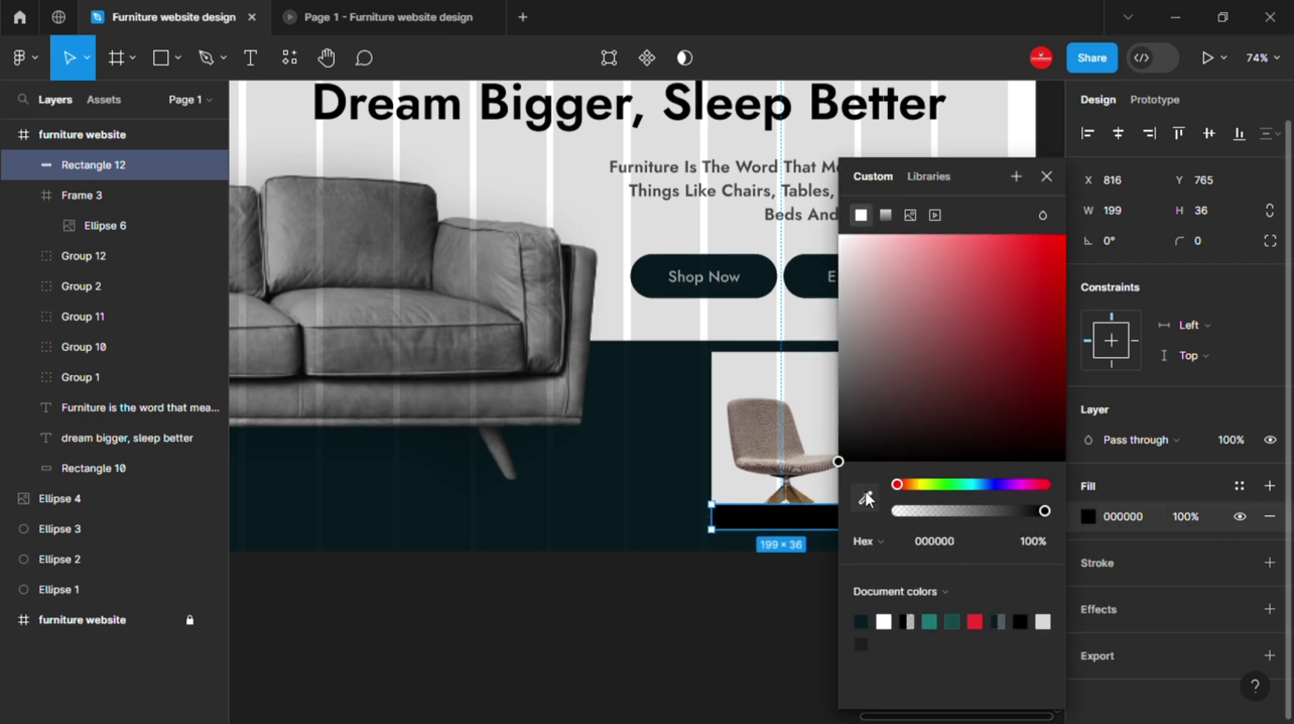
{"action": "left_click", "coordinate": [869, 645]}
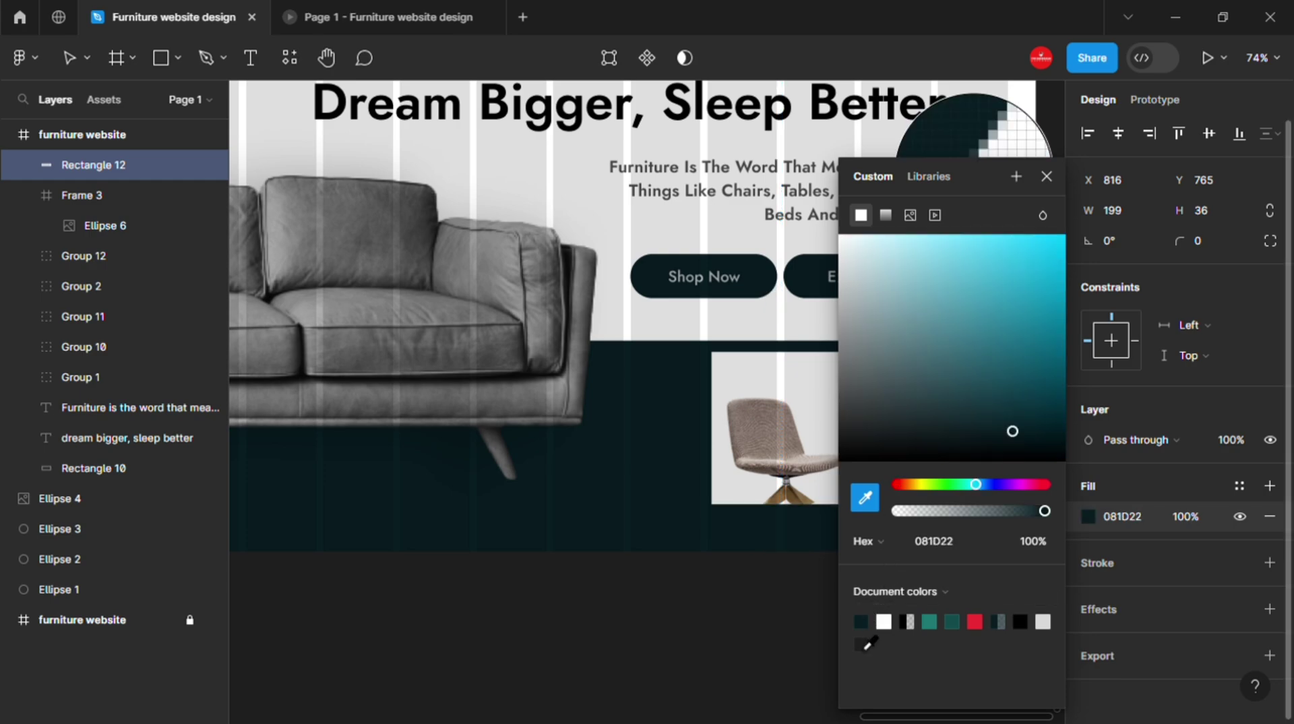
{"action": "left_click", "coordinate": [935, 620]}
{"action": "left_click", "coordinate": [1048, 177]}
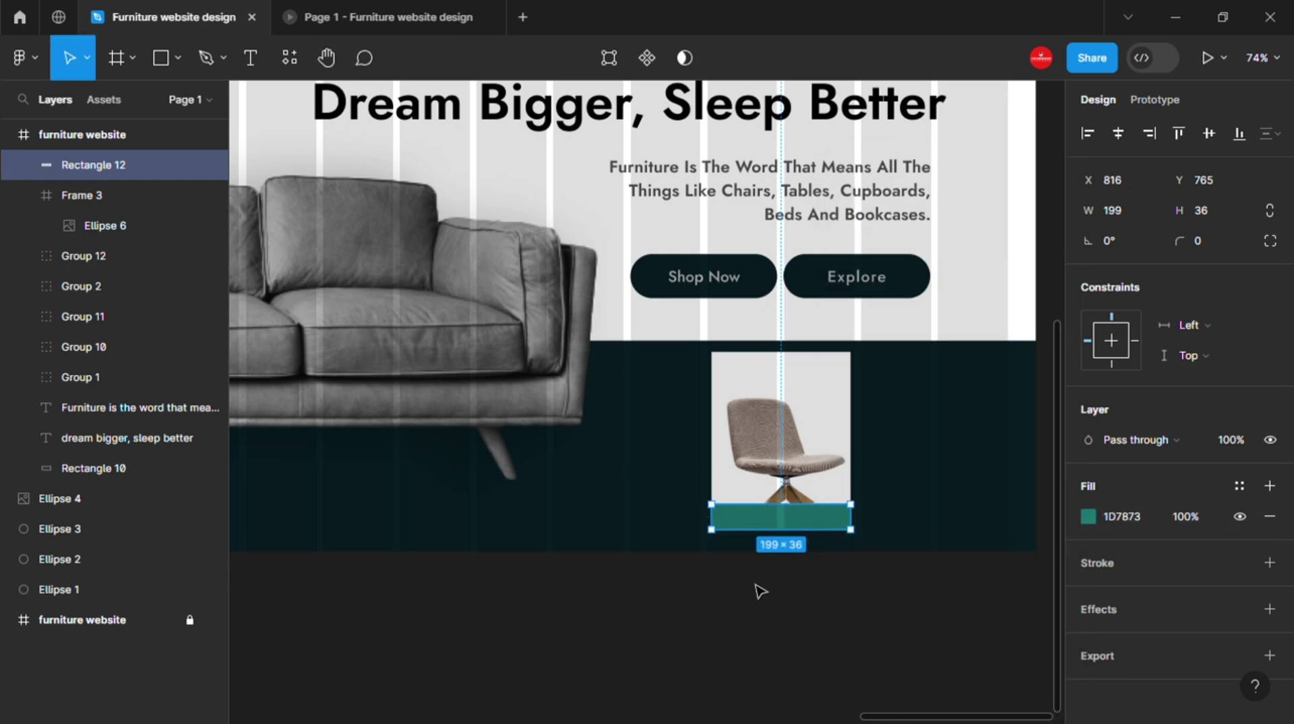
{"action": "scroll", "coordinate": [761, 592], "scroll_direction": "up", "scroll_amount": 2}
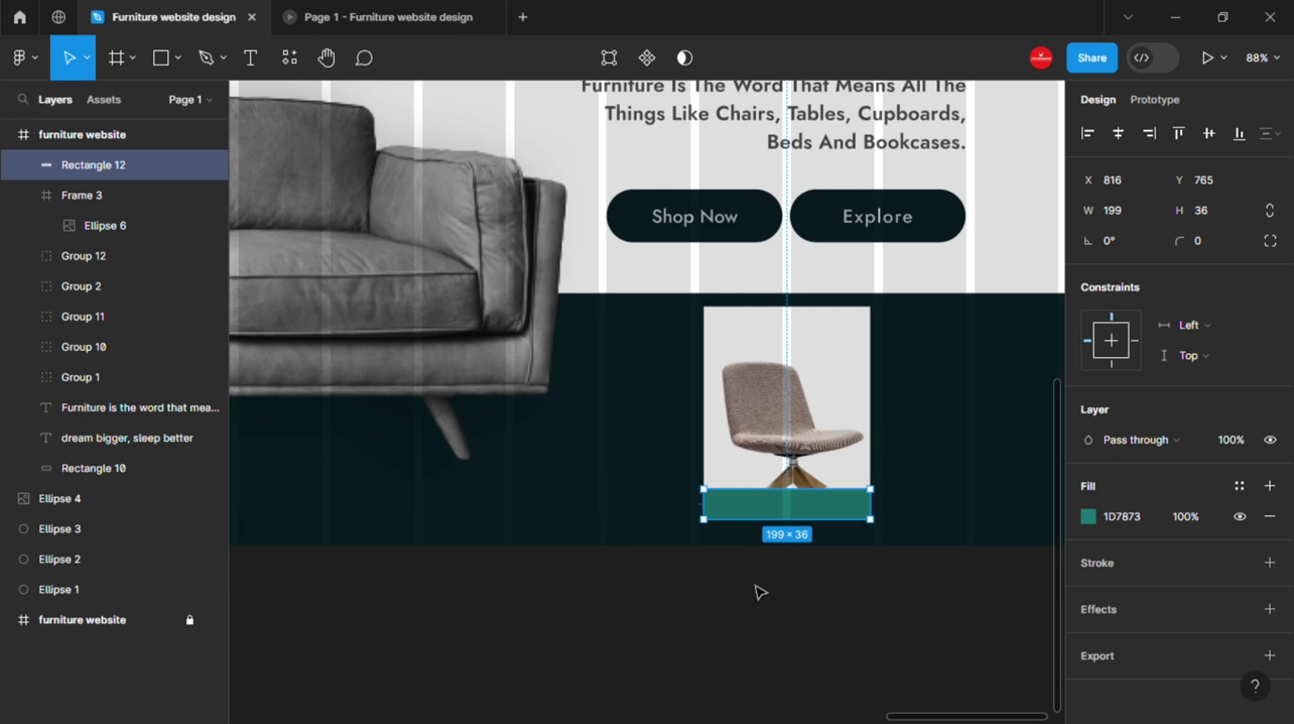
{"action": "left_click", "coordinate": [1088, 516]}
{"action": "left_click_drag", "start_coordinate": [913, 393], "coordinate": [802, 538]}
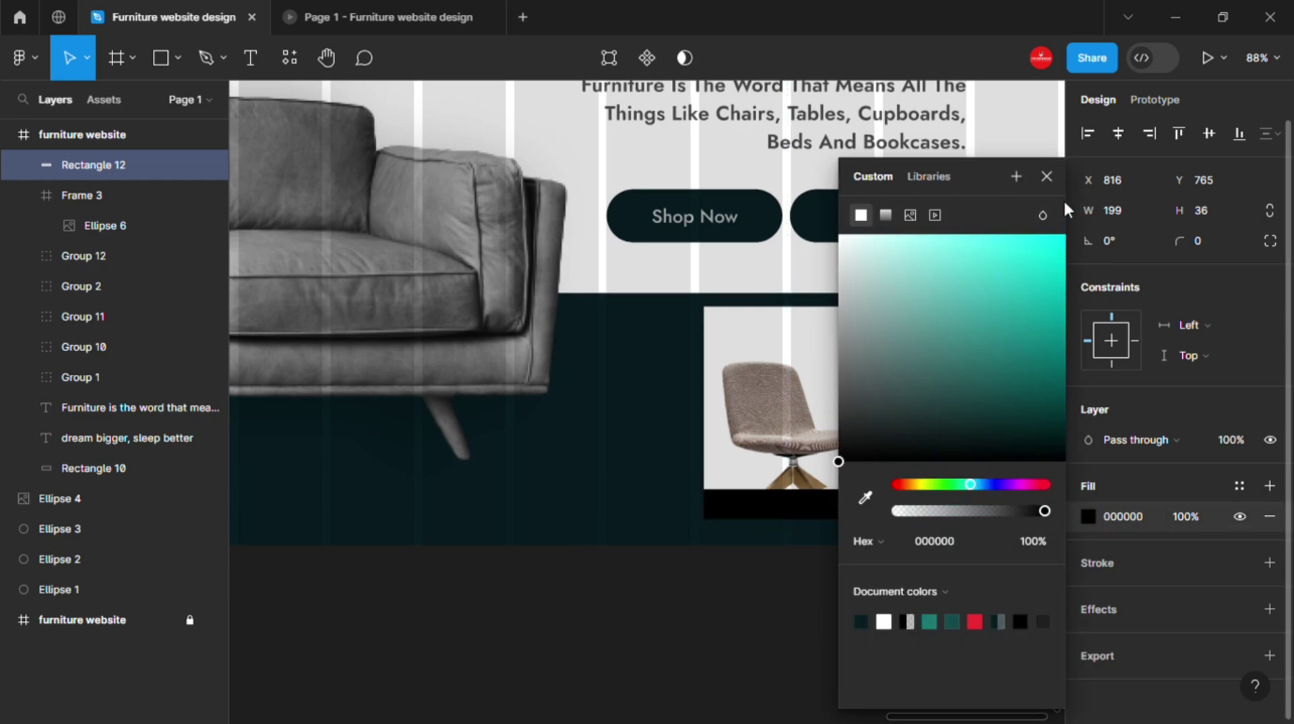
{"action": "key", "text": "Escape"}
- Duplicate the description text as a left-aligned 'Bedroom Chair' label under the chair
{"action": "mouse_move", "coordinate": [832, 197]}
{"action": "left_mouse_down"}
{"action": "mouse_move", "coordinate": [752, 602]}
{"action": "mouse_move", "coordinate": [645, 521]}
{"action": "left_mouse_up"}
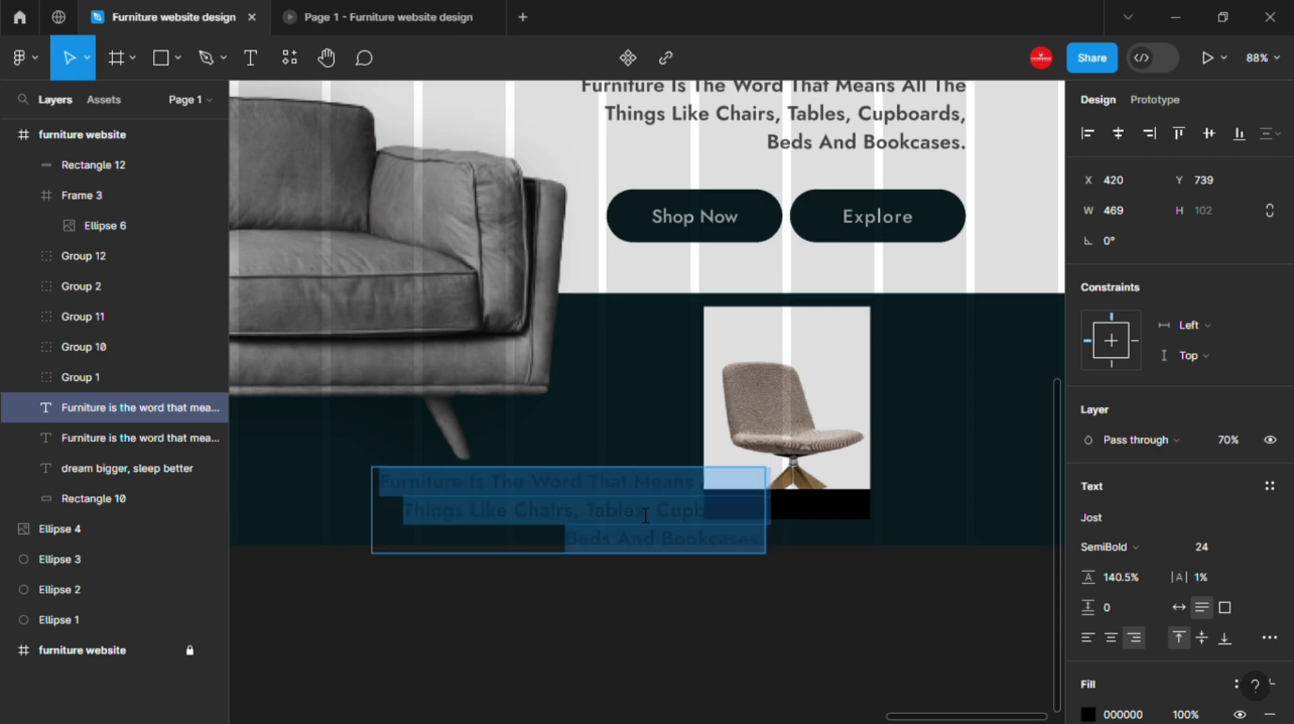
{"action": "type", "text": "badroom chair"}
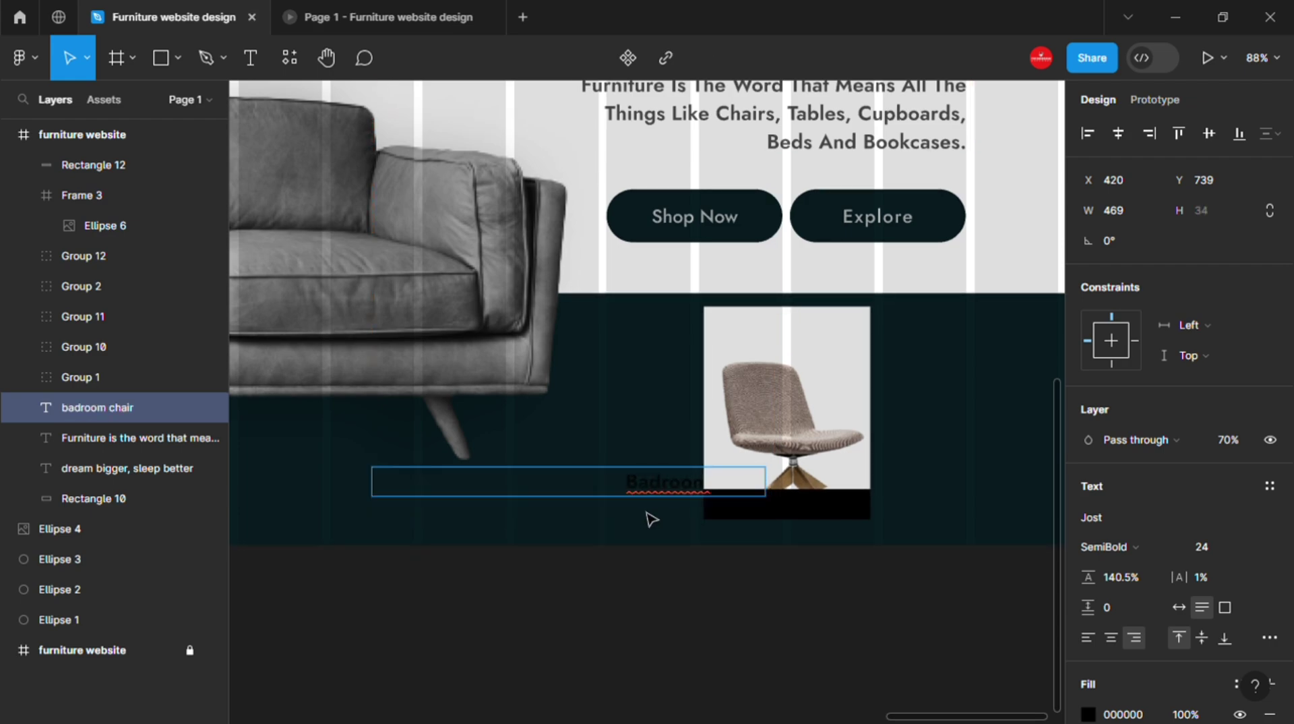
{"action": "left_click", "coordinate": [1088, 637]}
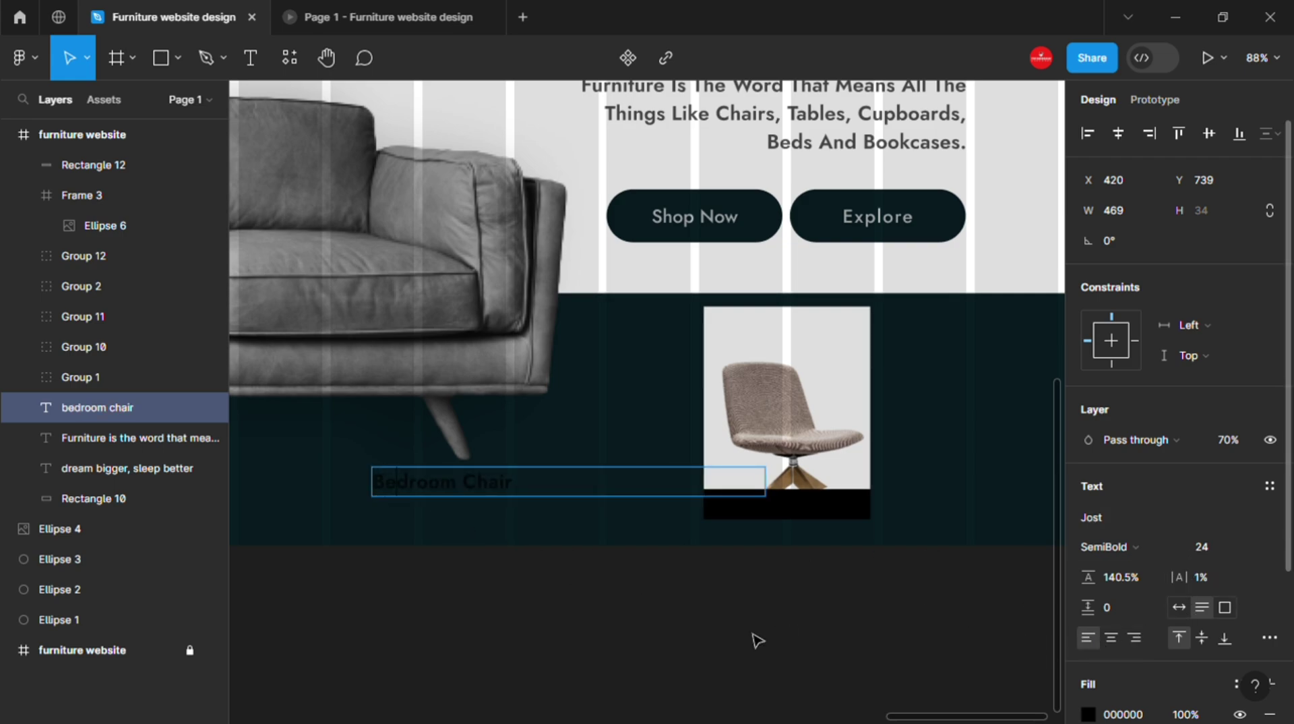
{"action": "key", "text": "Escape"}
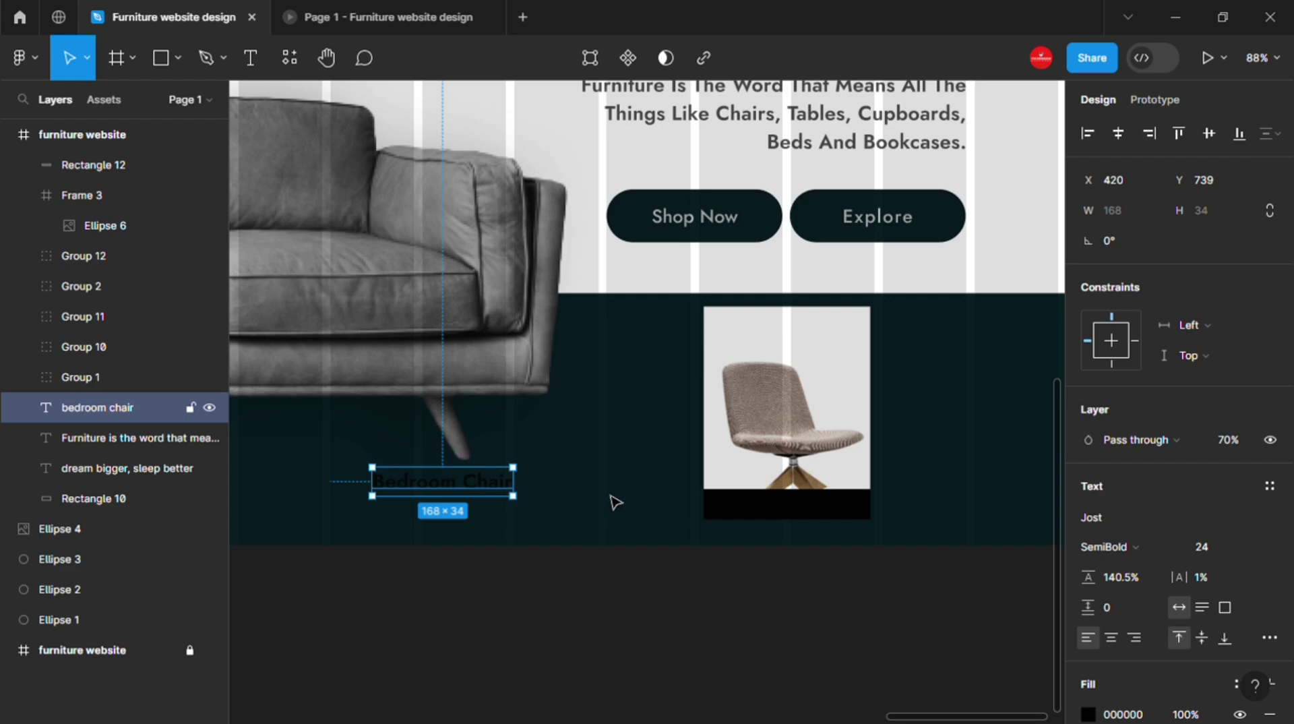
{"action": "left_click_drag", "start_coordinate": [482, 491], "coordinate": [786, 519]}
- Make the label text white FFFFFF and bring it in front of the bar
{"action": "scroll", "coordinate": [775, 512], "scroll_direction": "up", "scroll_amount": 2}
{"action": "left_click", "coordinate": [1088, 715]}
{"action": "left_click", "coordinate": [919, 349]}
{"action": "left_click", "coordinate": [883, 621]}
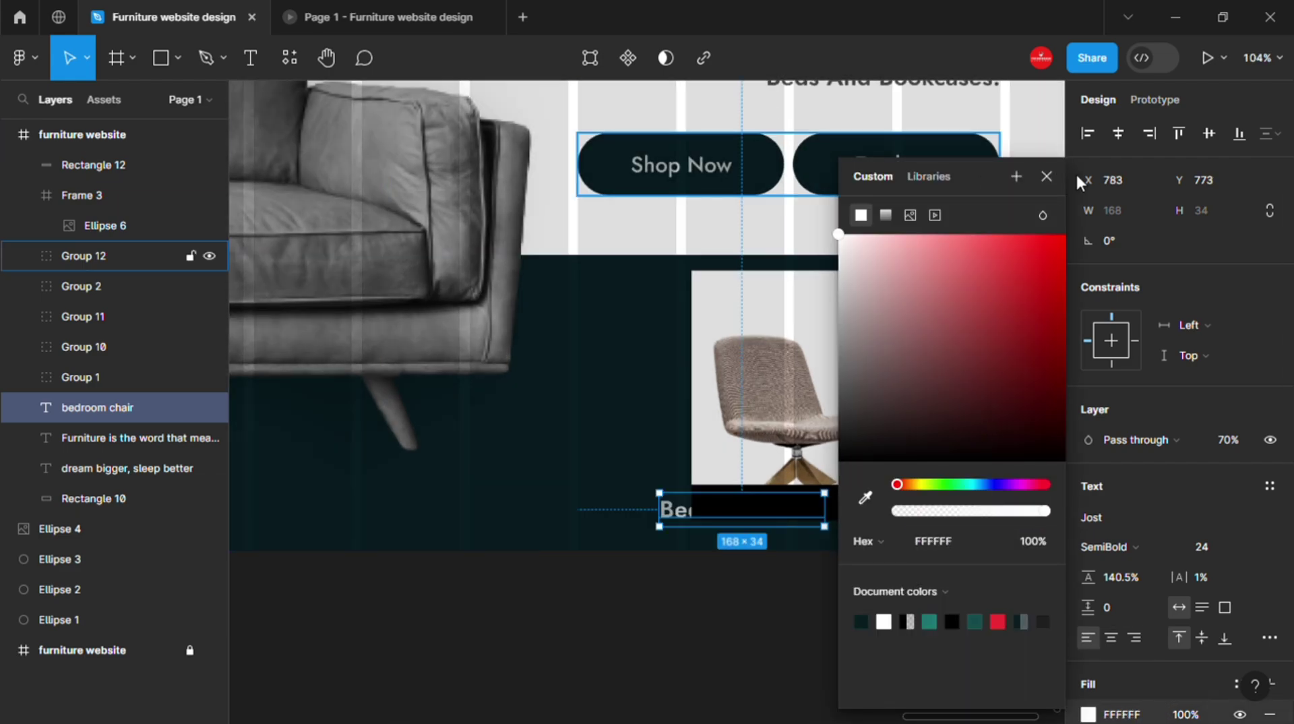
{"action": "key", "text": "Escape"}
{"action": "key", "text": "ctrl+shift+]"}
- Set the label's font size to 12 and place it on the black bar
{"action": "scroll", "coordinate": [877, 539], "scroll_direction": "up", "scroll_amount": 3}
{"action": "scroll", "coordinate": [877, 540], "scroll_direction": "up", "scroll_amount": 3}
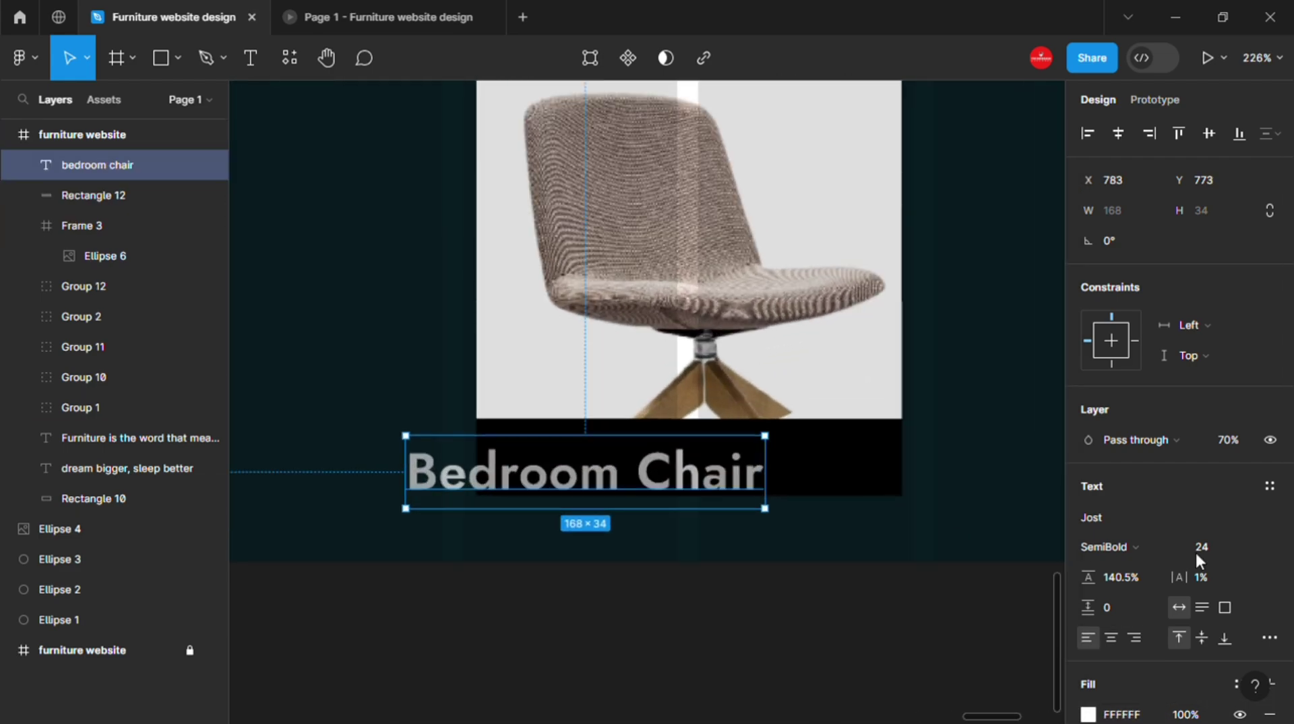
{"action": "left_click", "coordinate": [1199, 549]}
{"action": "type", "text": "1"}
{"action": "key", "text": "Return"}
{"action": "left_click", "coordinate": [577, 466]}
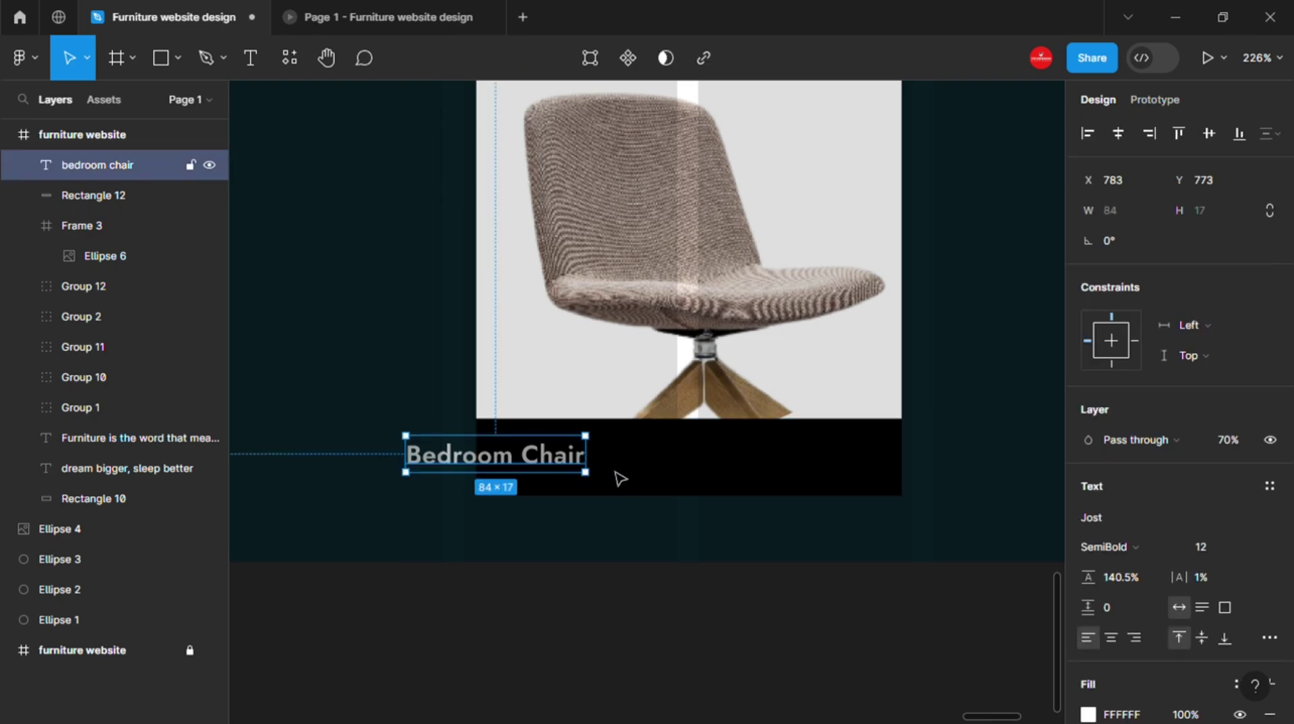
{"action": "left_click_drag", "start_coordinate": [552, 470], "coordinate": [648, 467]}
- Insert the Iconsax thumbs-up 'like' icon beside the Bedroom Chair label
{"action": "left_click", "coordinate": [651, 626]}
{"action": "key", "text": "ctrl+/"}
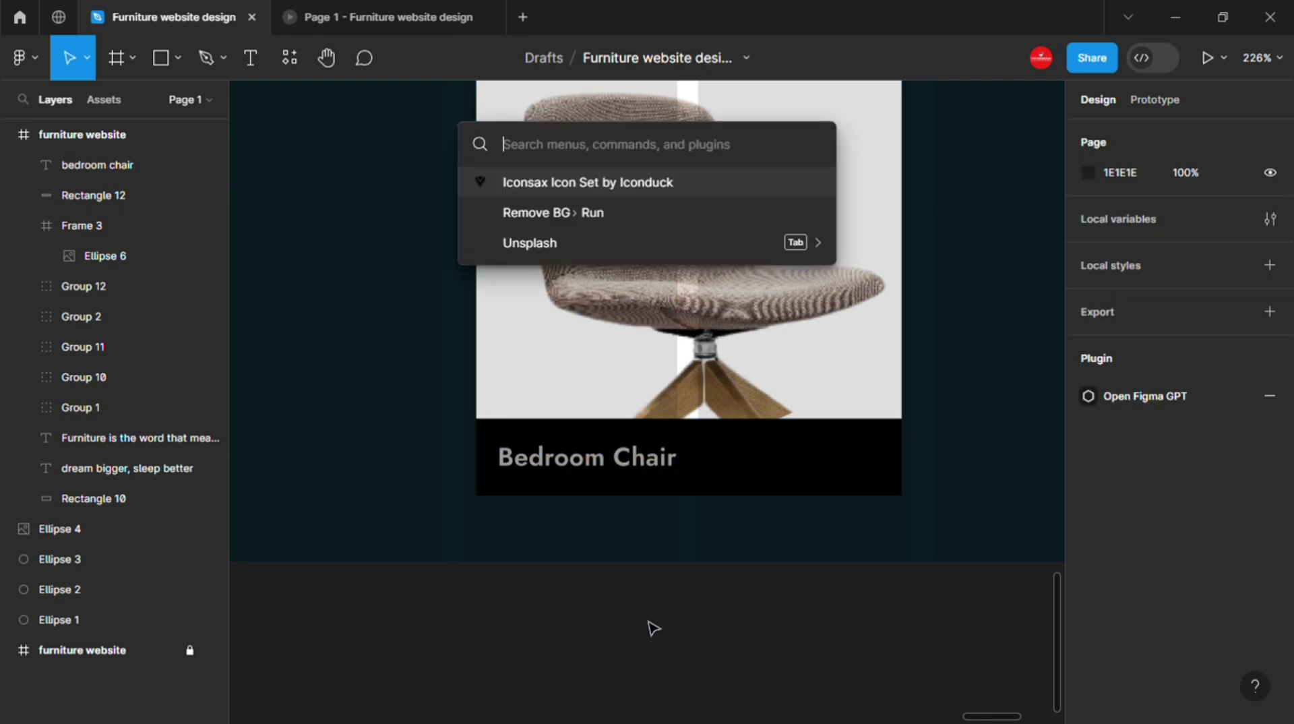
{"action": "key", "text": "Return"}
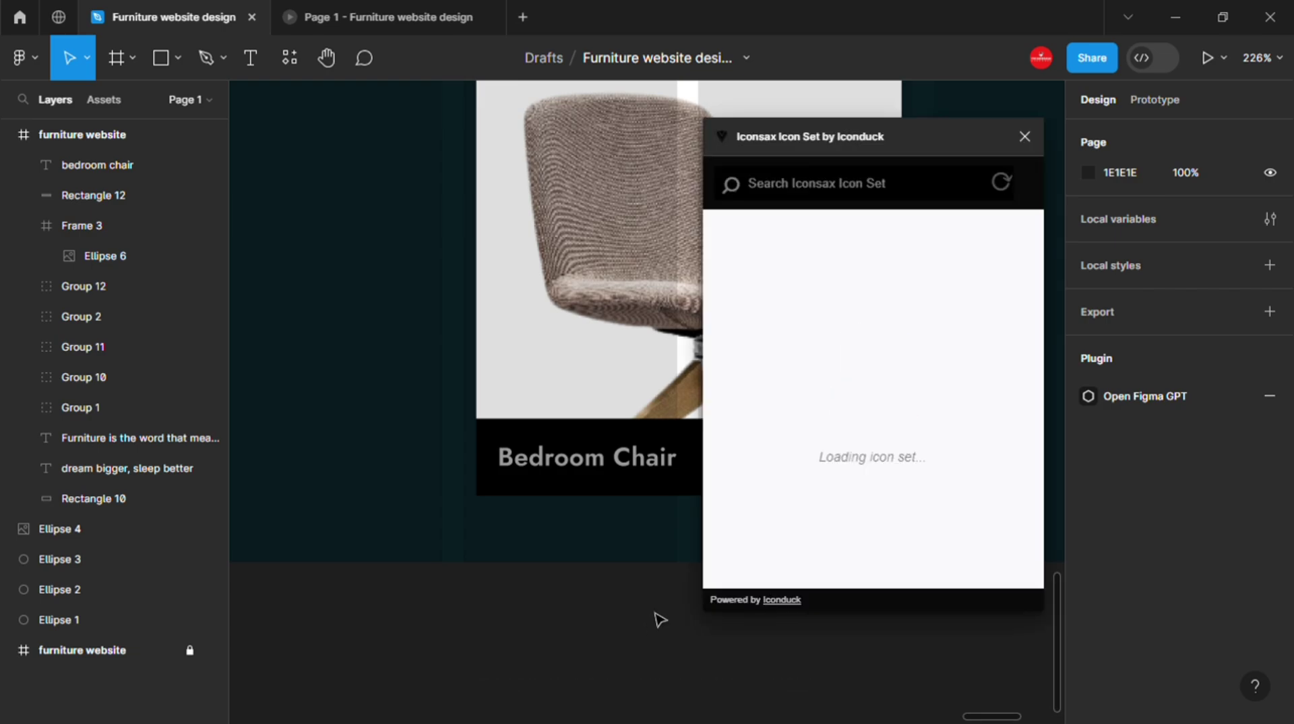
{"action": "type", "text": "like"}
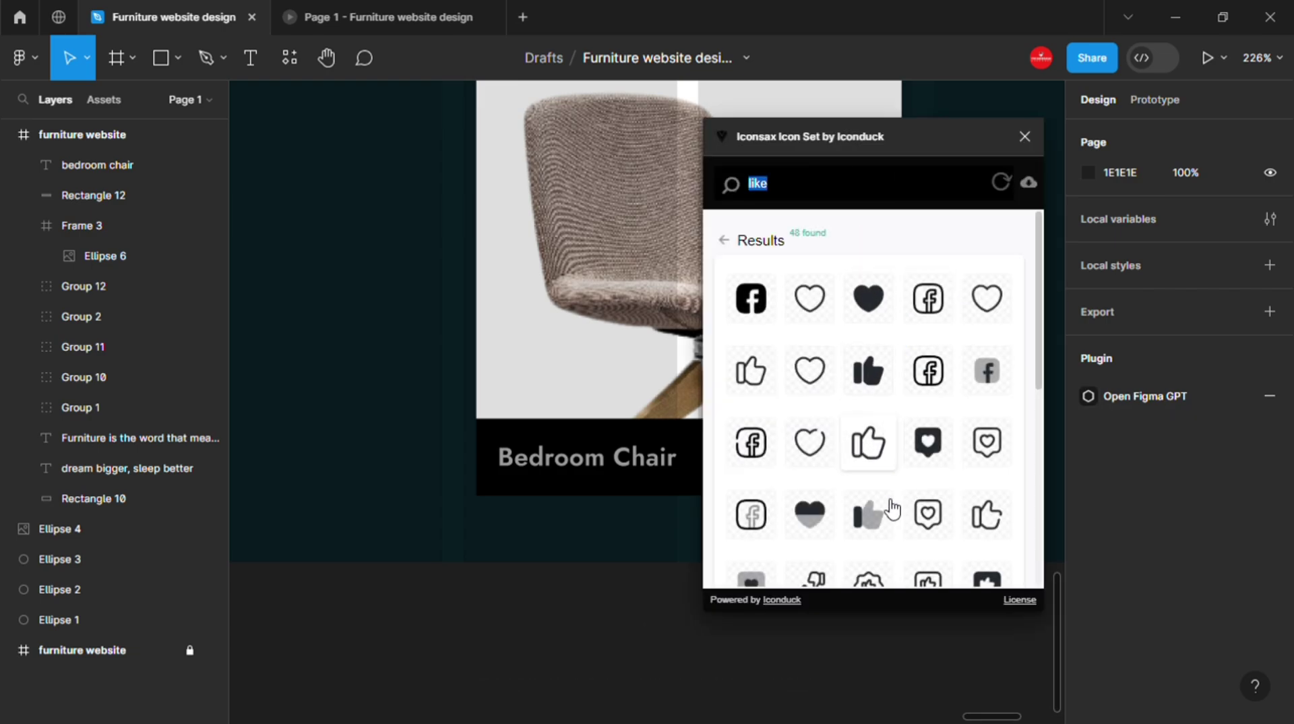
{"action": "scroll", "coordinate": [896, 472], "scroll_direction": "down", "scroll_amount": 3}
{"action": "scroll", "coordinate": [910, 411], "scroll_direction": "up", "scroll_amount": 3}
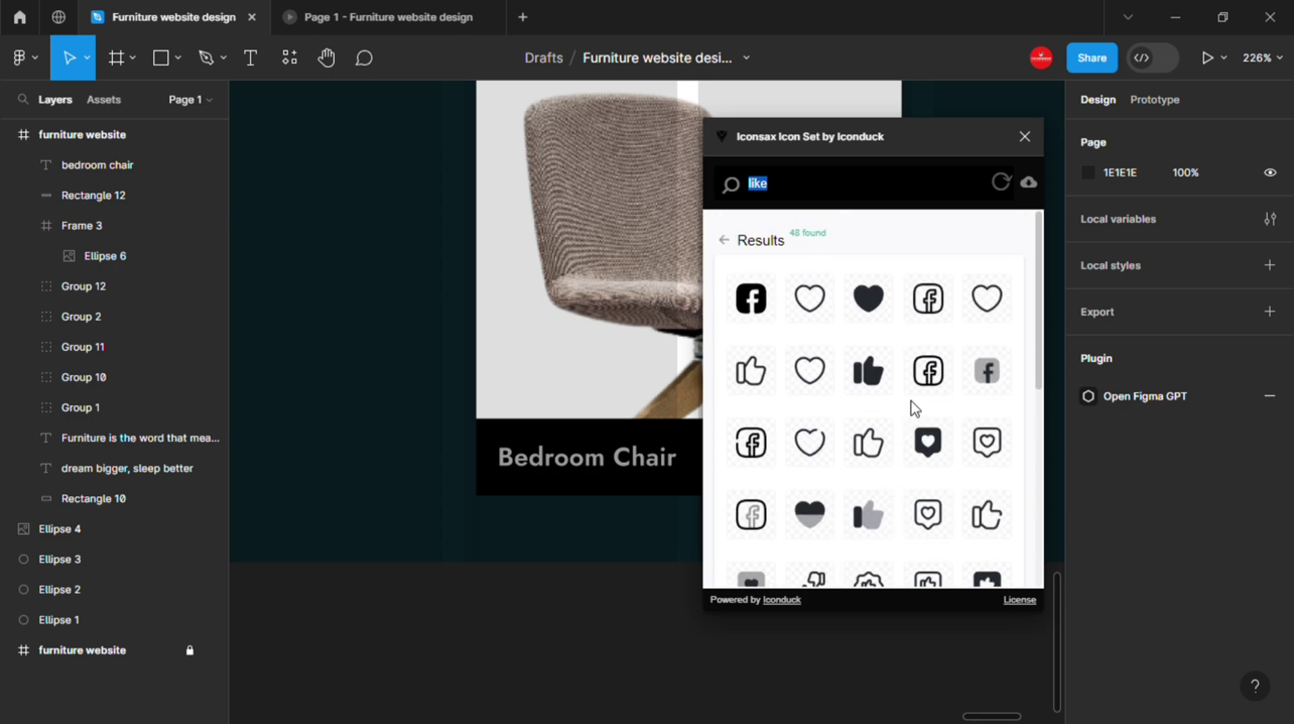
{"action": "left_click", "coordinate": [1026, 136]}
{"action": "left_click_drag", "start_coordinate": [667, 435], "coordinate": [782, 450]}
- Colour the thumbs-up icon white FFFFFF and scale it down slightly
{"action": "left_click", "coordinate": [1088, 625]}
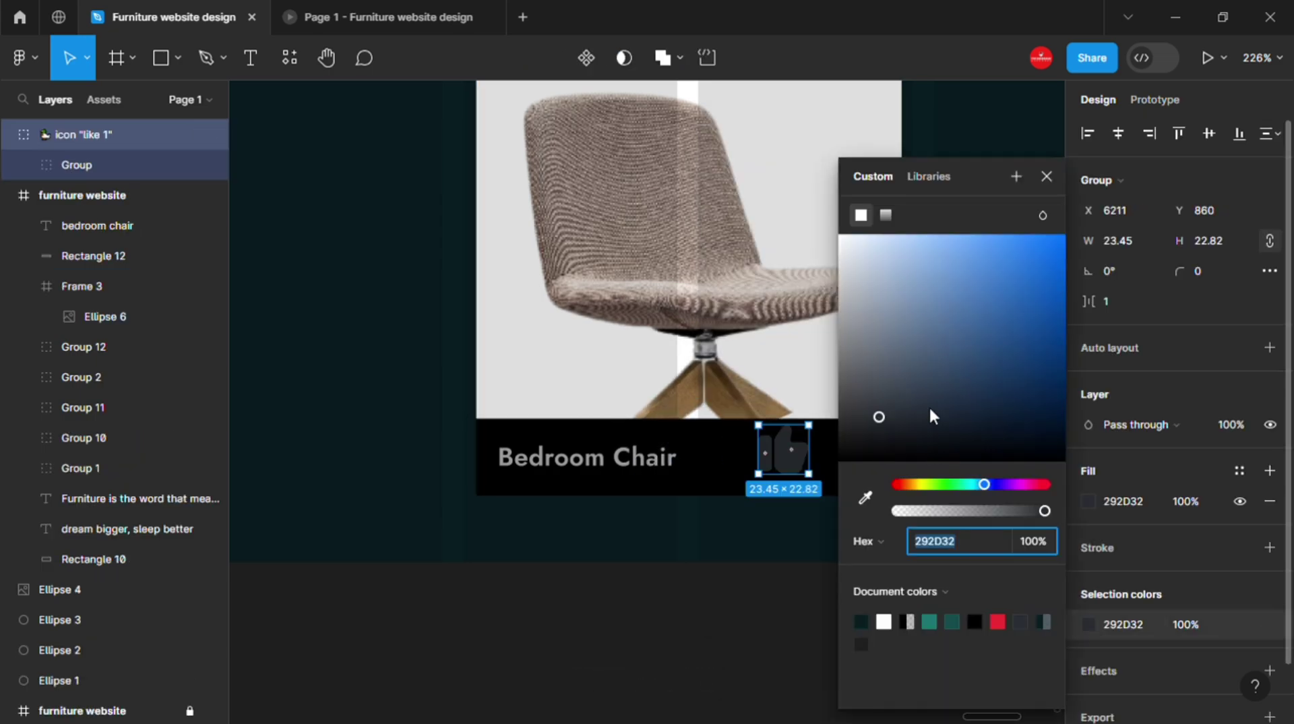
{"action": "type", "text": "FFFFFF"}
{"action": "key", "text": "Return"}
{"action": "key", "text": "Escape"}
{"action": "scroll", "coordinate": [790, 475], "scroll_direction": "up", "scroll_amount": 1}
{"action": "key", "text": "k"}
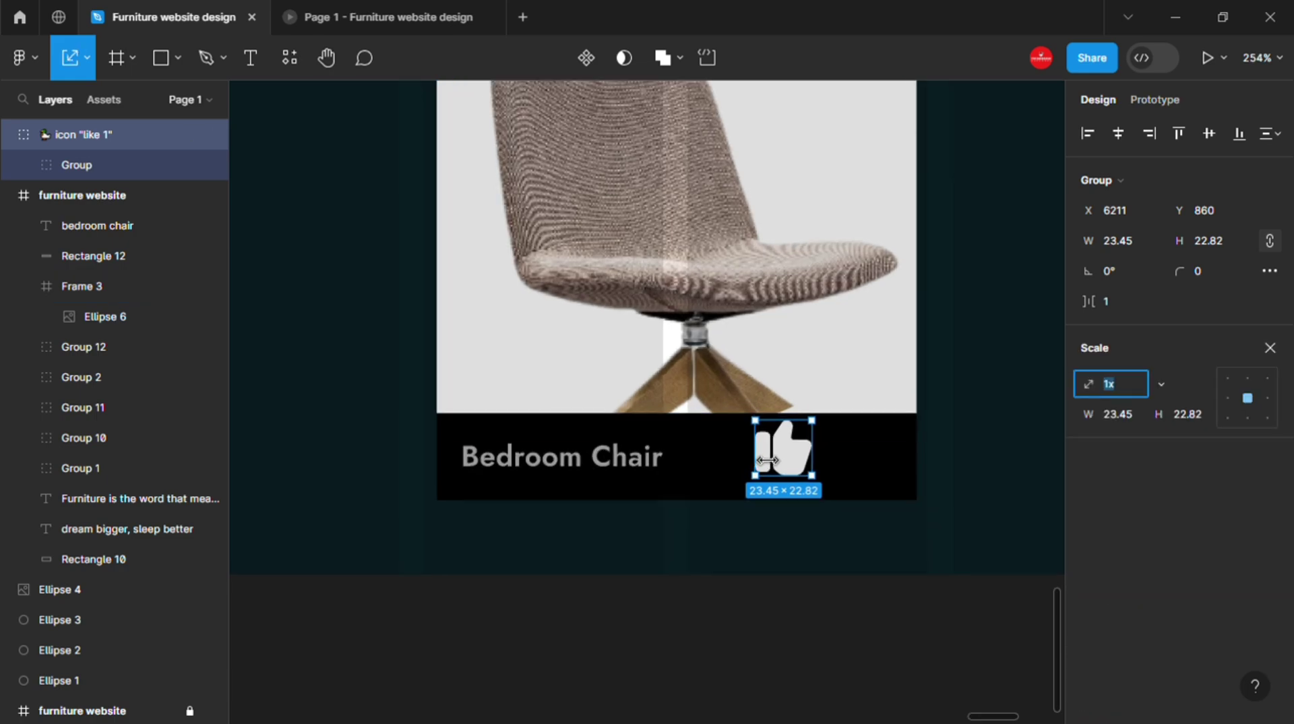
{"action": "left_click_drag", "start_coordinate": [790, 475], "coordinate": [664, 479]}
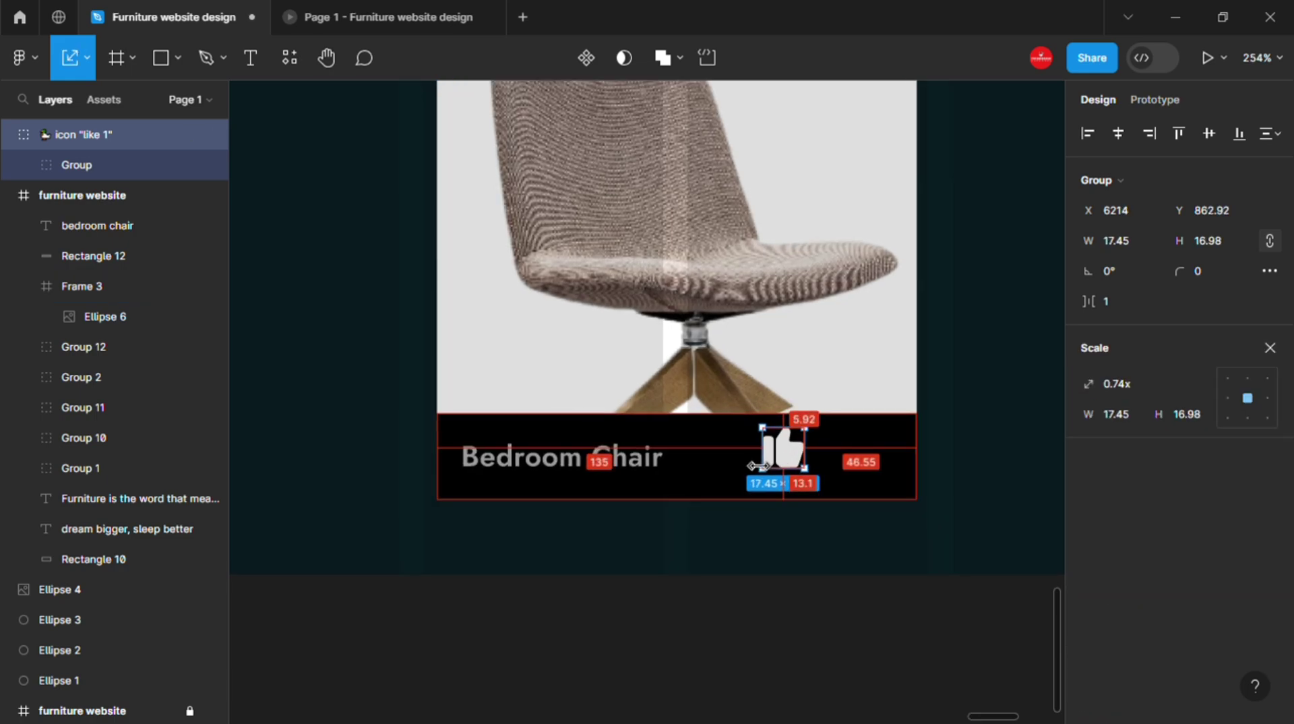
- Vertically centre the icon with the label and group them as Group 13
{"action": "left_click", "coordinate": [1210, 142]}
{"action": "left_click", "coordinate": [799, 465]}
{"action": "left_click_drag", "start_coordinate": [799, 465], "coordinate": [819, 475]}
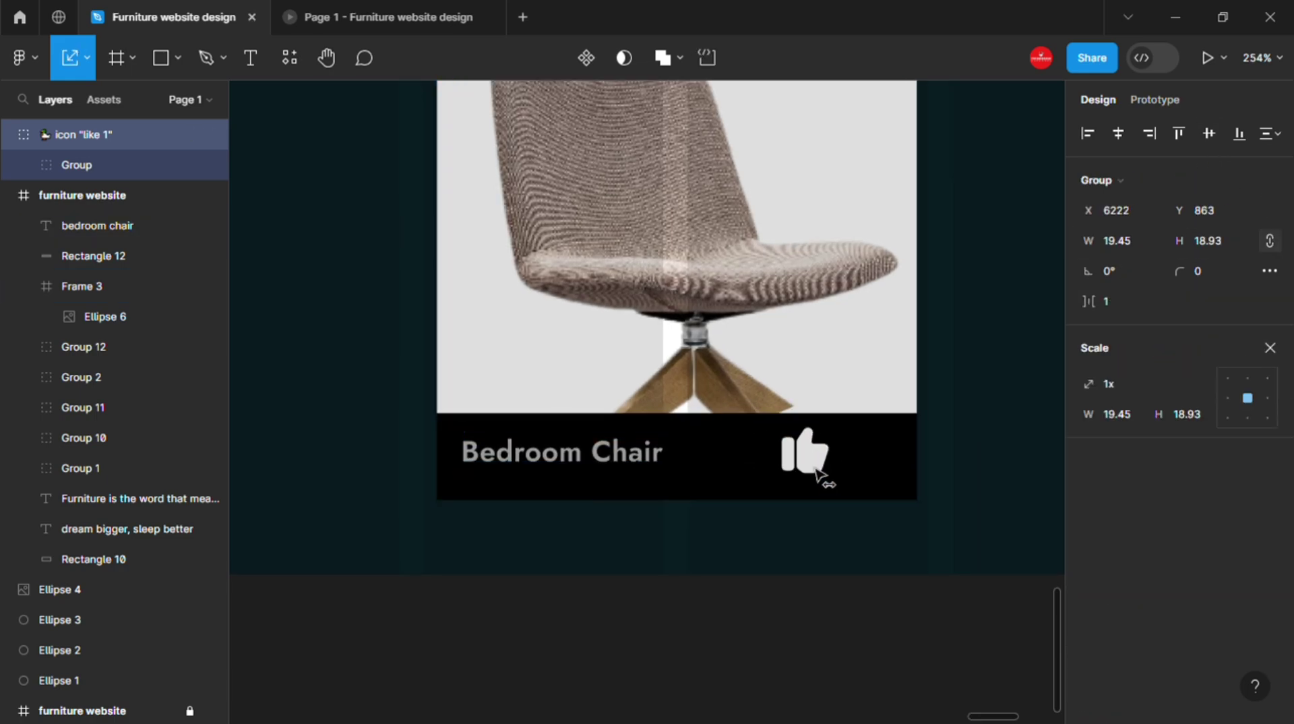
{"action": "left_click", "coordinate": [667, 453], "text": "shift"}
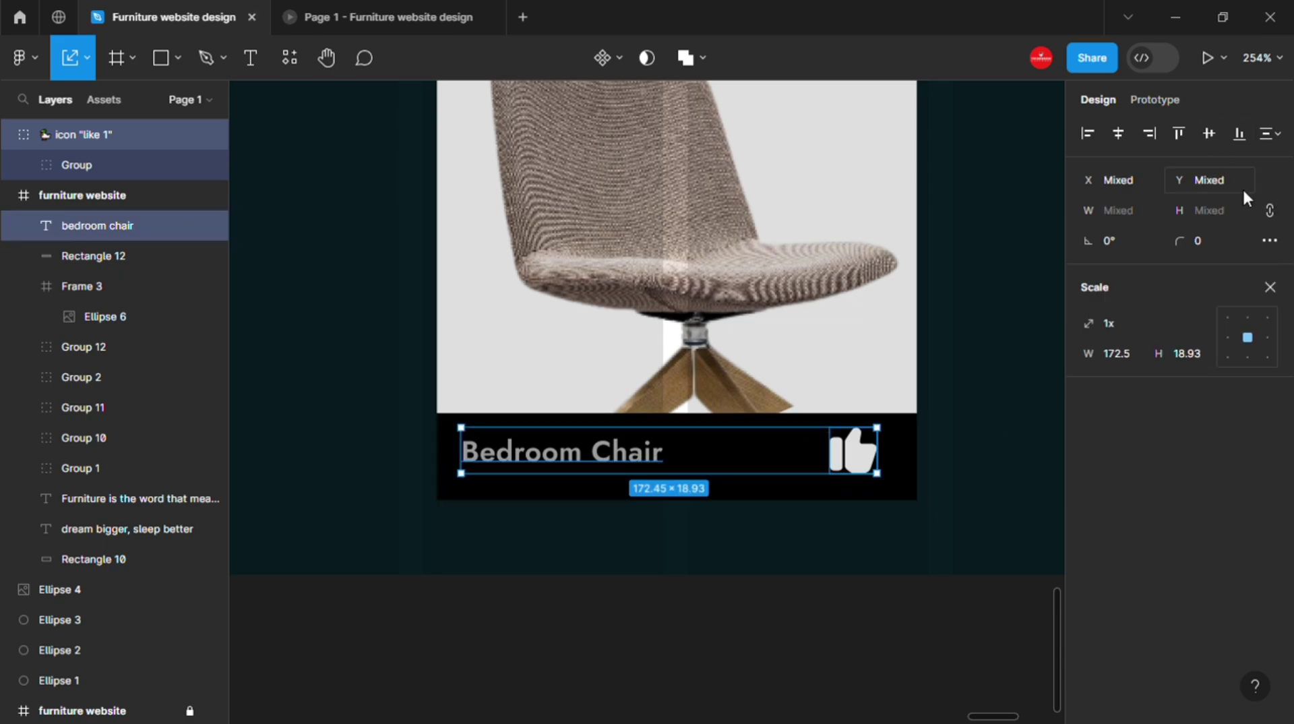
{"action": "left_click_drag", "start_coordinate": [824, 457], "coordinate": [828, 465]}
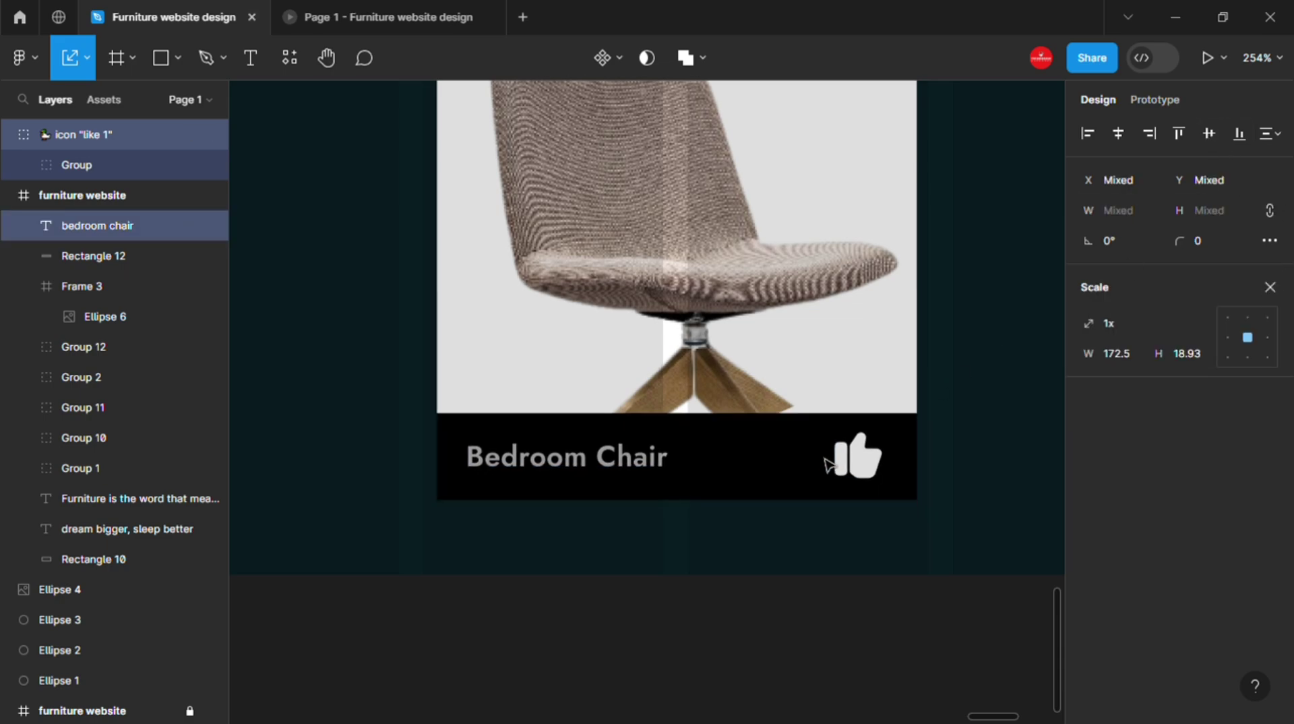
{"action": "key", "text": "ctrl+g"}
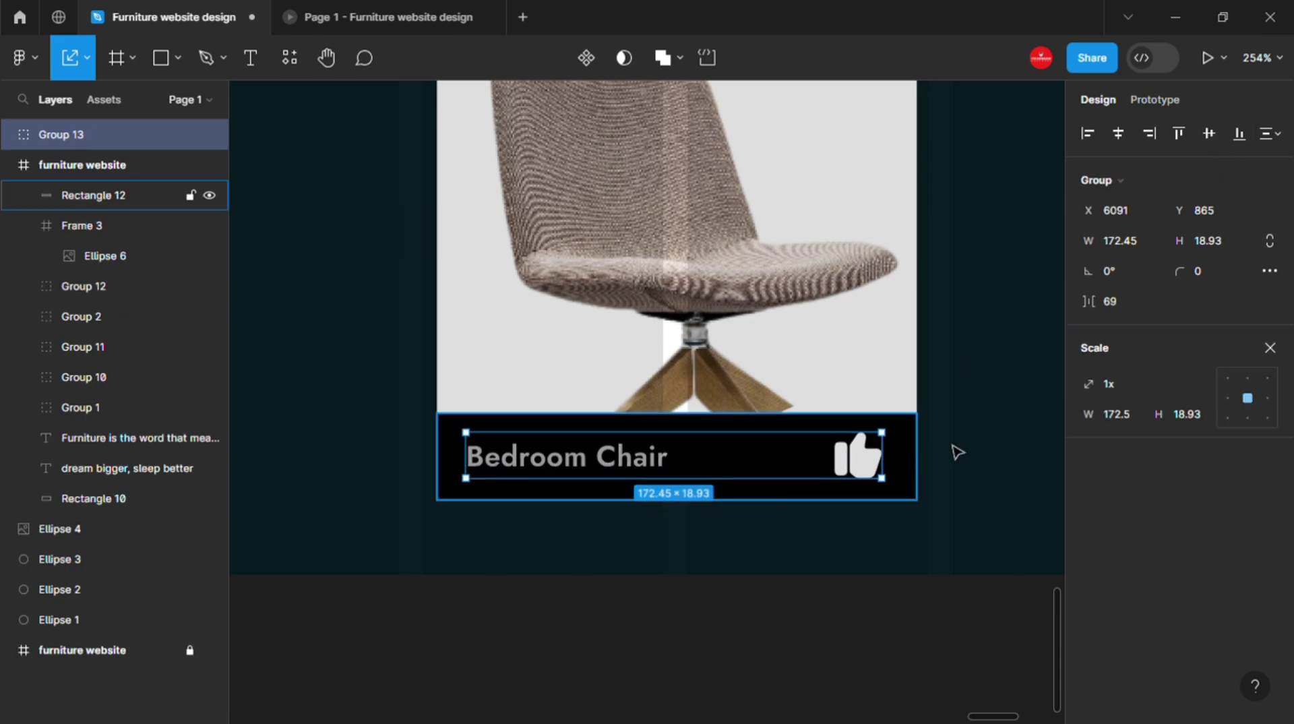
- Centre the label group on the black bar and set the label to 100% opacity
{"action": "left_click", "coordinate": [910, 458], "text": "shift"}
{"action": "left_click", "coordinate": [1118, 133]}
{"action": "left_click", "coordinate": [1063, 324]}
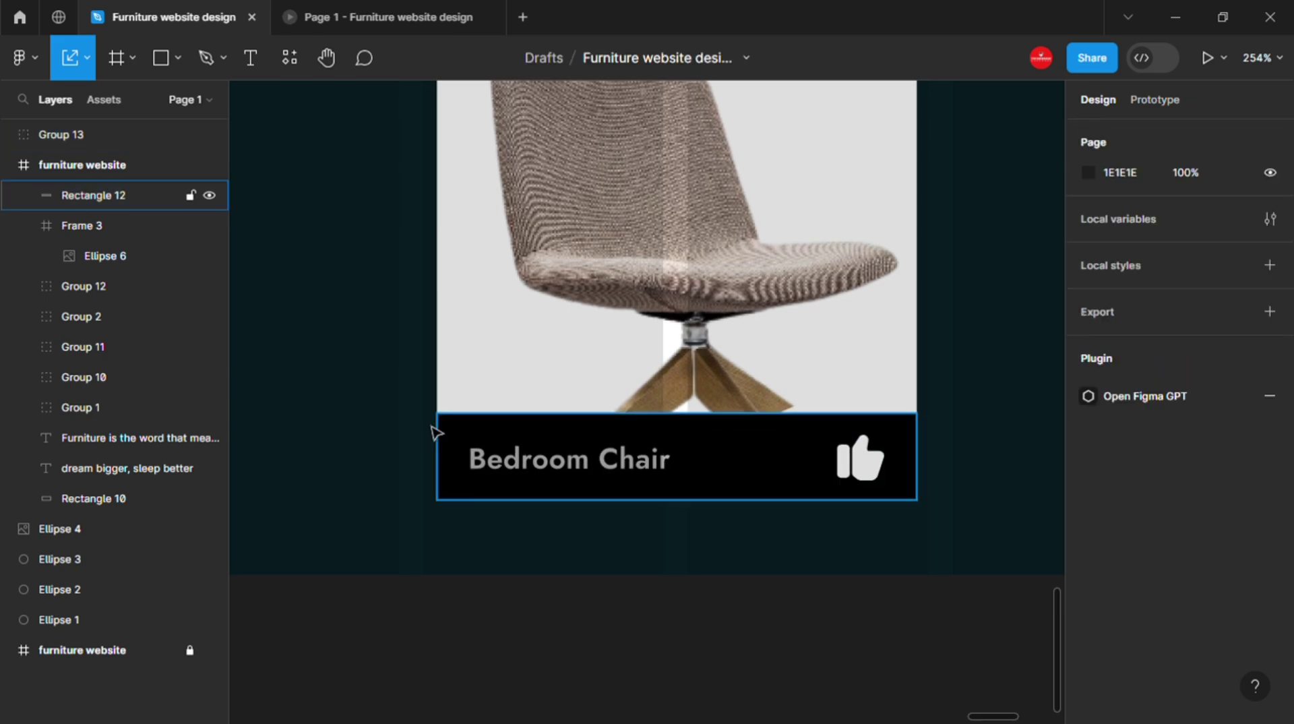
{"action": "scroll", "coordinate": [448, 433], "scroll_direction": "down", "scroll_amount": 2}
{"action": "scroll", "coordinate": [506, 478], "scroll_direction": "down", "scroll_amount": 3}
{"action": "scroll", "coordinate": [532, 526], "scroll_direction": "up", "scroll_amount": 2}
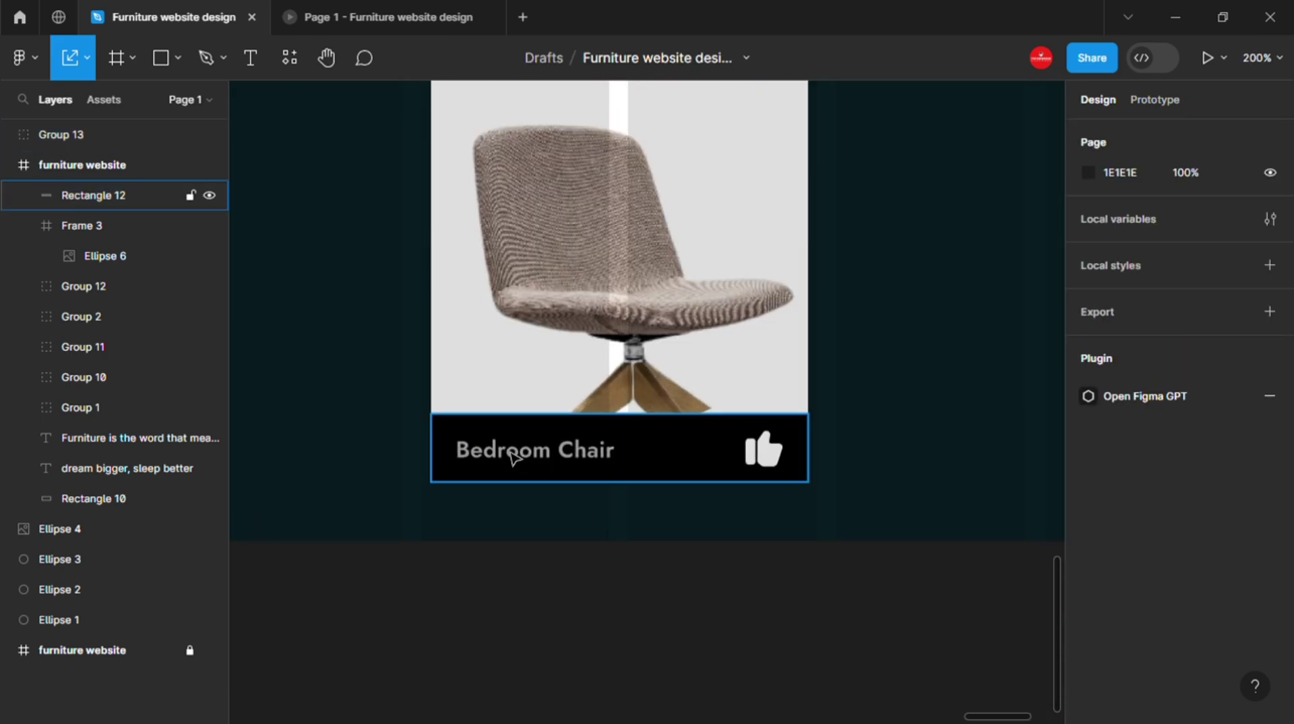
{"action": "double_click", "coordinate": [513, 449]}
{"action": "key", "text": "Return"}
{"action": "left_click", "coordinate": [1228, 318]}
{"action": "type", "text": "1"}
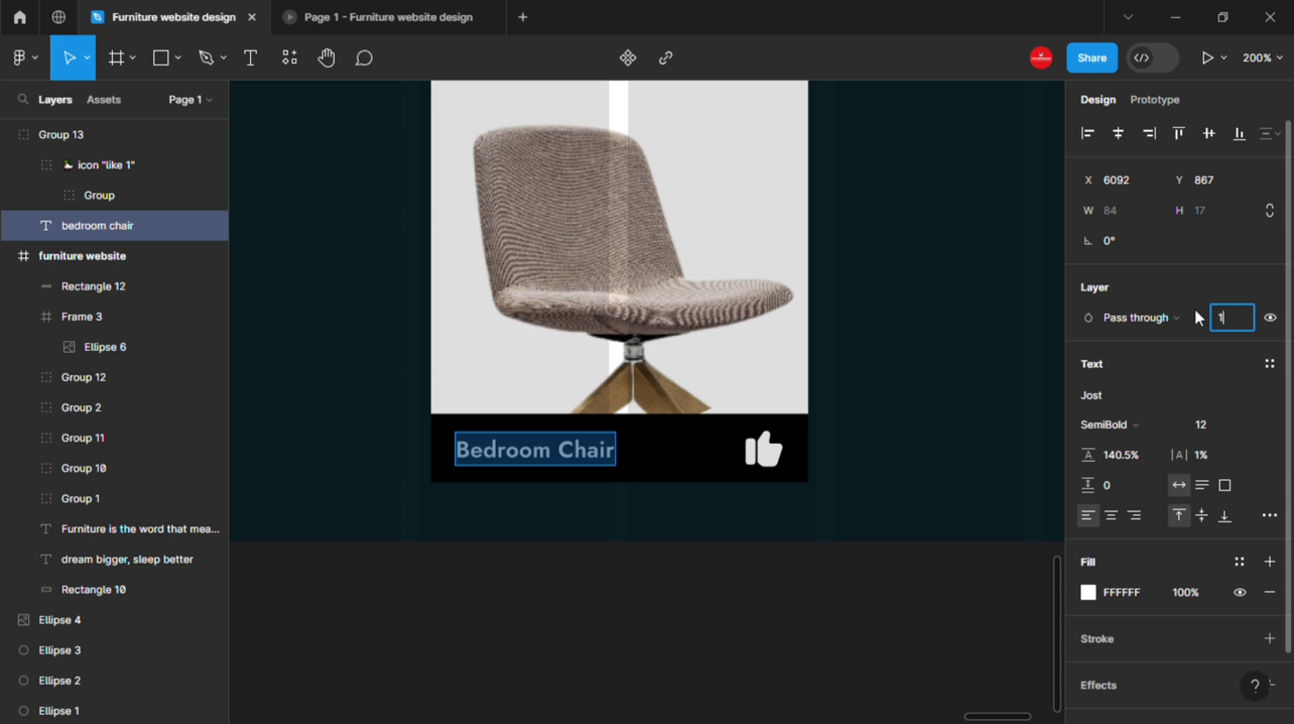
{"action": "type", "text": "00"}
{"action": "key", "text": "Return"}
- Group the Bedroom Chair card and place a duplicate right beside it
{"action": "scroll", "coordinate": [800, 427], "scroll_direction": "down", "scroll_amount": 1}
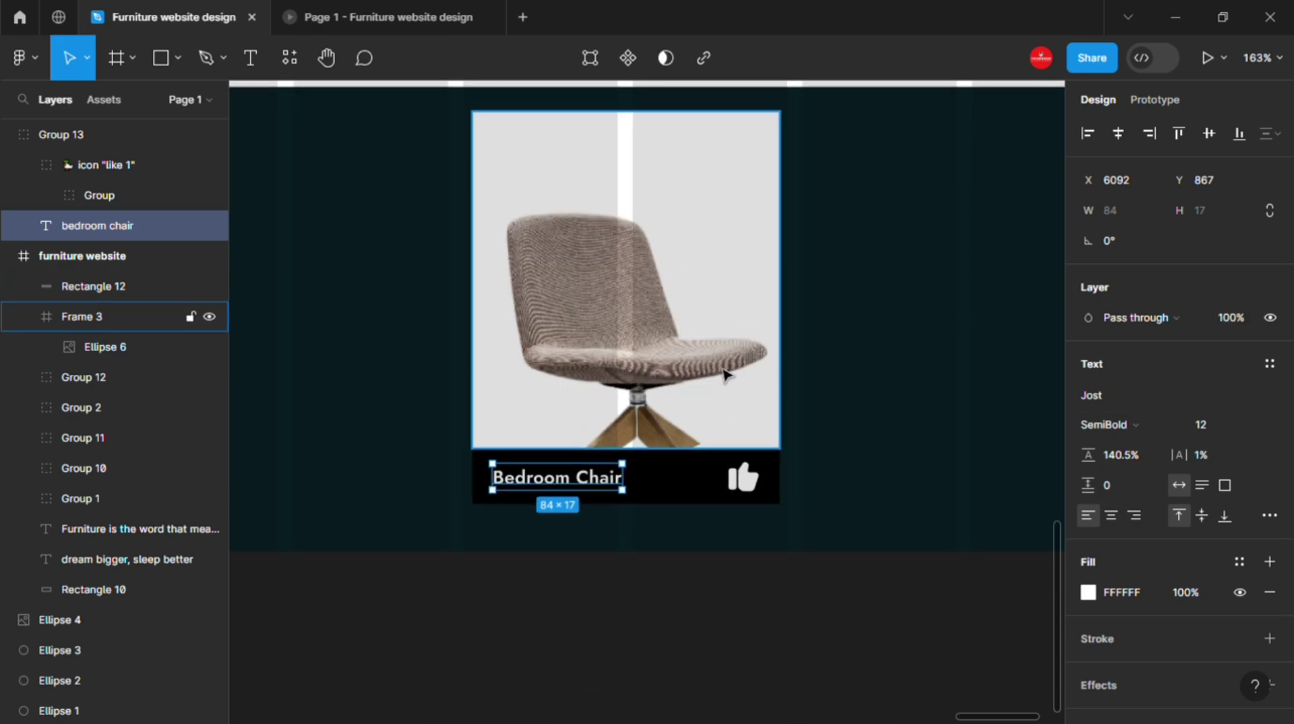
{"action": "left_click", "coordinate": [867, 288]}
{"action": "scroll", "coordinate": [815, 216], "scroll_direction": "up", "scroll_amount": 2}
{"action": "mouse_move", "coordinate": [791, 182]}
{"action": "left_mouse_down"}
{"action": "mouse_move", "coordinate": [543, 437]}
{"action": "mouse_move", "coordinate": [464, 551]}
{"action": "left_mouse_up"}
{"action": "key", "text": "ctrl+g"}
{"action": "scroll", "coordinate": [627, 445], "scroll_direction": "down", "scroll_amount": 1}
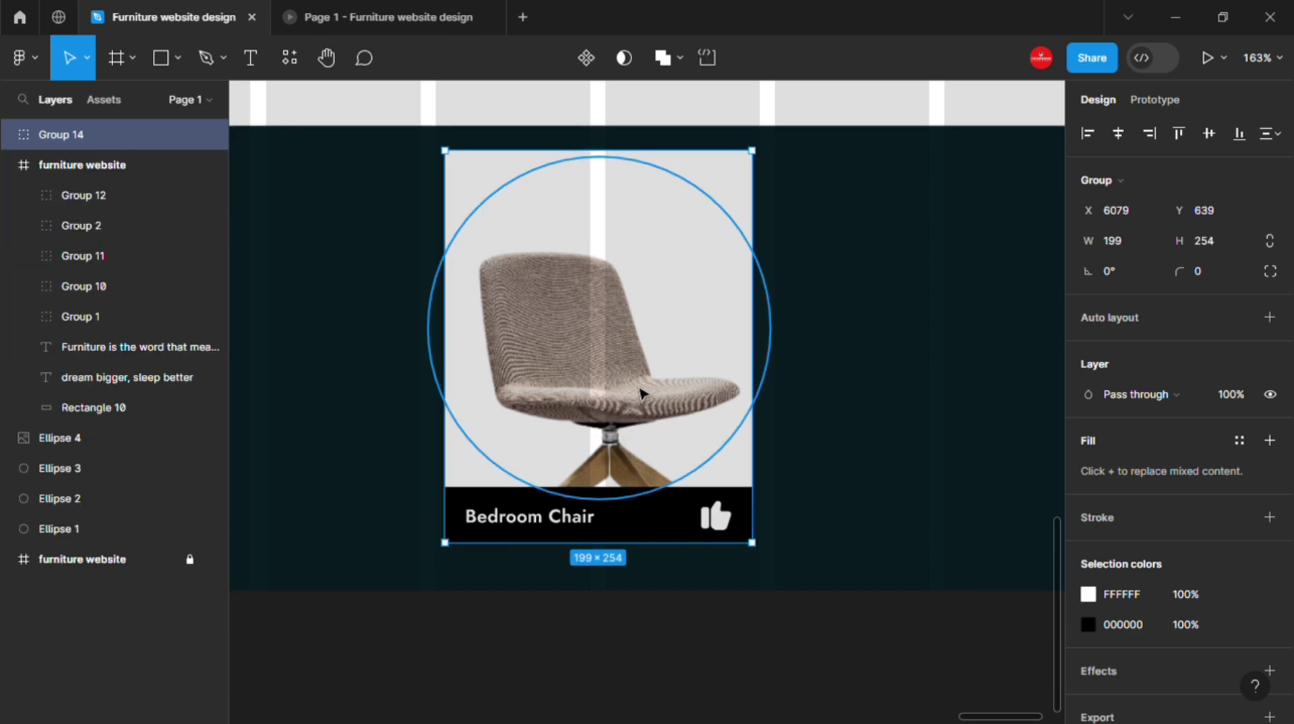
{"action": "key", "text": "ctrl+d"}
{"action": "left_click_drag", "start_coordinate": [640, 393], "coordinate": [971, 393]}
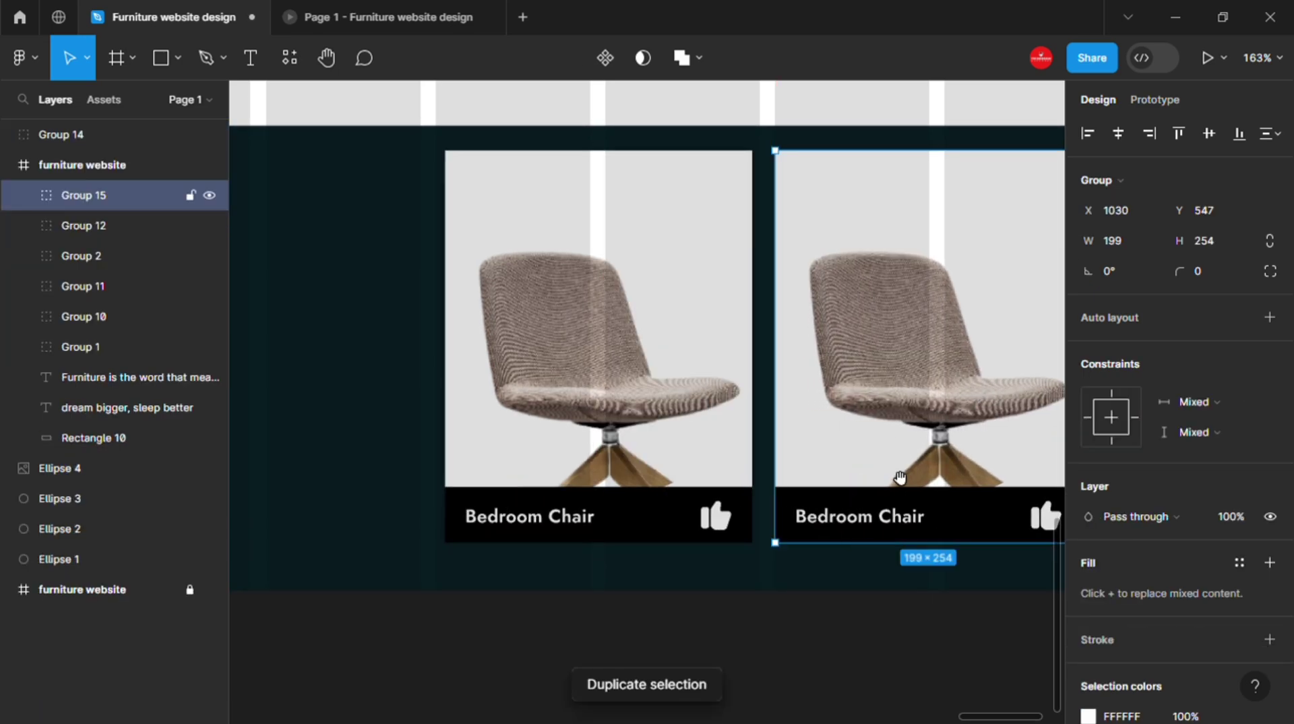
- Retitle the second card 'Studio Chair'
{"action": "scroll", "coordinate": [900, 477], "scroll_direction": "right", "scroll_amount": 2}
{"action": "double_click", "coordinate": [772, 507]}
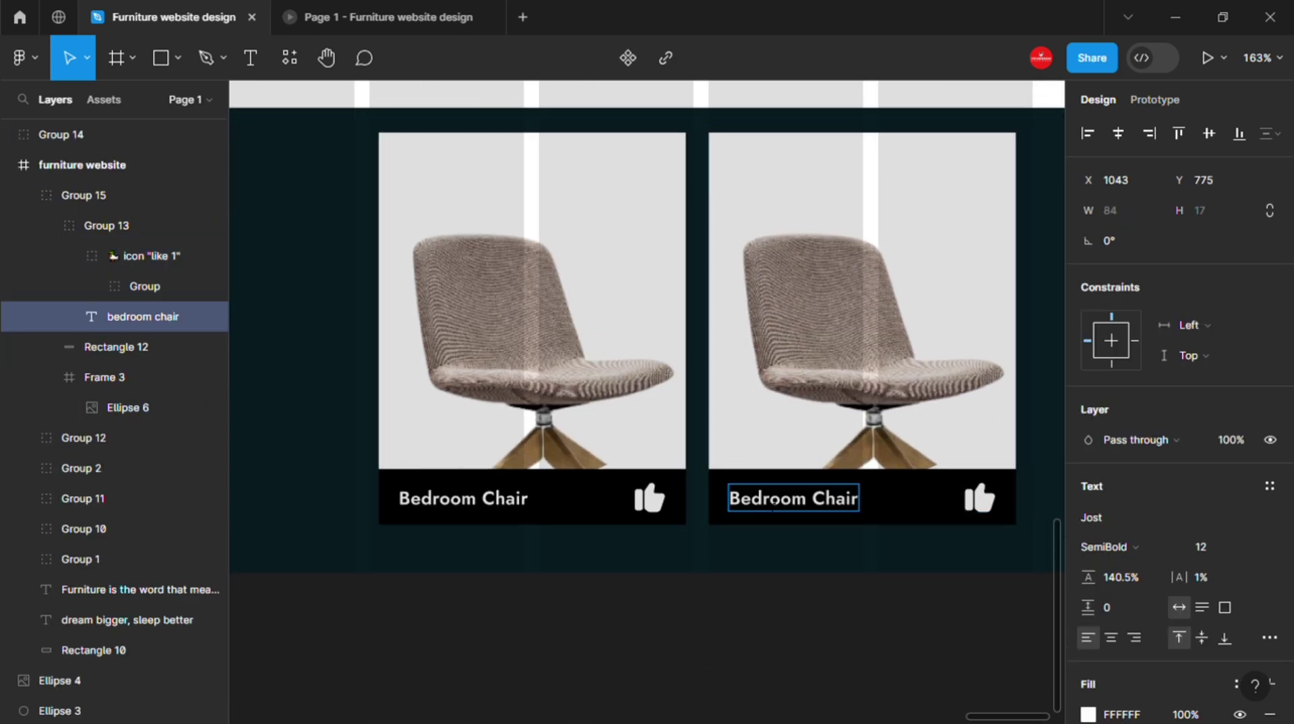
{"action": "type", "text": "Studi"}
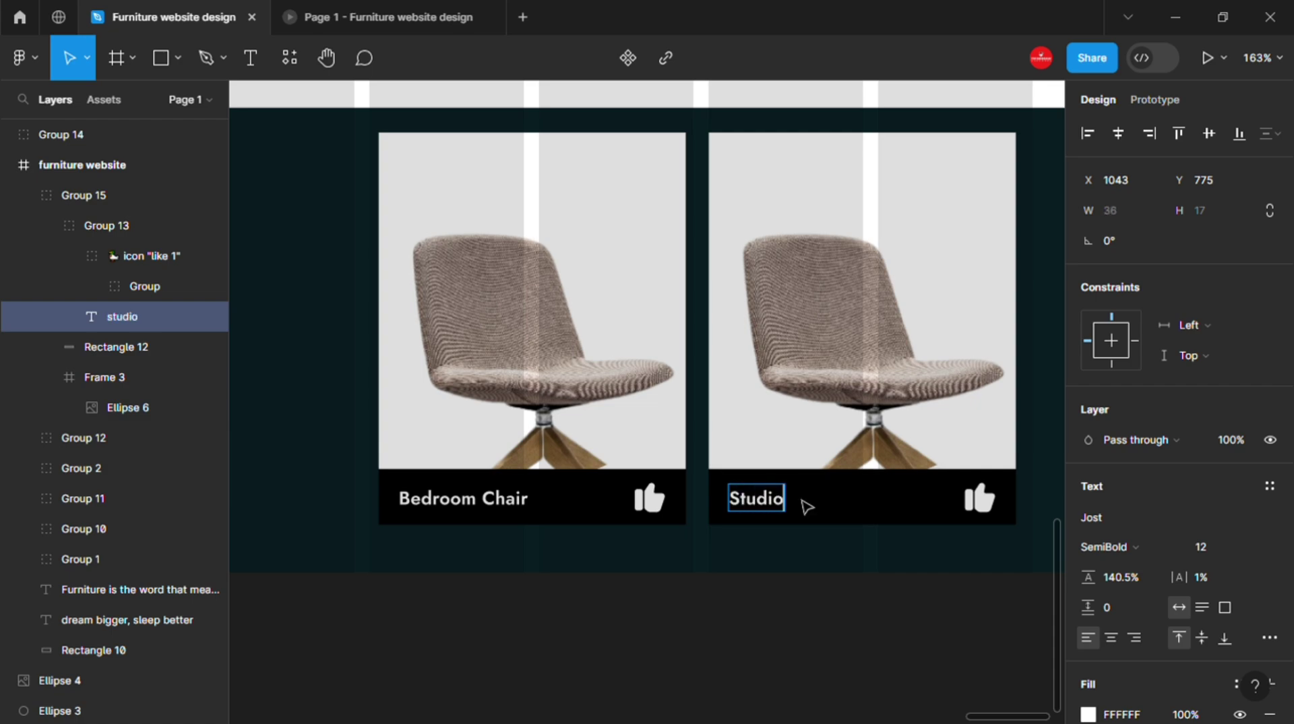
{"action": "scroll", "coordinate": [540, 519], "scroll_direction": "down", "scroll_amount": 3}
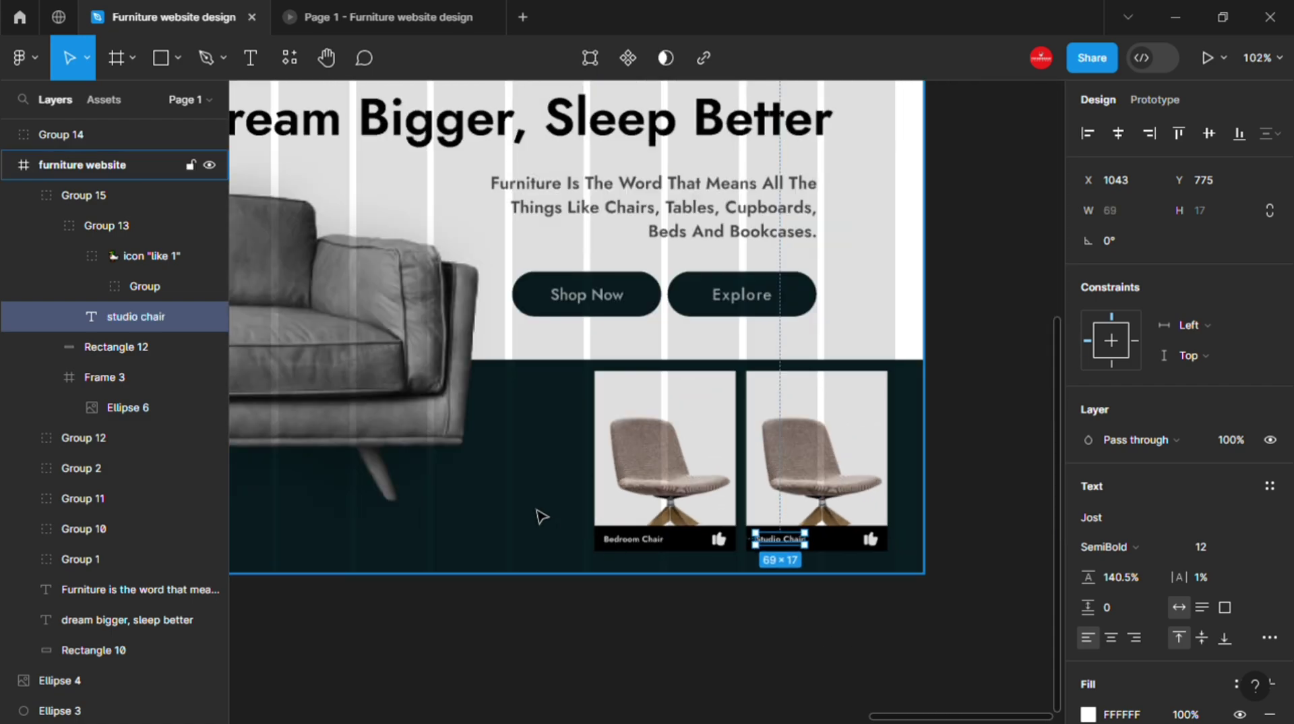
{"action": "scroll", "coordinate": [511, 456], "scroll_direction": "down", "scroll_amount": 3}
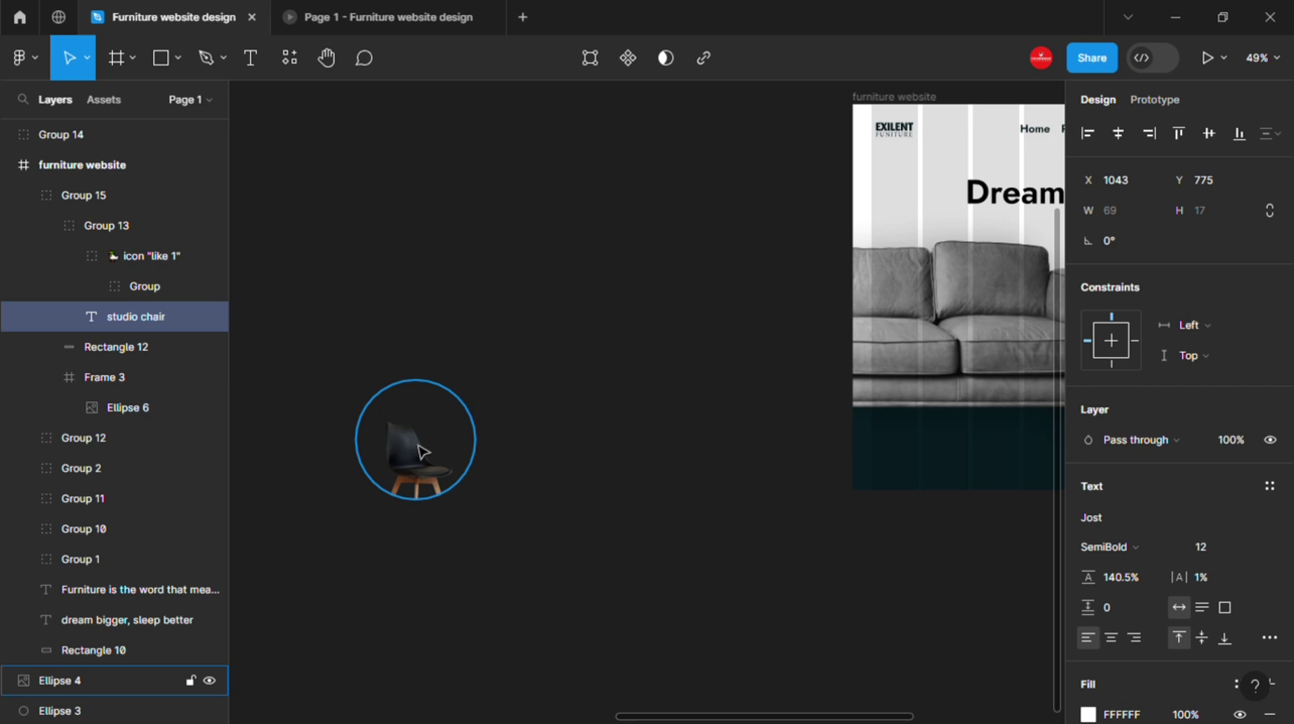
- Replace the second card's photo with the black chair image and nudge it upward
{"action": "left_click", "coordinate": [421, 452]}
{"action": "key", "text": "Delete"}
{"action": "scroll", "coordinate": [815, 583], "scroll_direction": "right", "scroll_amount": 5}
{"action": "scroll", "coordinate": [741, 539], "scroll_direction": "up", "scroll_amount": 3}
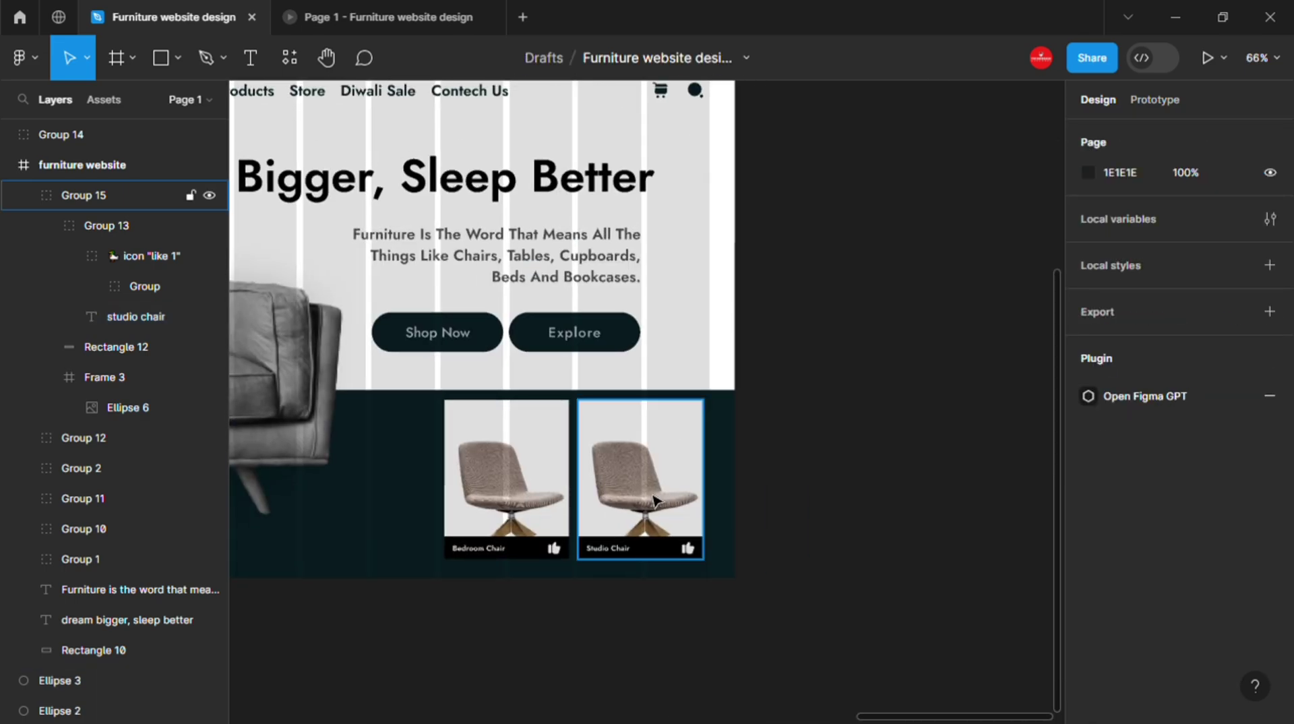
{"action": "double_click", "coordinate": [654, 500]}
{"action": "right_click", "coordinate": [647, 168]}
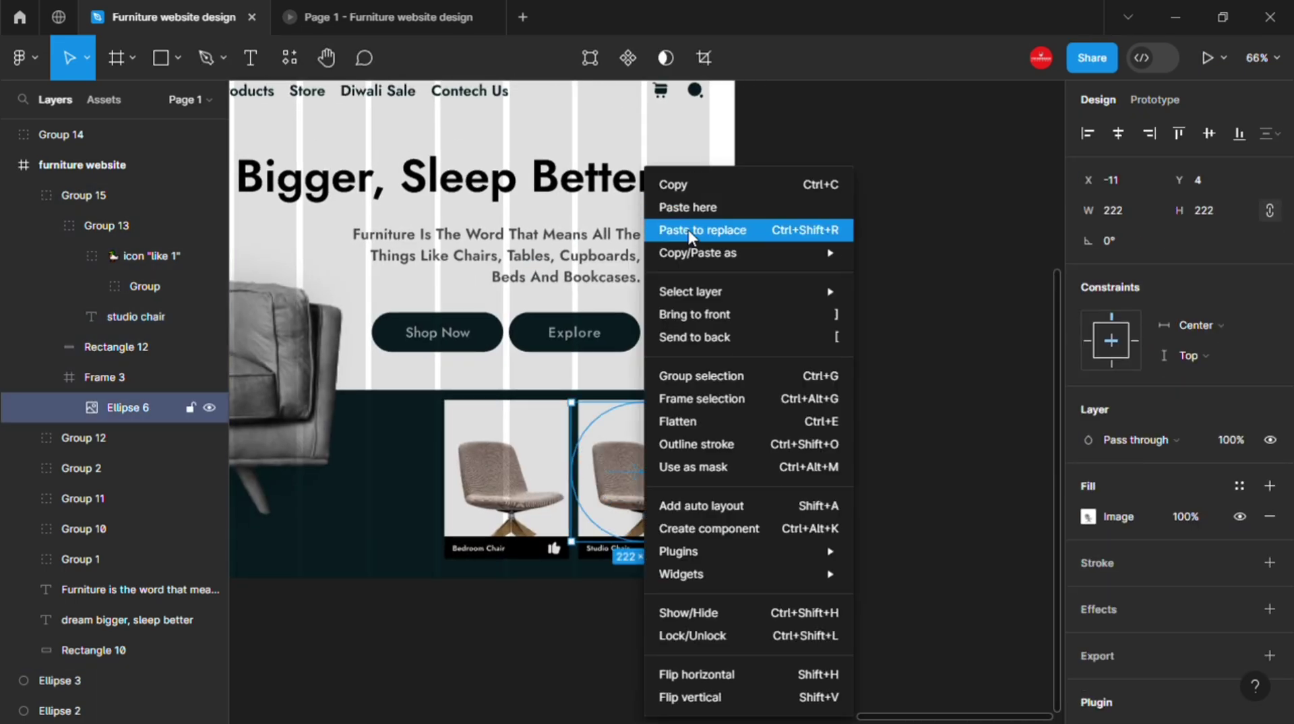
{"action": "left_click", "coordinate": [691, 230]}
{"action": "scroll", "coordinate": [801, 493], "scroll_direction": "up", "scroll_amount": 3}
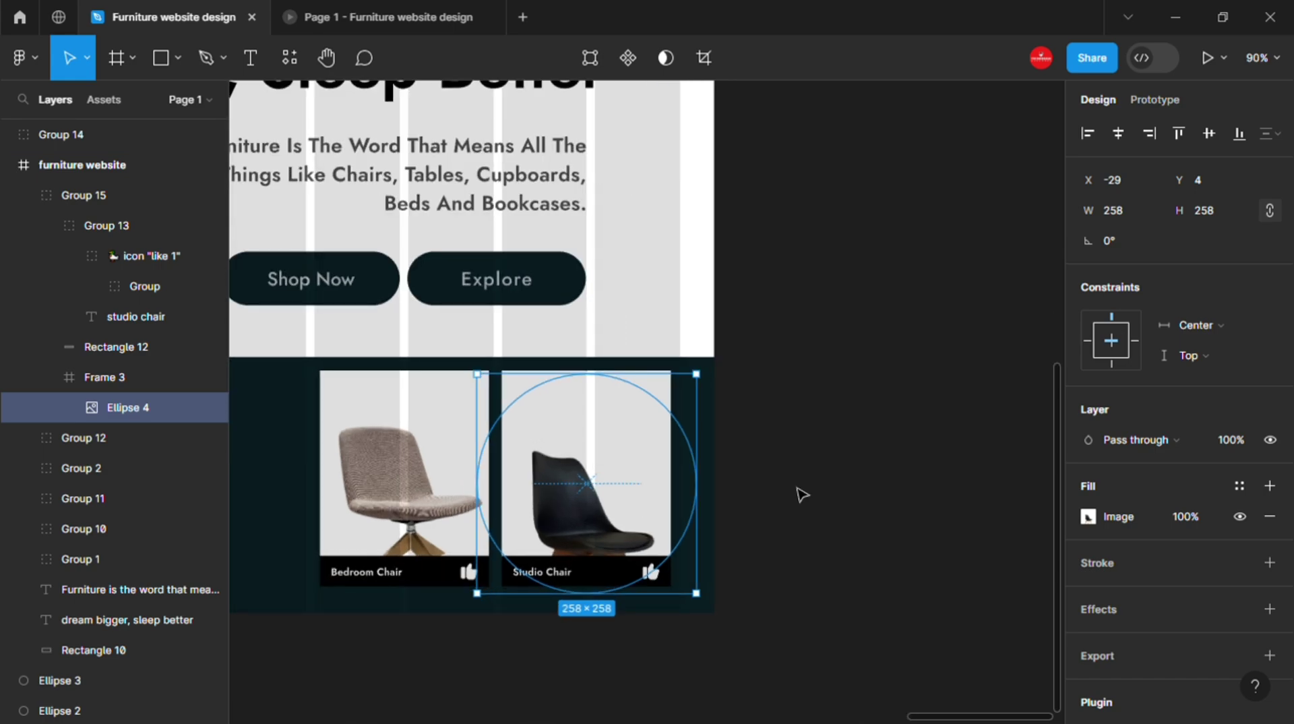
{"action": "key", "text": "shift+Up"}
{"action": "key", "text": "shift+Up"}
{"action": "key", "text": "shift+Up"}
{"action": "key", "text": "shift+Up"}
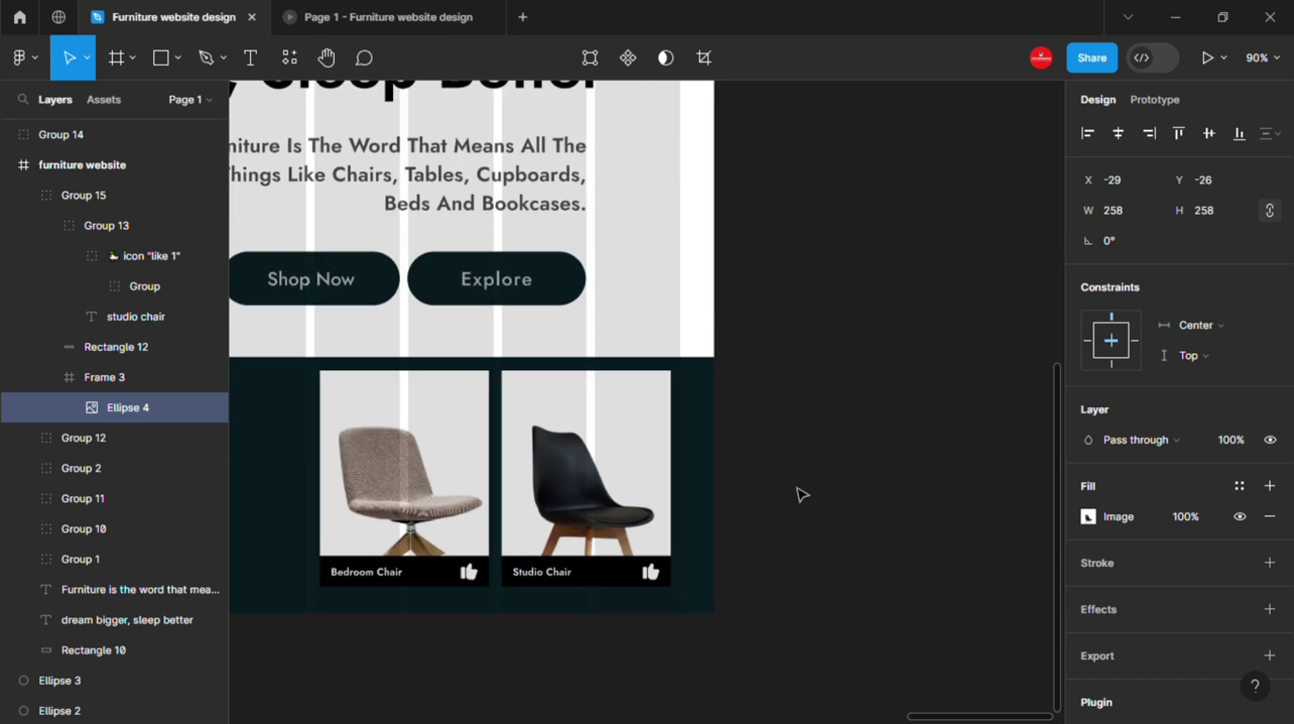
{"action": "left_click", "coordinate": [800, 494]}
{"action": "scroll", "coordinate": [802, 495], "scroll_direction": "down", "scroll_amount": 3}
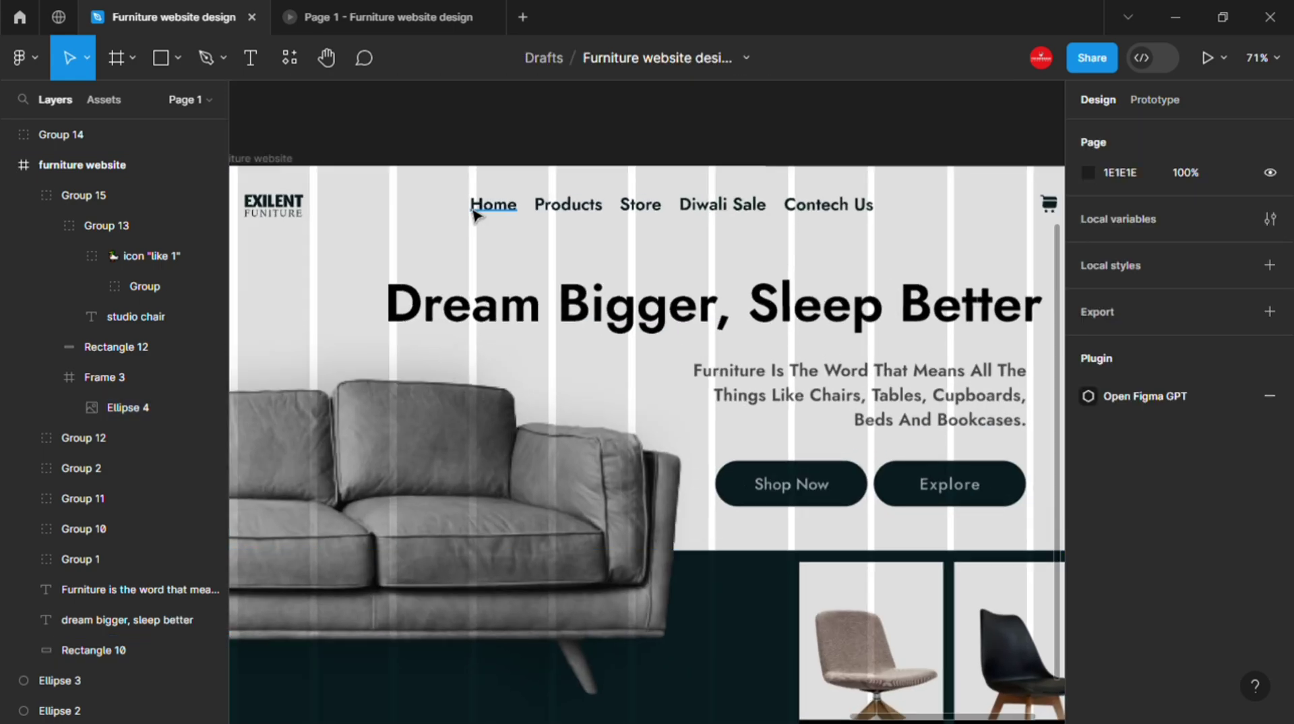
- Draw a short line beneath the Home nav link with stroke weight 2
{"action": "scroll", "coordinate": [475, 214], "scroll_direction": "up", "scroll_amount": 5}
{"action": "scroll", "coordinate": [491, 229], "scroll_direction": "up", "scroll_amount": 2}
{"action": "left_click", "coordinate": [527, 295]}
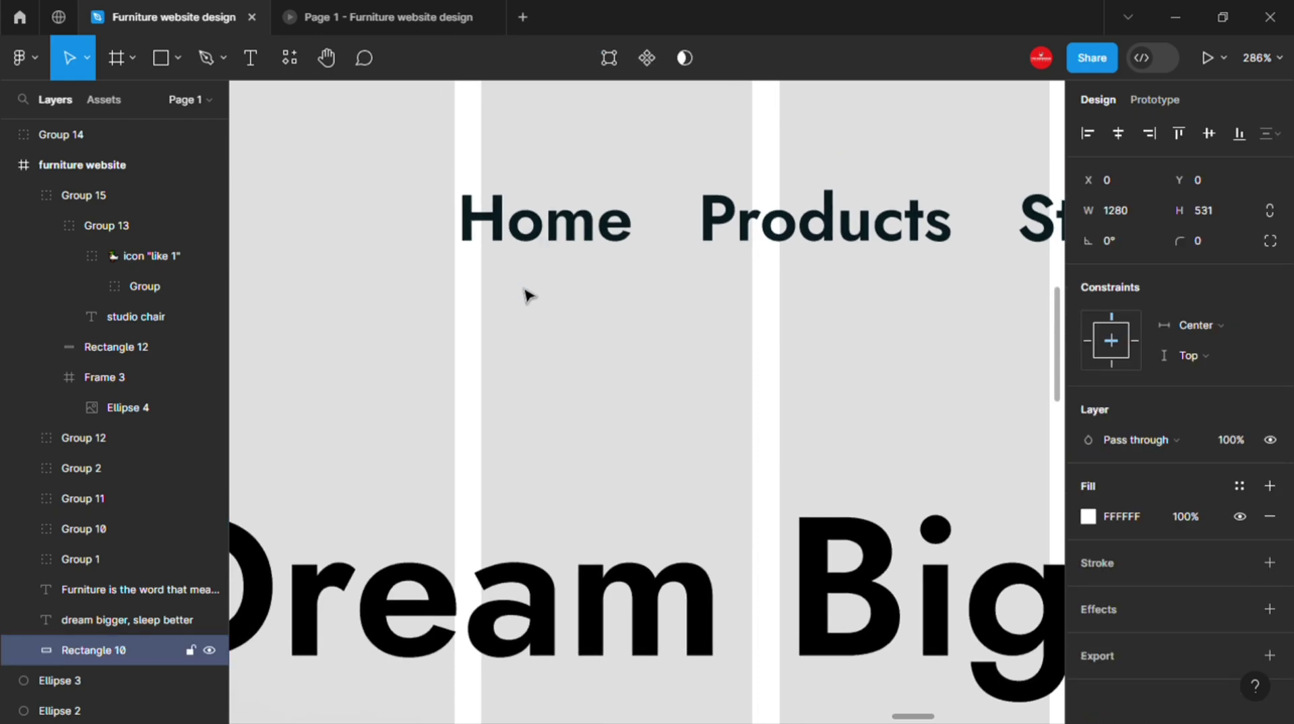
{"action": "key", "text": "l"}
{"action": "left_click_drag", "start_coordinate": [552, 273], "coordinate": [615, 273]}
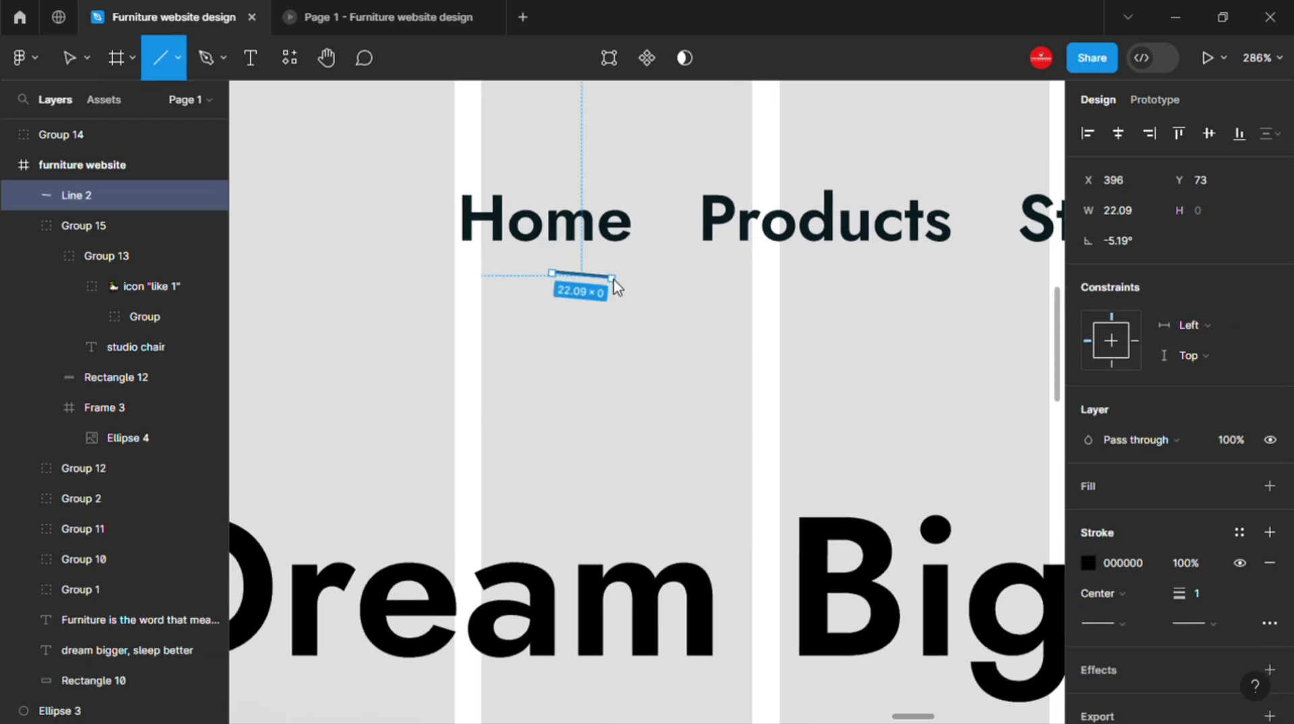
{"action": "left_click", "coordinate": [1201, 592]}
{"action": "type", "text": "2"}
{"action": "key", "text": "Return"}
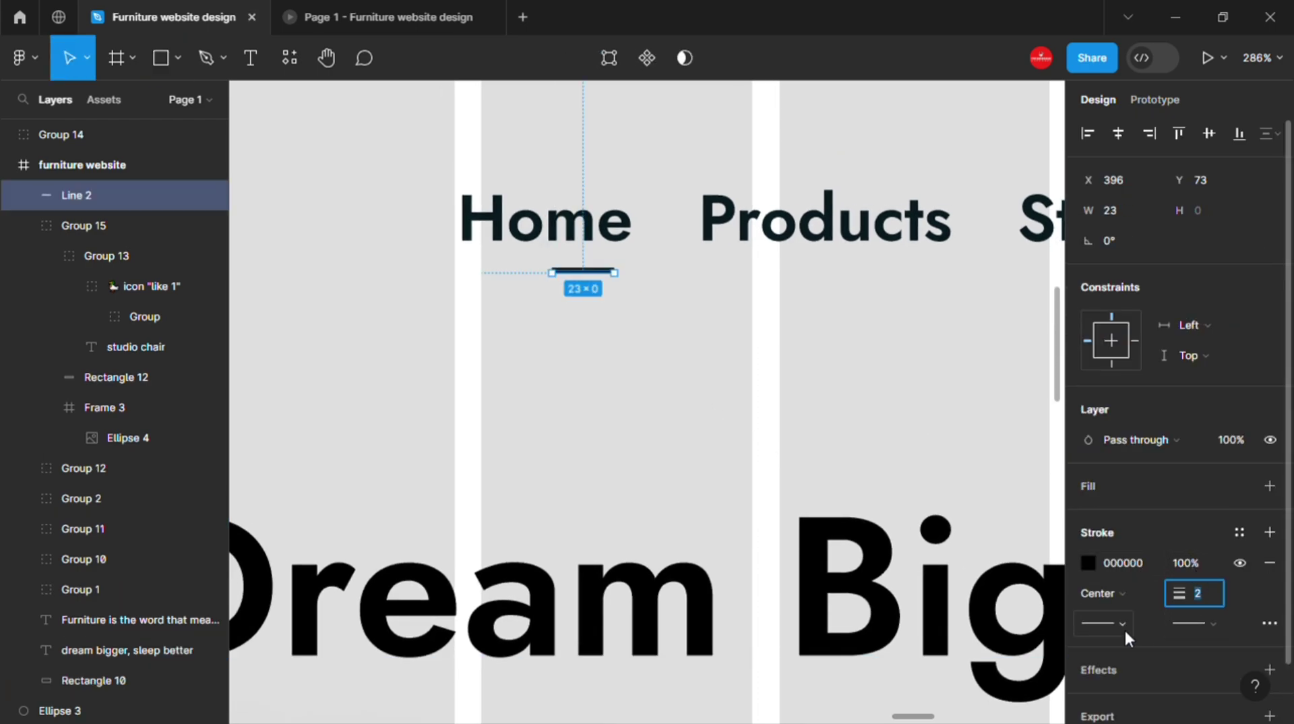
- Give both line ends round caps and colour the line red EF2E33
{"action": "left_click", "coordinate": [1119, 626]}
{"action": "left_click", "coordinate": [1154, 674]}
{"action": "left_click", "coordinate": [1190, 624]}
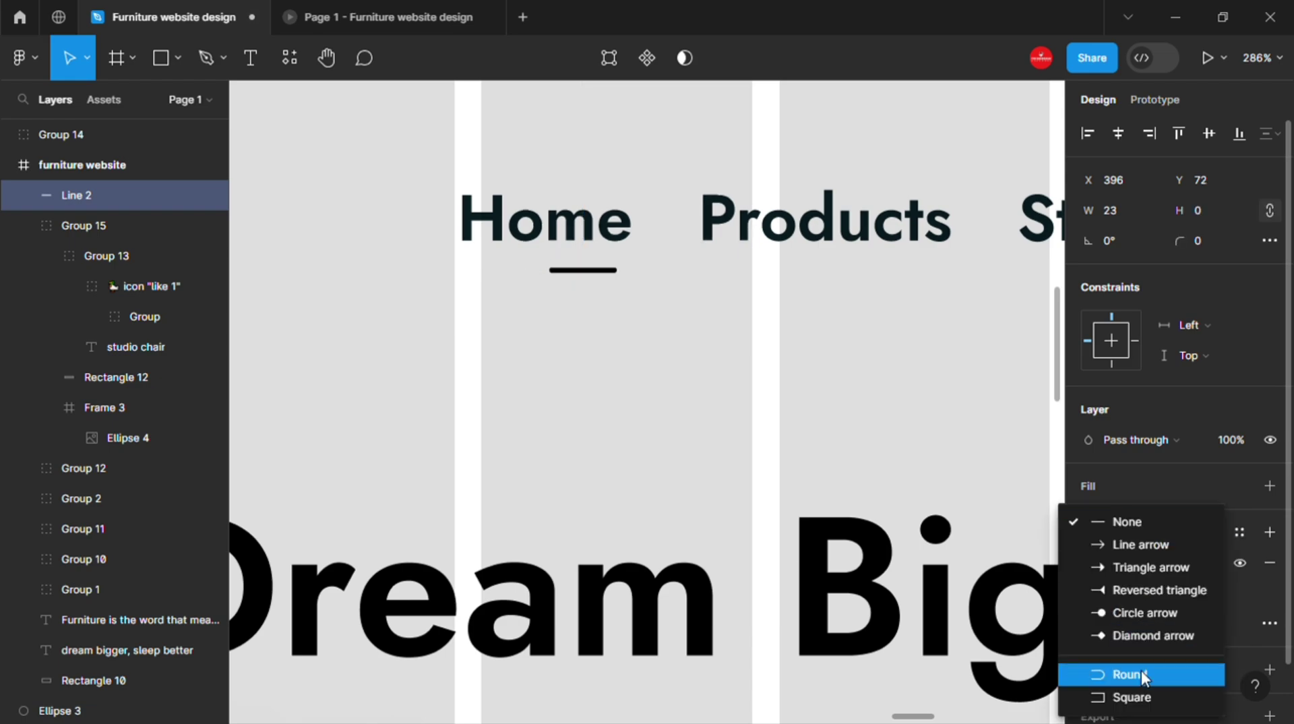
{"action": "left_click", "coordinate": [1142, 670]}
{"action": "left_click", "coordinate": [1088, 563]}
{"action": "left_click", "coordinate": [998, 623]}
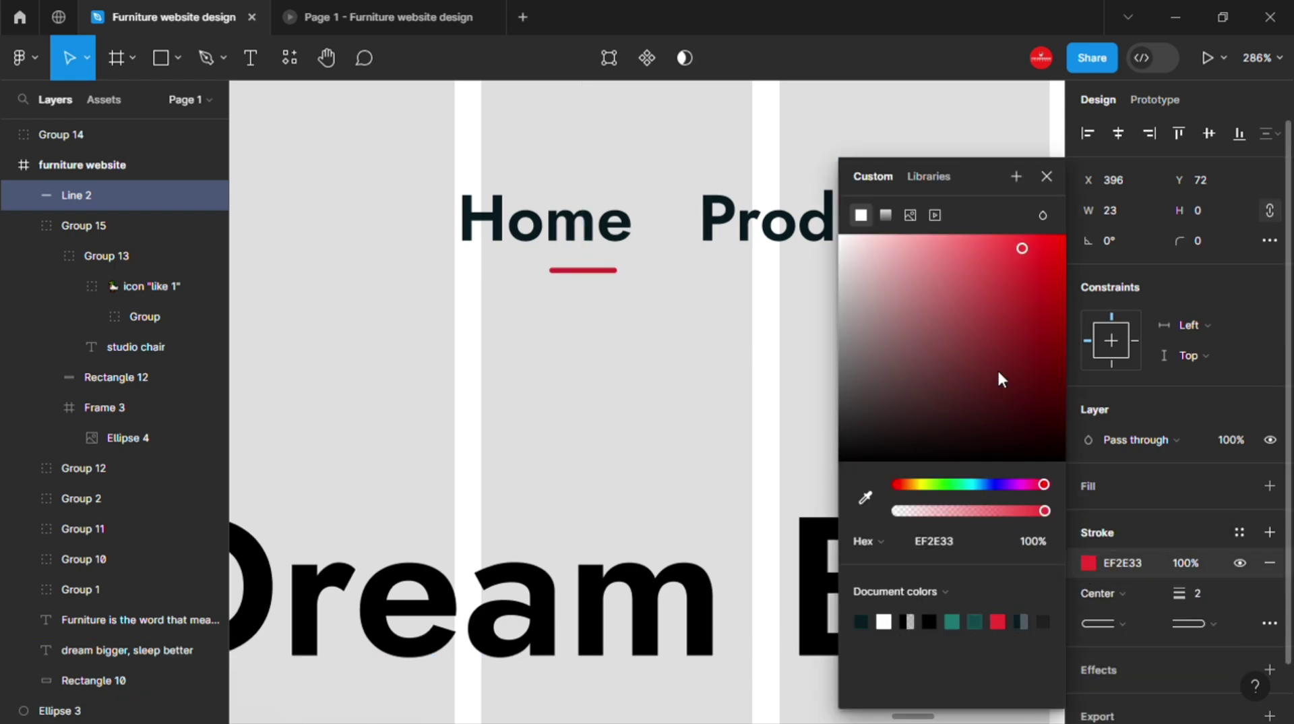
{"action": "key", "text": "Escape"}
- Nudge the red underline into place directly under the Home label
{"action": "left_click", "coordinate": [603, 264]}
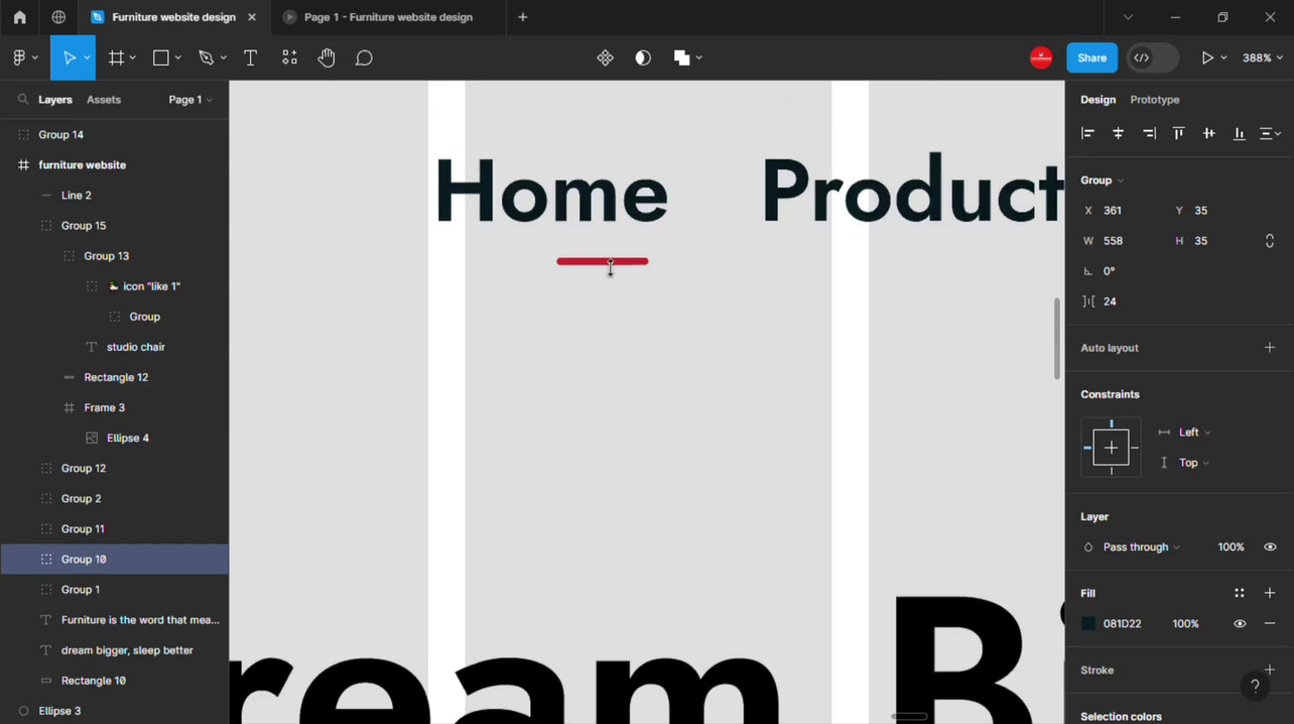
{"action": "left_click", "coordinate": [607, 261]}
{"action": "key", "text": "shift+Up"}
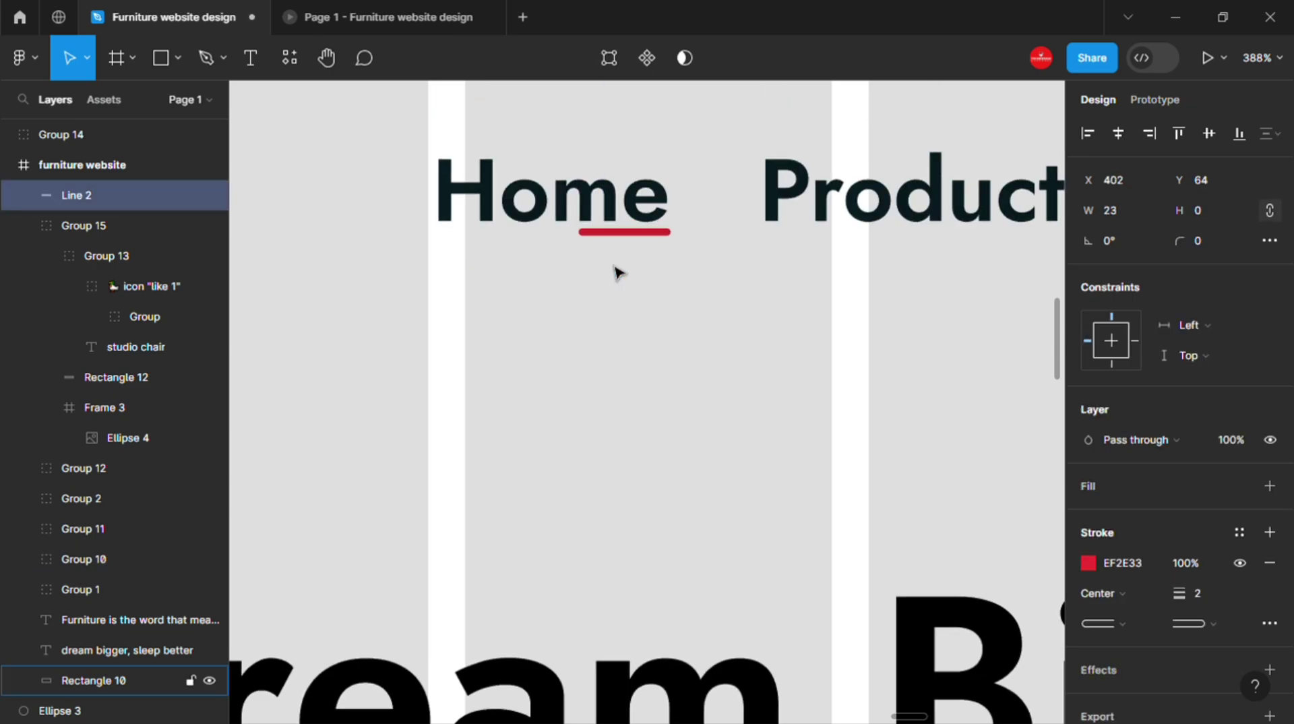
{"action": "key", "text": "Down"}
{"action": "key", "text": "Down"}
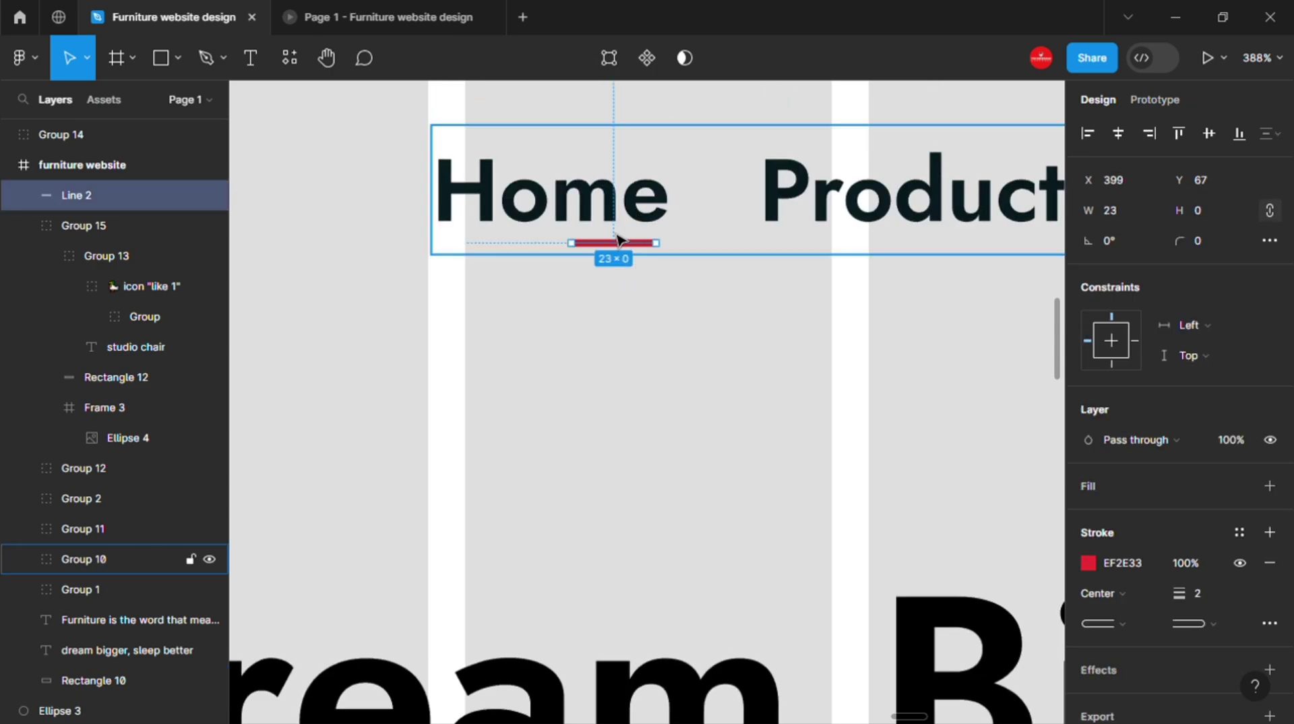
{"action": "left_click", "coordinate": [571, 207]}
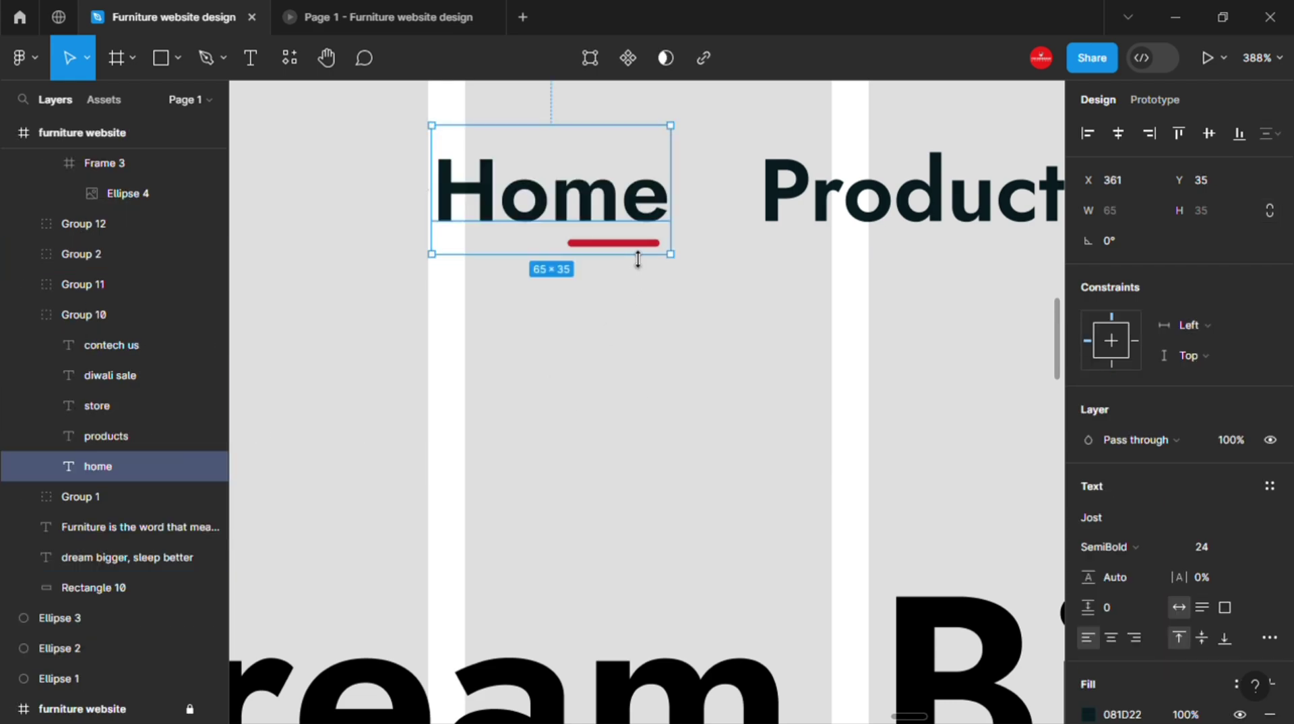
{"action": "left_click", "coordinate": [631, 250], "text": "shift"}
- Duplicate the Furniture description paragraph with copy and paste
{"action": "left_click", "coordinate": [717, 393]}
{"action": "scroll", "coordinate": [716, 392], "scroll_direction": "down", "scroll_amount": 5}
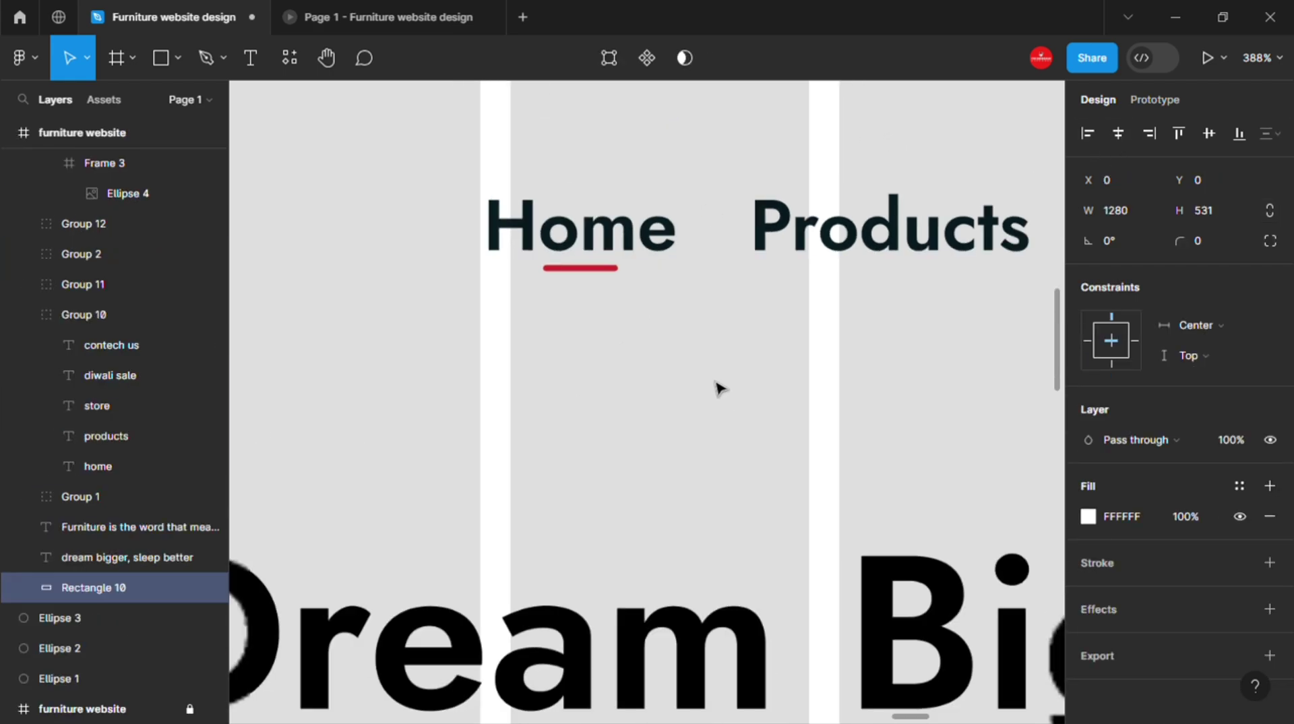
{"action": "scroll", "coordinate": [717, 393], "scroll_direction": "down", "scroll_amount": 3}
{"action": "scroll", "coordinate": [755, 381], "scroll_direction": "down", "scroll_amount": 3}
{"action": "scroll", "coordinate": [755, 381], "scroll_direction": "right", "scroll_amount": 2}
{"action": "scroll", "coordinate": [898, 311], "scroll_direction": "down", "scroll_amount": 2}
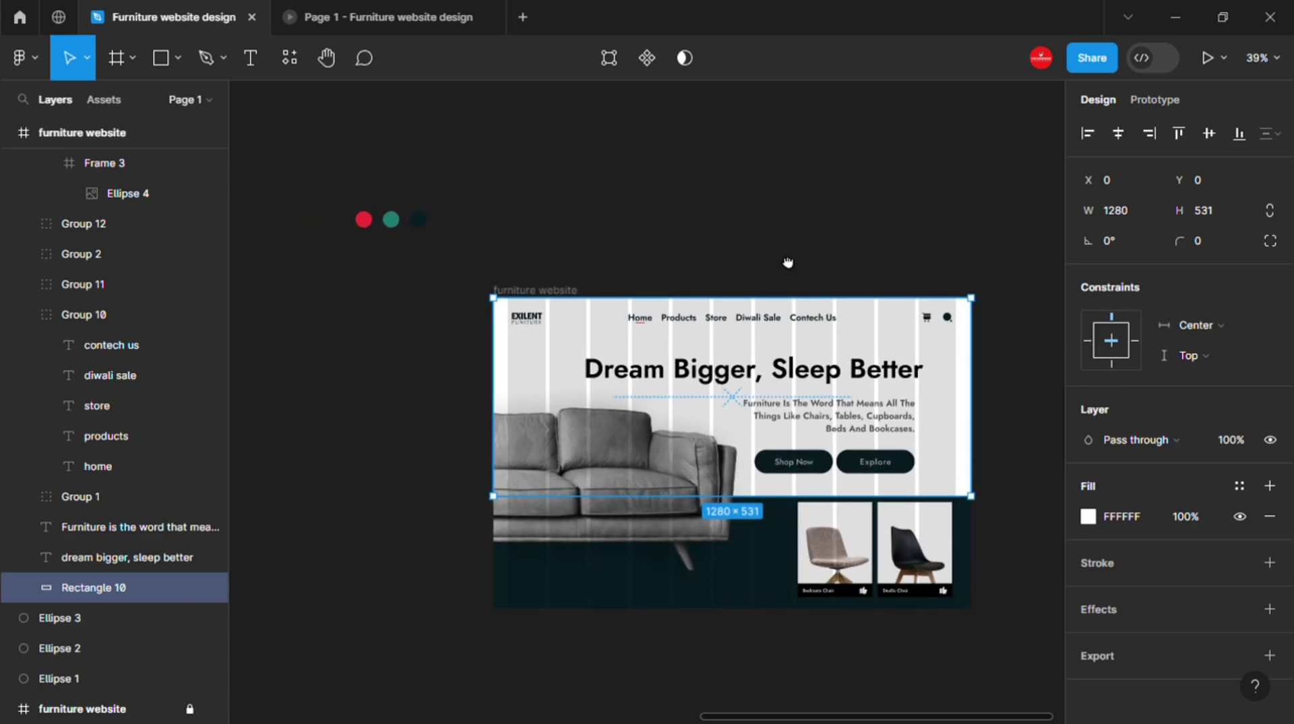
{"action": "scroll", "coordinate": [789, 263], "scroll_direction": "down", "scroll_amount": 3}
{"action": "scroll", "coordinate": [664, 565], "scroll_direction": "up", "scroll_amount": 2}
{"action": "scroll", "coordinate": [630, 640], "scroll_direction": "down", "scroll_amount": 1}
{"action": "scroll", "coordinate": [630, 641], "scroll_direction": "left", "scroll_amount": 1}
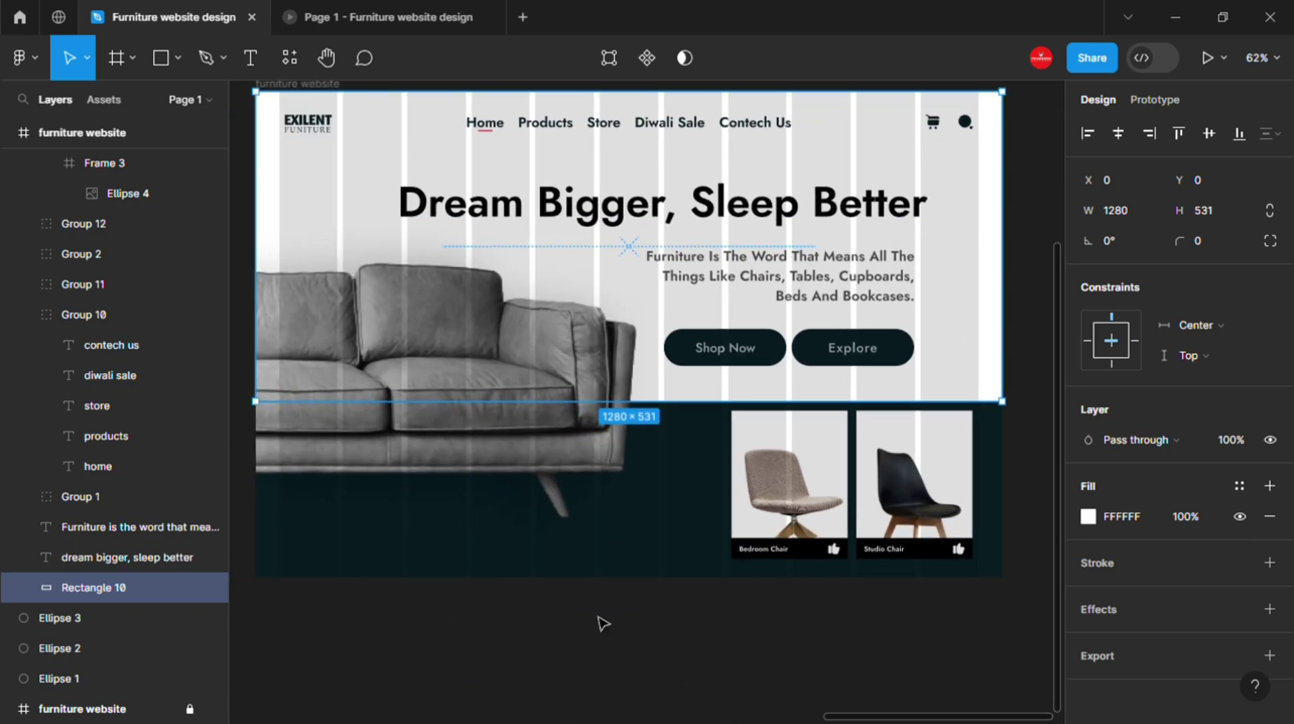
{"action": "scroll", "coordinate": [601, 620], "scroll_direction": "left", "scroll_amount": 2}
{"action": "left_click", "coordinate": [780, 277]}
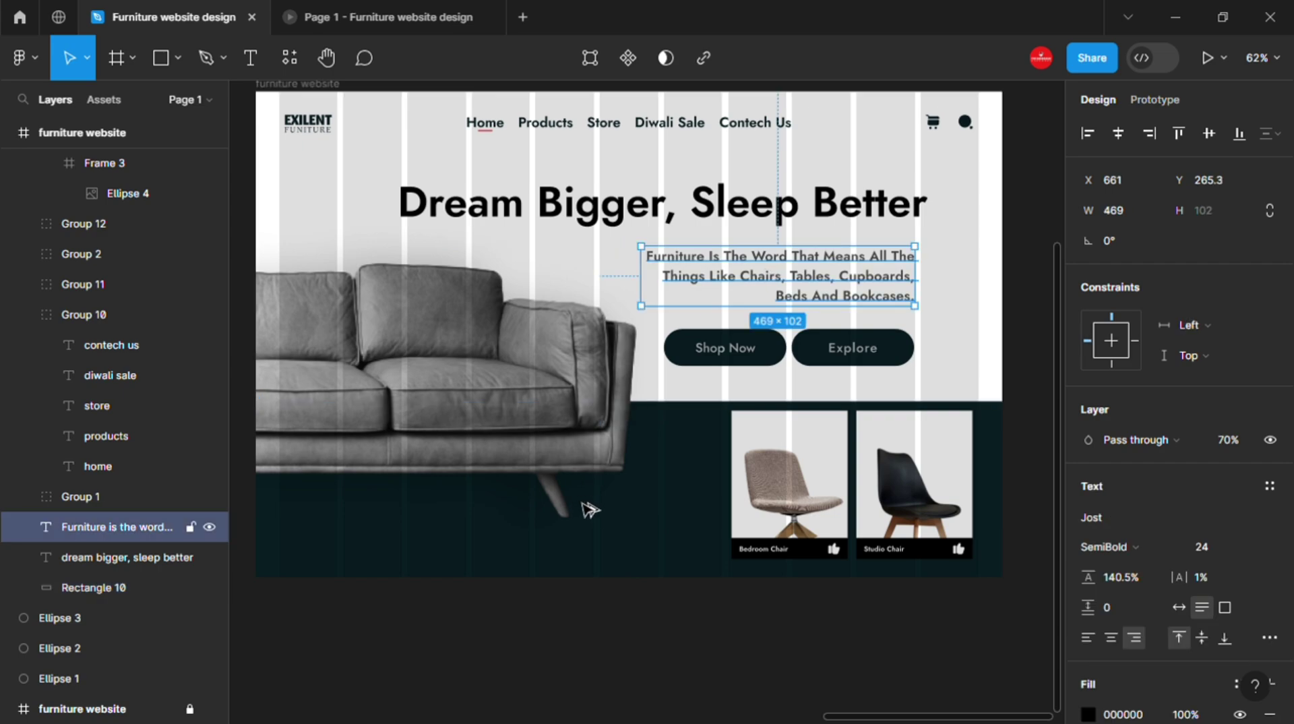
{"action": "key", "text": "ctrl+c"}
{"action": "key", "text": "ctrl+v"}
- Set the pasted paragraph copy in the lower band to 100% opacity
{"action": "left_click", "coordinate": [622, 539]}
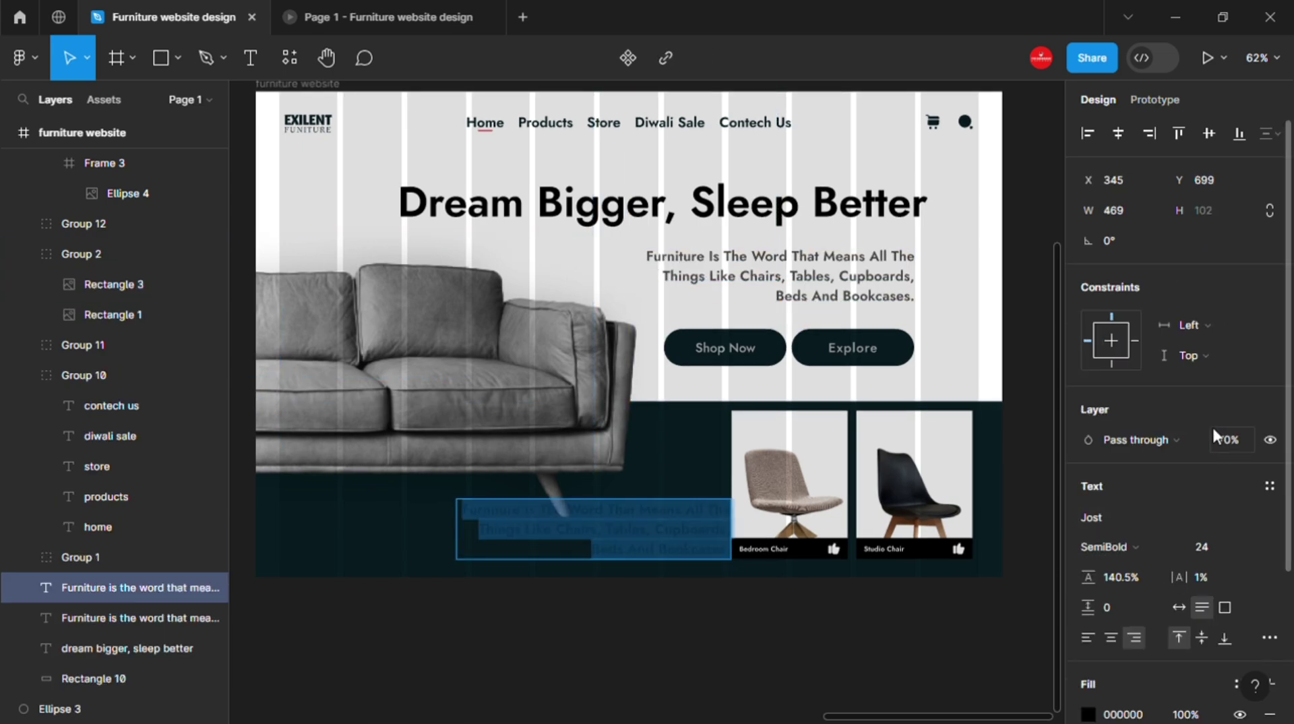
{"action": "left_click", "coordinate": [1233, 440]}
{"action": "type", "text": "100"}
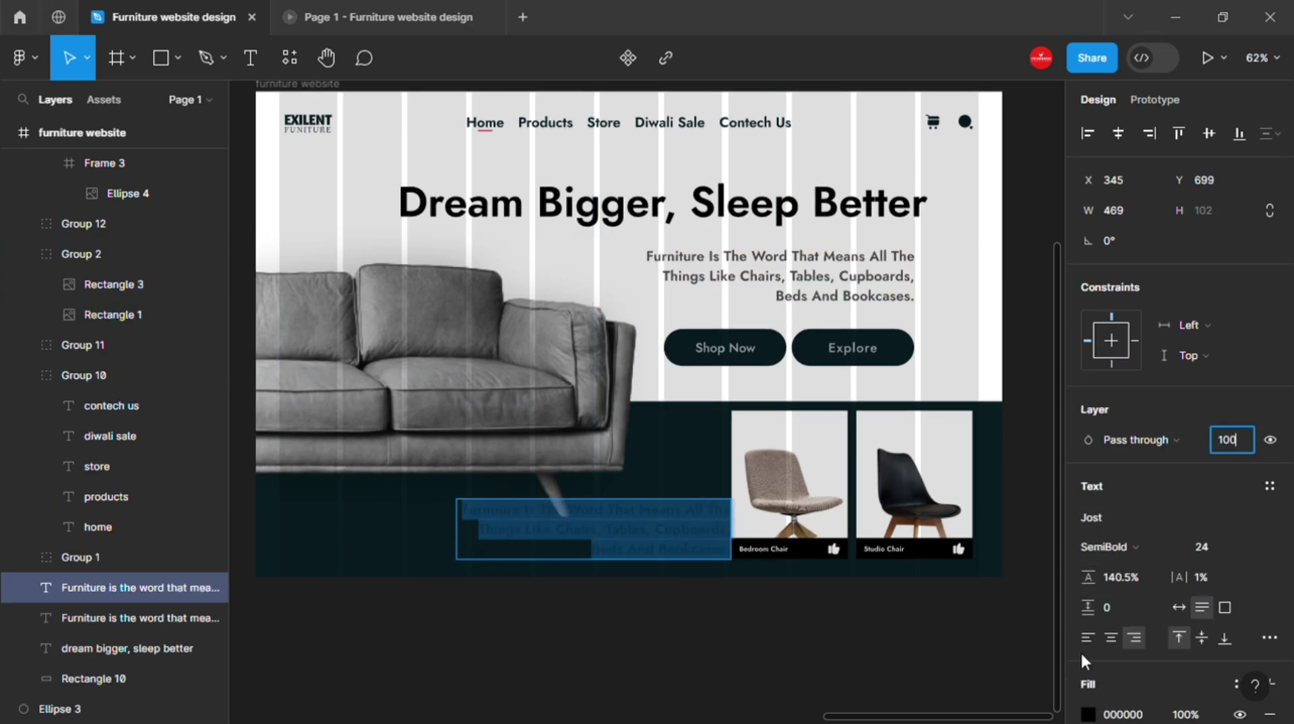
{"action": "key", "text": "Return"}
{"action": "left_click", "coordinate": [648, 541]}
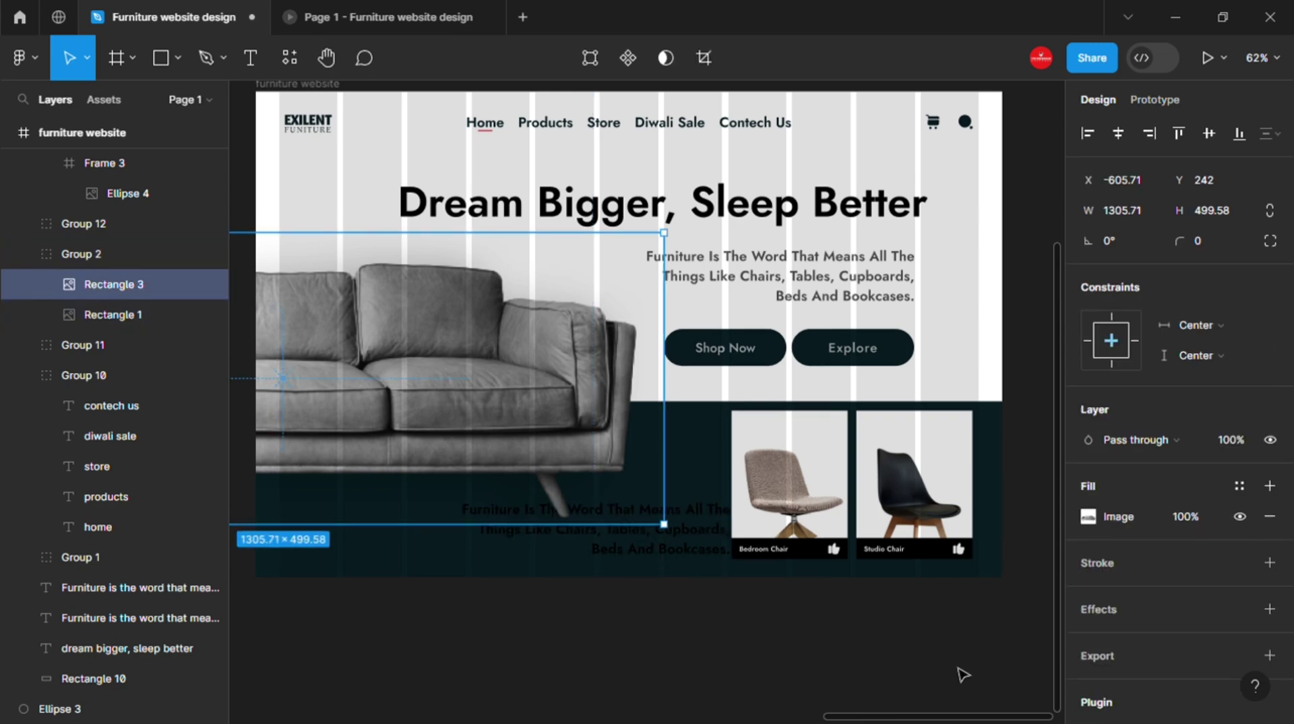
{"action": "left_click", "coordinate": [964, 669]}
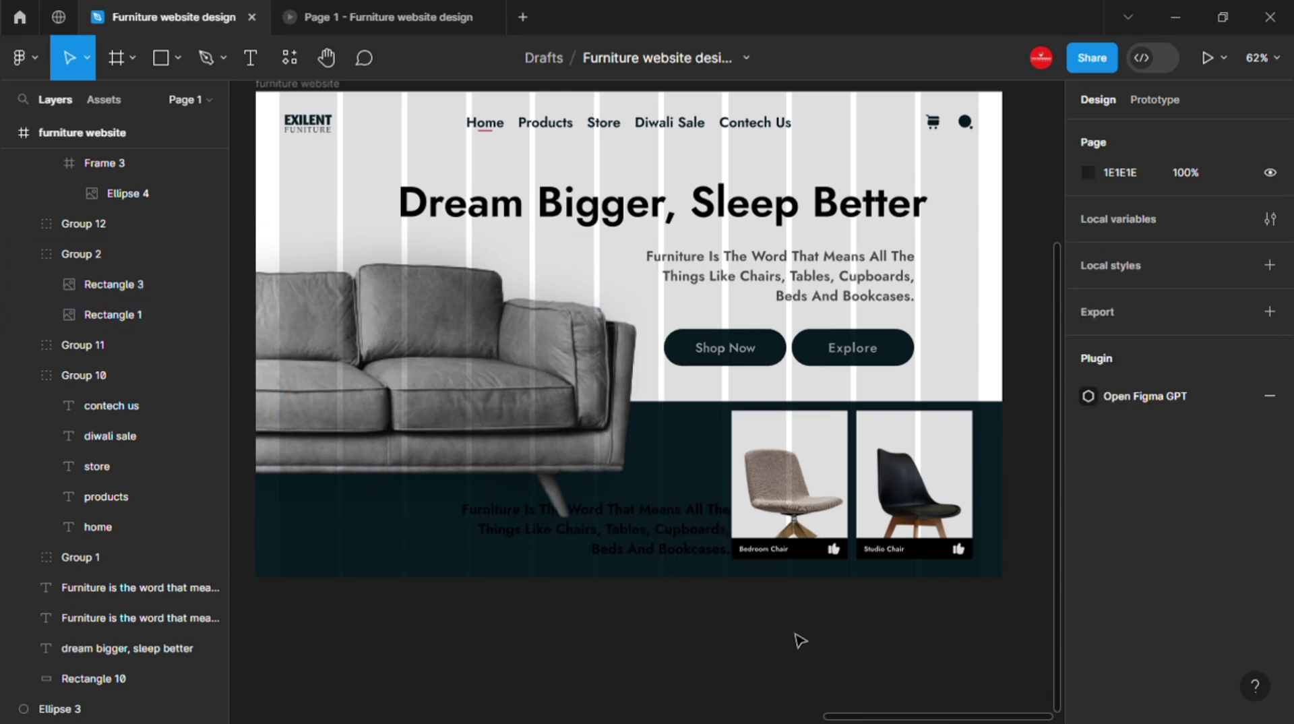
- Retype the pasted copy as 'Down To Explore Products' with an auto-width text box
{"action": "left_click", "coordinate": [691, 532]}
{"action": "double_click", "coordinate": [692, 530]}
{"action": "key", "text": "ctrl+a"}
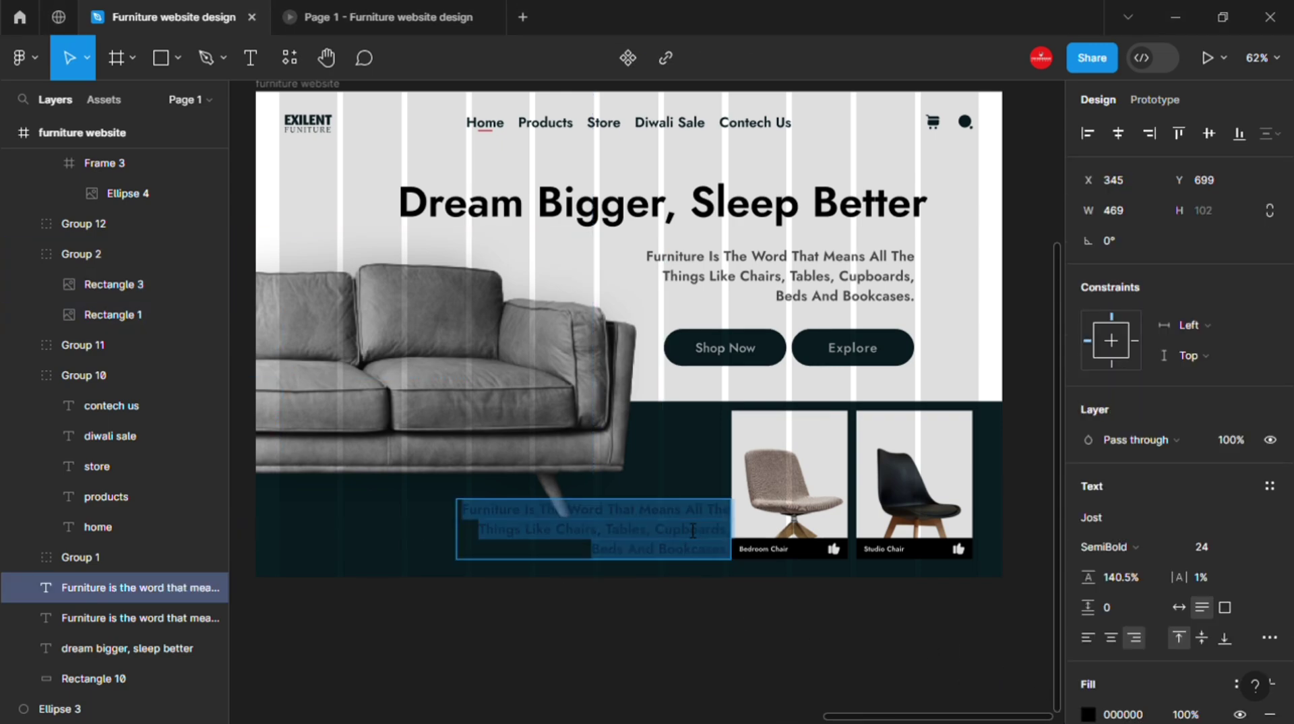
{"action": "type", "text": "do"}
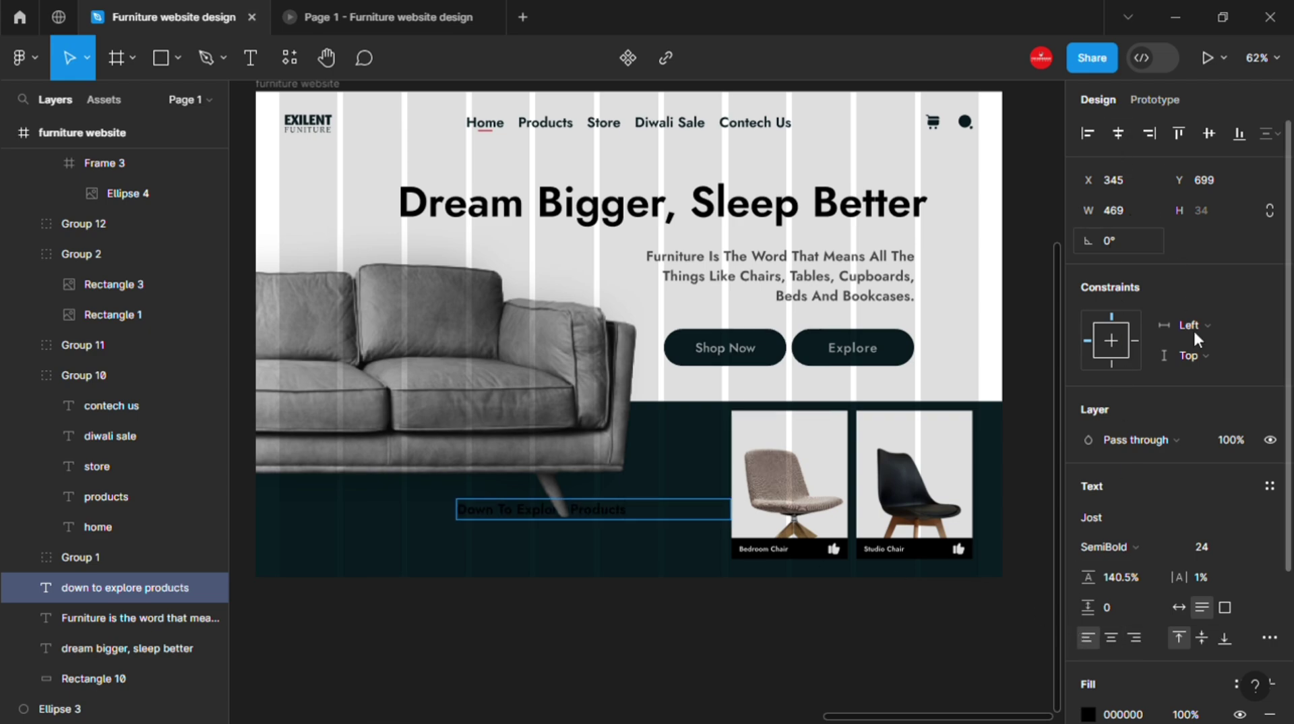
{"action": "left_click", "coordinate": [1178, 607]}
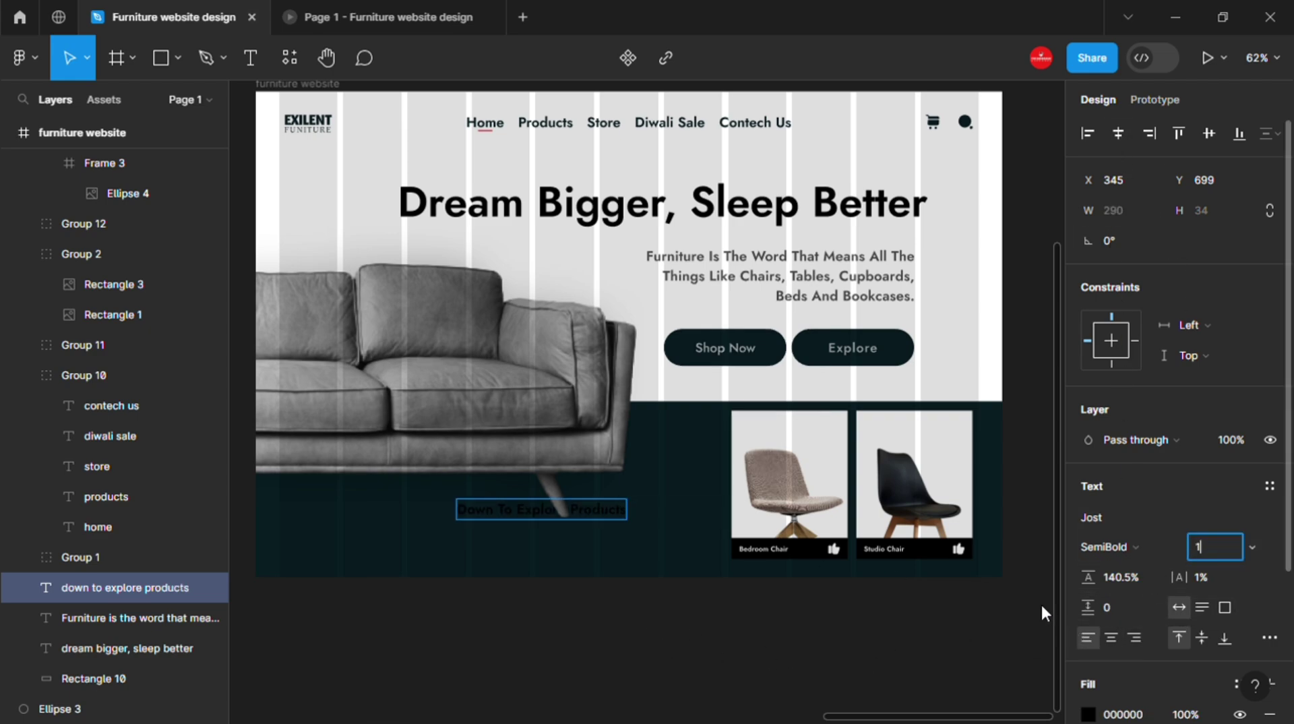
{"action": "left_click", "coordinate": [604, 515]}
{"action": "left_click", "coordinate": [656, 672]}
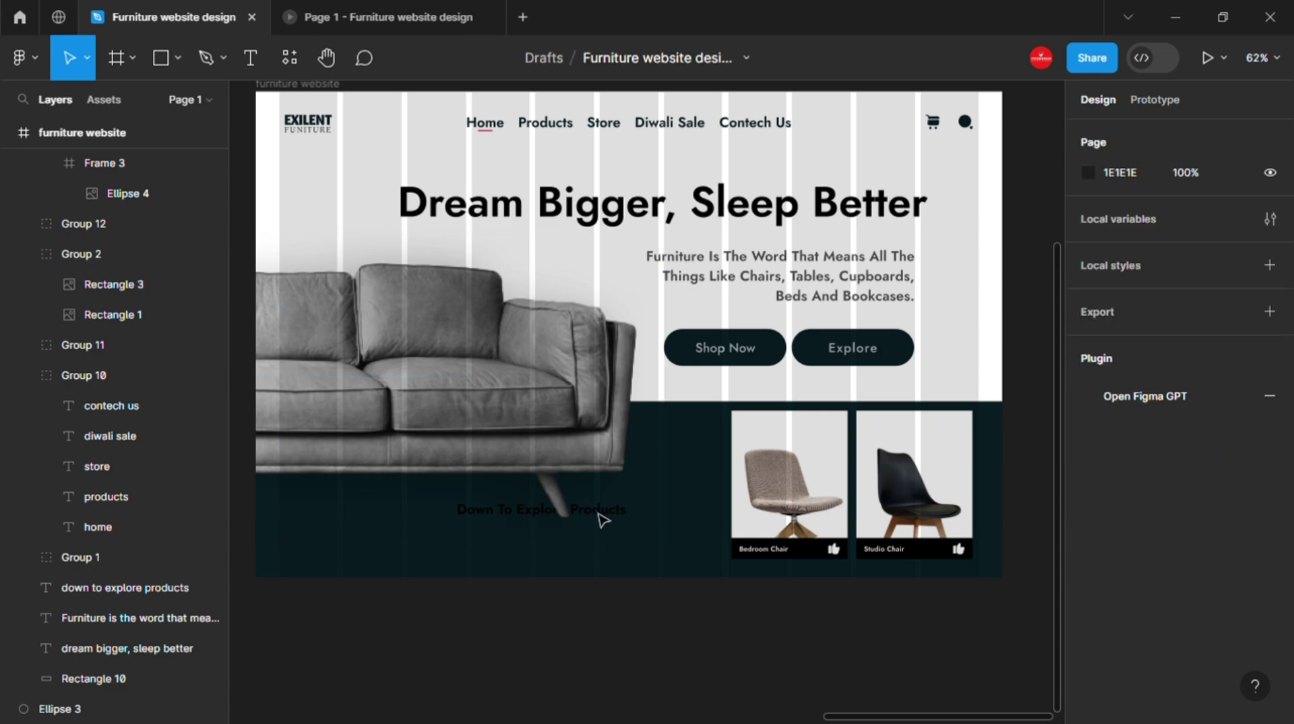
- Move the caption lower, set it to 12 pt and centre it horizontally in the frame
{"action": "left_click_drag", "start_coordinate": [592, 520], "coordinate": [620, 555]}
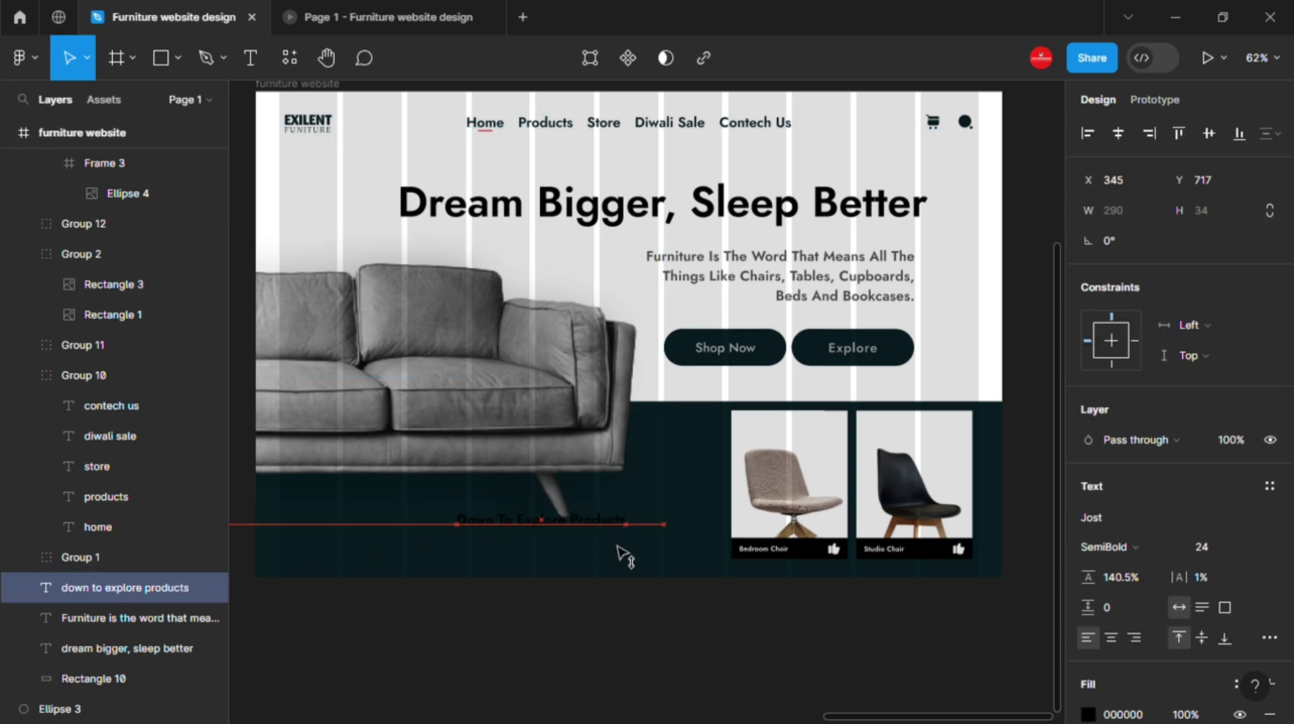
{"action": "left_click", "coordinate": [1212, 549]}
{"action": "left_click", "coordinate": [690, 606]}
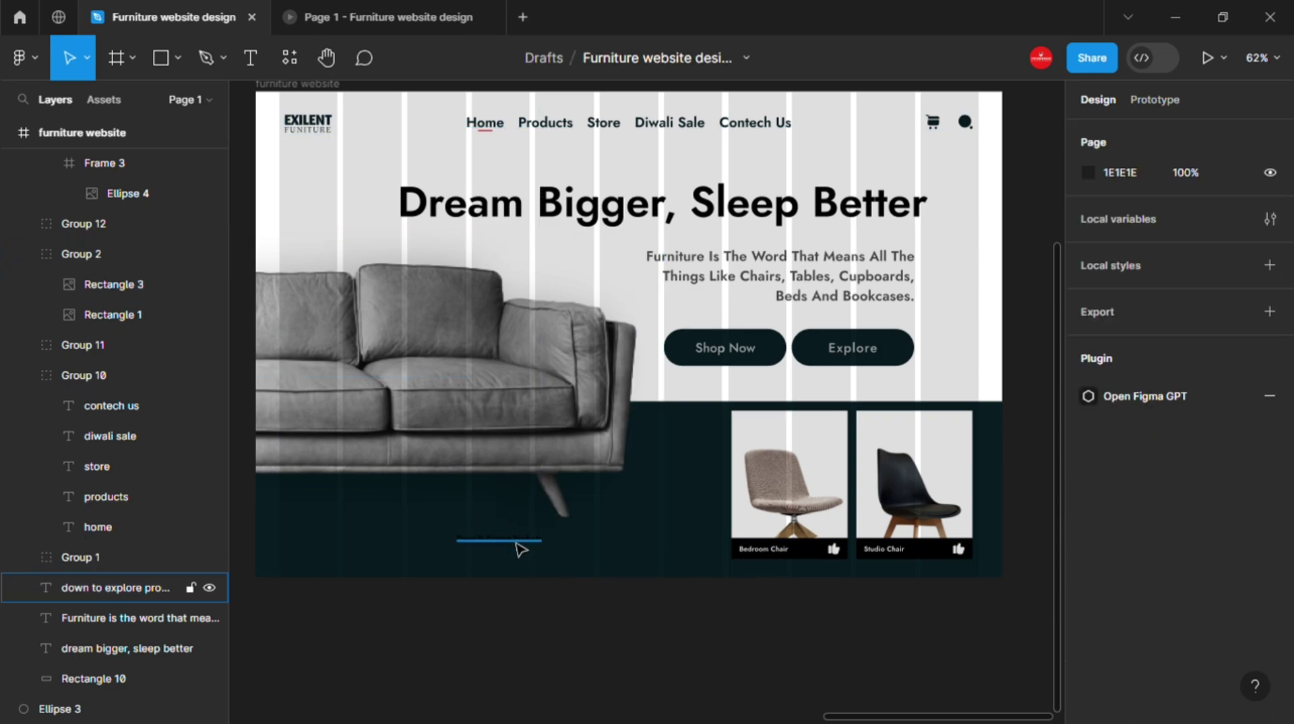
{"action": "left_click", "coordinate": [513, 543]}
{"action": "left_click_drag", "start_coordinate": [513, 542], "coordinate": [642, 554]}
{"action": "left_click", "coordinate": [671, 637]}
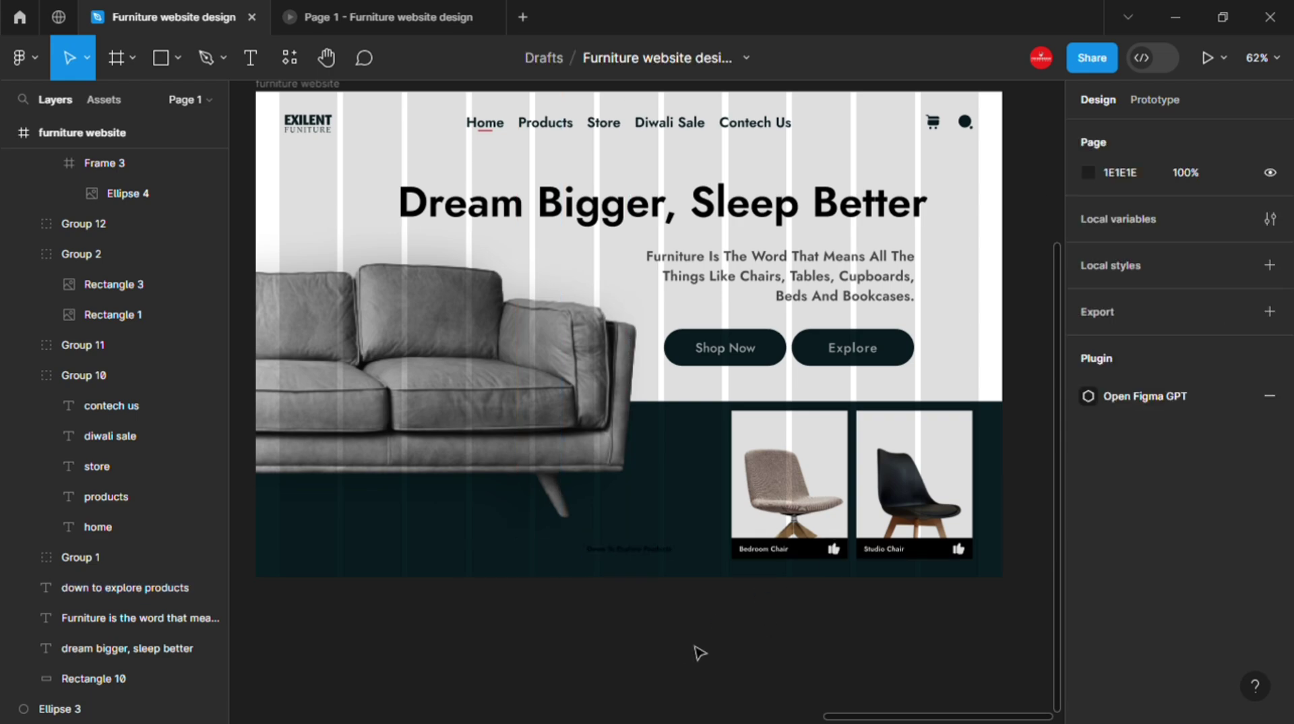
{"action": "scroll", "coordinate": [633, 607], "scroll_direction": "up", "scroll_amount": 2, "text": "ctrl"}
{"action": "left_click", "coordinate": [629, 541]}
- Colour the Down To Explore Products caption dark teal 081D22
{"action": "scroll", "coordinate": [1104, 687], "scroll_direction": "down", "scroll_amount": 3}
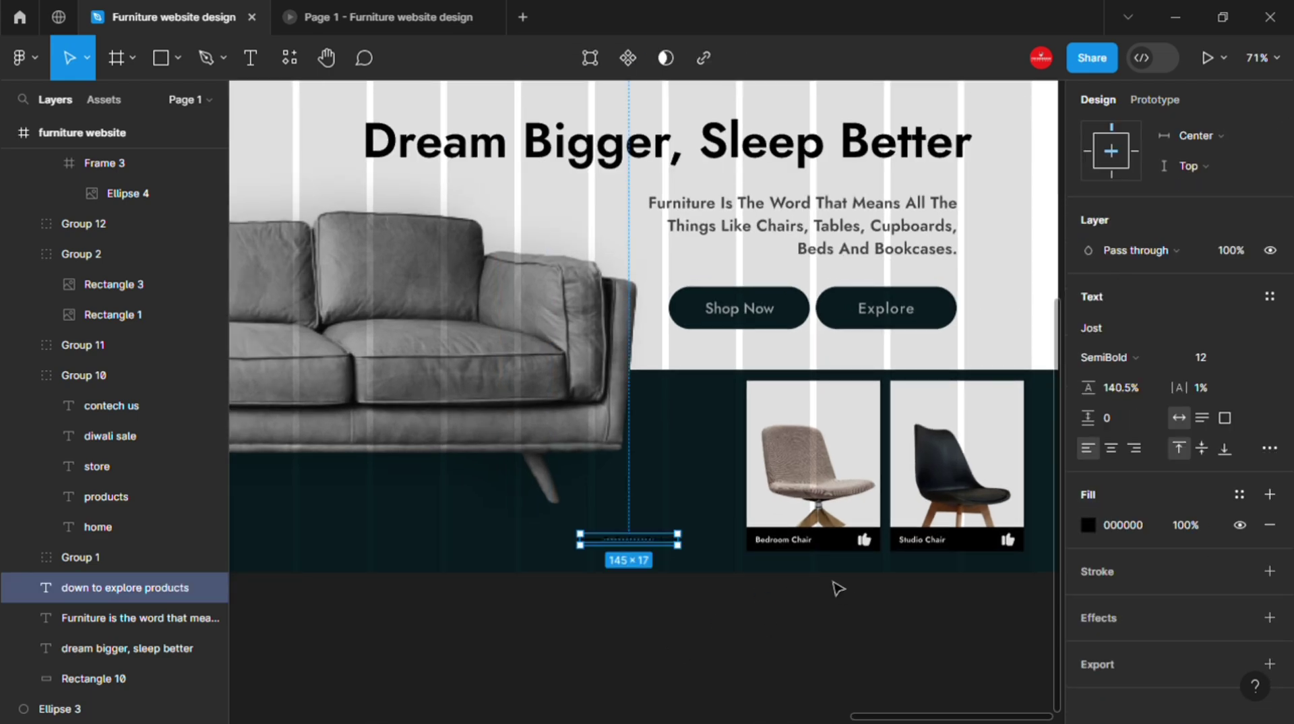
{"action": "left_click", "coordinate": [1088, 525]}
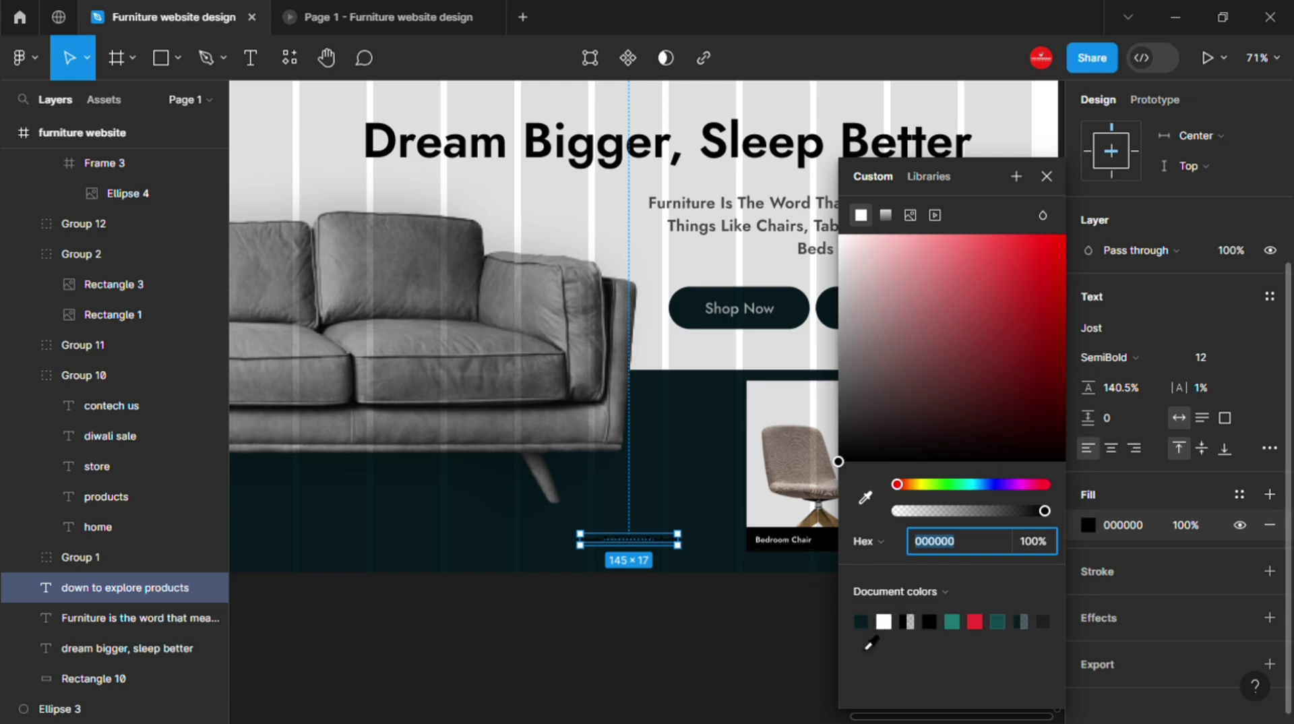
{"action": "left_click", "coordinate": [861, 621]}
{"action": "left_click", "coordinate": [1043, 545]}
{"action": "left_click", "coordinate": [749, 644]}
- Give the furniture website frame the teal fill 1D7873 sampled from the swatch
{"action": "key", "text": "shift+1"}
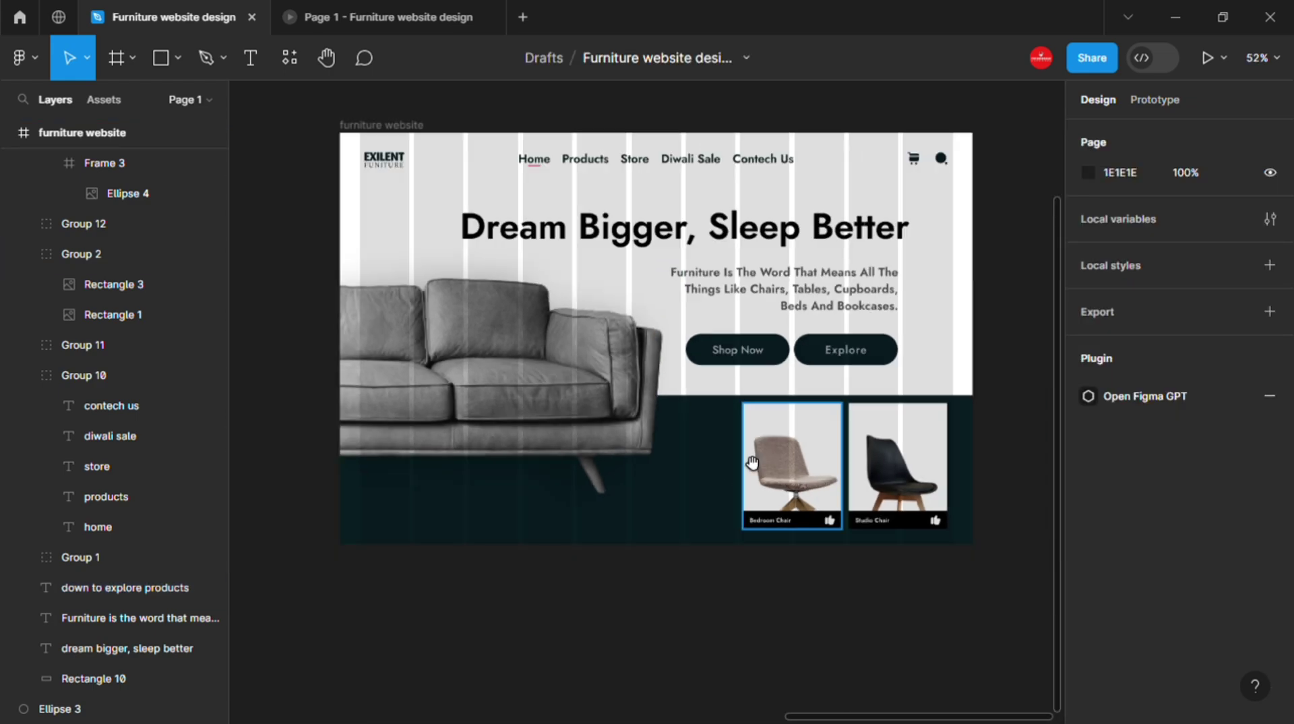
{"action": "left_click", "coordinate": [394, 233]}
{"action": "key", "text": "shift+2"}
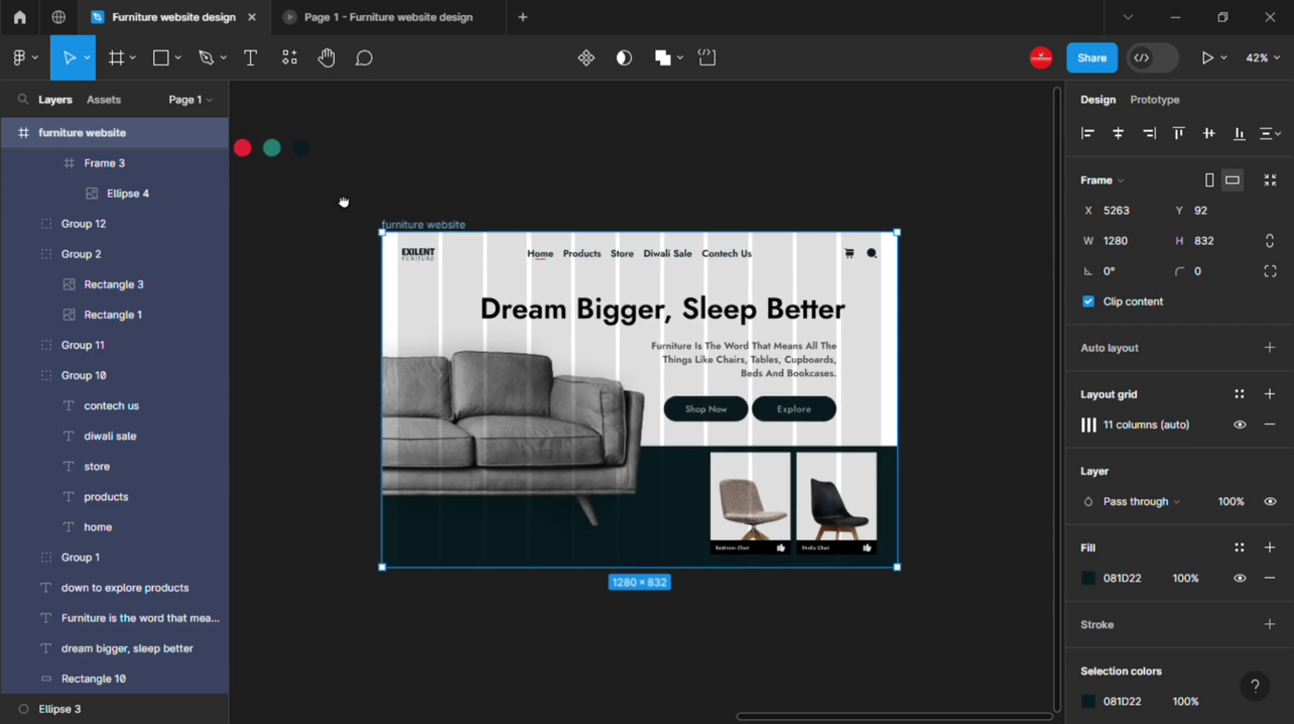
{"action": "key", "text": "i"}
{"action": "left_click", "coordinate": [272, 149]}
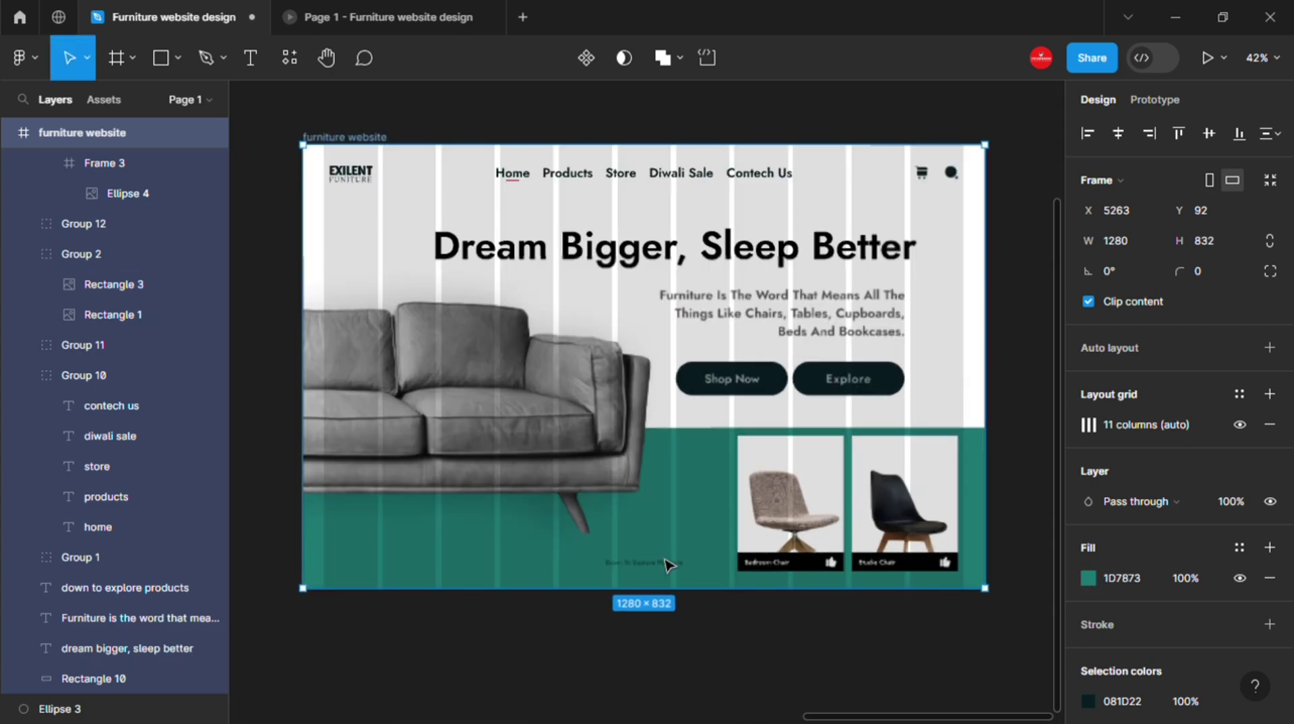
{"action": "scroll", "coordinate": [670, 567], "scroll_direction": "up", "scroll_amount": 5}
- Insert an Iconsax arrow-down chevron and scale it down beneath the caption
{"action": "key", "text": "ctrl+/"}
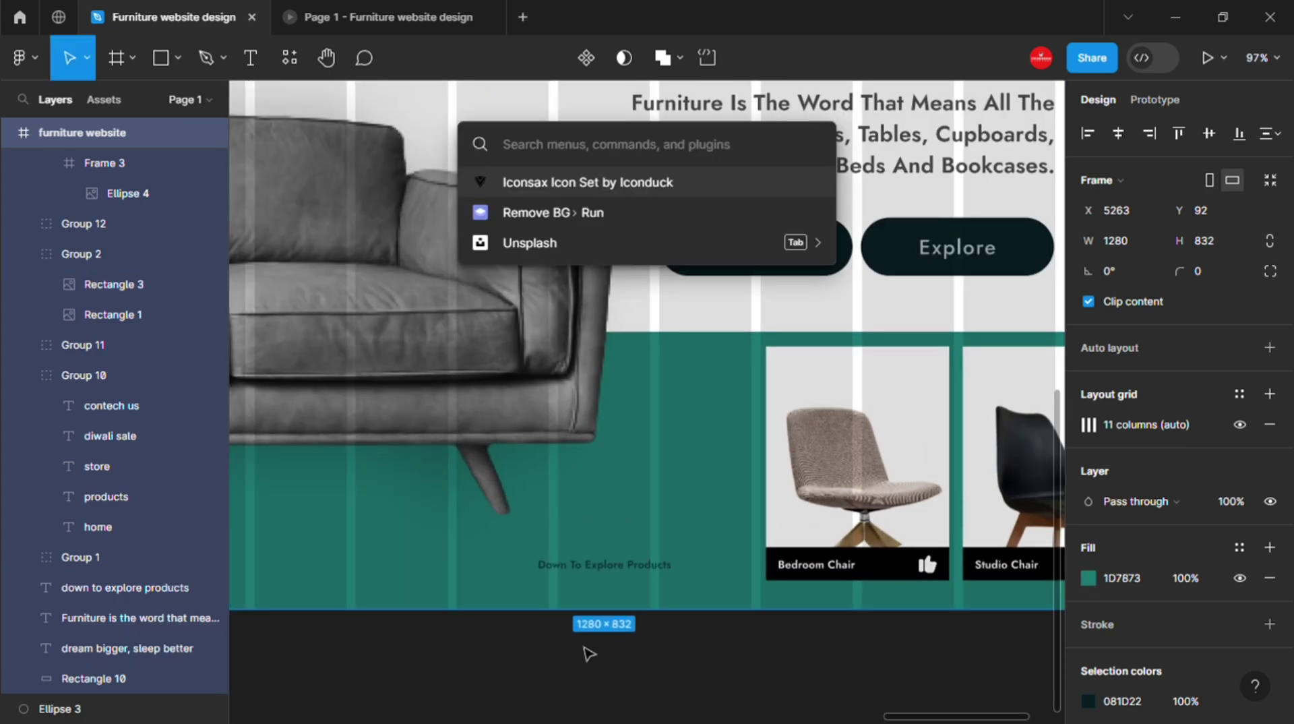
{"action": "key", "text": "Return"}
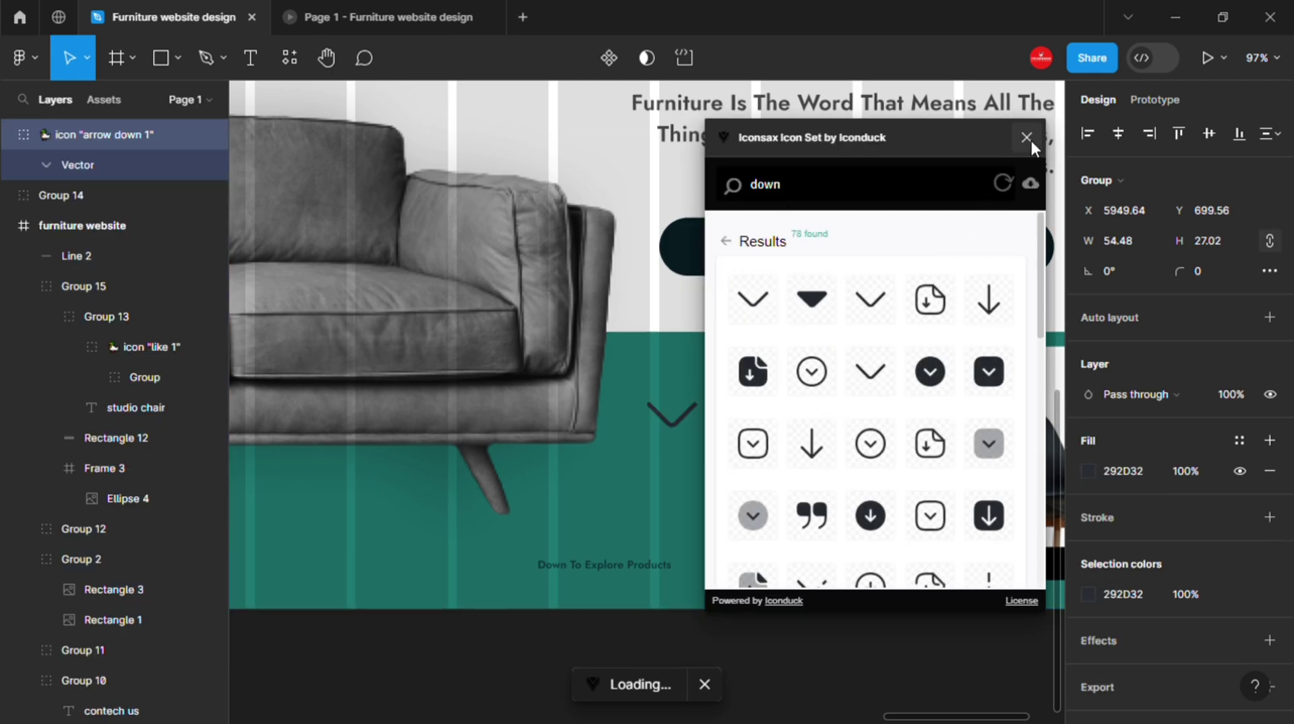
{"action": "left_click", "coordinate": [1027, 138]}
{"action": "key", "text": "k"}
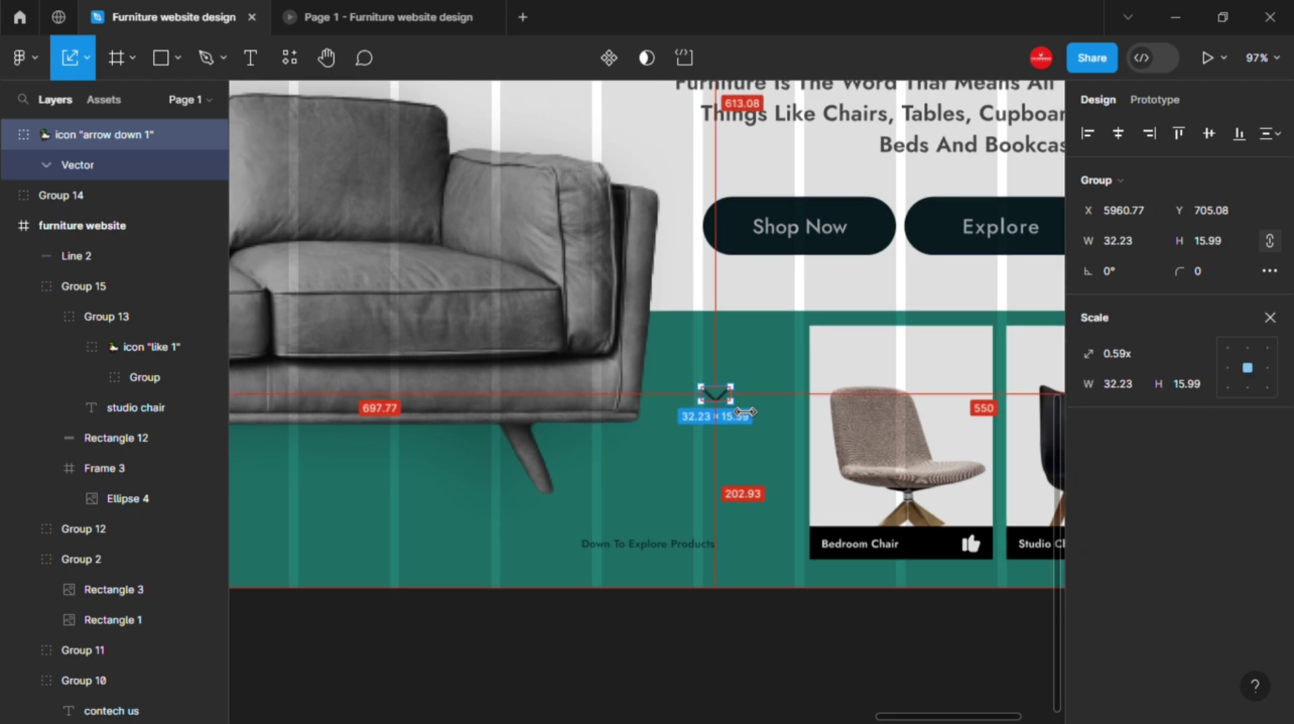
{"action": "mouse_move", "coordinate": [764, 410]}
{"action": "left_mouse_down"}
{"action": "mouse_move", "coordinate": [727, 401]}
{"action": "mouse_move", "coordinate": [656, 589]}
{"action": "left_mouse_up"}
{"action": "scroll", "coordinate": [652, 581], "scroll_direction": "up", "scroll_amount": 5}
{"action": "key", "text": "i"}
{"action": "scroll", "coordinate": [664, 539], "scroll_direction": "up", "scroll_amount": 3}
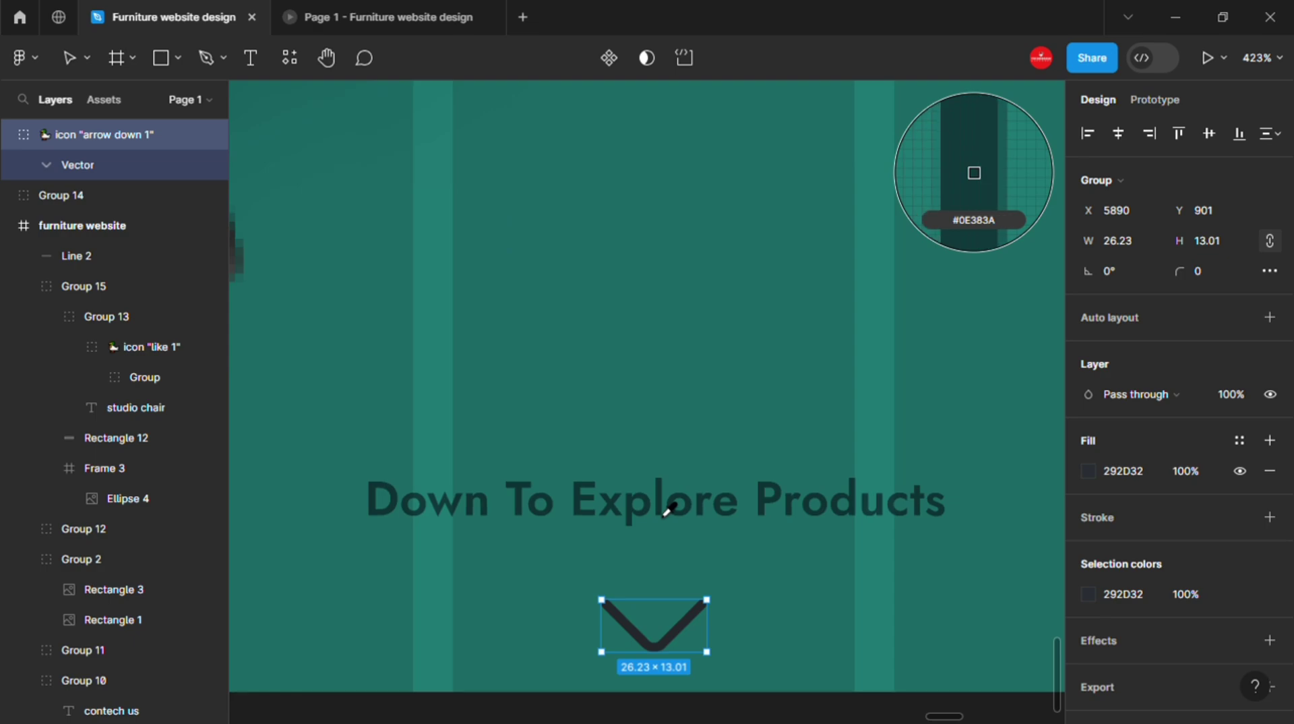
- Colour the chevron 0E383A, shrink it, and centre-align it with the caption
{"action": "left_click", "coordinate": [669, 510]}
{"action": "left_click_drag", "start_coordinate": [715, 629], "coordinate": [744, 632]}
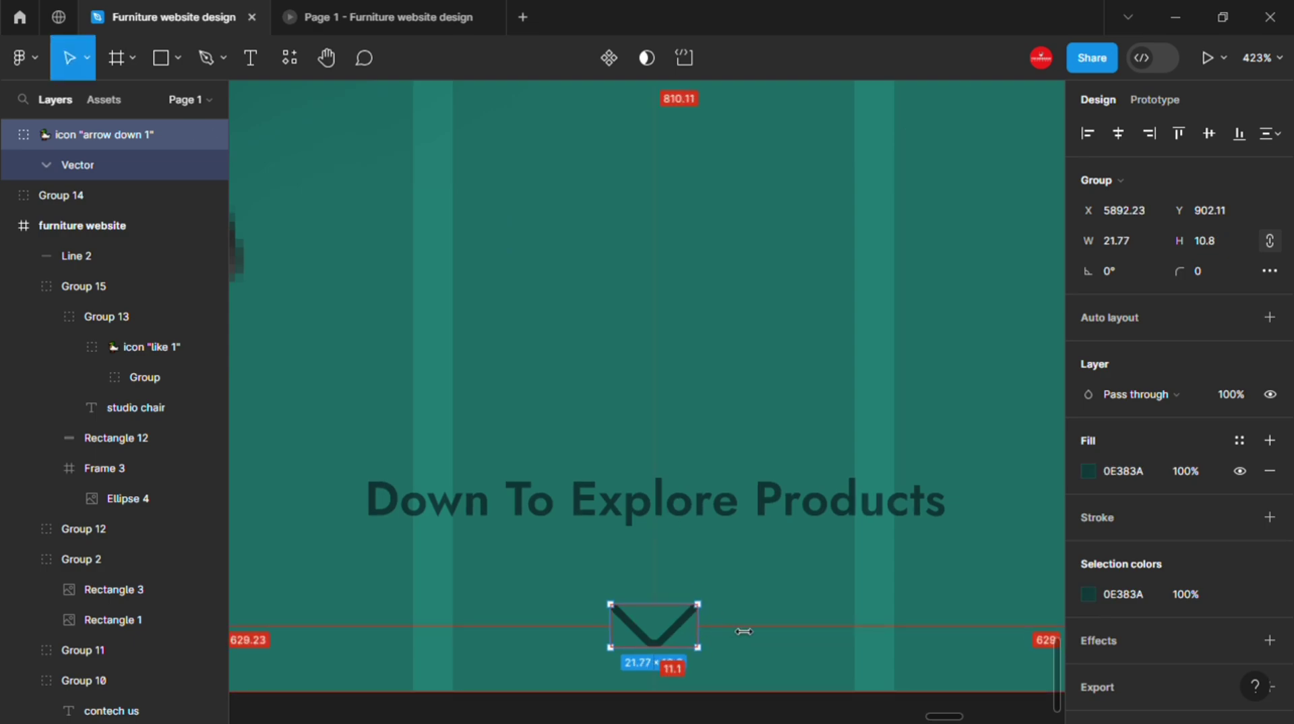
{"action": "left_click", "coordinate": [705, 531]}
{"action": "scroll", "coordinate": [674, 573], "scroll_direction": "down", "scroll_amount": 3}
{"action": "left_click", "coordinate": [669, 593], "text": "shift"}
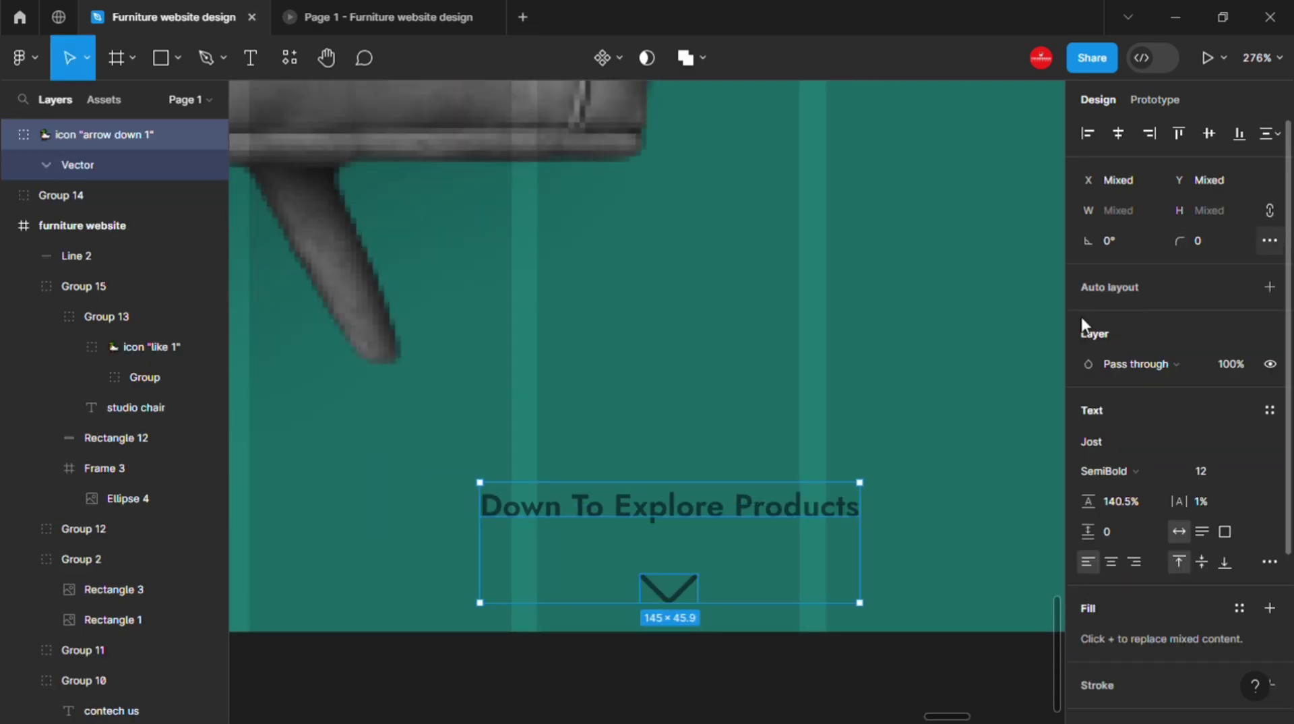
{"action": "left_click", "coordinate": [1270, 134]}
{"action": "left_click", "coordinate": [1070, 211]}
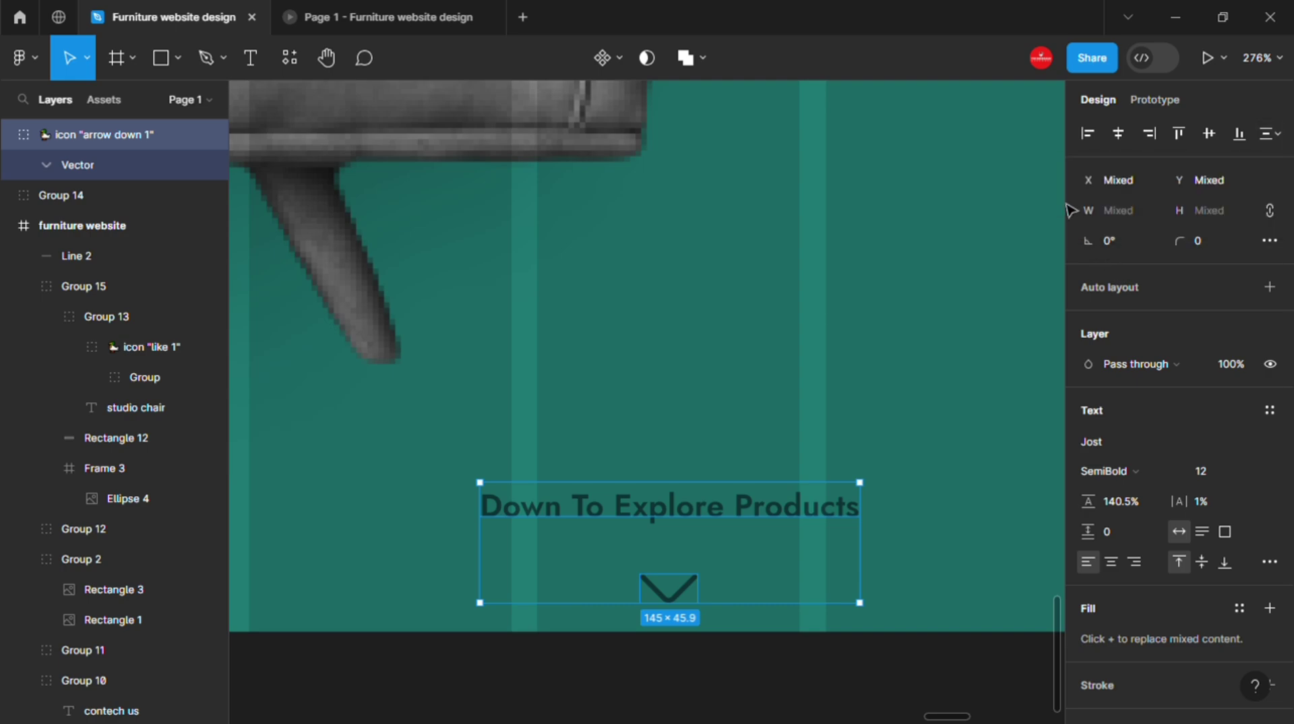
- Nudge the caption slightly lower and scale it up a little
{"action": "left_click", "coordinate": [653, 383]}
{"action": "scroll", "coordinate": [601, 532], "scroll_direction": "down", "scroll_amount": 2}
{"action": "left_click", "coordinate": [601, 532]}
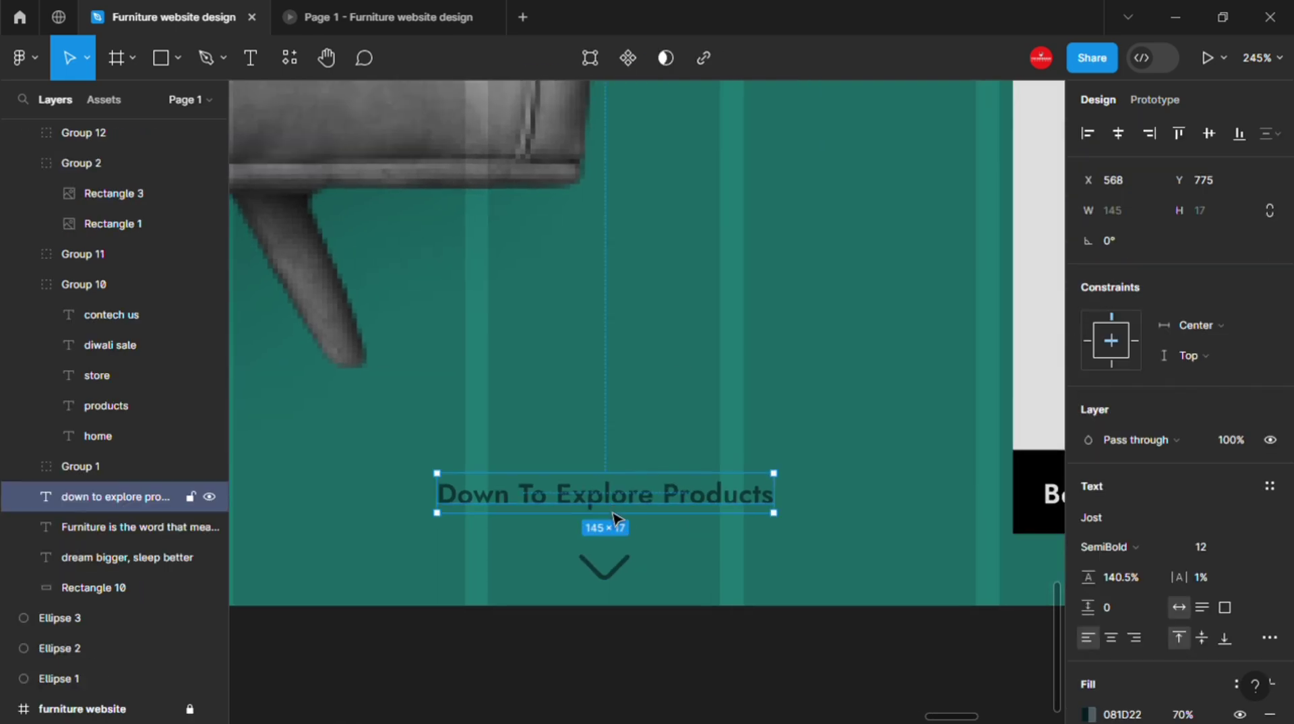
{"action": "left_click_drag", "start_coordinate": [601, 532], "coordinate": [617, 533]}
{"action": "scroll", "coordinate": [653, 559], "scroll_direction": "down", "scroll_amount": 2}
{"action": "key", "text": "k"}
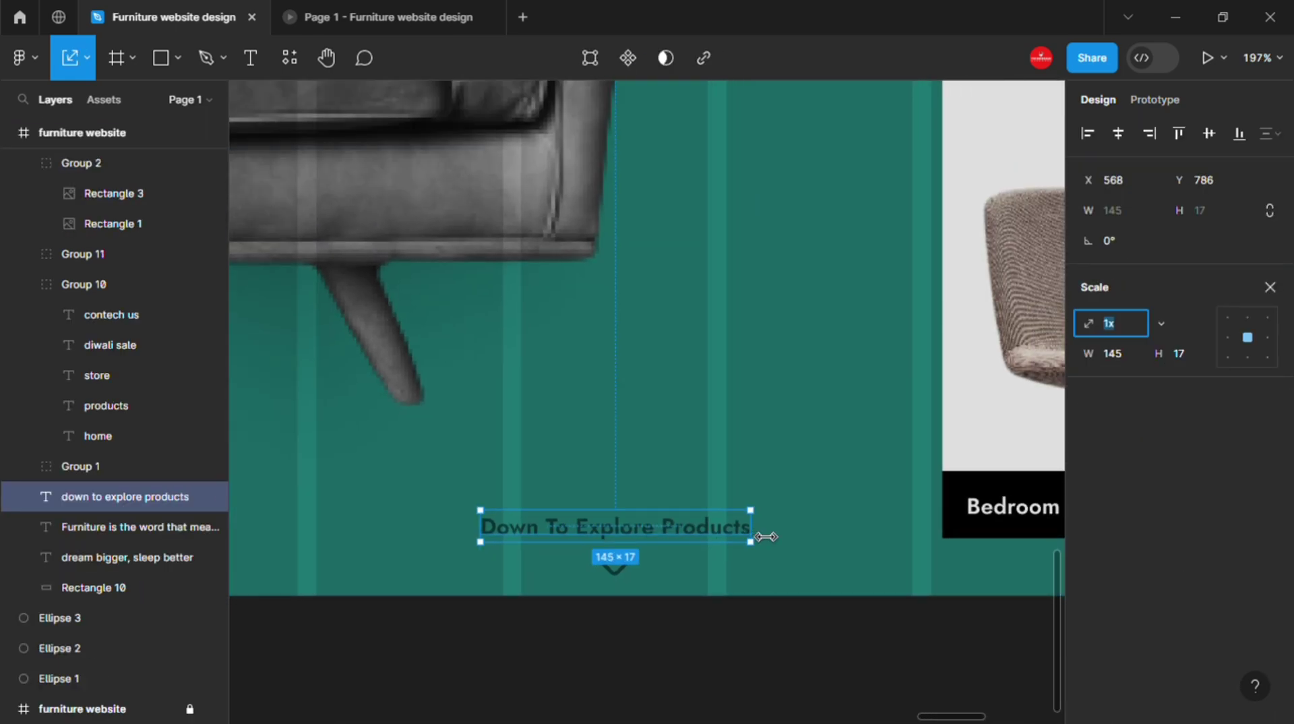
{"action": "left_click_drag", "start_coordinate": [755, 533], "coordinate": [800, 529]}
{"action": "left_click", "coordinate": [659, 629]}
- Select the chevron together with the caption
{"action": "scroll", "coordinate": [652, 614], "scroll_direction": "down", "scroll_amount": 3}
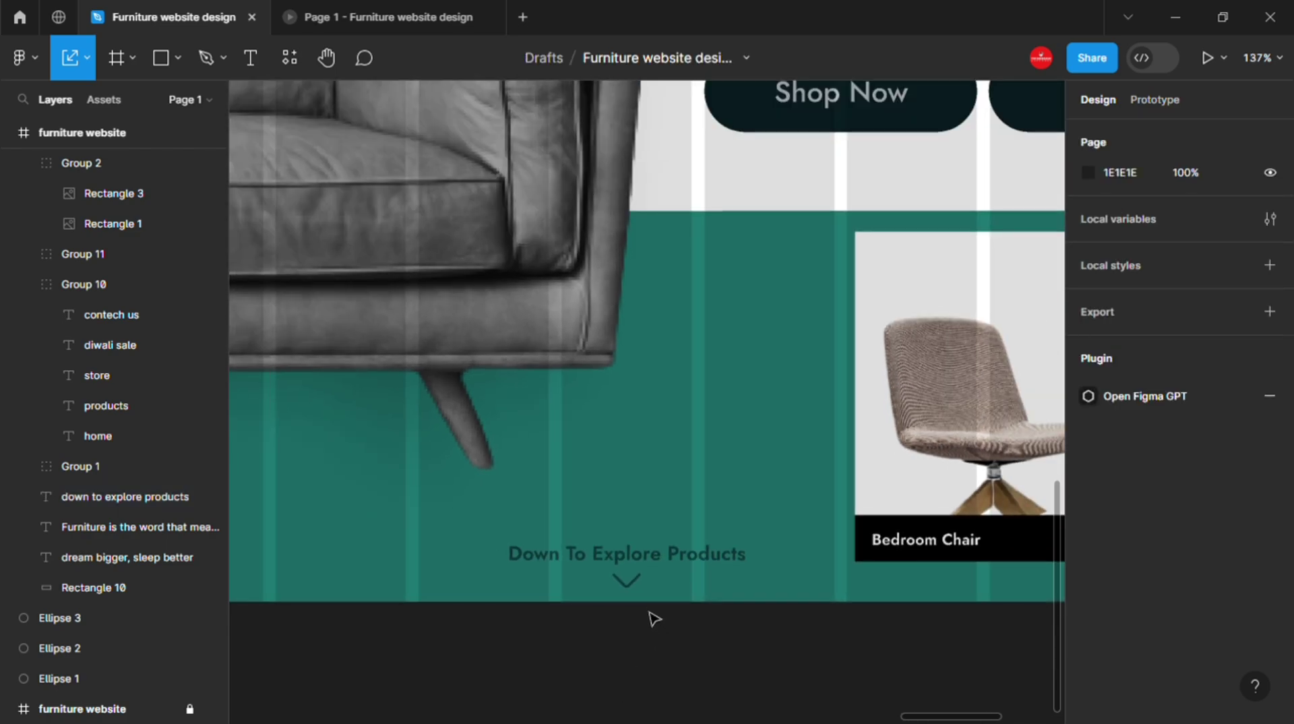
{"action": "scroll", "coordinate": [635, 586], "scroll_direction": "up", "scroll_amount": 3}
{"action": "left_click", "coordinate": [648, 584]}
{"action": "key", "text": "Escape"}
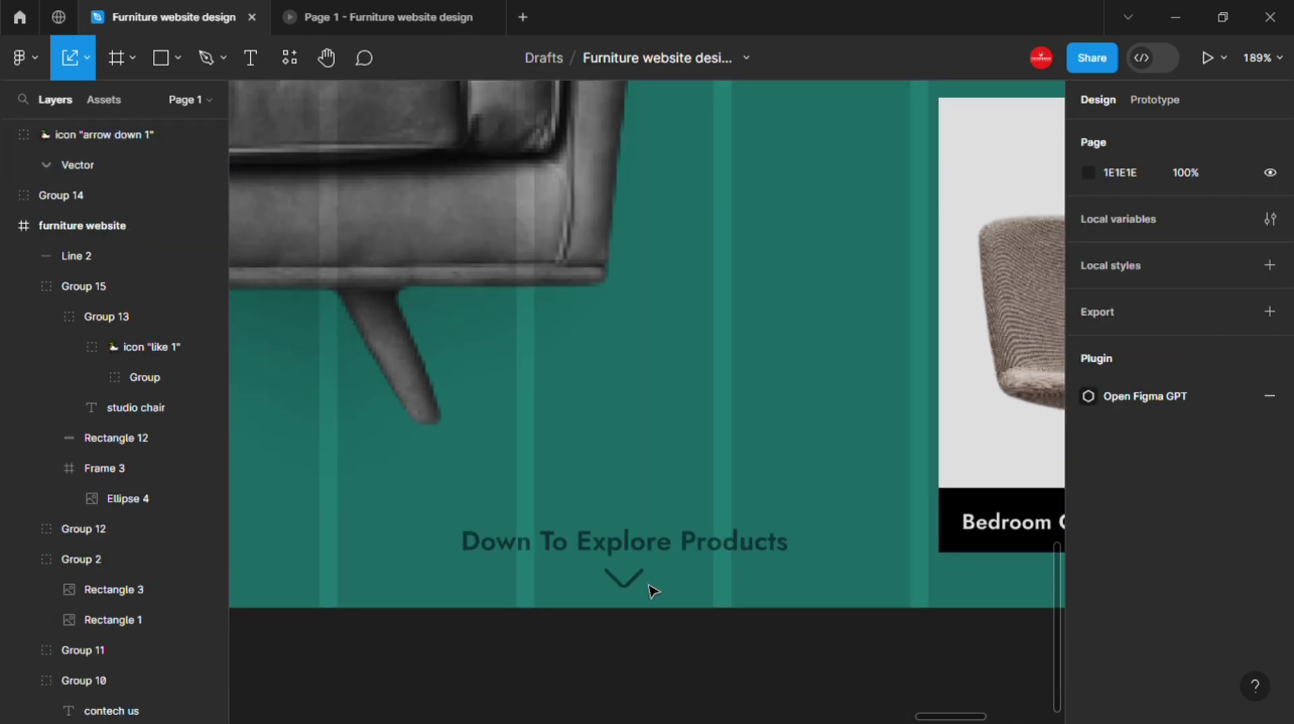
{"action": "scroll", "coordinate": [651, 591], "scroll_direction": "up", "scroll_amount": 2}
{"action": "left_click", "coordinate": [641, 585]}
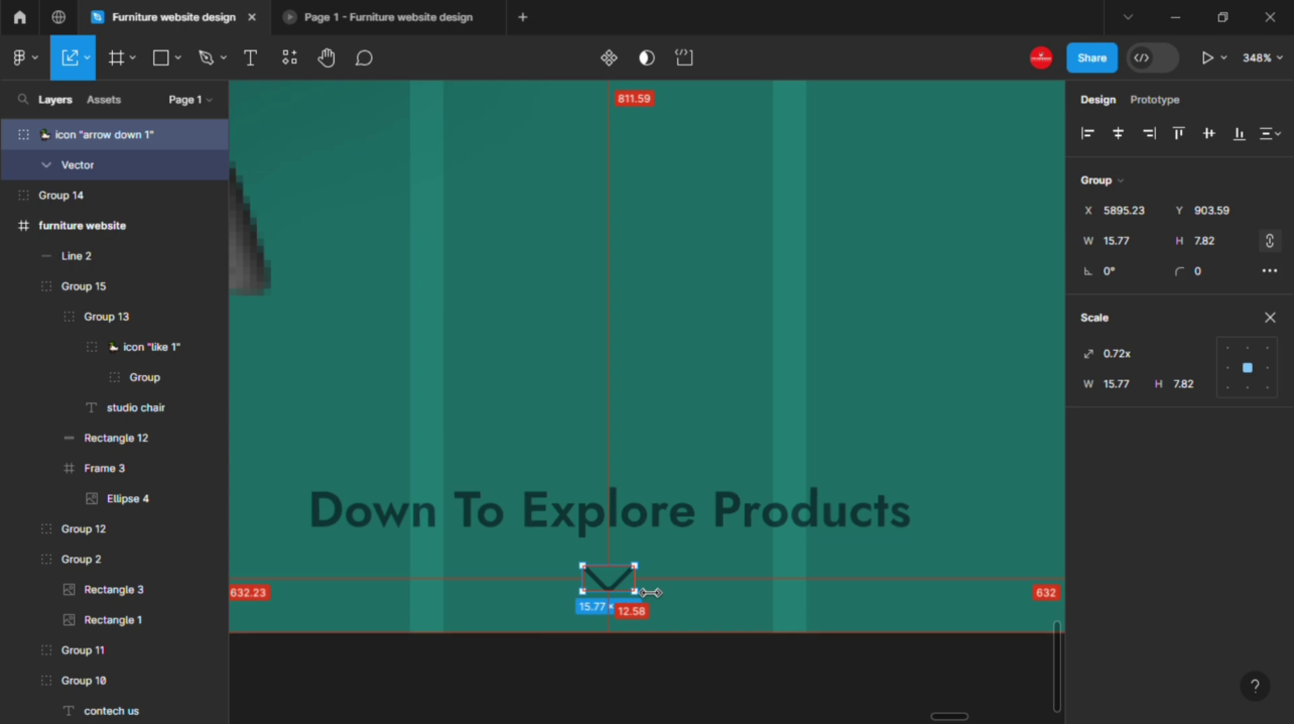
{"action": "left_click", "coordinate": [775, 510], "text": "shift"}
{"action": "scroll", "coordinate": [665, 523], "scroll_direction": "down", "scroll_amount": 2}
{"action": "scroll", "coordinate": [666, 524], "scroll_direction": "down", "scroll_amount": 2}
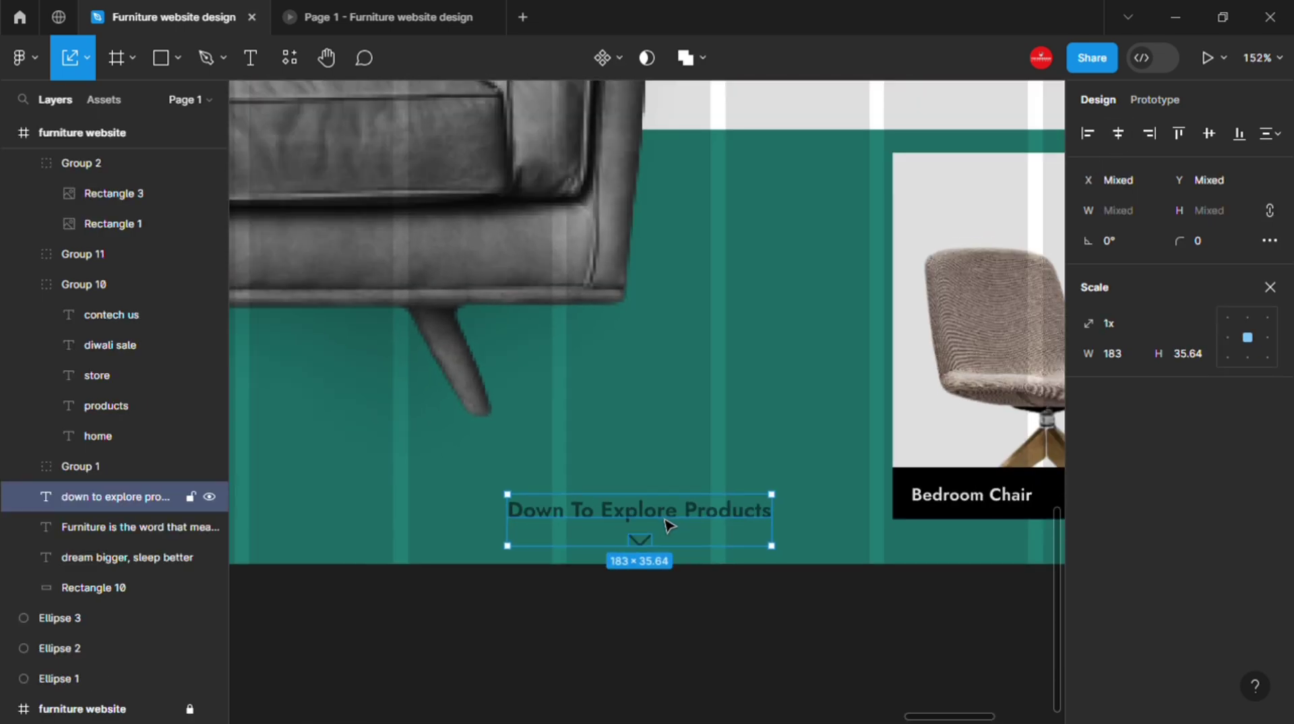
{"action": "scroll", "coordinate": [666, 524], "scroll_direction": "down", "scroll_amount": 3}
{"action": "scroll", "coordinate": [688, 625], "scroll_direction": "down", "scroll_amount": 2}
{"action": "left_click", "coordinate": [794, 641]}
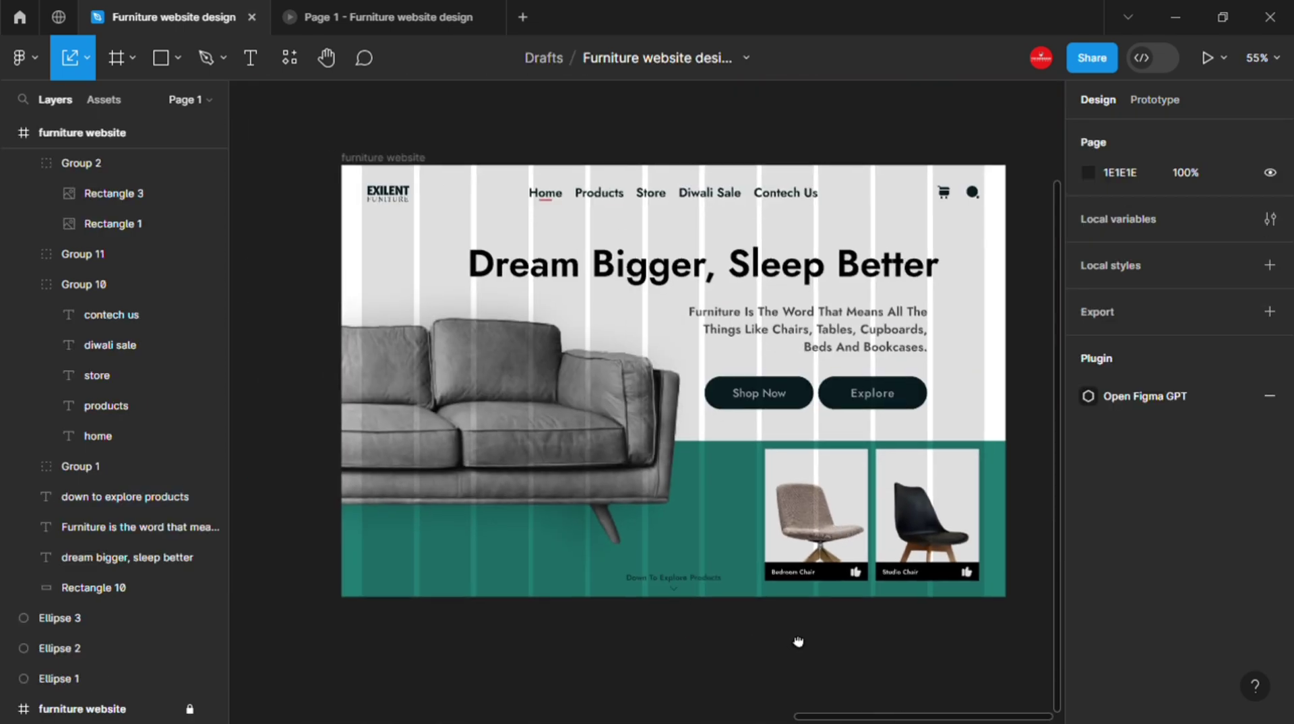
- Group the caption and chevron as Group 16 and move the group slightly lower
{"action": "left_click", "coordinate": [711, 588]}
{"action": "scroll", "coordinate": [701, 600], "scroll_direction": "up", "scroll_amount": 1}
{"action": "scroll", "coordinate": [696, 604], "scroll_direction": "up", "scroll_amount": 2}
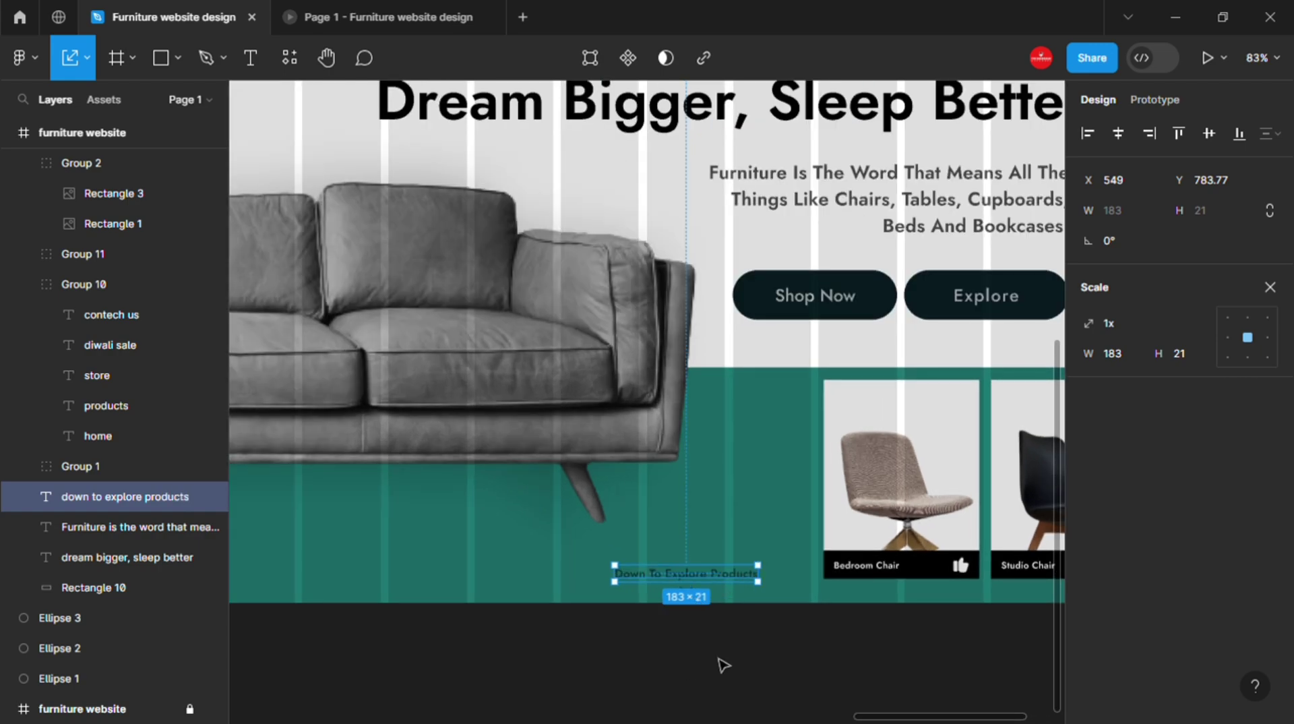
{"action": "scroll", "coordinate": [720, 664], "scroll_direction": "up", "scroll_amount": 2}
{"action": "scroll", "coordinate": [742, 659], "scroll_direction": "up", "scroll_amount": 3}
{"action": "left_click", "coordinate": [593, 483], "text": "shift"}
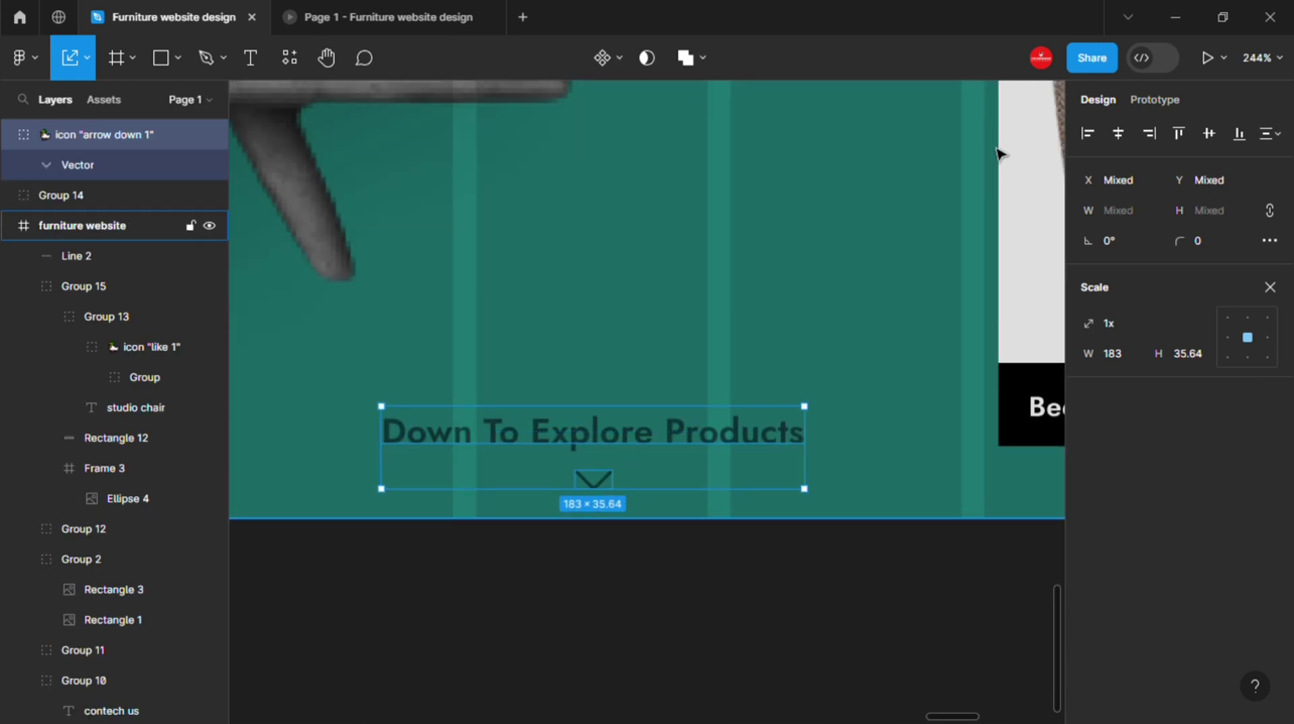
{"action": "key", "text": "ctrl+g"}
{"action": "scroll", "coordinate": [807, 550], "scroll_direction": "down", "scroll_amount": 1}
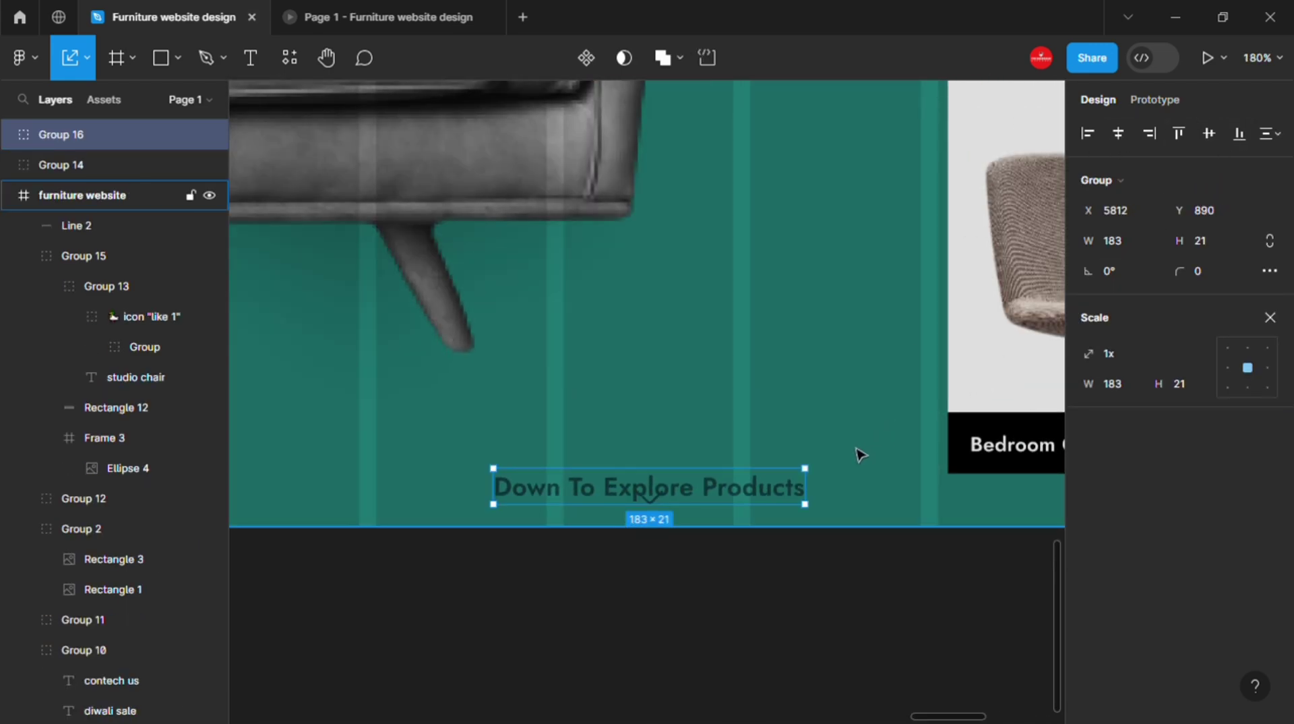
{"action": "left_click_drag", "start_coordinate": [742, 485], "coordinate": [721, 482]}
{"action": "left_click", "coordinate": [816, 593]}
{"action": "key", "text": "shift+1"}
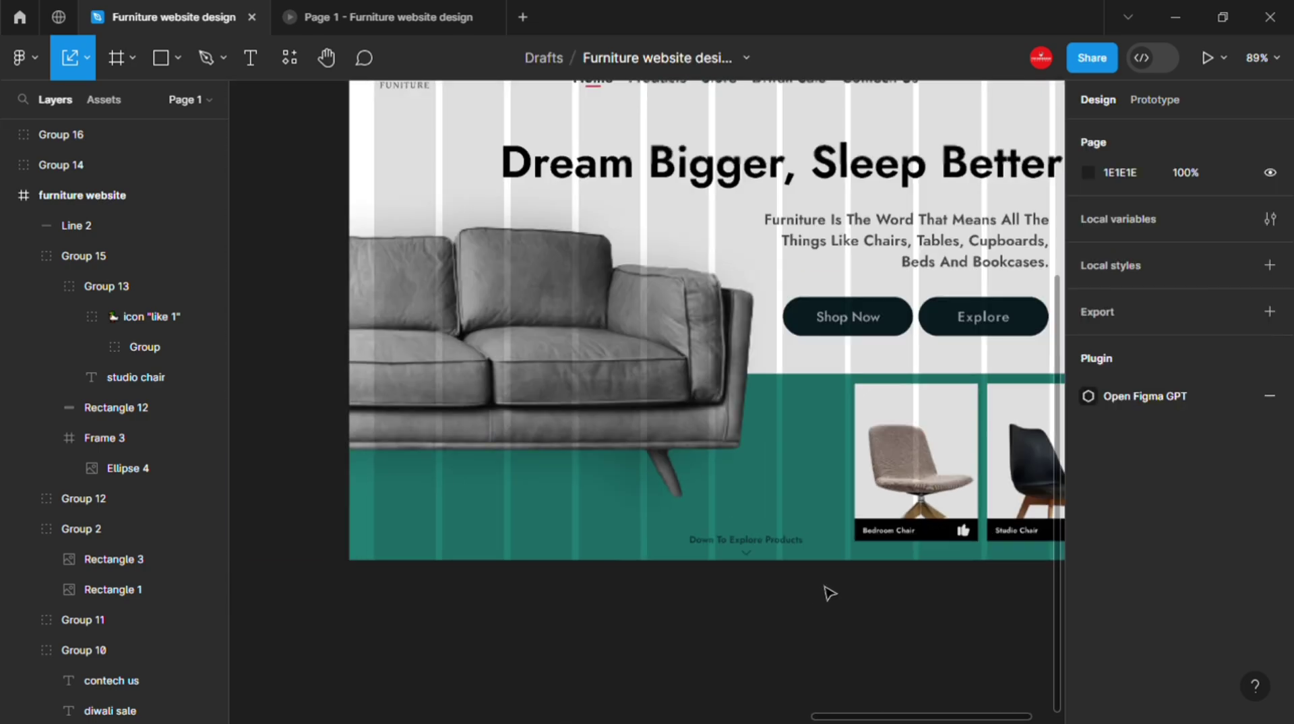